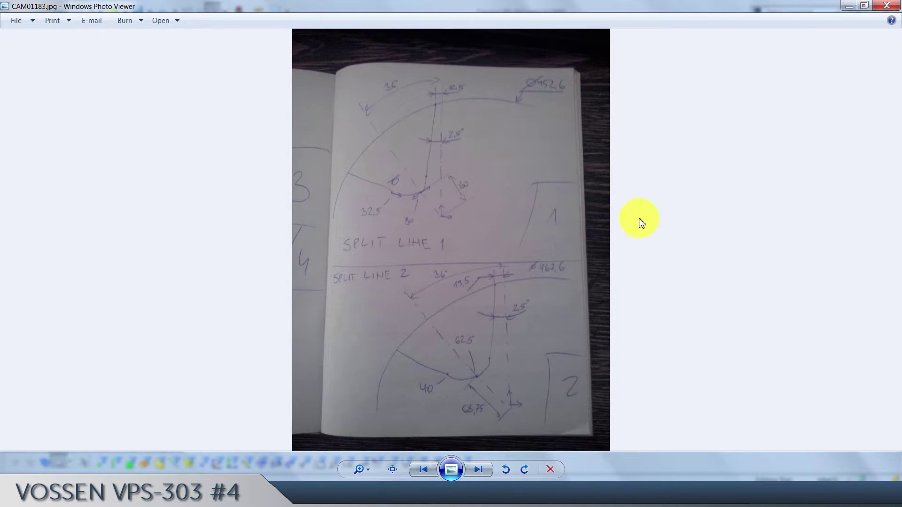
# Step: Look through the photographed notebook pages with the split line sketches and the numbered list of modelling operations
pyautogui.press('Right')
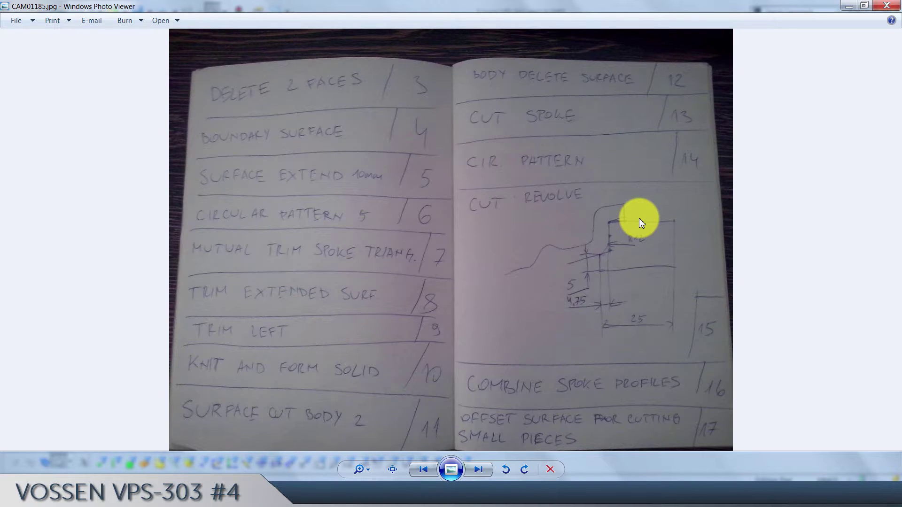
pyautogui.press('Right')
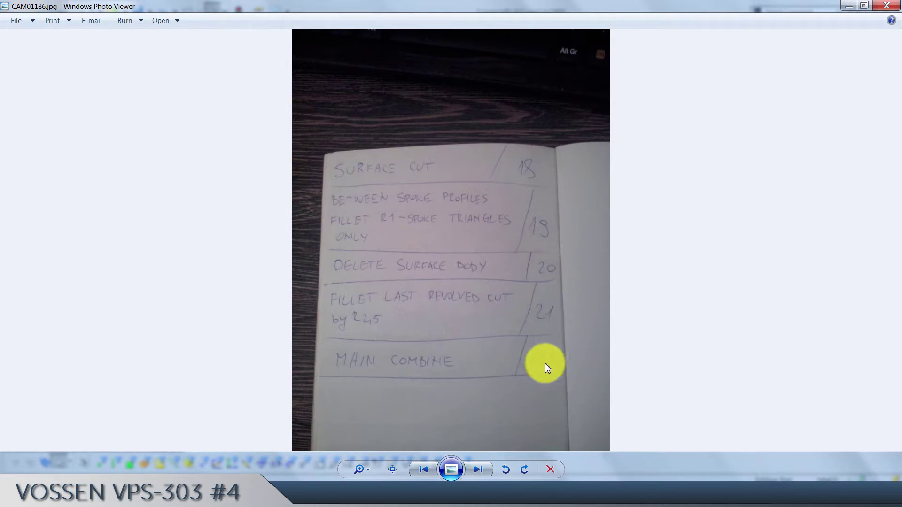
pyautogui.press('Left')
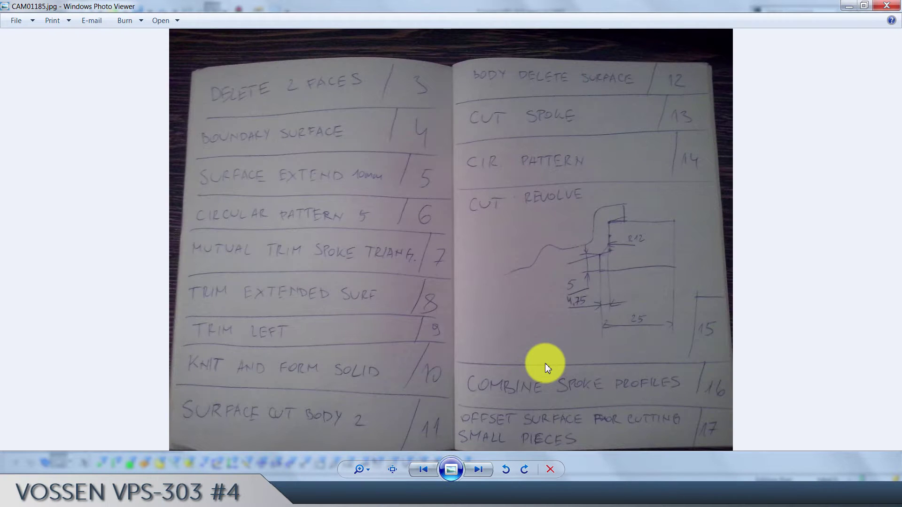
pyautogui.press('Right')
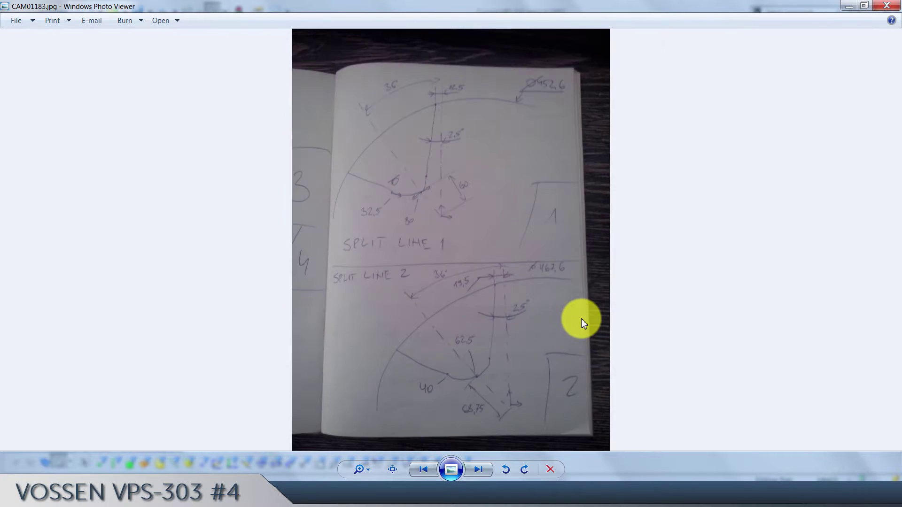
pyautogui.press('Left')
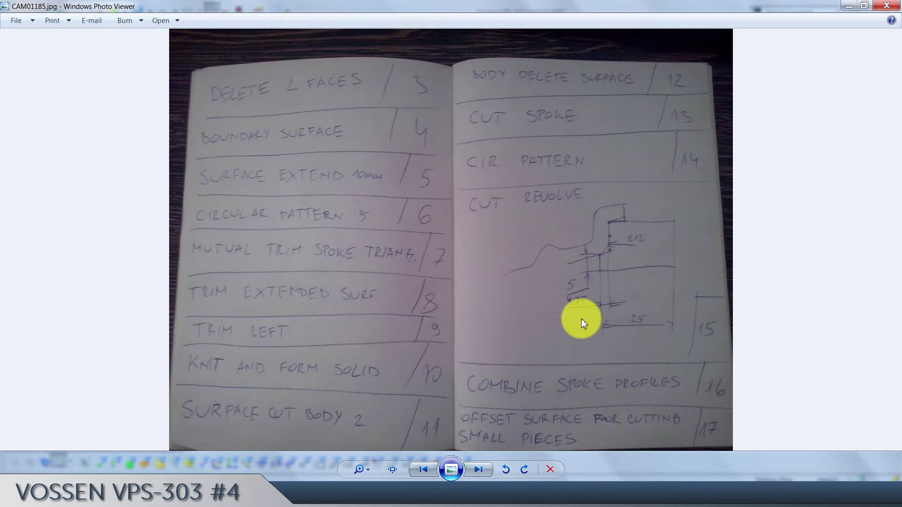
pyautogui.press('Right')
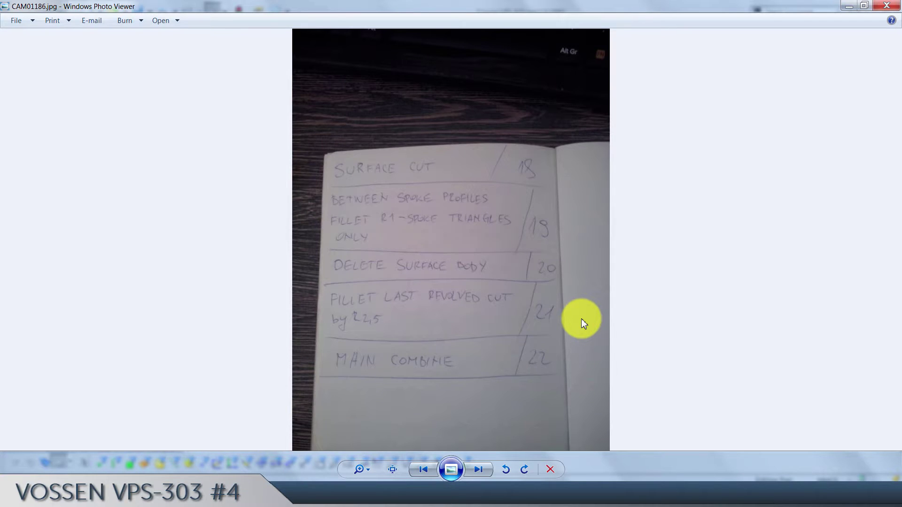
pyautogui.press('Left')
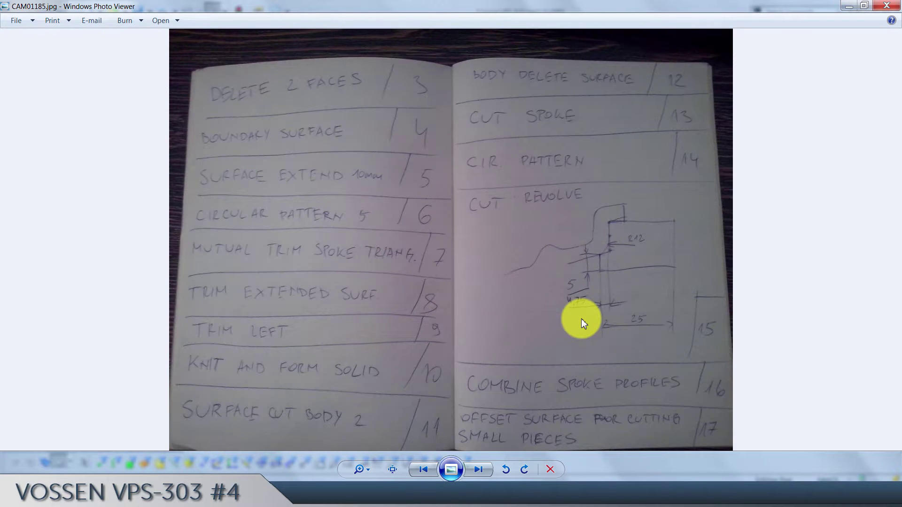
pyautogui.press('Left')
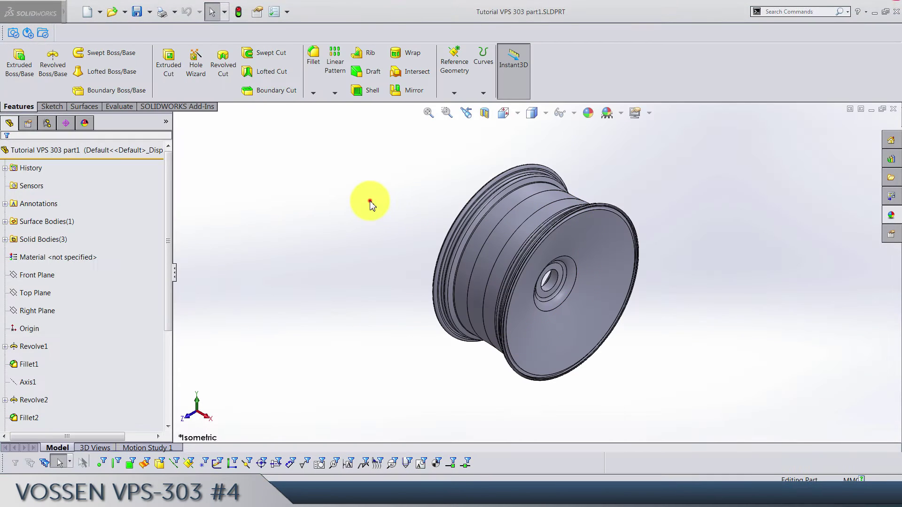
# Step: Switch to SOLIDWORKS and start a new sketch on the Right Plane of the wheel part
pyautogui.click(369, 201)
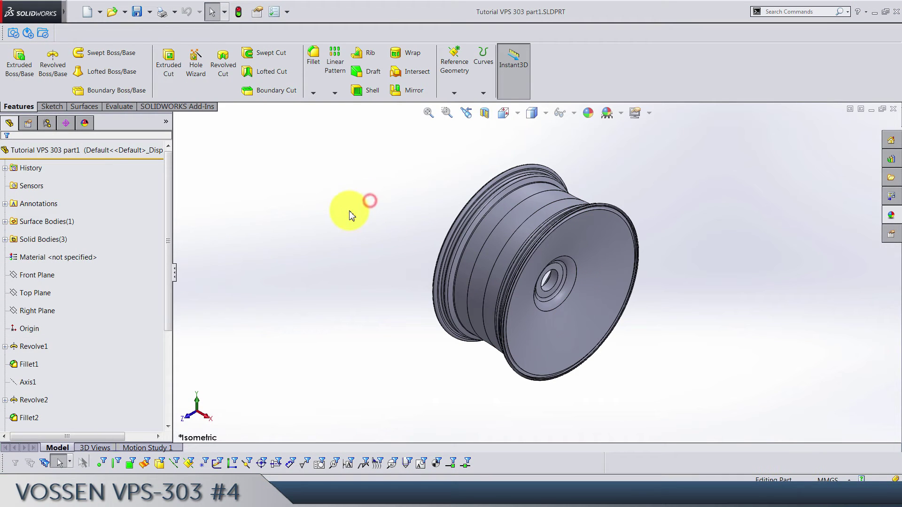
pyautogui.rightClick(44, 310)
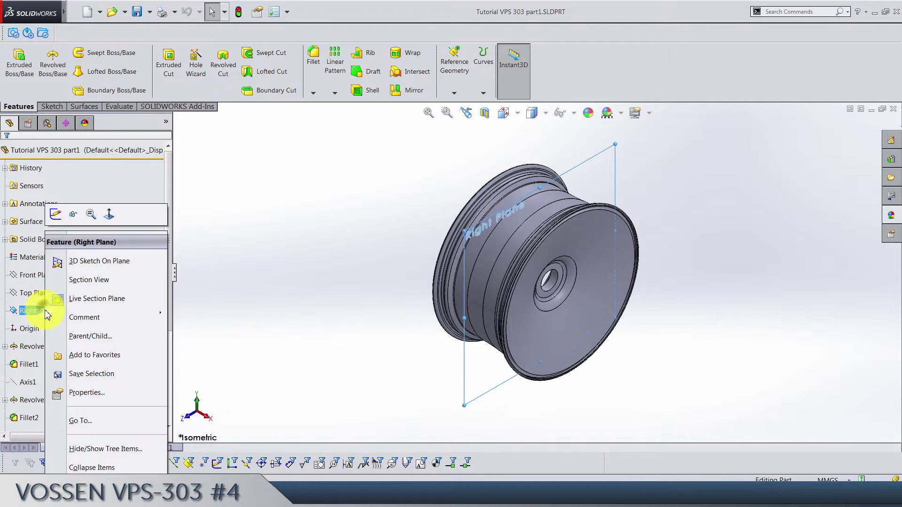
pyautogui.click(56, 215)
pyautogui.click(244, 174)
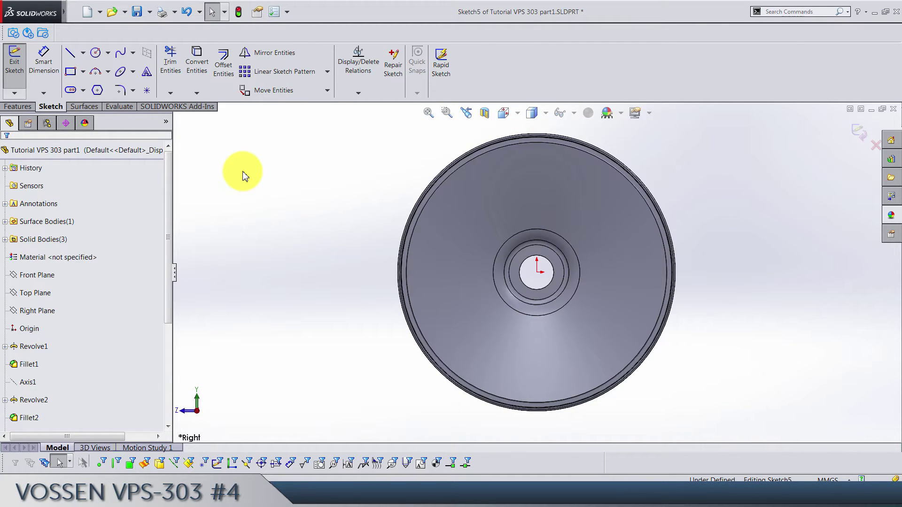
# Step: Draw two construction lines meeting at the origin: a vertical one about 316 mm long upward and one about 349 mm long slanting up-left
pyautogui.click(83, 53)
pyautogui.click(93, 93)
pyautogui.scroll(3, 322, 175)
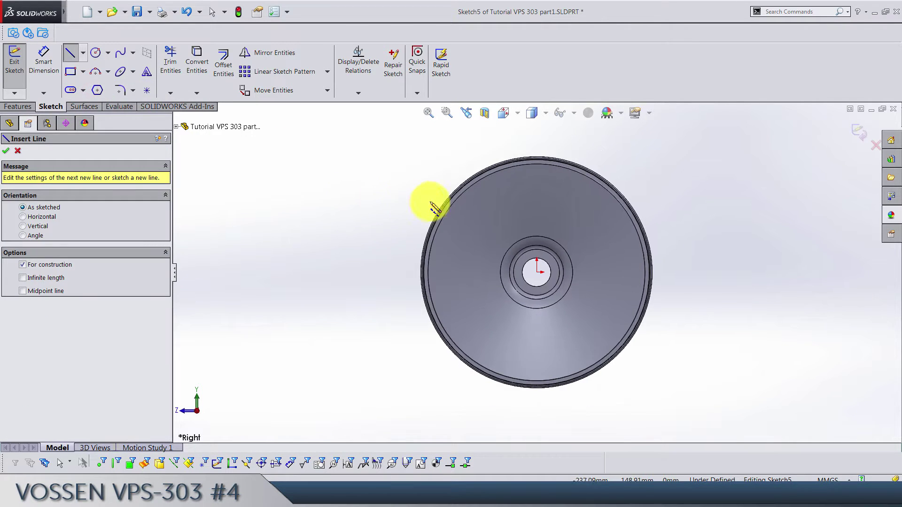
pyautogui.click(537, 148)
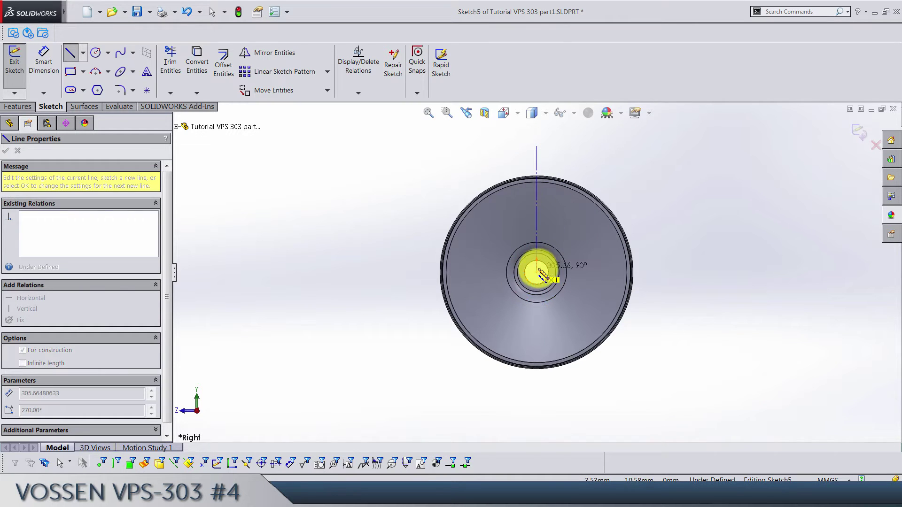
pyautogui.click(537, 272)
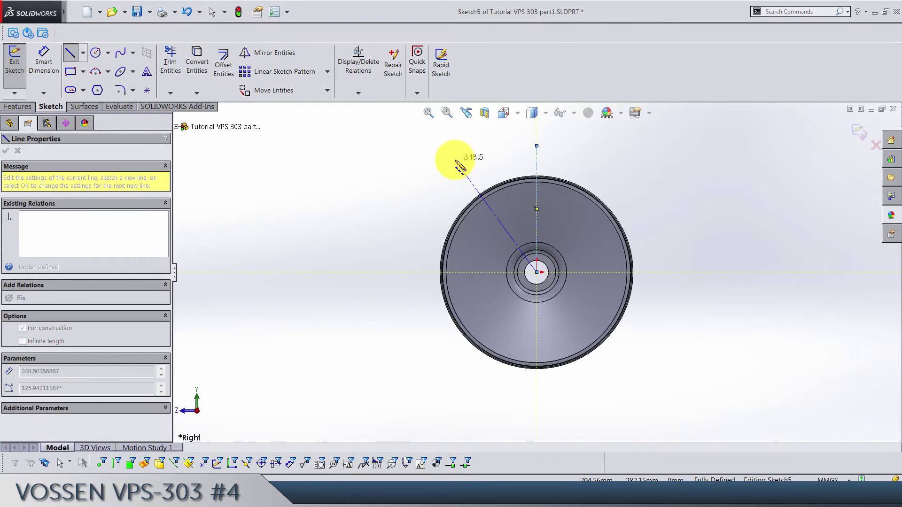
pyautogui.click(455, 161)
pyautogui.press('Escape')
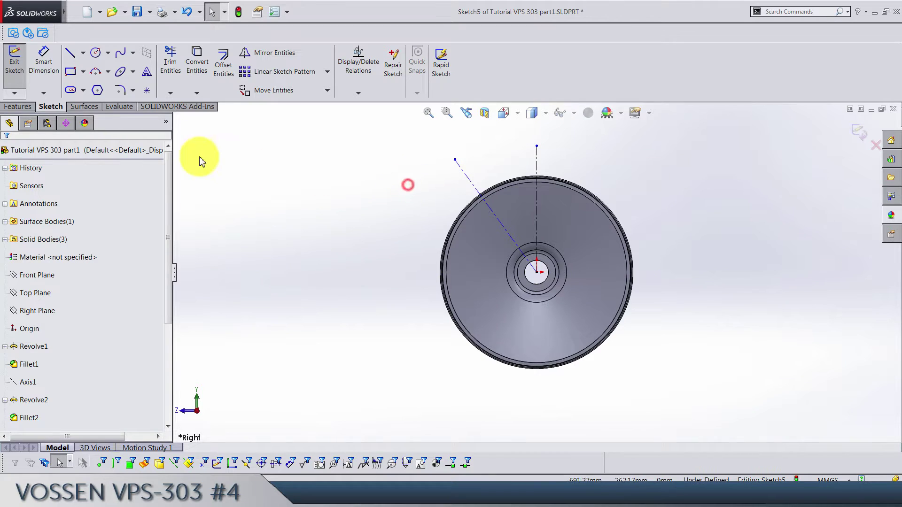
# Step: Sketch a circle centred on the origin and dimension its diameter to 452.6 mm
pyautogui.click(95, 54)
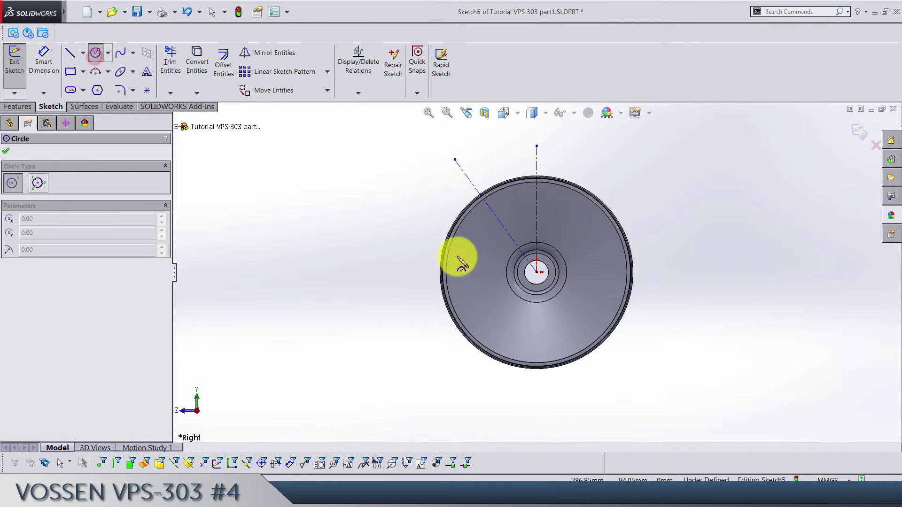
pyautogui.click(537, 273)
pyautogui.click(423, 327)
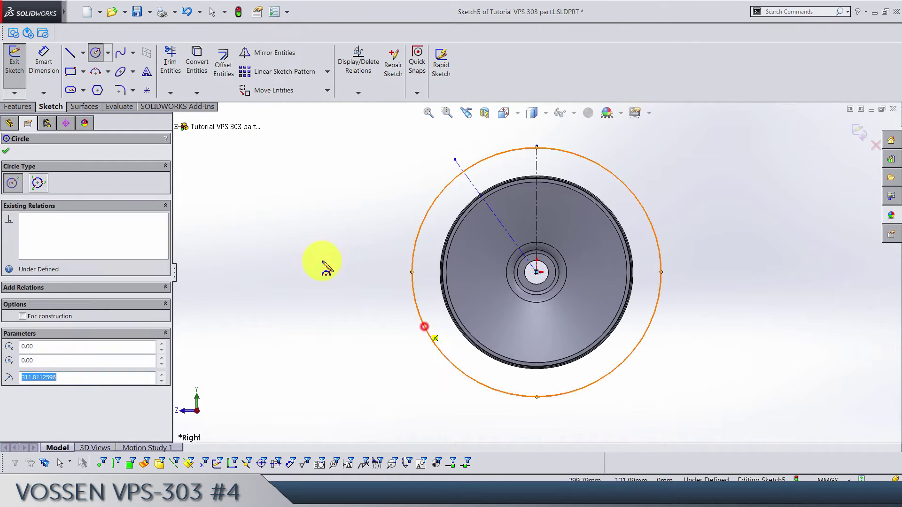
pyautogui.click(43, 60)
pyautogui.click(414, 281)
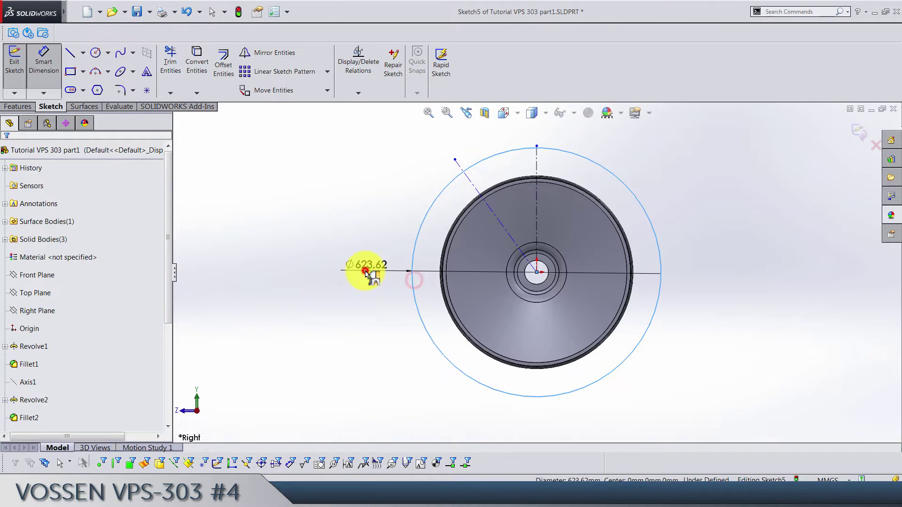
pyautogui.click(366, 269)
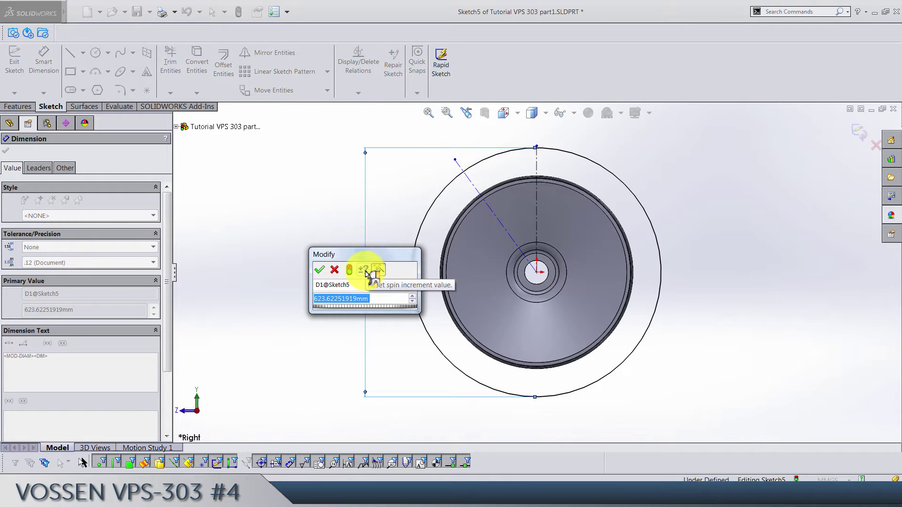
pyautogui.write('452.6')
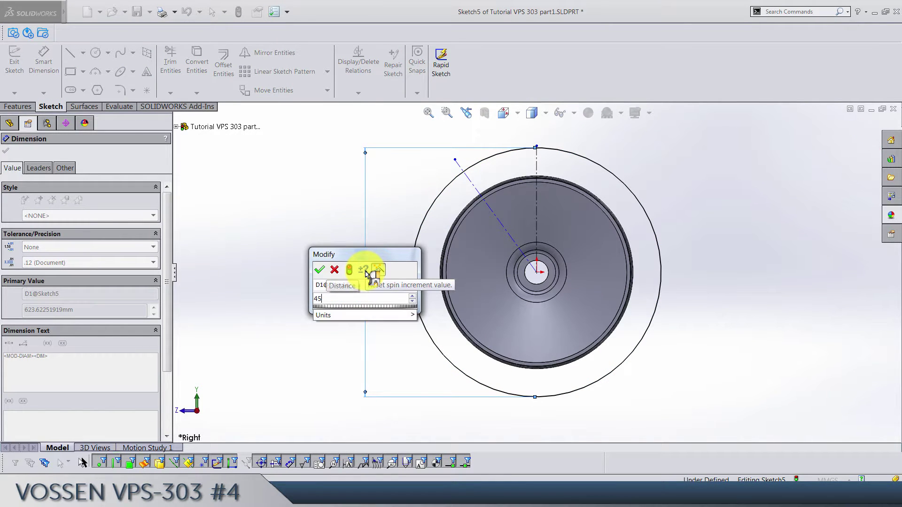
pyautogui.press('Return')
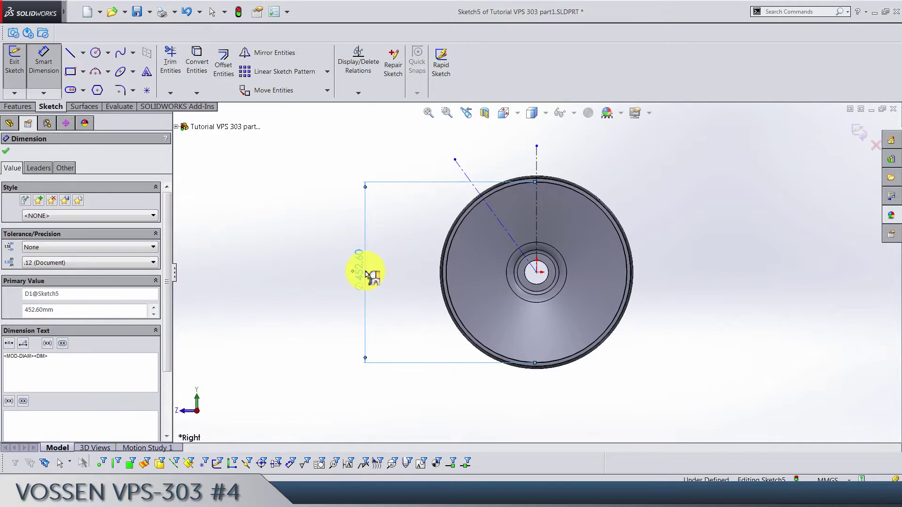
pyautogui.click(421, 241)
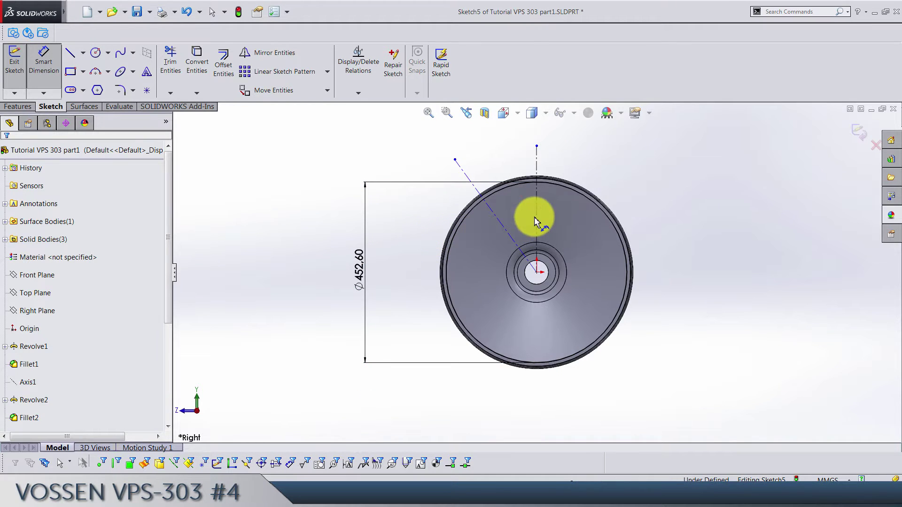
pyautogui.press('Escape')
# Step: Dimension the angle between the slanted and vertical construction lines to 36°
pyautogui.click(537, 204)
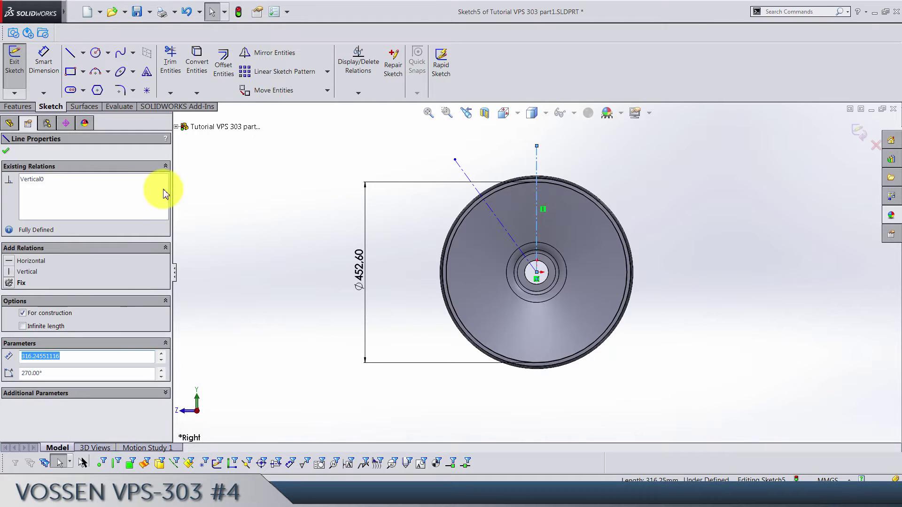
pyautogui.click(241, 175)
pyautogui.click(44, 61)
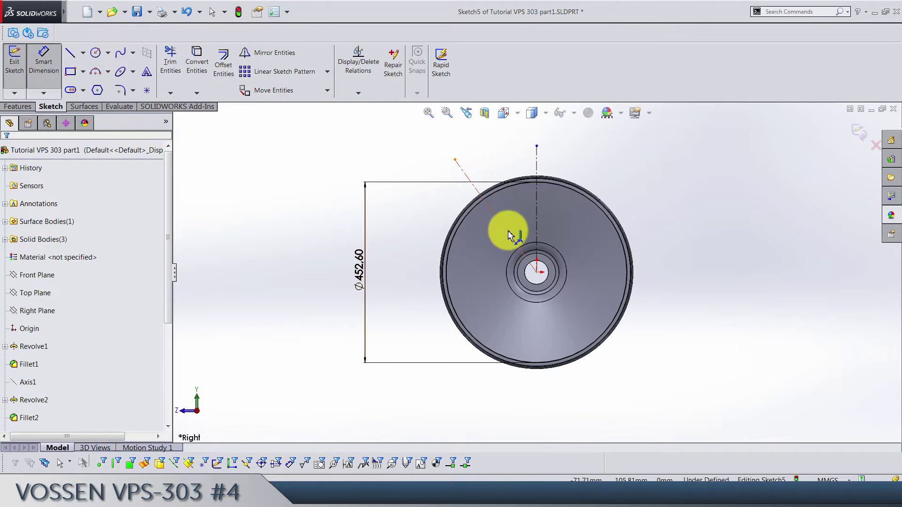
pyautogui.click(509, 235)
pyautogui.click(537, 221)
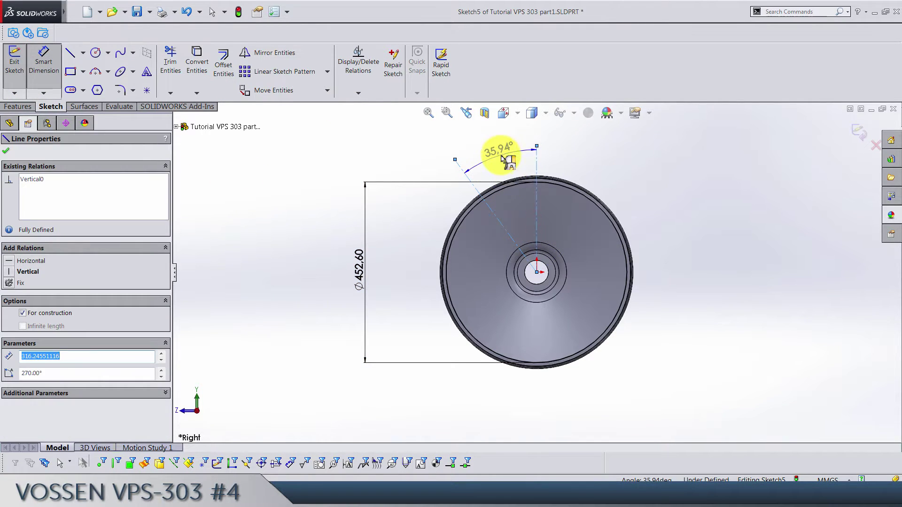
pyautogui.click(502, 159)
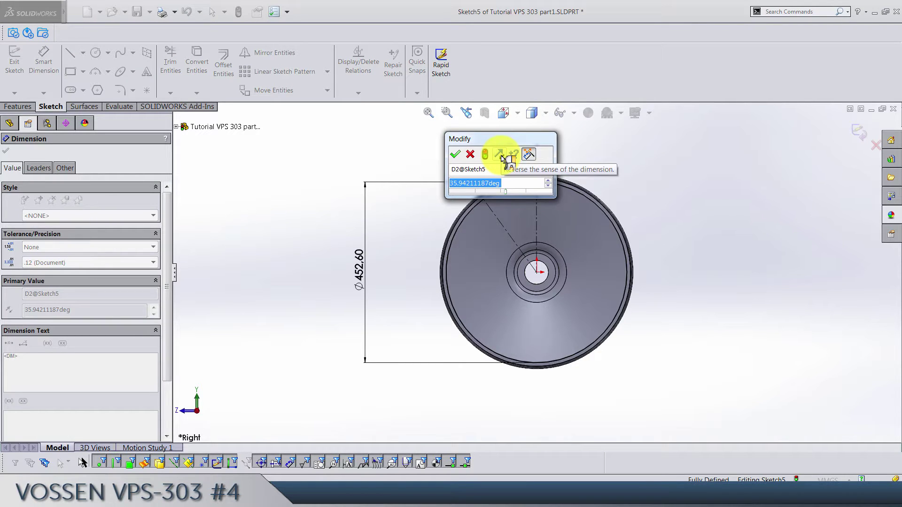
pyautogui.write('36')
pyautogui.press('Return')
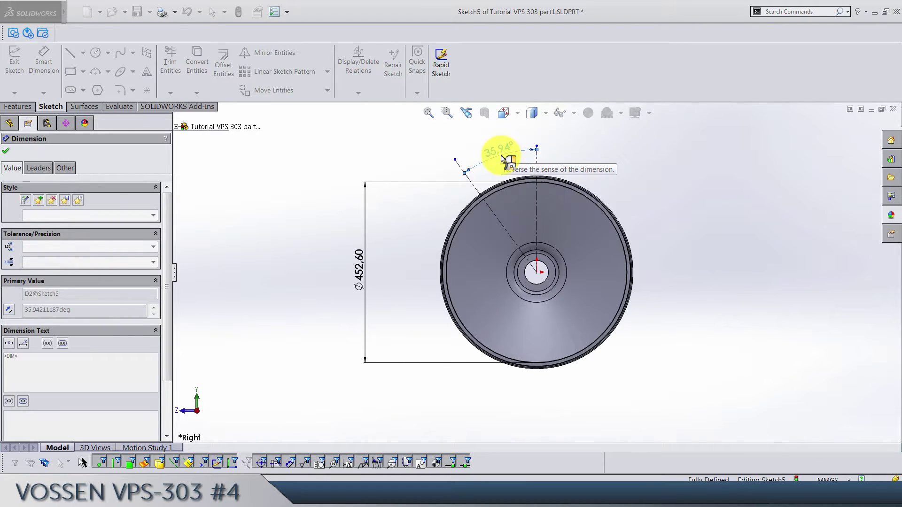
pyautogui.click(573, 160)
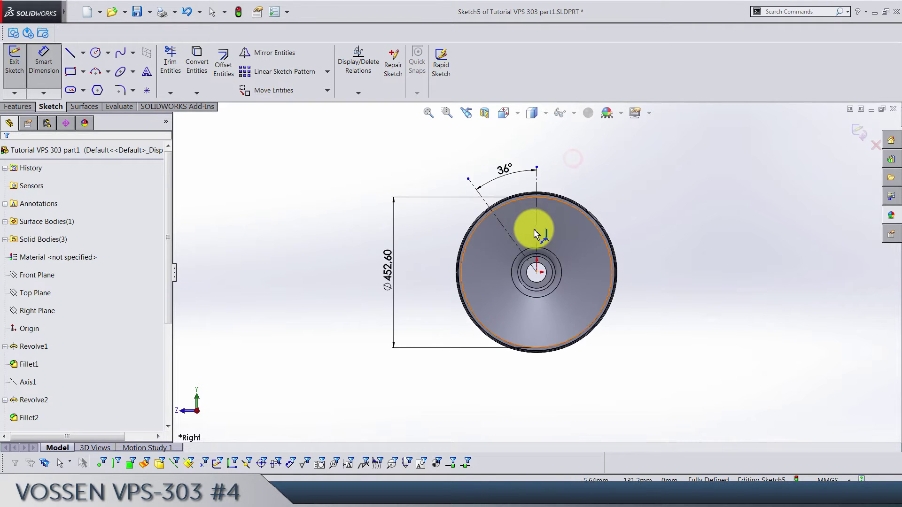
# Step: Draw a solid line about 117 mm long from the circle, just left of the vertical construction line, running down and slightly left
pyautogui.scroll(-5, 540, 252)
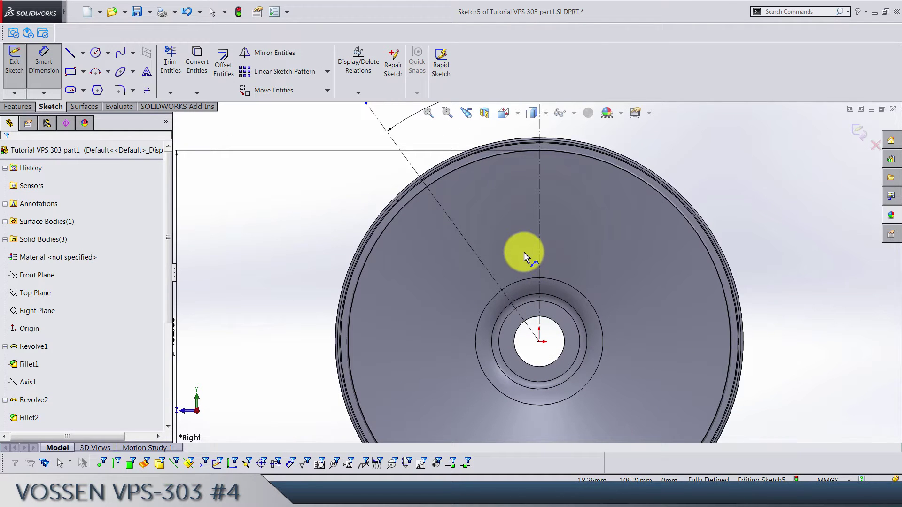
pyautogui.scroll(-1, 524, 254)
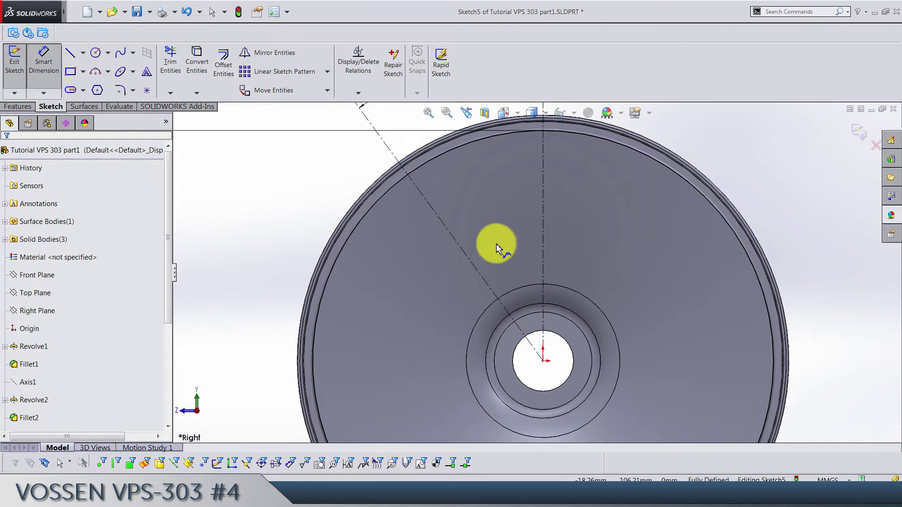
pyautogui.click(70, 53)
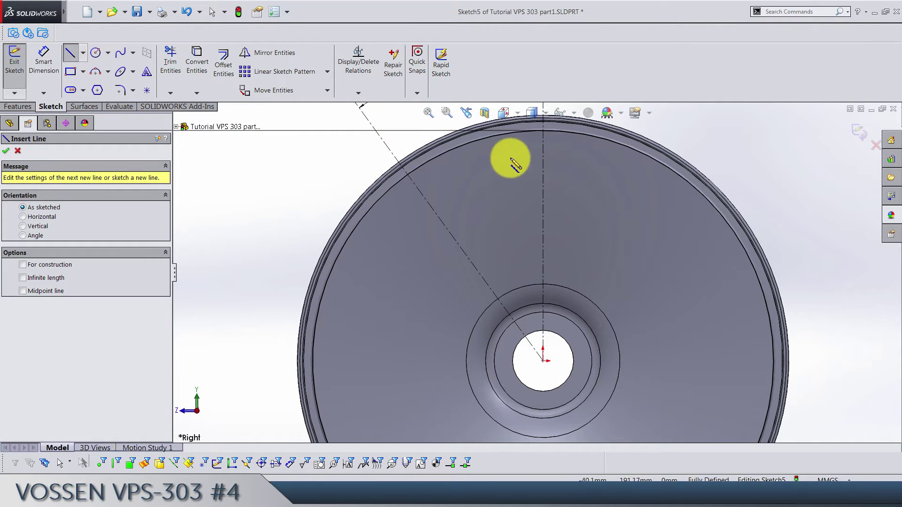
pyautogui.scroll(-4, 513, 159)
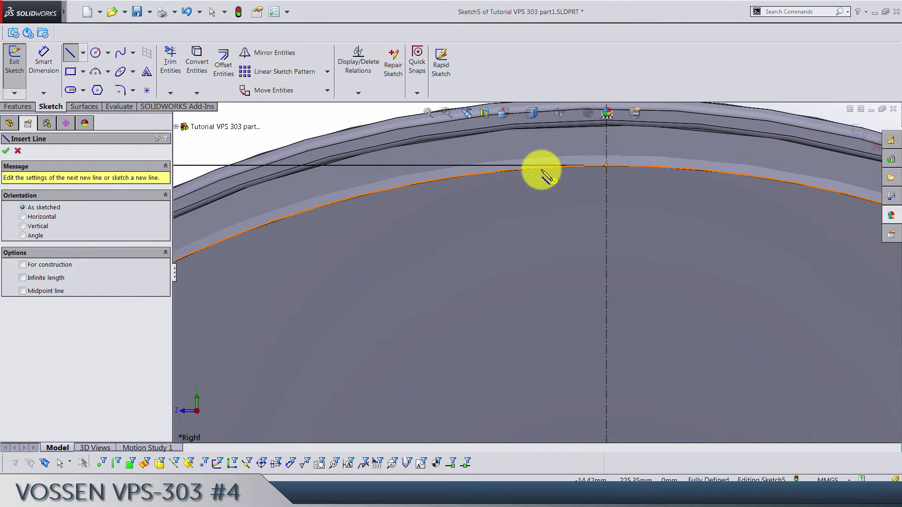
pyautogui.click(542, 169)
pyautogui.scroll(5, 564, 343)
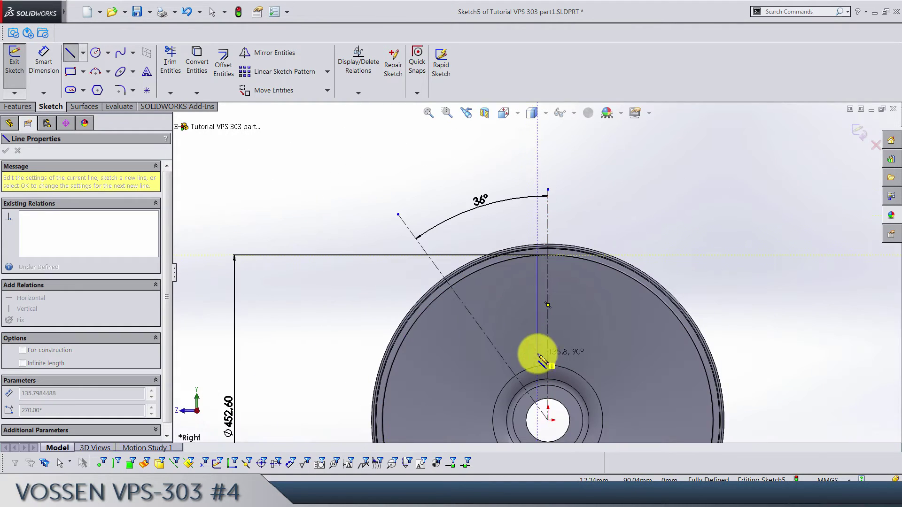
pyautogui.scroll(-5, 538, 356)
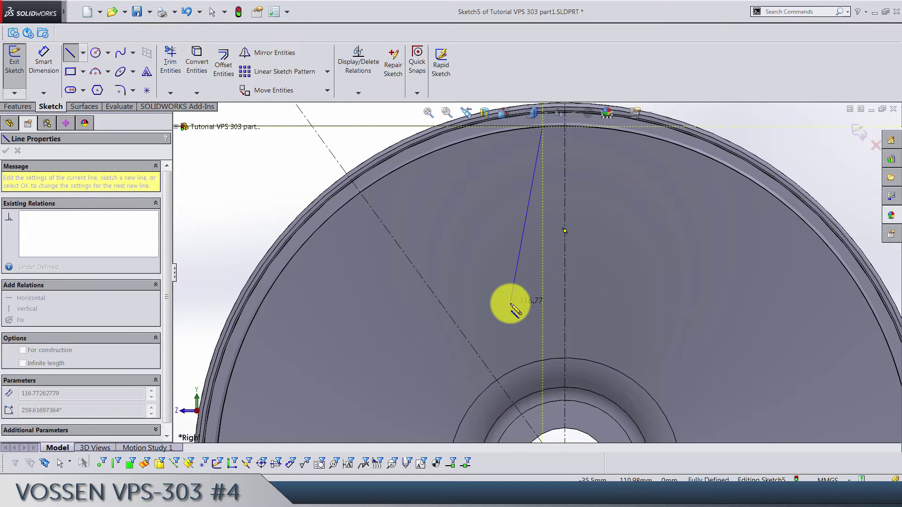
pyautogui.click(512, 303)
pyautogui.scroll(5, 545, 314)
pyautogui.press('Escape')
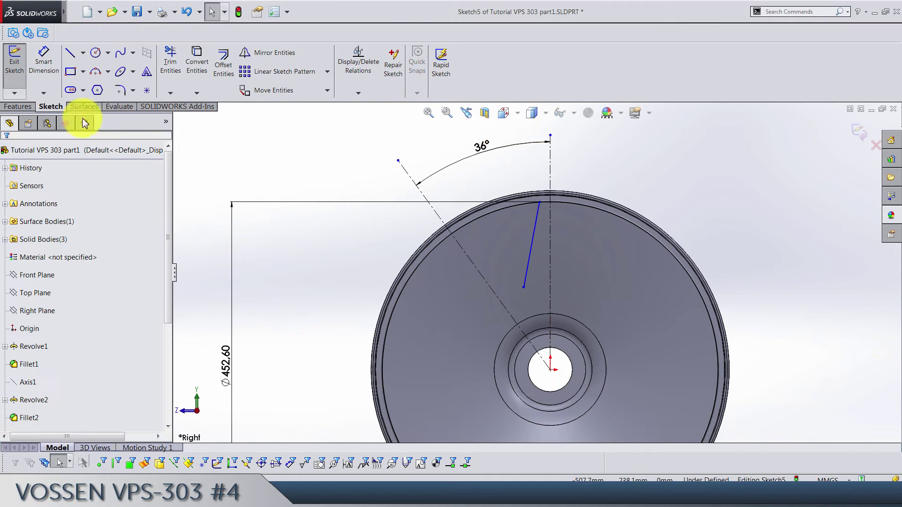
# Step: Dimension the angle between the solid line and the vertical construction line to 2.5°
pyautogui.click(44, 59)
pyautogui.click(529, 258)
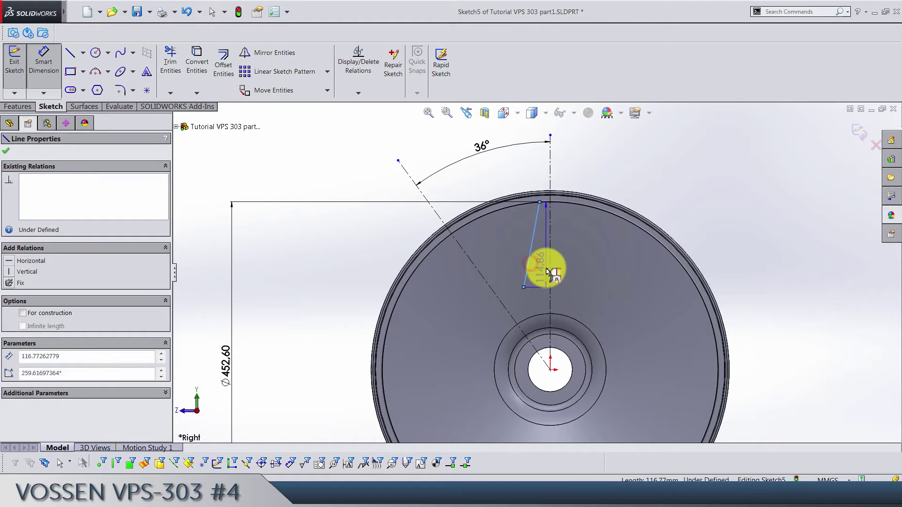
pyautogui.click(550, 287)
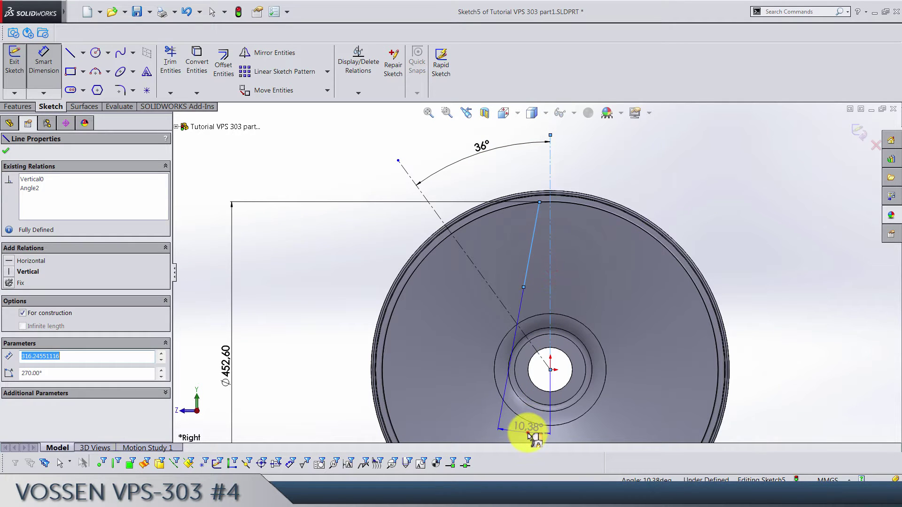
pyautogui.click(529, 434)
pyautogui.write('2.5')
pyautogui.press('Return')
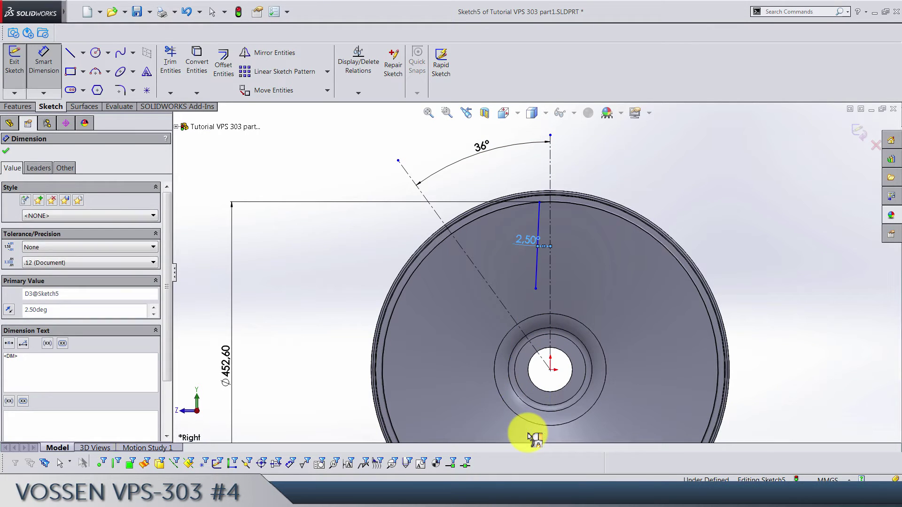
# Step: Move the 2.5° angle dimension down below the hub, clear of the solid line
pyautogui.click(577, 287)
pyautogui.scroll(-2, 560, 266)
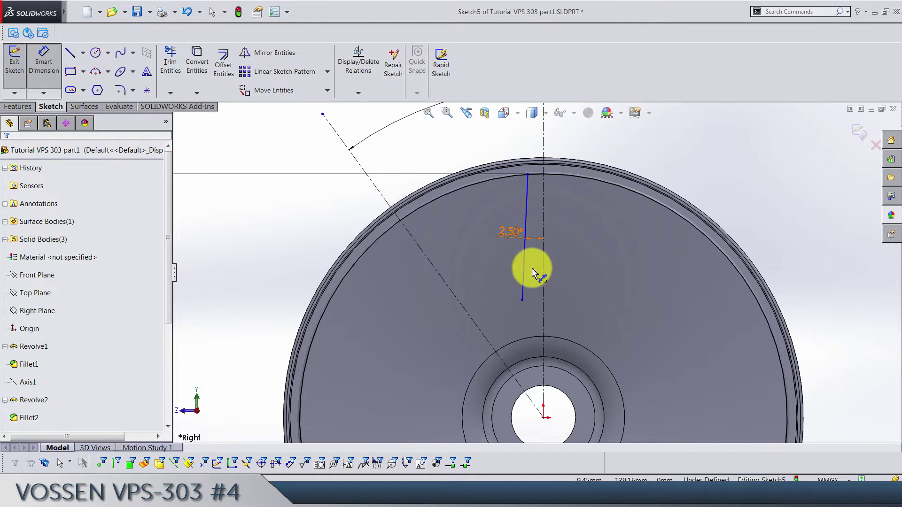
pyautogui.scroll(3, 528, 266)
pyautogui.moveTo(524, 252); pyautogui.dragTo(569, 407)
pyautogui.click(675, 214)
# Step: Dimension the solid line's upper endpoint 12.5 mm from the vertical construction line and place the dimension just above the rim
pyautogui.scroll(-3, 525, 221)
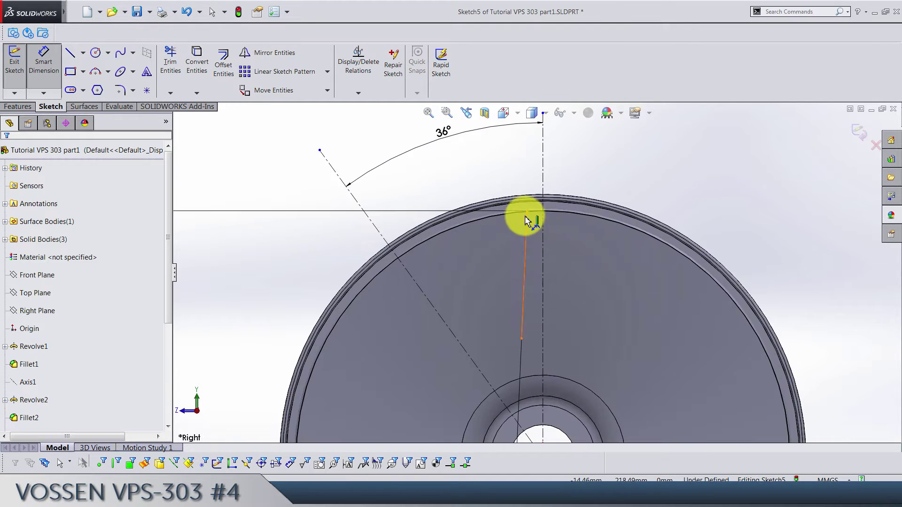
pyautogui.click(530, 214)
pyautogui.click(544, 243)
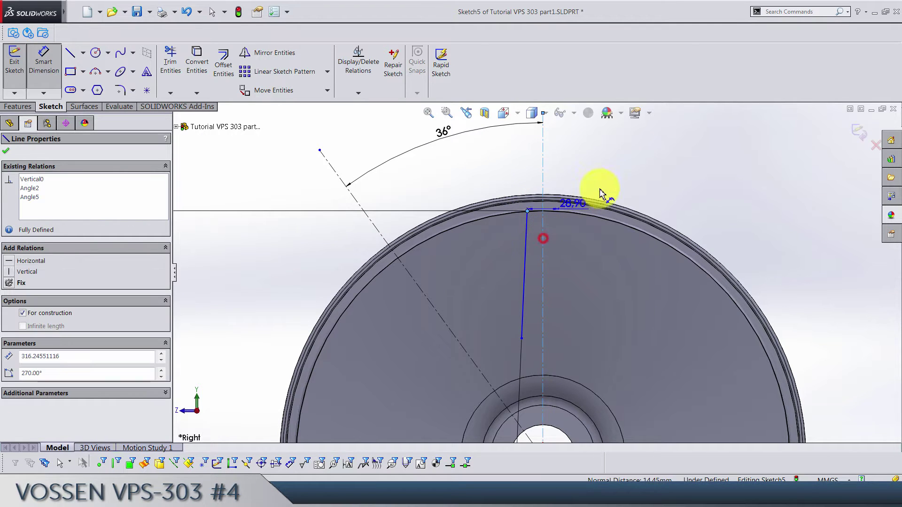
pyautogui.scroll(-5, 564, 177)
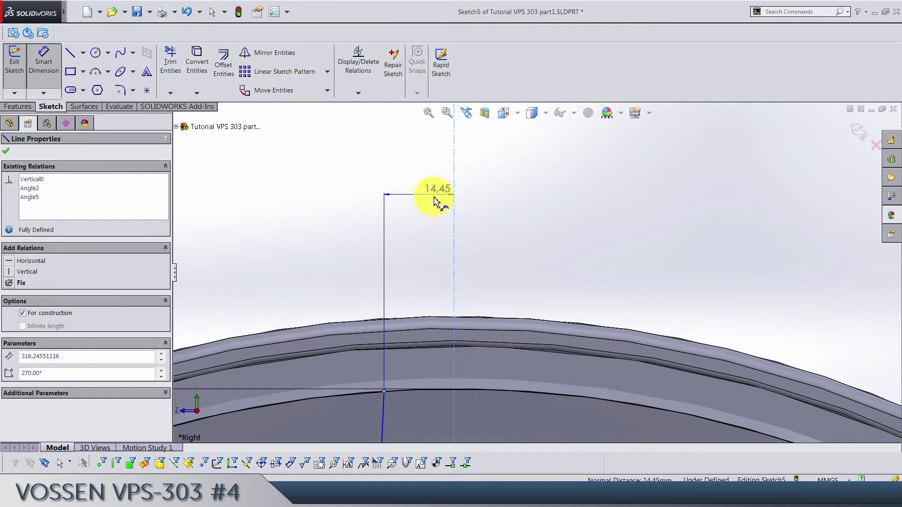
pyautogui.click(422, 207)
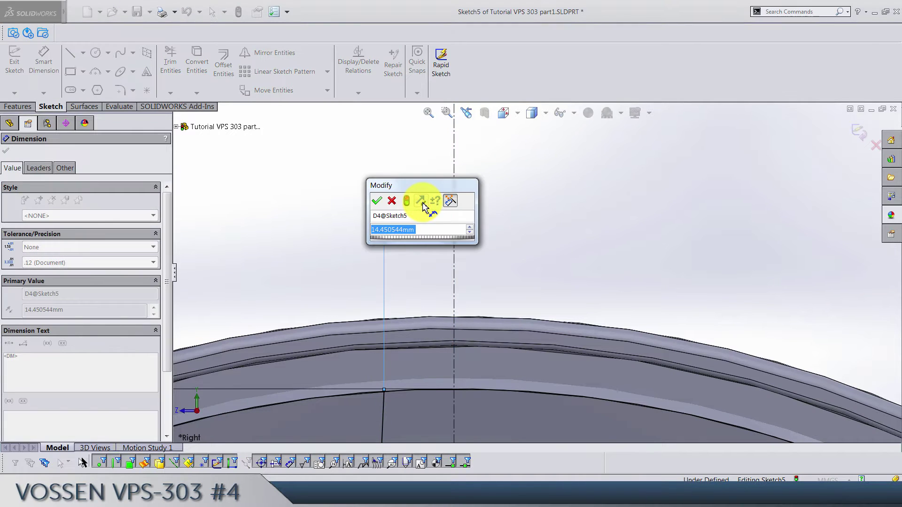
pyautogui.write('12.5')
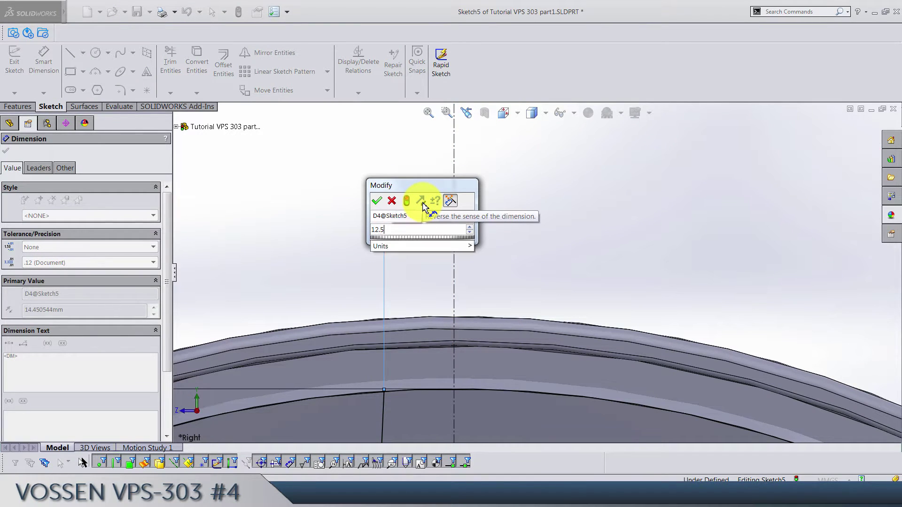
pyautogui.press('Return')
pyautogui.click(483, 218)
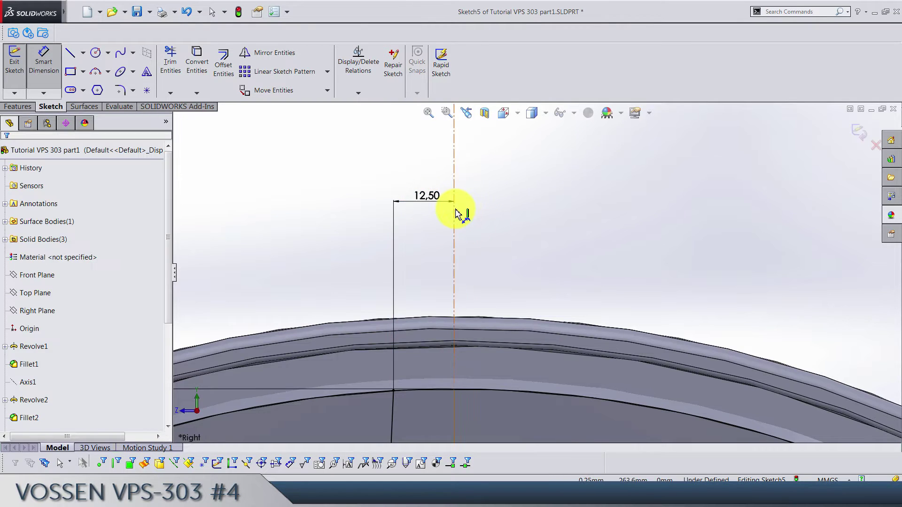
pyautogui.scroll(-2, 463, 214)
pyautogui.moveTo(471, 224)
pyautogui.mouseDown()
pyautogui.moveTo(467, 272)
pyautogui.moveTo(566, 255)
pyautogui.moveTo(447, 261)
pyautogui.moveTo(458, 257)
pyautogui.mouseUp()
pyautogui.click(429, 207)
# Step: Examine where the solid line meets the circle and how its lower end sits relative to the hub
pyautogui.scroll(4, 553, 303)
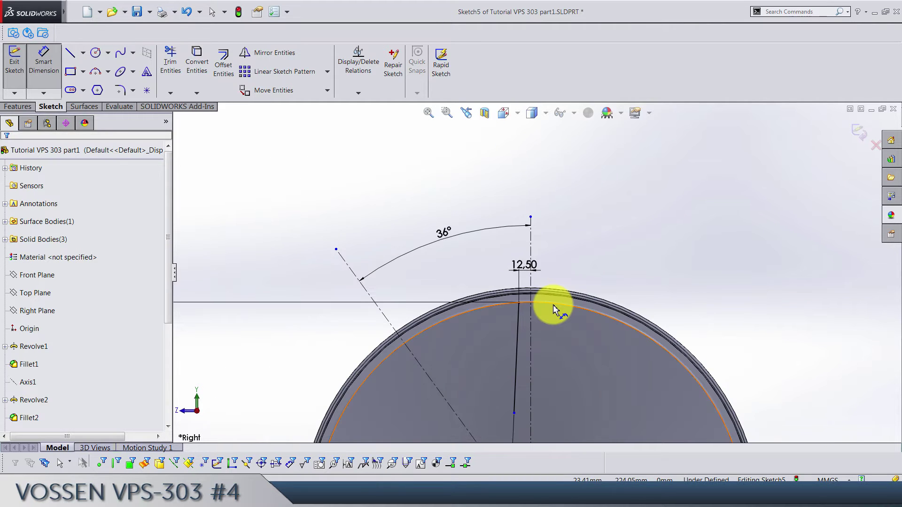
pyautogui.scroll(2, 553, 308)
pyautogui.scroll(-6, 544, 306)
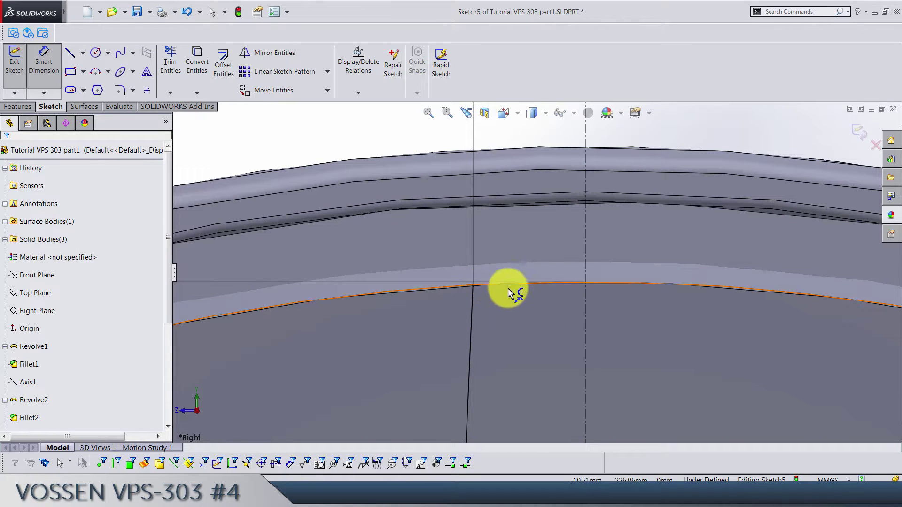
pyautogui.scroll(3, 570, 311)
pyautogui.scroll(5, 570, 311)
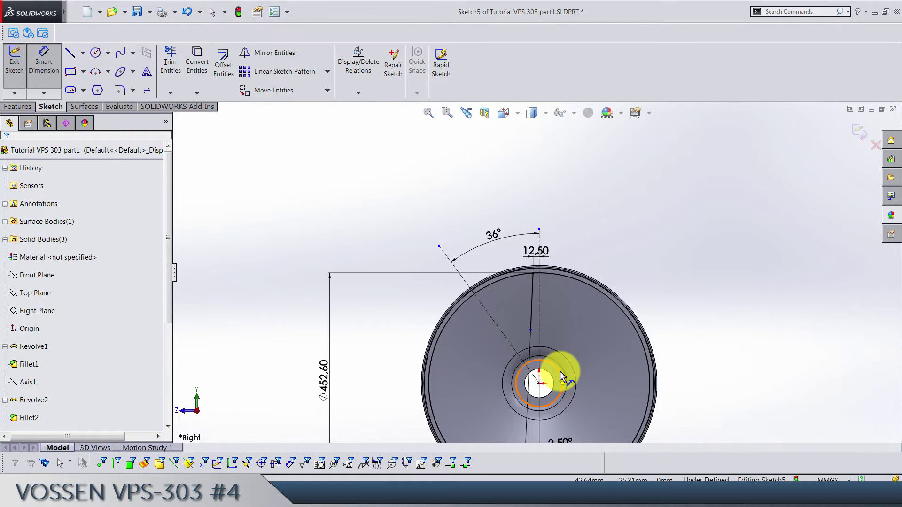
pyautogui.scroll(-5, 554, 368)
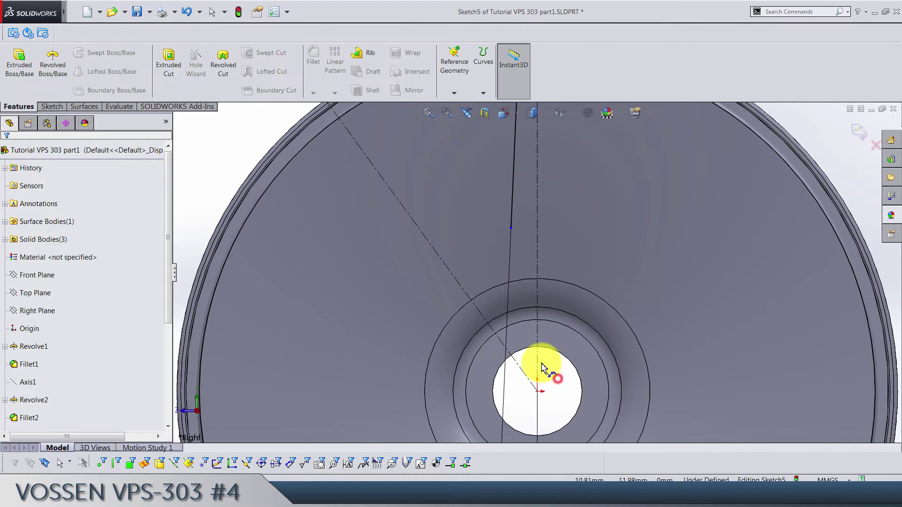
pyautogui.scroll(3, 535, 359)
pyautogui.scroll(-3, 492, 310)
pyautogui.scroll(-1, 492, 260)
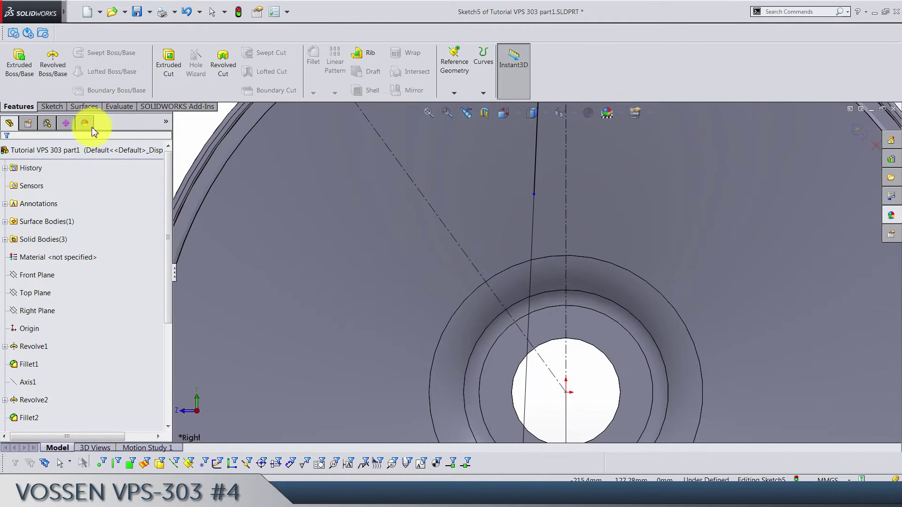
# Step: Draw a three-point spline from the solid line's lower endpoint through the slanted construction line, ending freely beyond it on the left
pyautogui.click(51, 106)
pyautogui.click(121, 52)
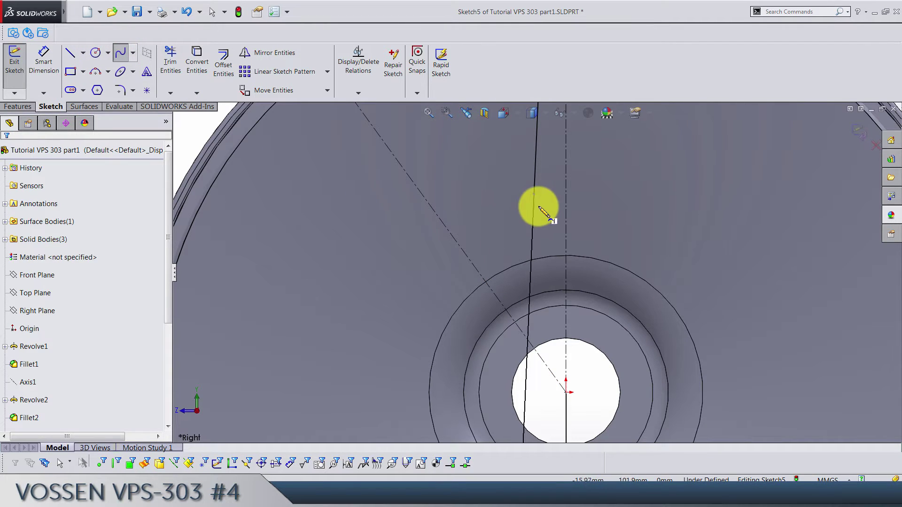
pyautogui.click(535, 196)
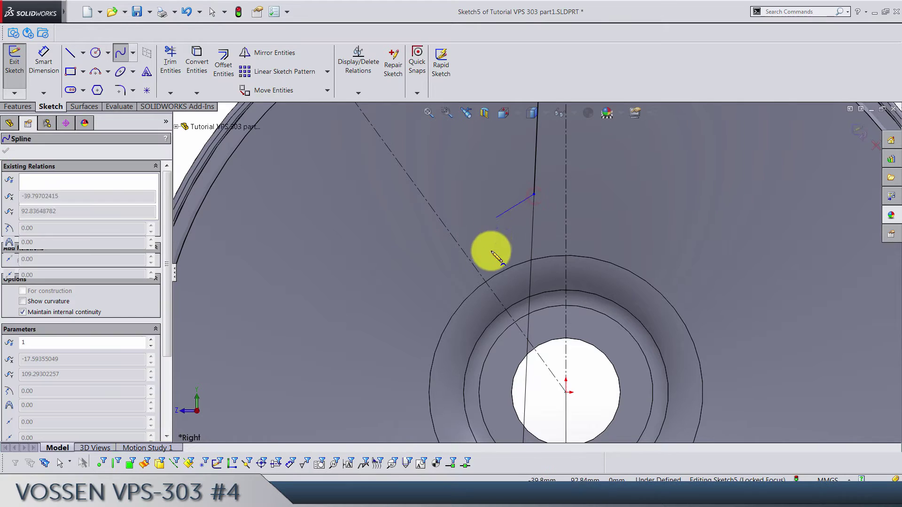
pyautogui.click(496, 299)
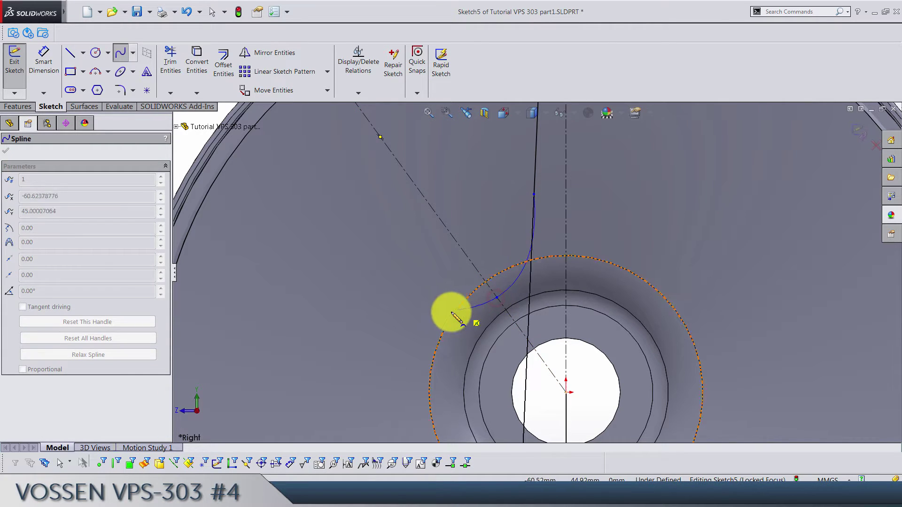
pyautogui.click(403, 307)
pyautogui.press('Escape')
# Step: Make the shared endpoint of the solid line and spline coincident with the outer circular edge around the hub
pyautogui.scroll(4, 509, 296)
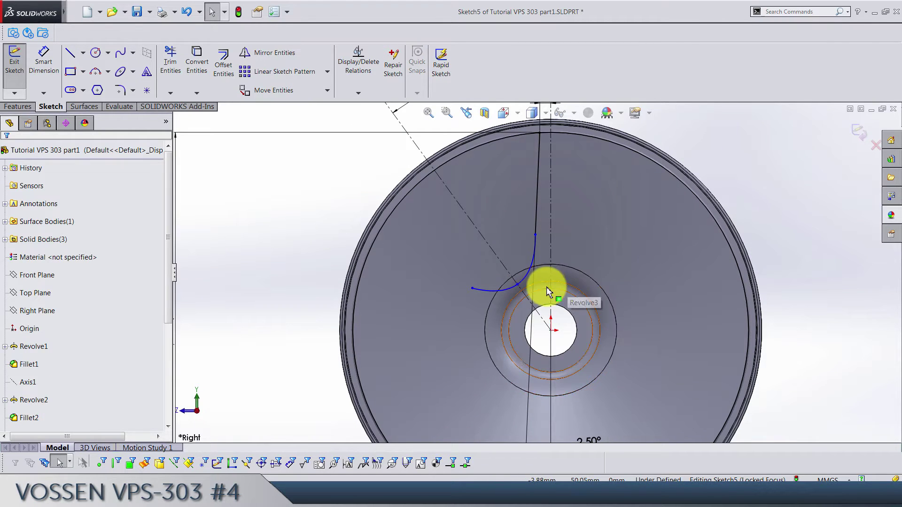
pyautogui.scroll(-4, 546, 286)
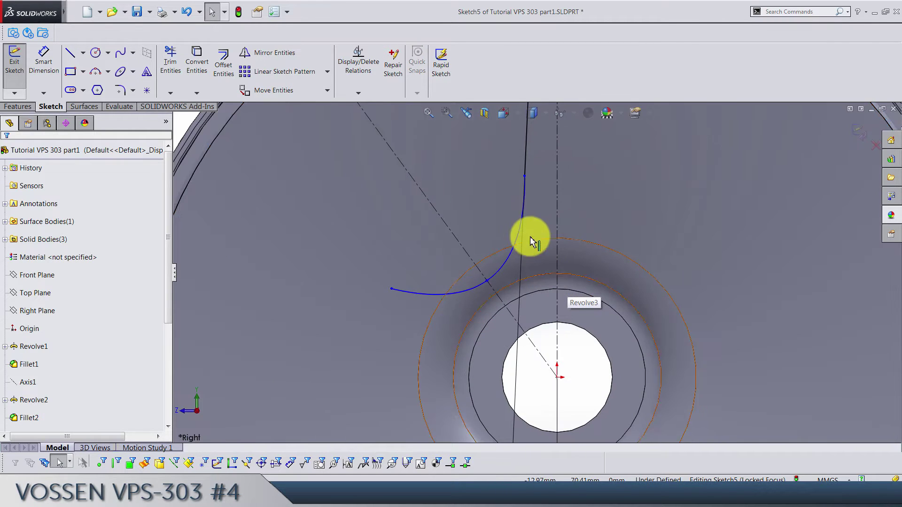
pyautogui.click(524, 177)
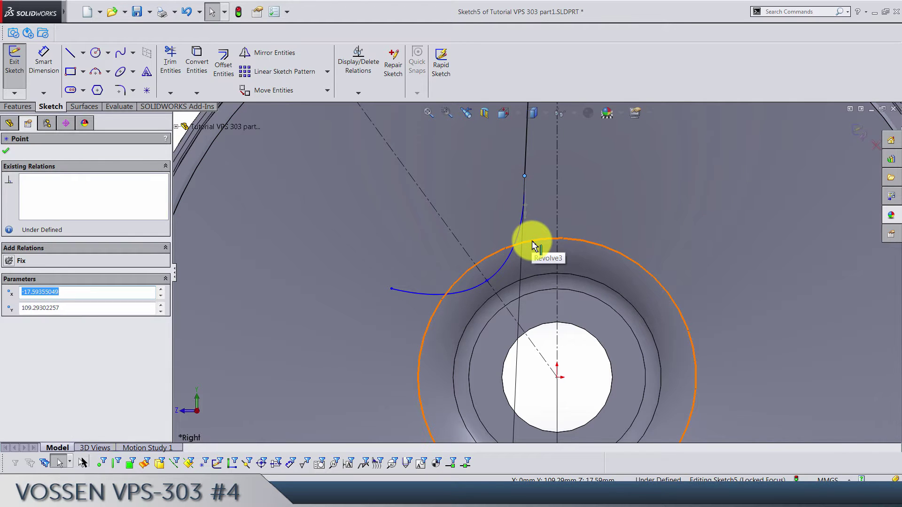
pyautogui.keyDown('ctrl'); pyautogui.click(534, 245); pyautogui.keyUp('ctrl')
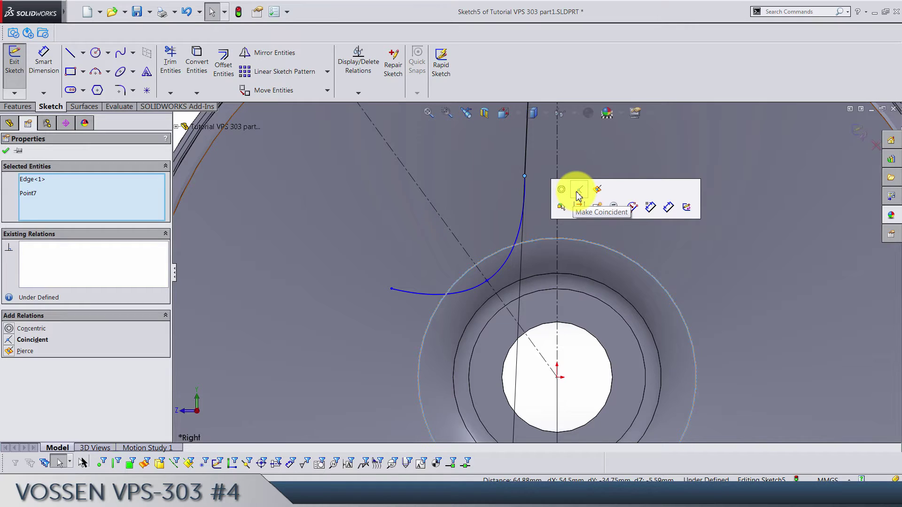
pyautogui.click(577, 193)
pyautogui.moveTo(598, 389); pyautogui.dragTo(597, 380, button='right')
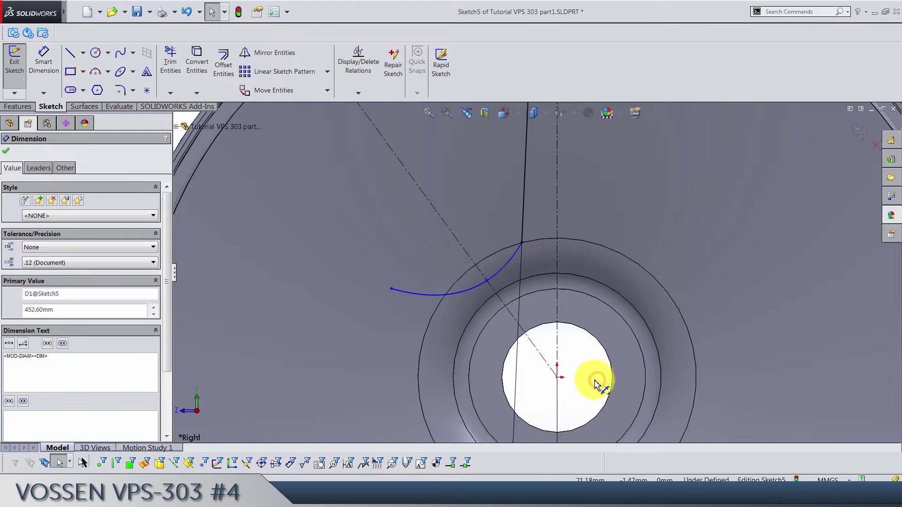
pyautogui.press('Escape')
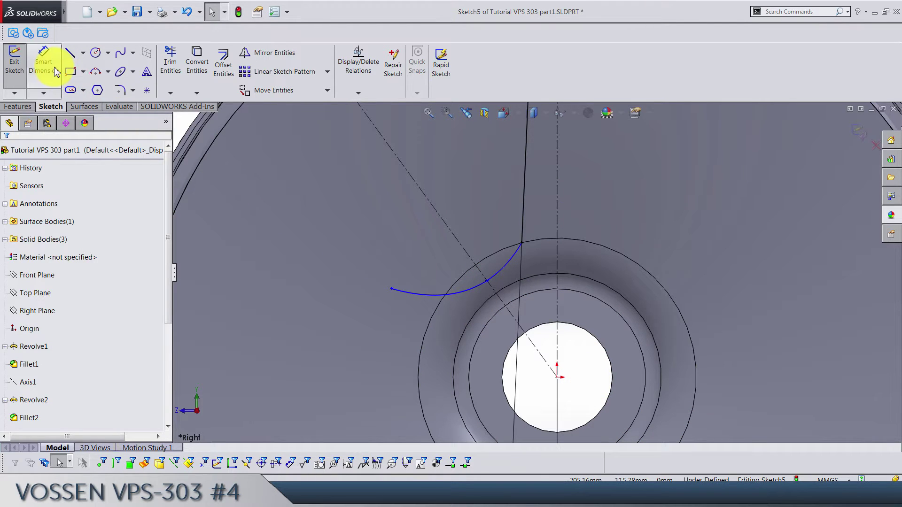
# Step: Dimension the spline's middle point on the slanted construction line to 60 mm from the origin
pyautogui.click(56, 70)
pyautogui.click(488, 282)
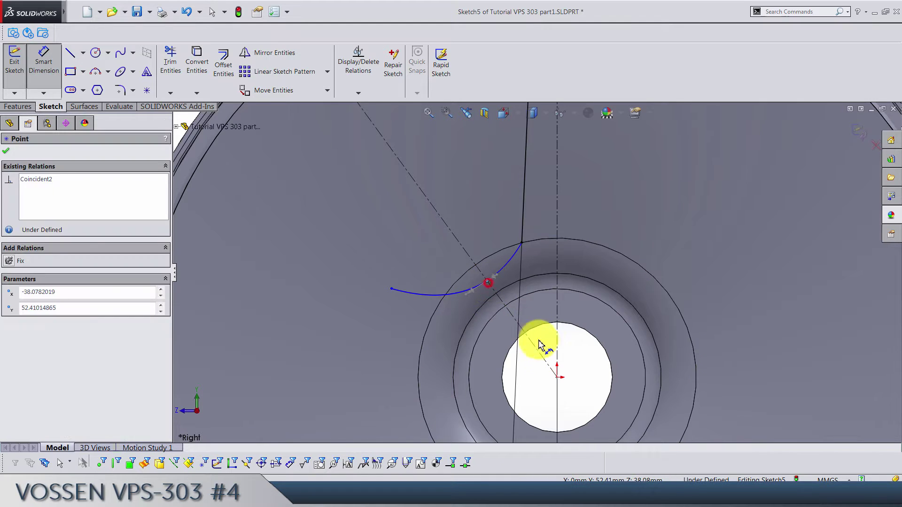
pyautogui.click(557, 376)
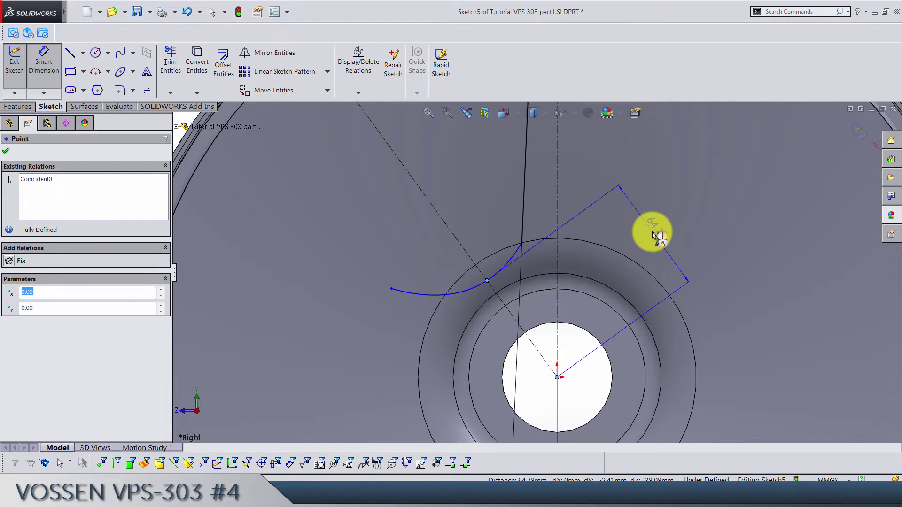
pyautogui.click(657, 237)
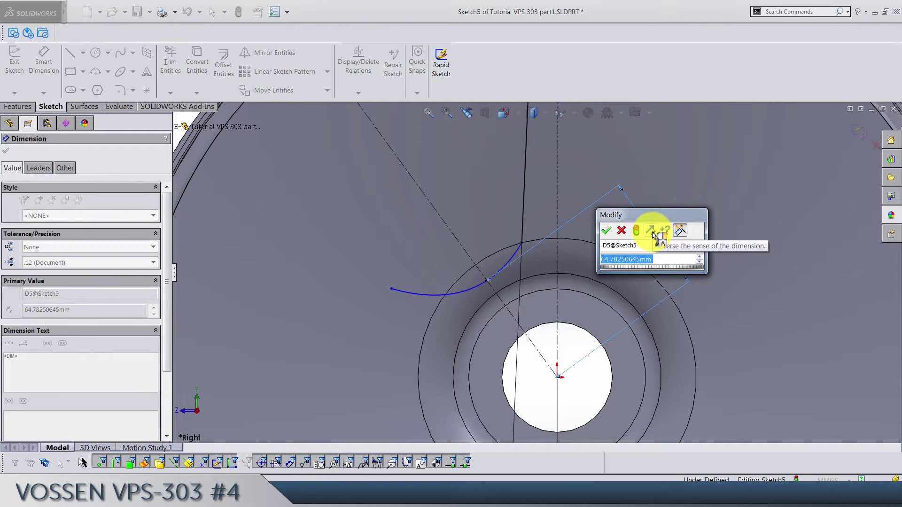
pyautogui.write('60')
pyautogui.press('Return')
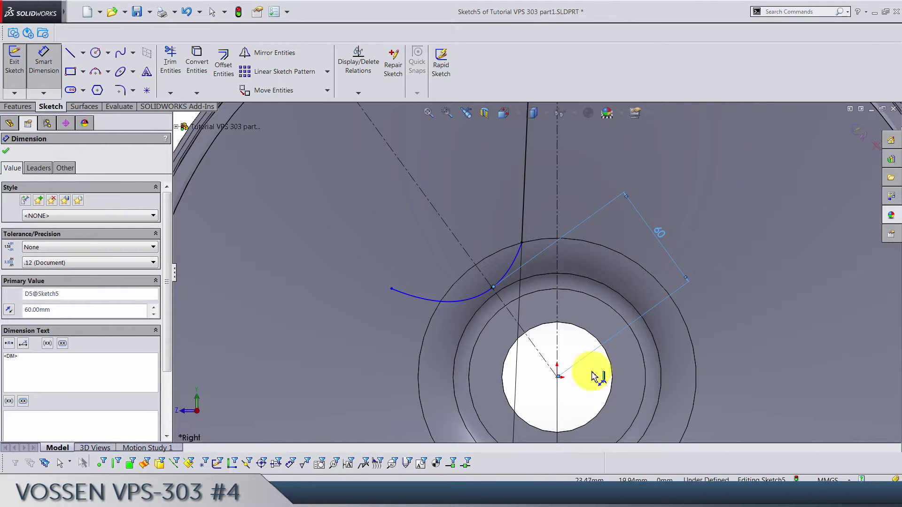
pyautogui.scroll(3, 513, 204)
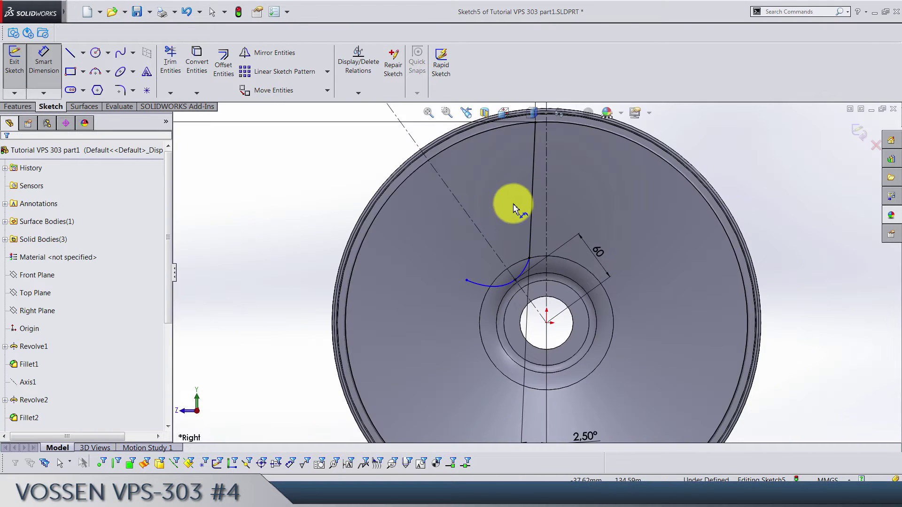
pyautogui.scroll(-1, 513, 204)
pyautogui.press('Escape')
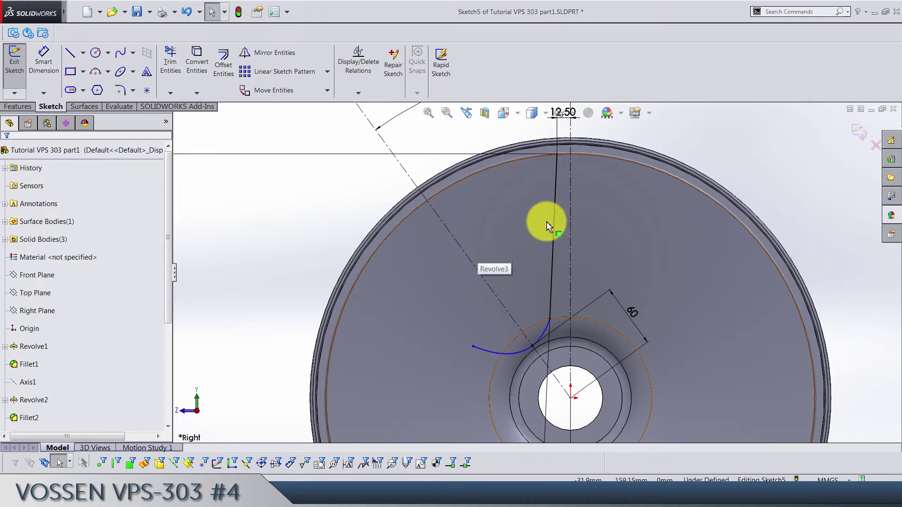
# Step: Mirror the solid line about the slanted construction line, keeping the original
pyautogui.click(555, 207)
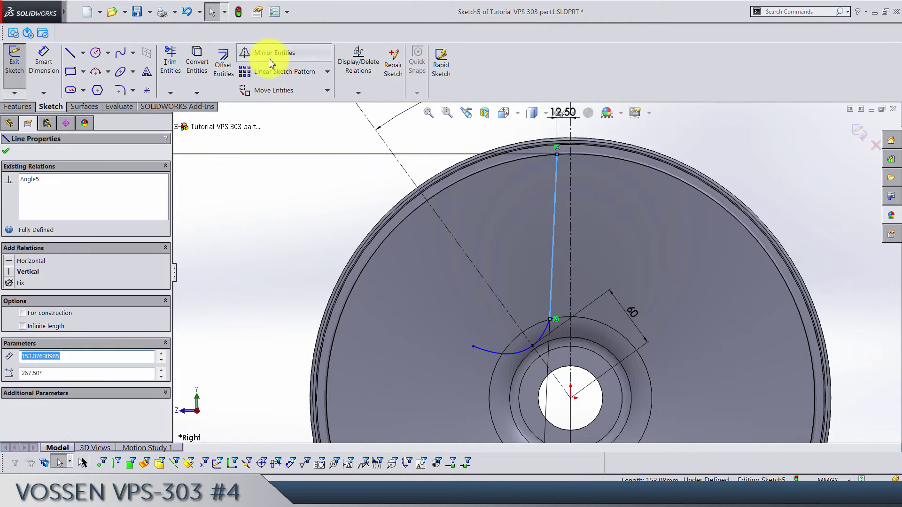
pyautogui.click(268, 55)
pyautogui.click(104, 288)
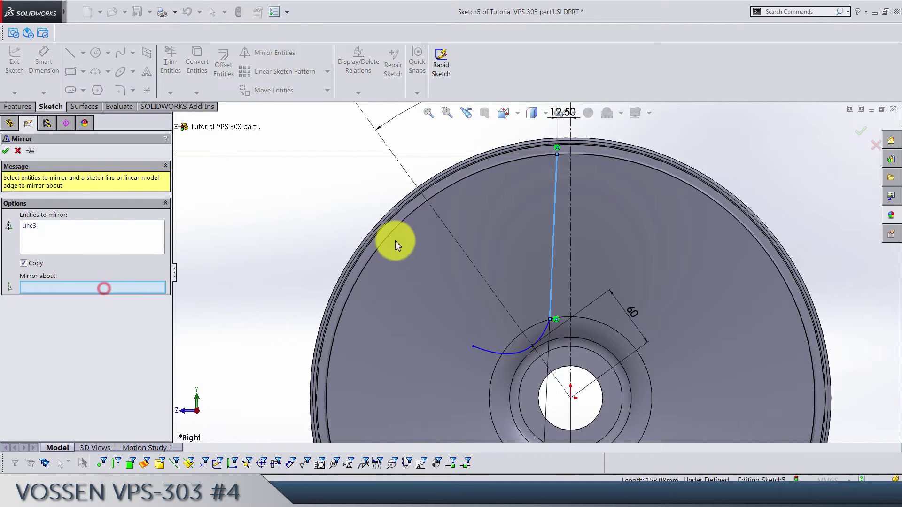
pyautogui.click(439, 221)
pyautogui.rightClick(312, 221)
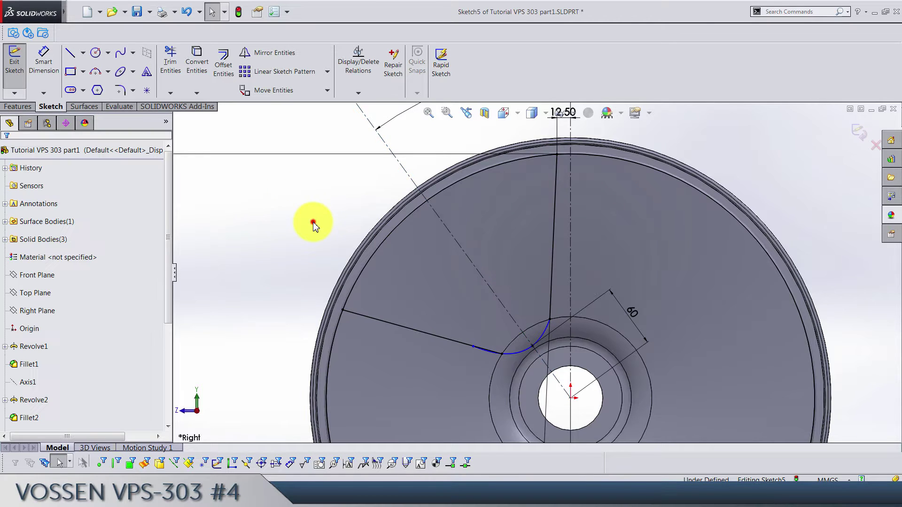
# Step: Merge the spline's free endpoint with the inner endpoint of the mirrored solid line
pyautogui.scroll(-5, 536, 343)
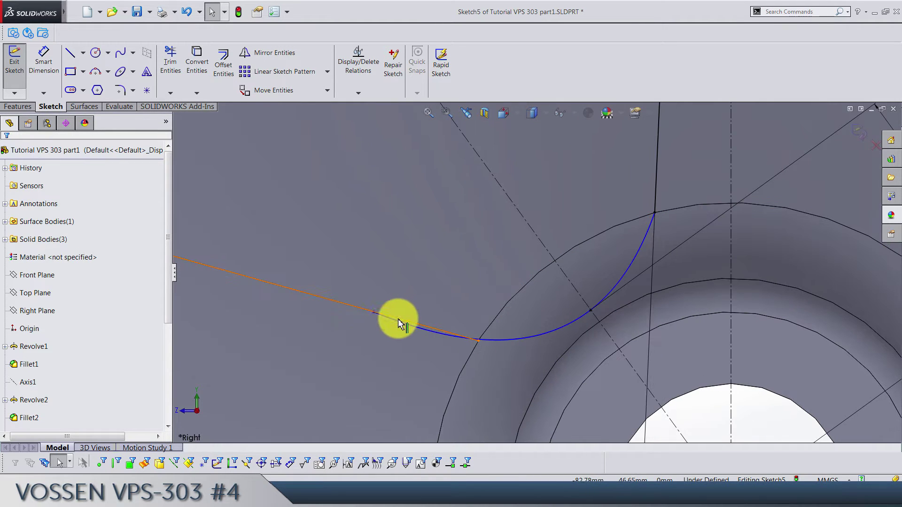
pyautogui.moveTo(371, 312); pyautogui.dragTo(372, 341)
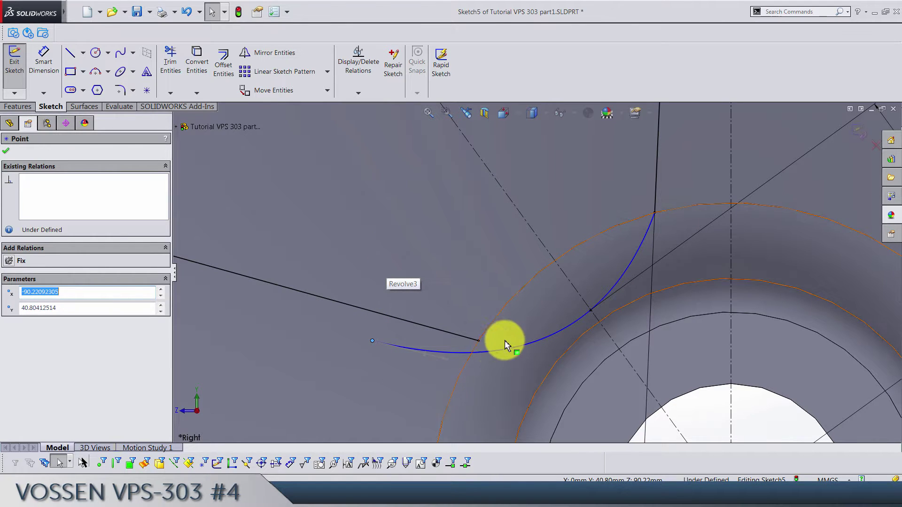
pyautogui.press('Escape')
pyautogui.click(478, 341)
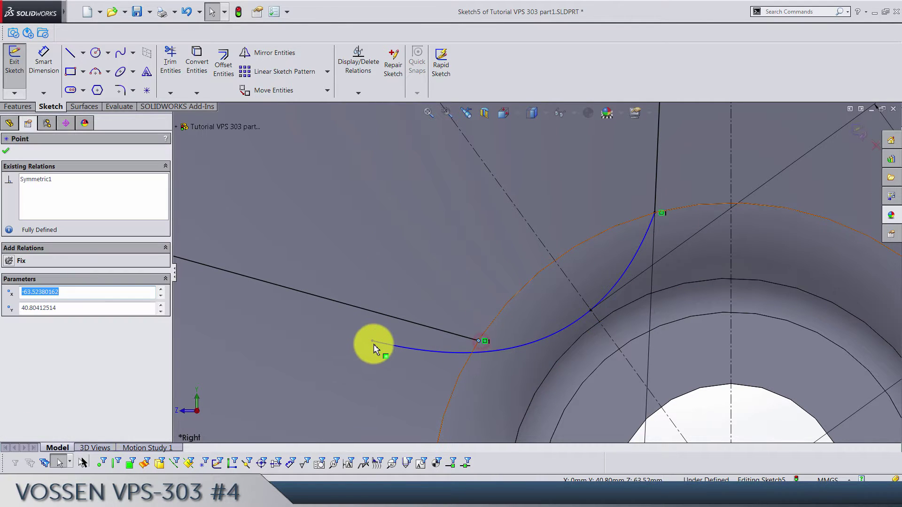
pyautogui.keyDown('ctrl'); pyautogui.click(373, 342); pyautogui.keyUp('ctrl')
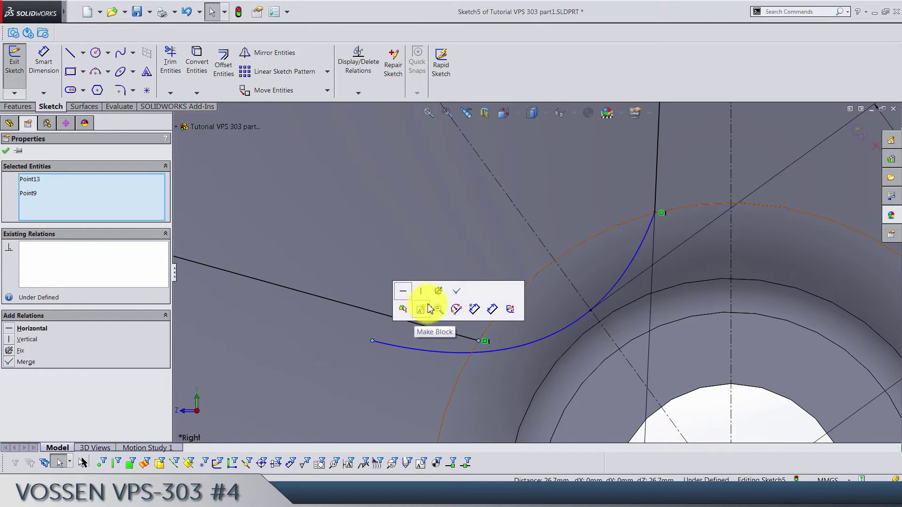
pyautogui.click(457, 291)
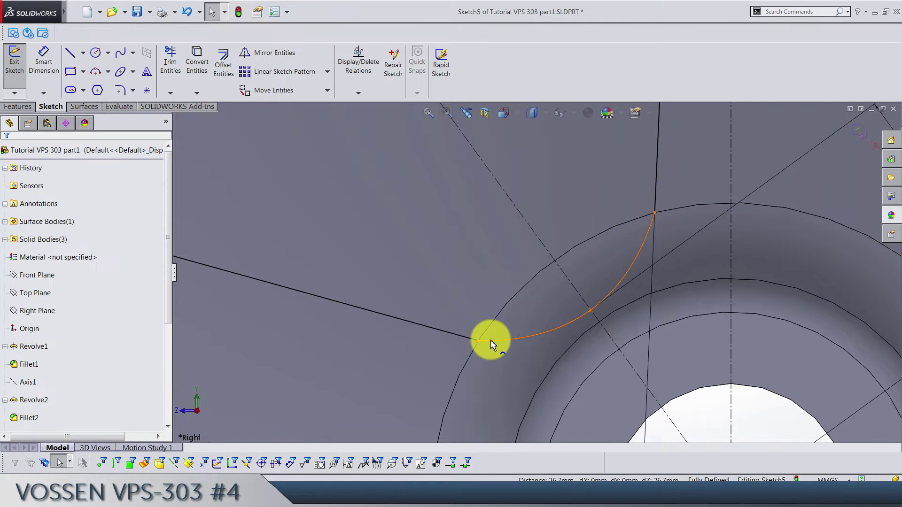
# Step: Make the spline tangent to the mirrored line at one end and to the original solid line at the other
pyautogui.click(490, 339)
pyautogui.keyDown('ctrl'); pyautogui.click(459, 336); pyautogui.keyUp('ctrl')
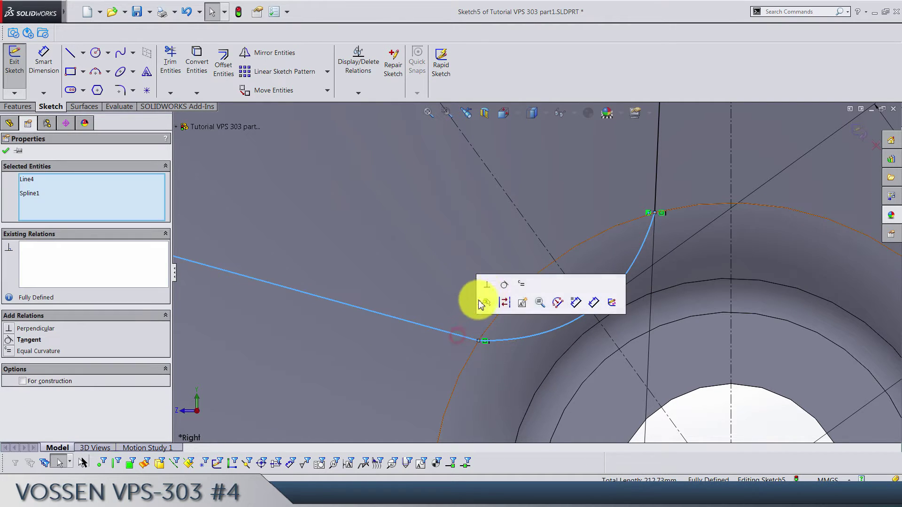
pyautogui.click(498, 285)
pyautogui.click(663, 241)
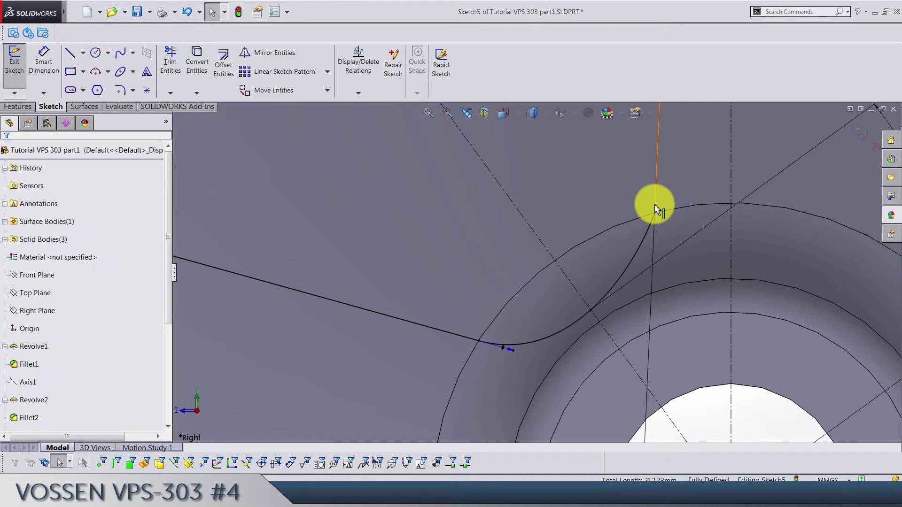
pyautogui.click(654, 206)
pyautogui.keyDown('ctrl'); pyautogui.click(648, 229); pyautogui.keyUp('ctrl')
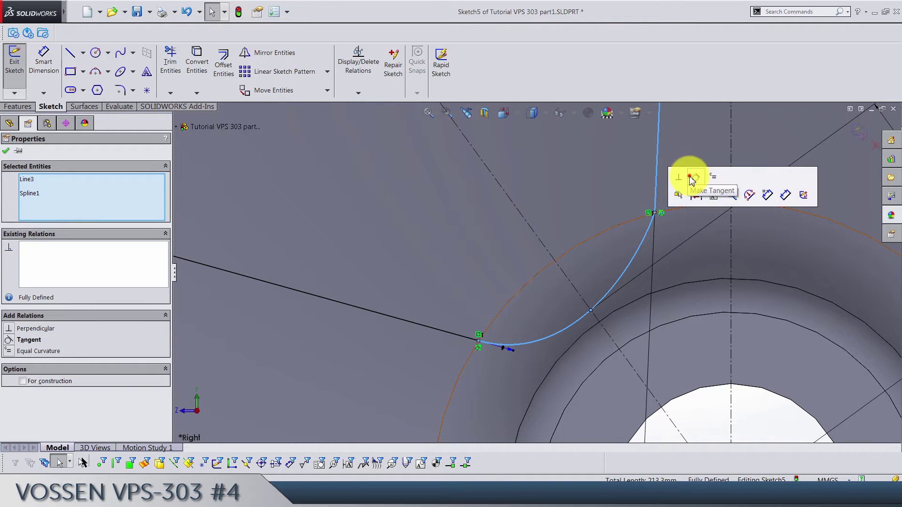
pyautogui.click(692, 181)
# Step: Make the tangency handle at the spline's middle point perpendicular to the slanted construction line
pyautogui.scroll(-3, 589, 347)
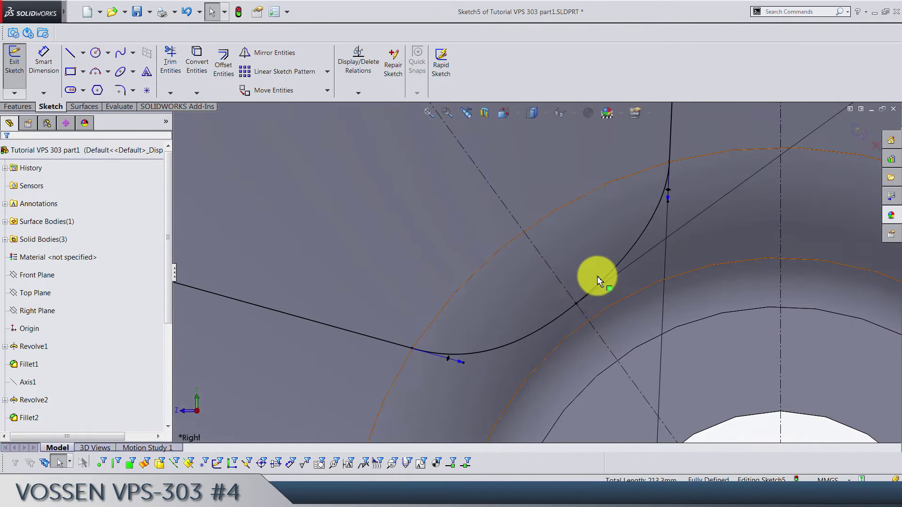
pyautogui.click(607, 273)
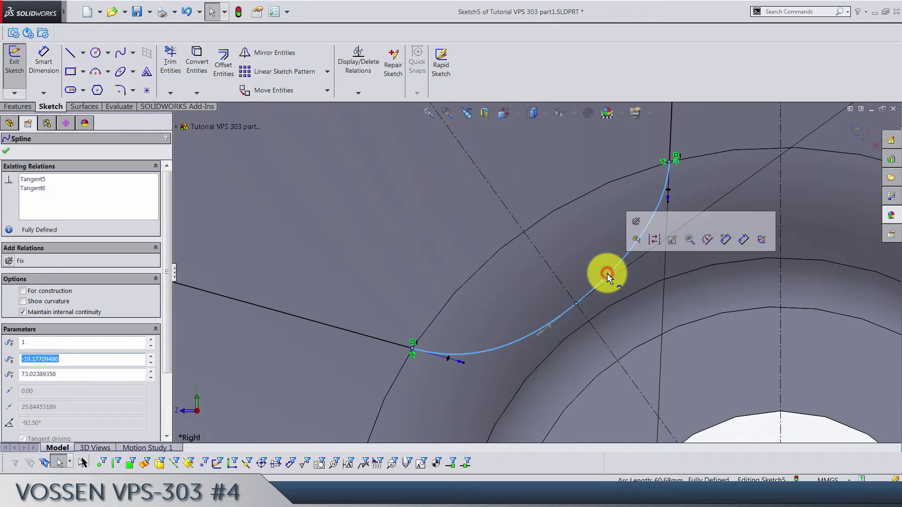
pyautogui.click(538, 338)
pyautogui.moveTo(540, 342); pyautogui.dragTo(539, 335)
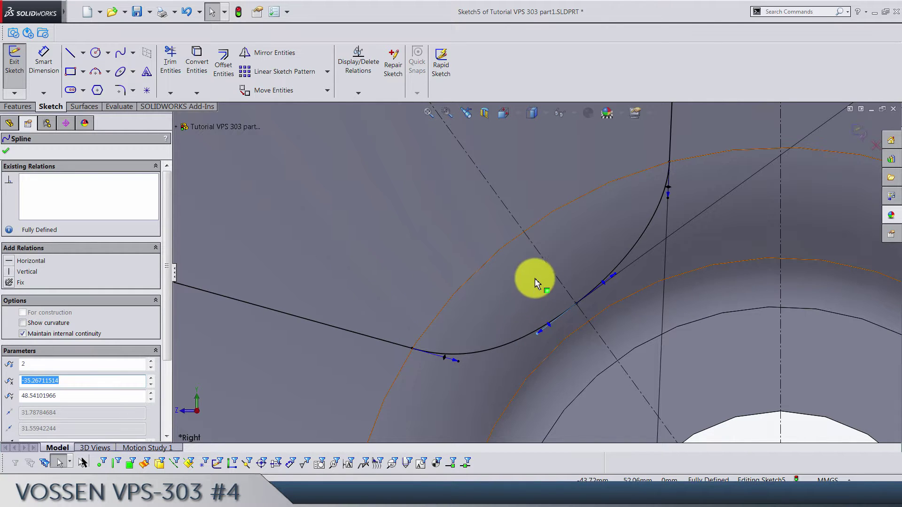
pyautogui.keyDown('ctrl'); pyautogui.click(554, 273); pyautogui.keyUp('ctrl')
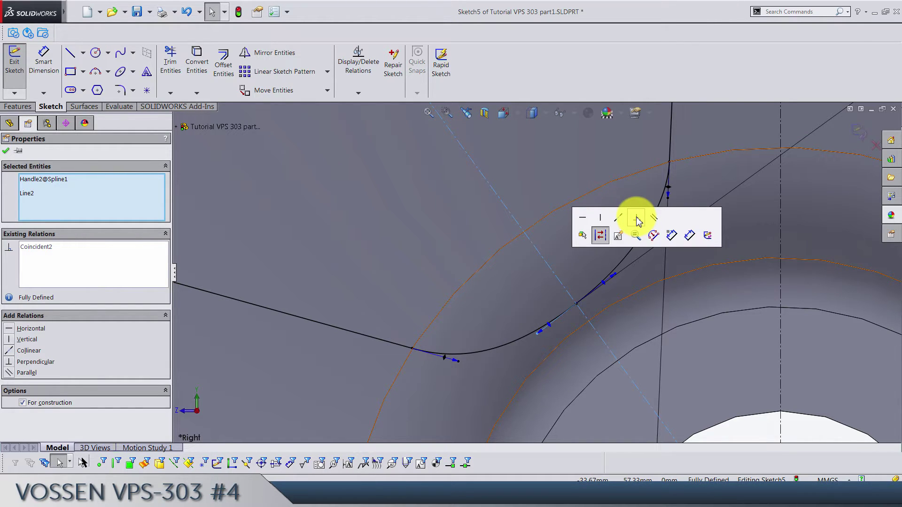
pyautogui.click(637, 218)
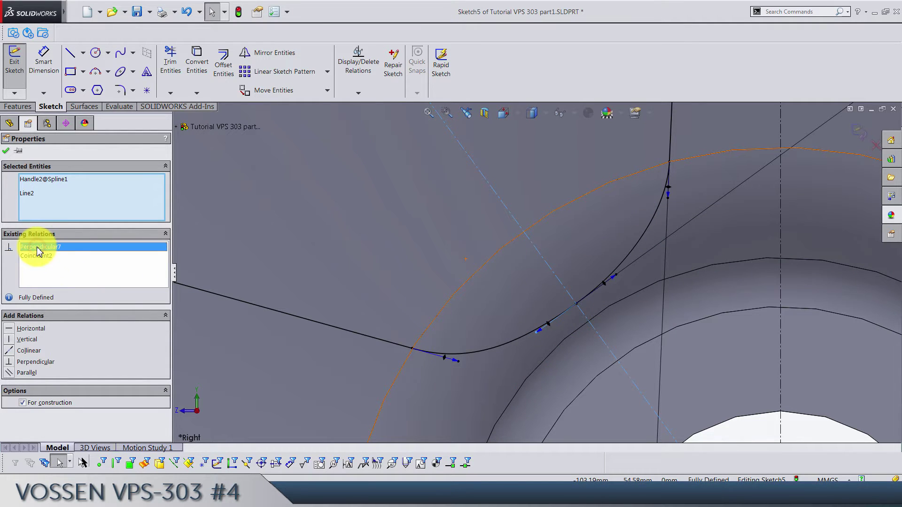
pyautogui.click(6, 152)
# Step: Dimension the spline's tangency handle at the mirrored line's inner endpoint to 32.5 mm
pyautogui.scroll(5, 446, 261)
pyautogui.click(309, 175)
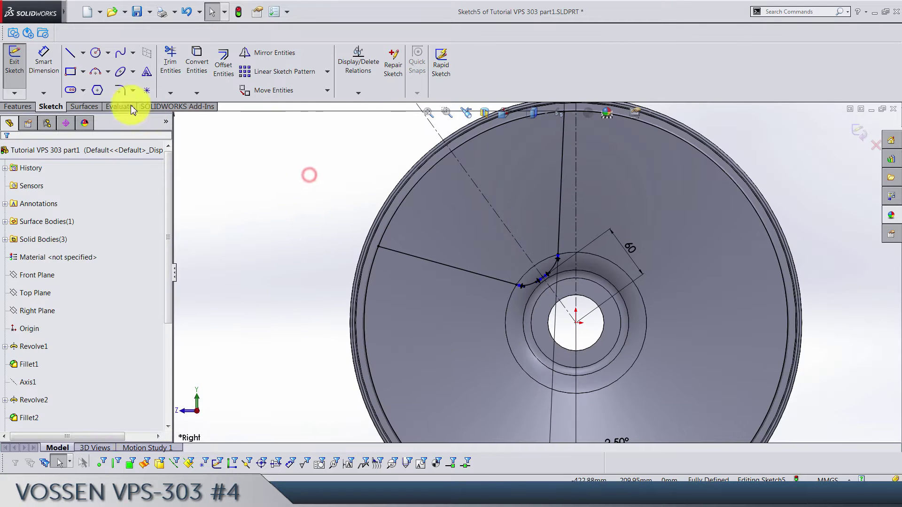
pyautogui.click(47, 70)
pyautogui.scroll(-5, 524, 281)
pyautogui.click(477, 231)
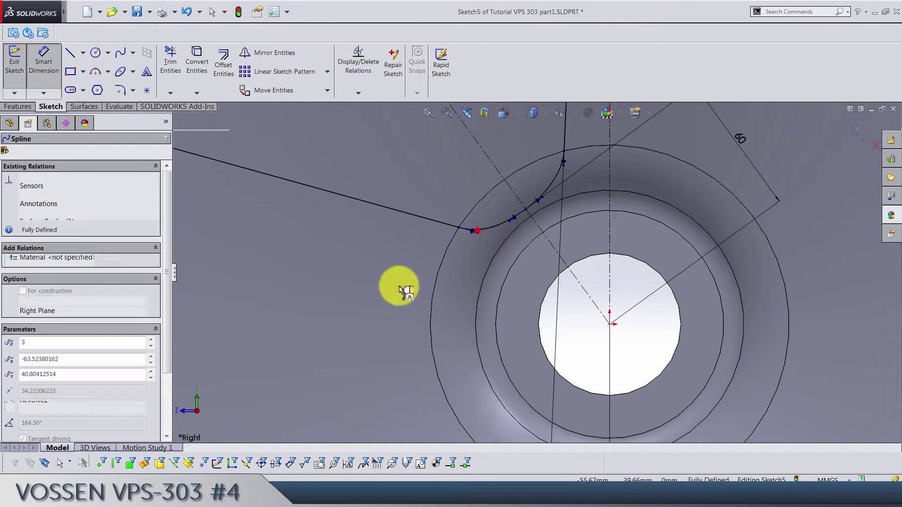
pyautogui.click(399, 288)
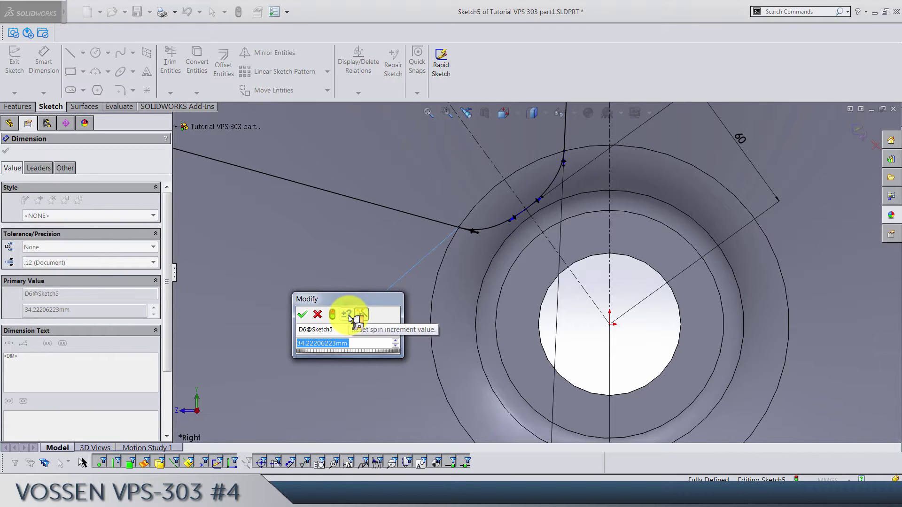
pyautogui.write('32.5')
pyautogui.press('Return')
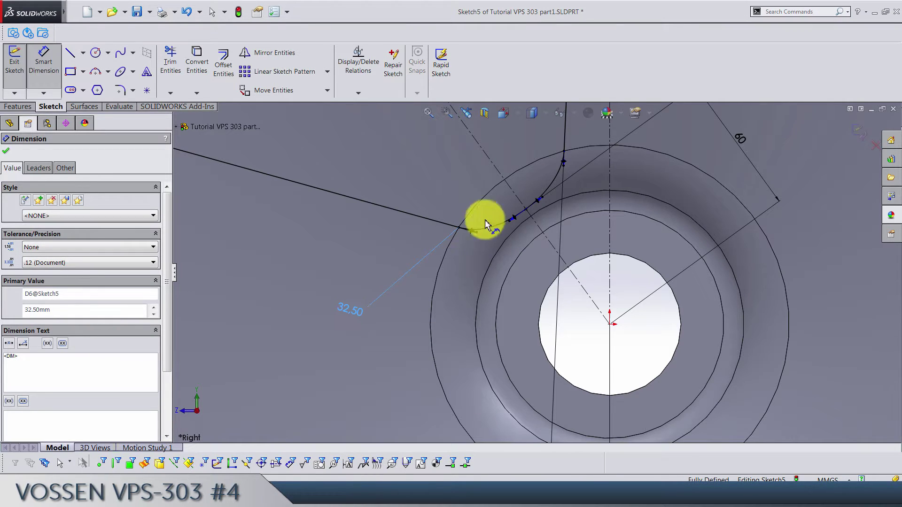
# Step: Dimension the spline's tangency handle at the original solid line's inner endpoint to 32.5 mm
pyautogui.click(566, 167)
pyautogui.click(429, 165)
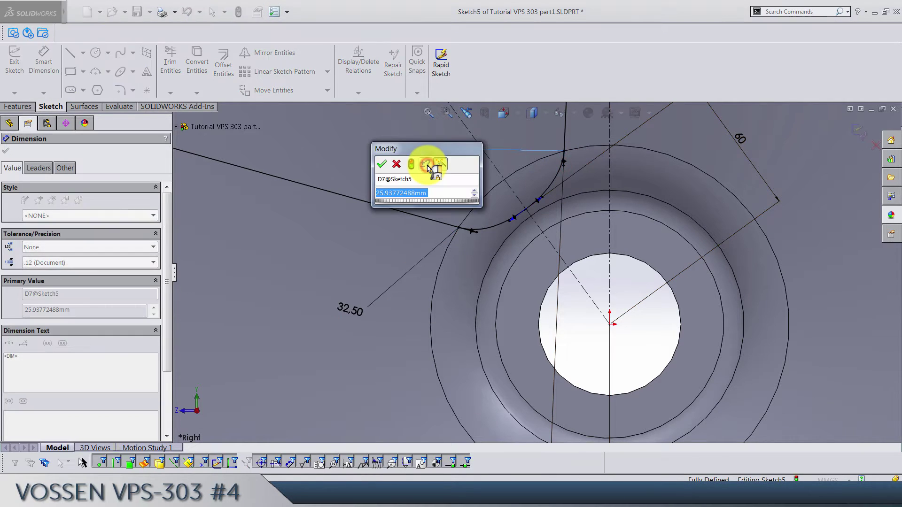
pyautogui.write('32.50mm')
pyautogui.press('Return')
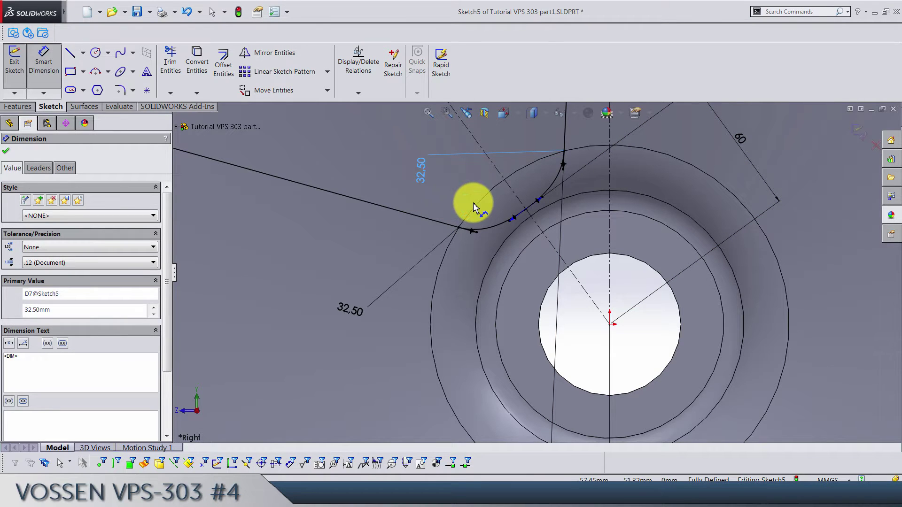
# Step: Dimension the tangency handle at the spline's middle point to 80 mm
pyautogui.click(471, 200)
pyautogui.click(511, 221)
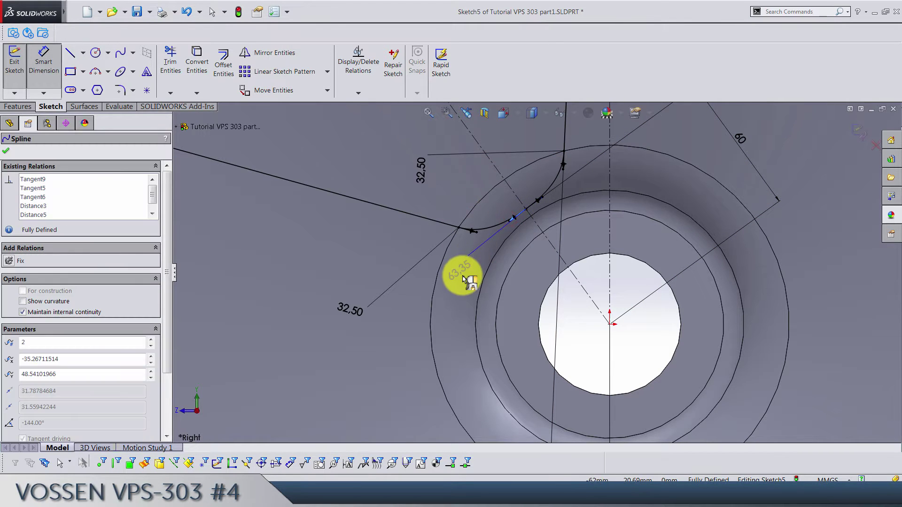
pyautogui.click(464, 278)
pyautogui.write('80')
pyautogui.press('Return')
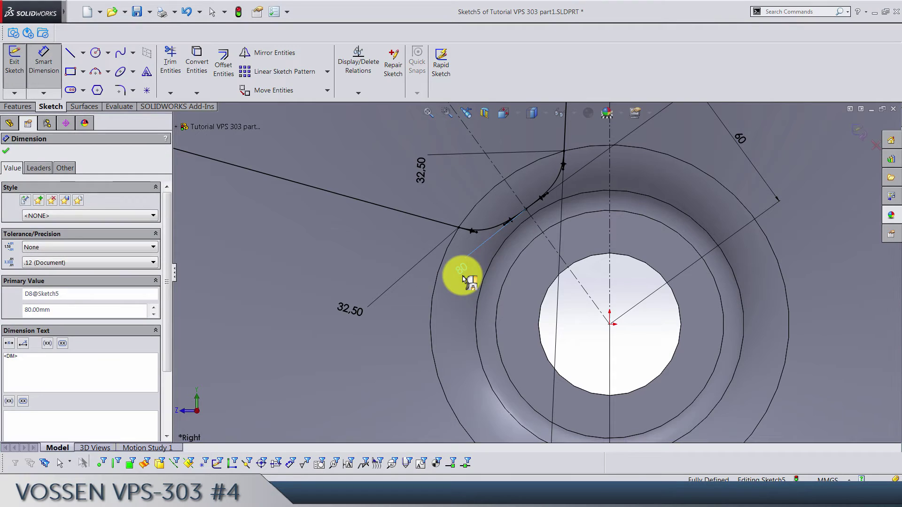
pyautogui.click(501, 313)
# Step: Close the split line sketch, keeping its changes, and clear the selection
pyautogui.scroll(-6, 501, 313)
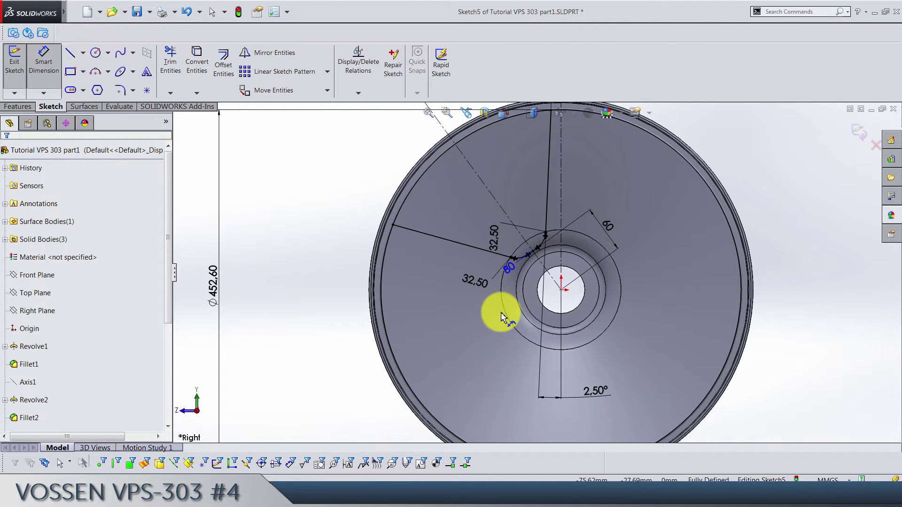
pyautogui.scroll(-3, 528, 277)
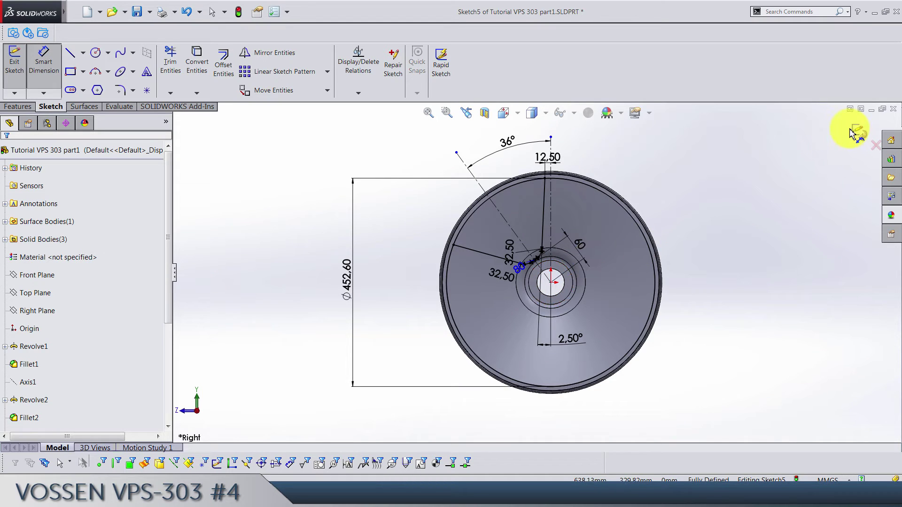
pyautogui.click(853, 133)
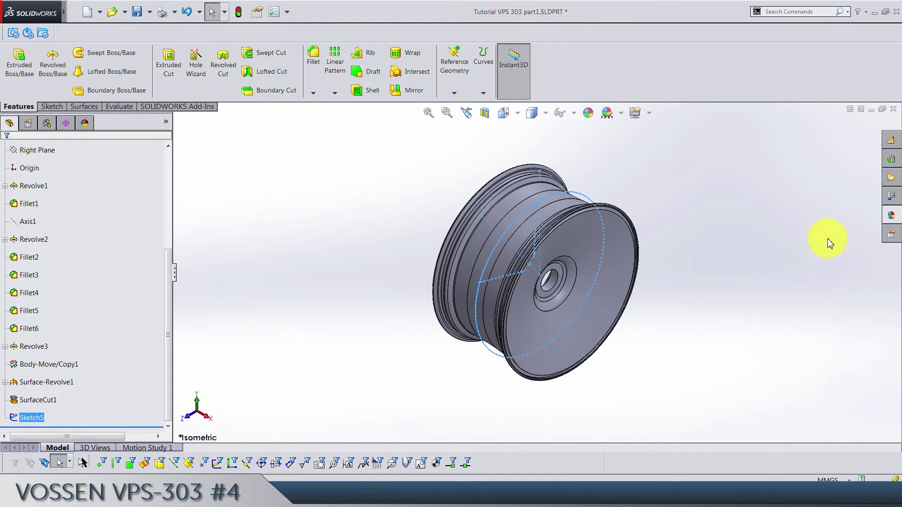
pyautogui.click(766, 197)
# Step: Hide the outer rim body so only the centre disc is shown, and save the part
pyautogui.click(521, 196)
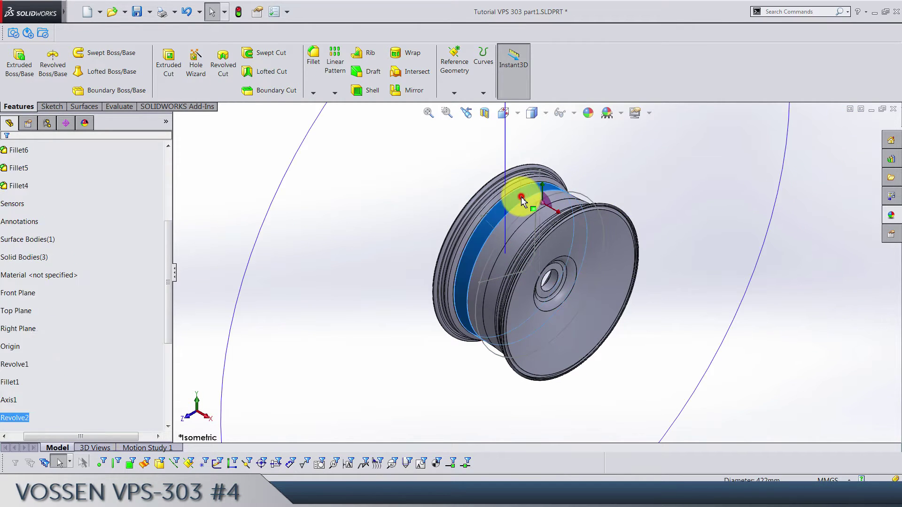
pyautogui.click(576, 164)
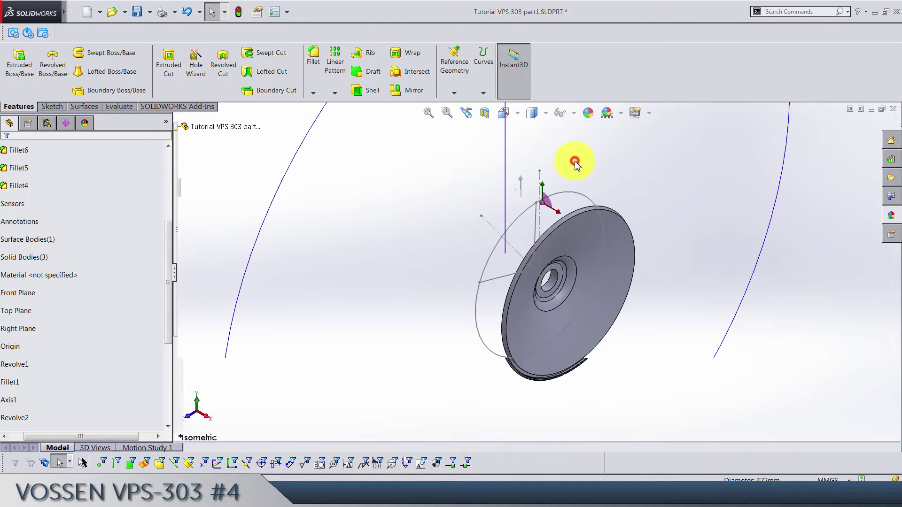
pyautogui.hotkey('ctrl', 's')
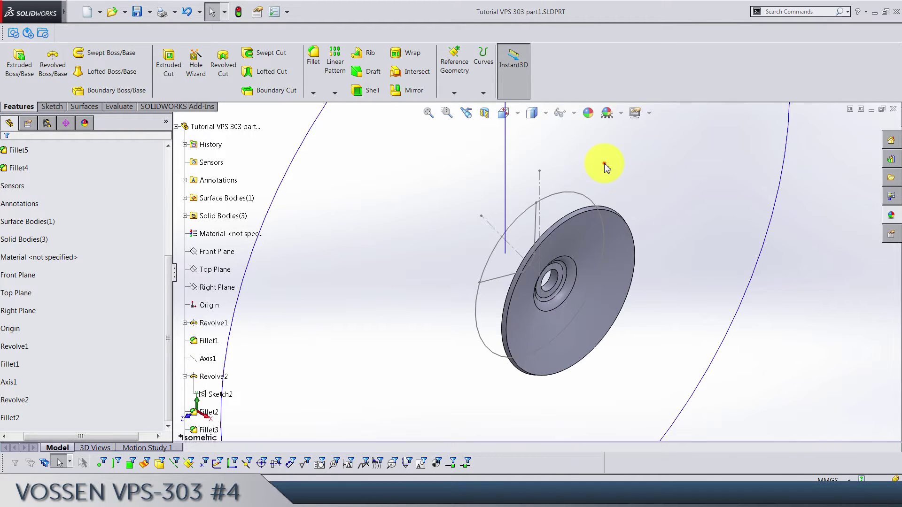
pyautogui.moveTo(609, 187); pyautogui.dragTo(608, 216, button='middle')
pyautogui.scroll(-4, 568, 252)
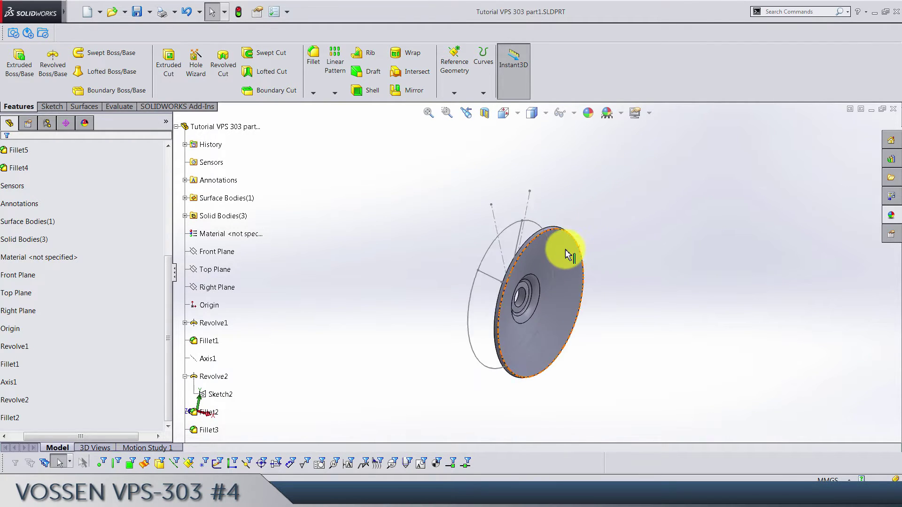
pyautogui.scroll(4, 578, 265)
pyautogui.moveTo(584, 267)
pyautogui.mouseDown(button='middle')
pyautogui.moveTo(544, 249)
pyautogui.moveTo(629, 305)
pyautogui.moveTo(579, 282)
pyautogui.mouseUp(button='middle')
pyautogui.scroll(-4, 517, 264)
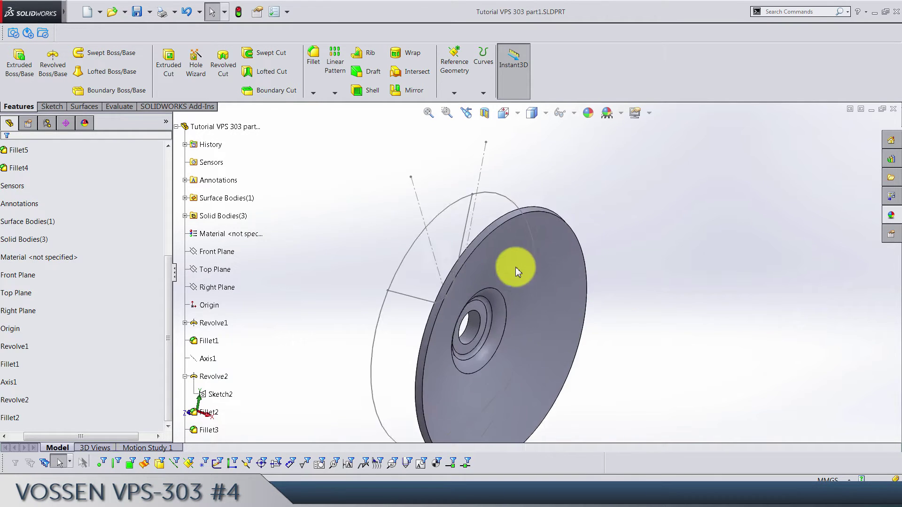
pyautogui.click(583, 264)
pyautogui.click(707, 338)
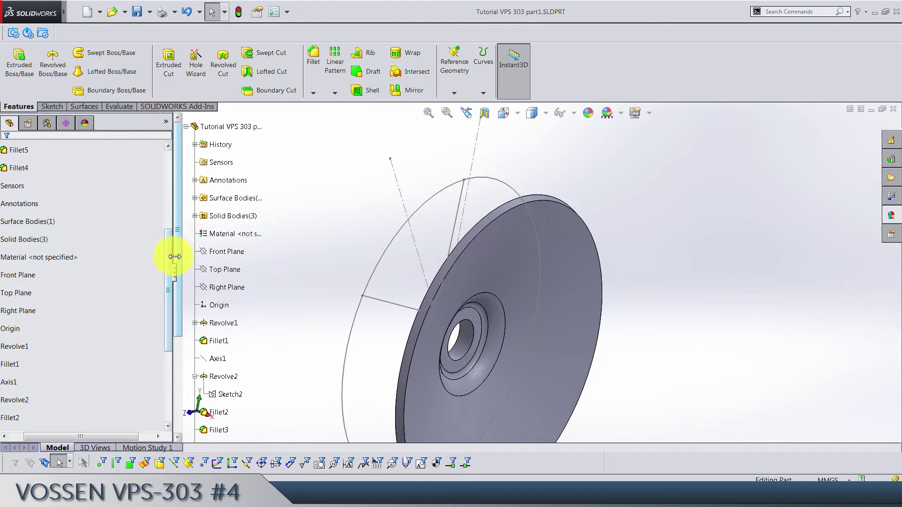
# Step: Collapse the History folder in the feature tree and expand the Surface Bodies and Solid Bodies folders
pyautogui.moveTo(170, 256); pyautogui.dragTo(175, 359)
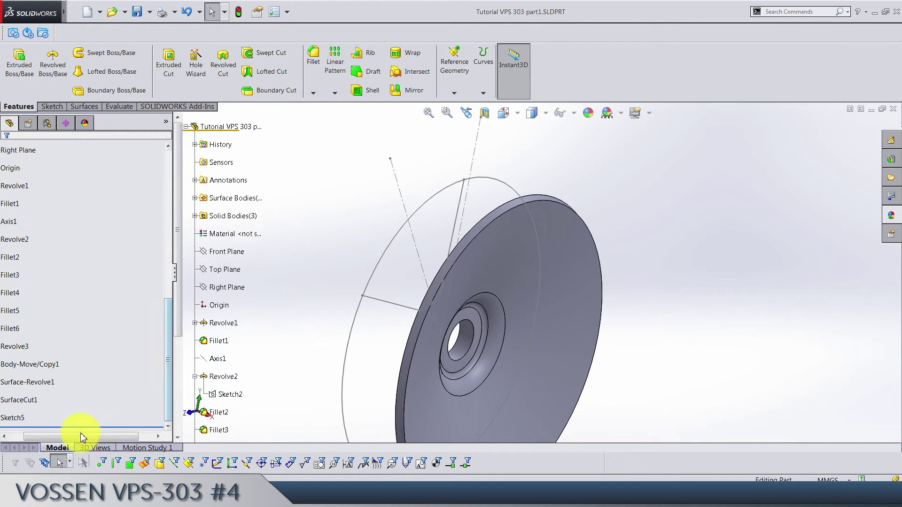
pyautogui.moveTo(81, 437); pyautogui.dragTo(22, 439)
pyautogui.scroll(10, 96, 328)
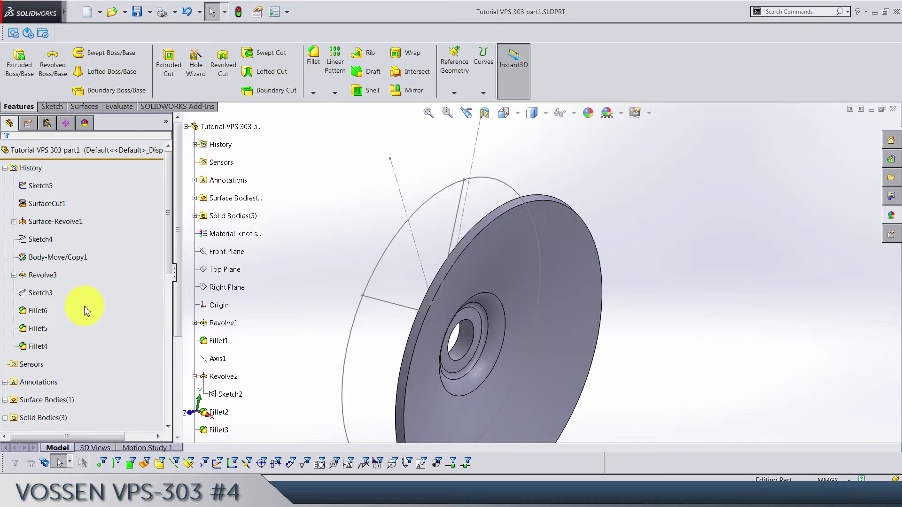
pyautogui.click(5, 168)
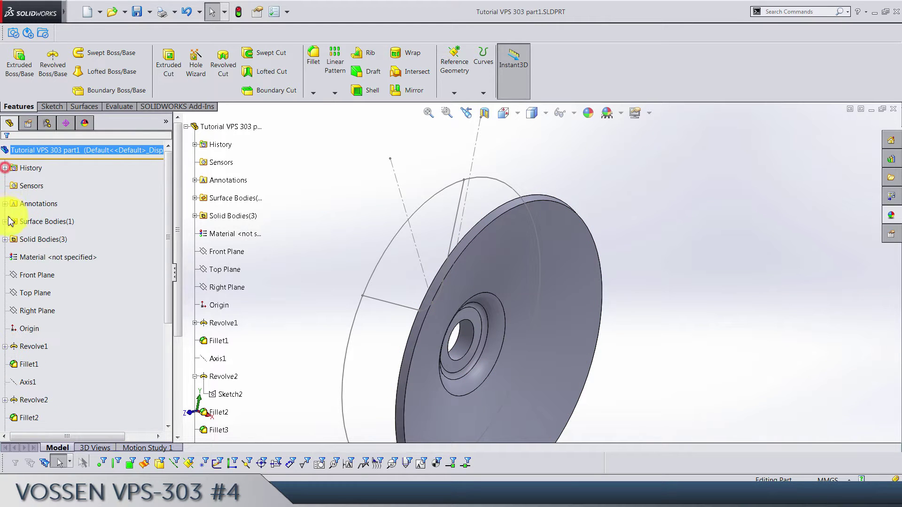
pyautogui.click(5, 222)
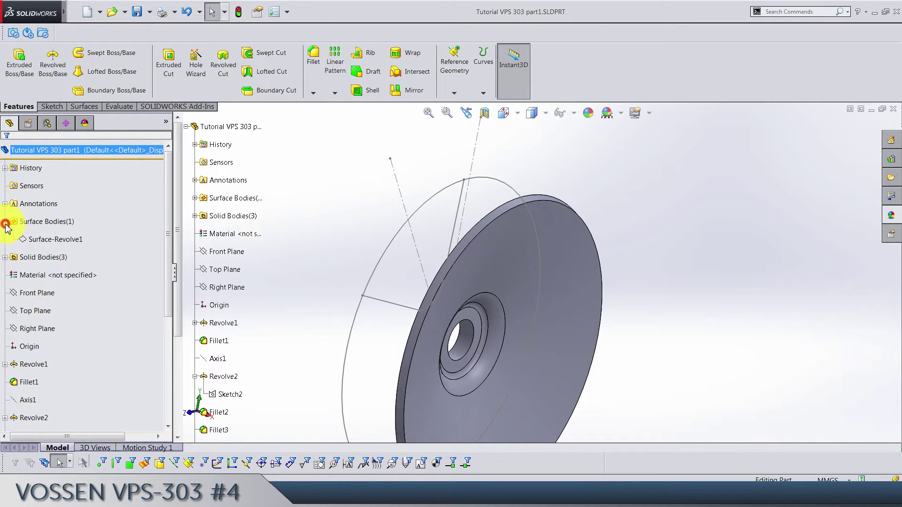
pyautogui.click(6, 257)
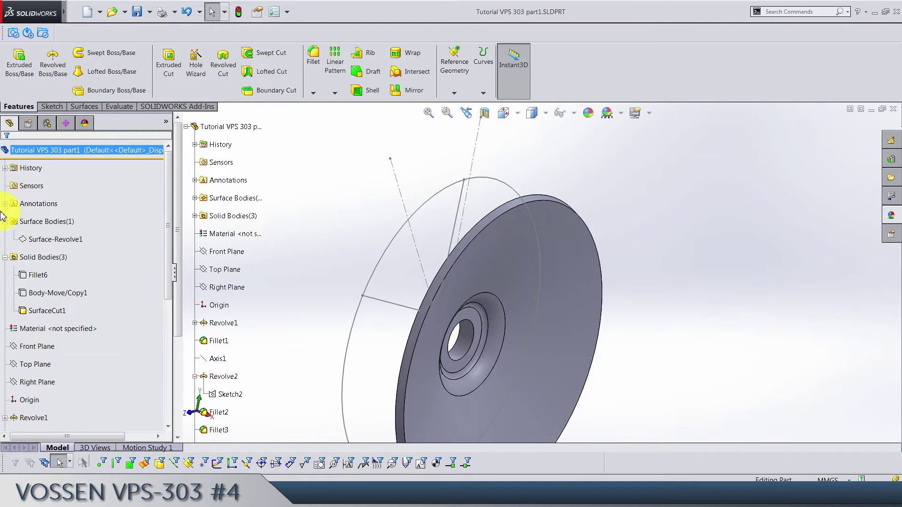
# Step: Collapse the Surface Bodies and Solid Bodies folders and the flyout feature tree over the graphics area
pyautogui.click(9, 222)
pyautogui.click(6, 240)
pyautogui.click(310, 196)
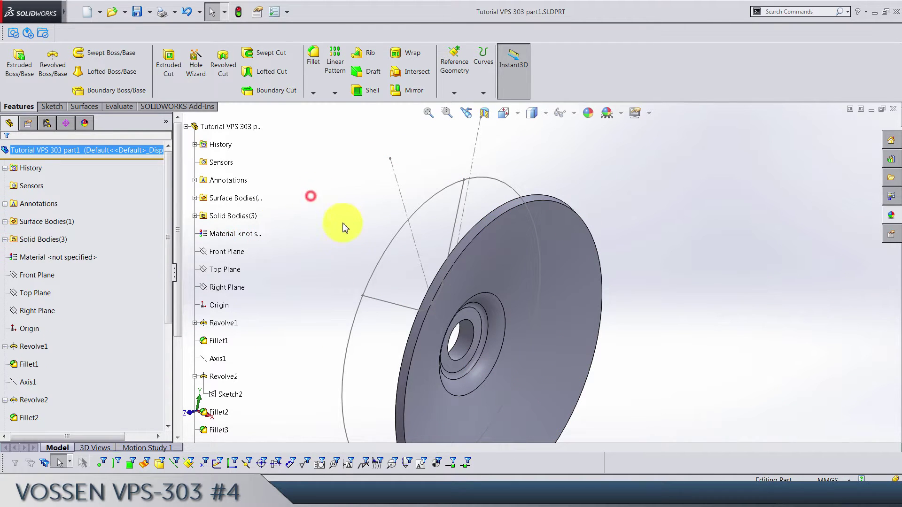
pyautogui.scroll(3, 342, 222)
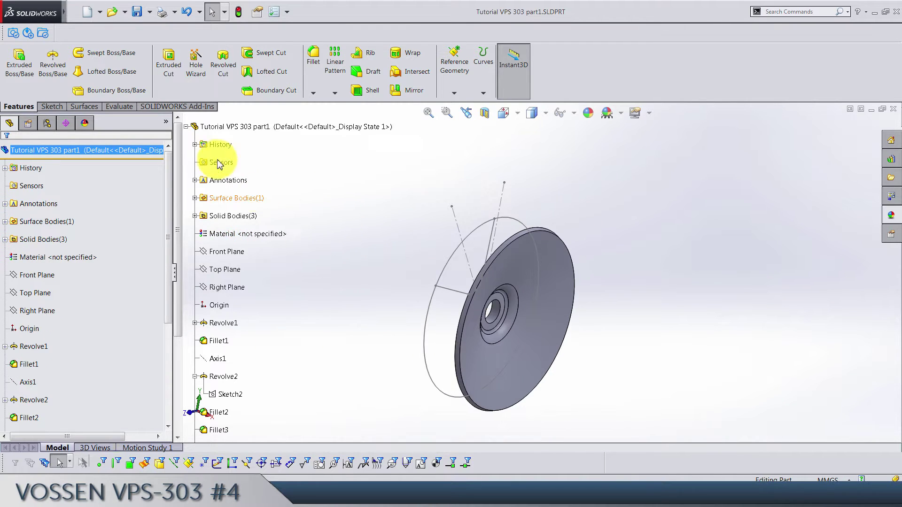
pyautogui.click(185, 126)
pyautogui.click(366, 163)
pyautogui.scroll(4, 346, 203)
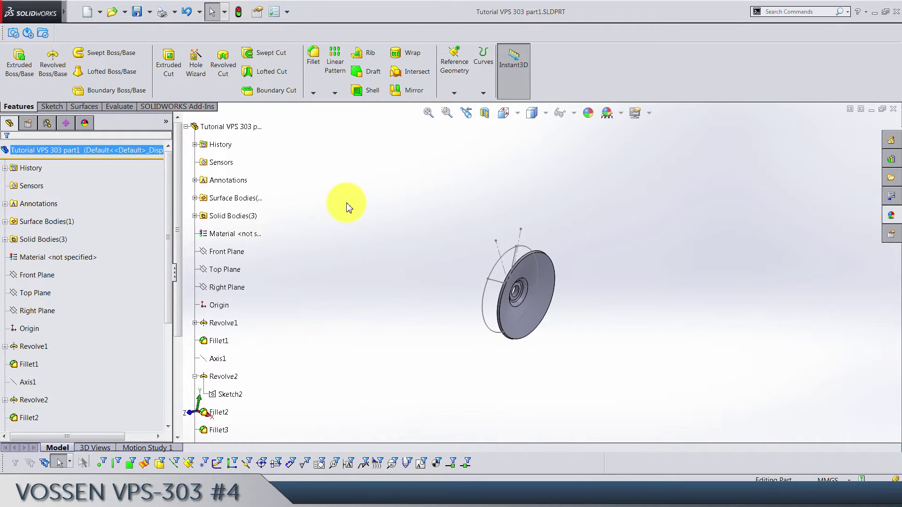
pyautogui.scroll(-4, 346, 207)
pyautogui.click(185, 127)
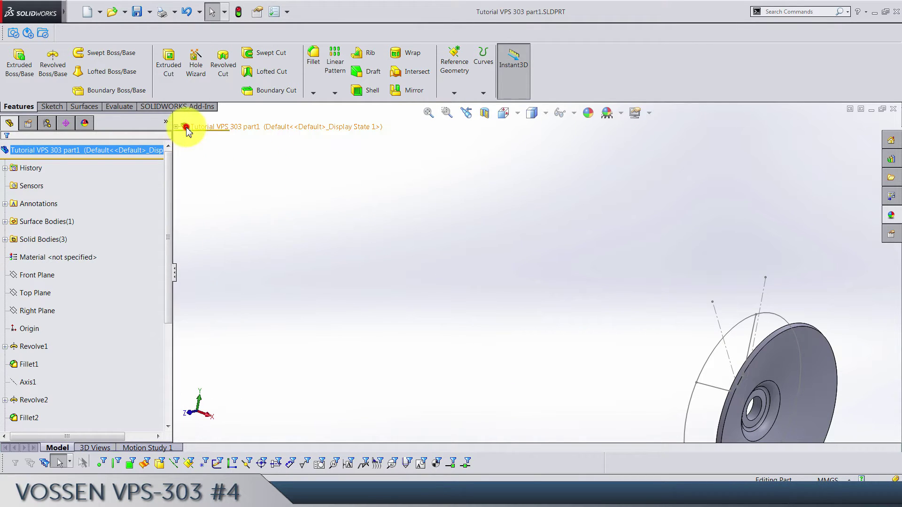
pyautogui.click(486, 220)
# Step: Create a projection Split Line from Sketch5 on the disc's conical front face and the curved blend face around the hub
pyautogui.scroll(4, 511, 247)
pyautogui.scroll(-3, 746, 361)
pyautogui.moveTo(607, 321); pyautogui.dragTo(587, 286, button='middle')
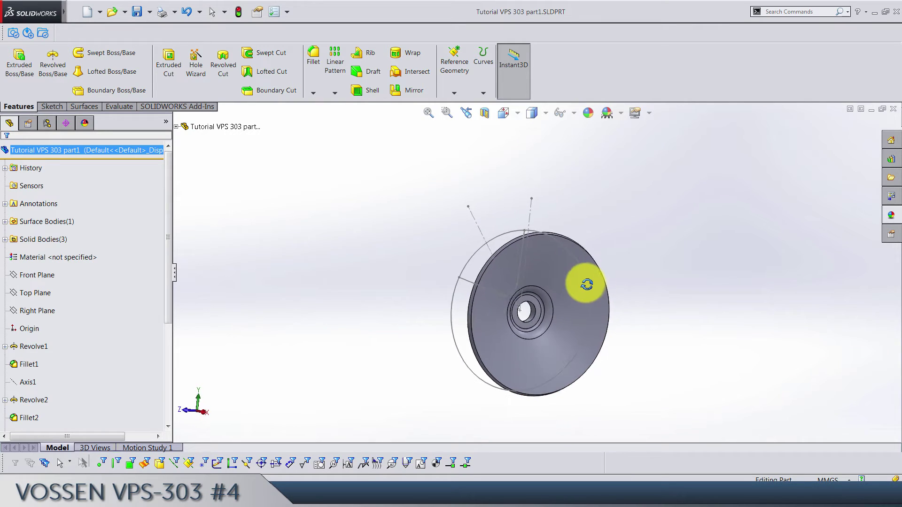
pyautogui.scroll(-1, 587, 285)
pyautogui.scroll(-3, 117, 379)
pyautogui.click(46, 420)
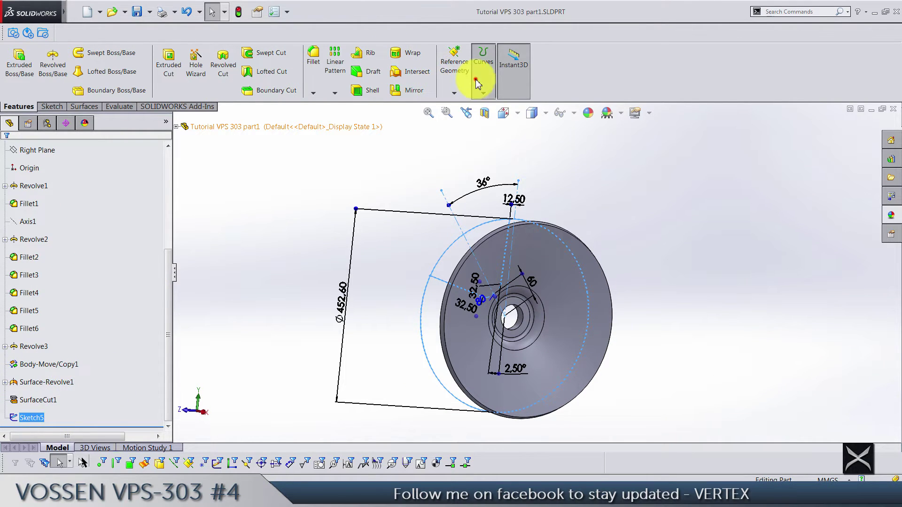
pyautogui.click(483, 93)
pyautogui.click(493, 106)
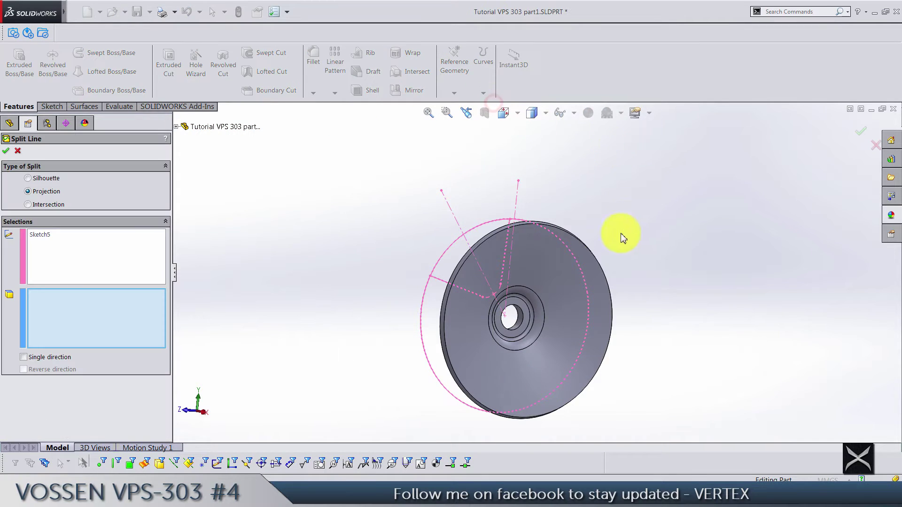
pyautogui.click(562, 280)
pyautogui.scroll(-5, 529, 288)
pyautogui.click(519, 297)
pyautogui.scroll(4, 518, 297)
pyautogui.moveTo(516, 291); pyautogui.dragTo(499, 240, button='middle')
pyautogui.scroll(-1, 499, 240)
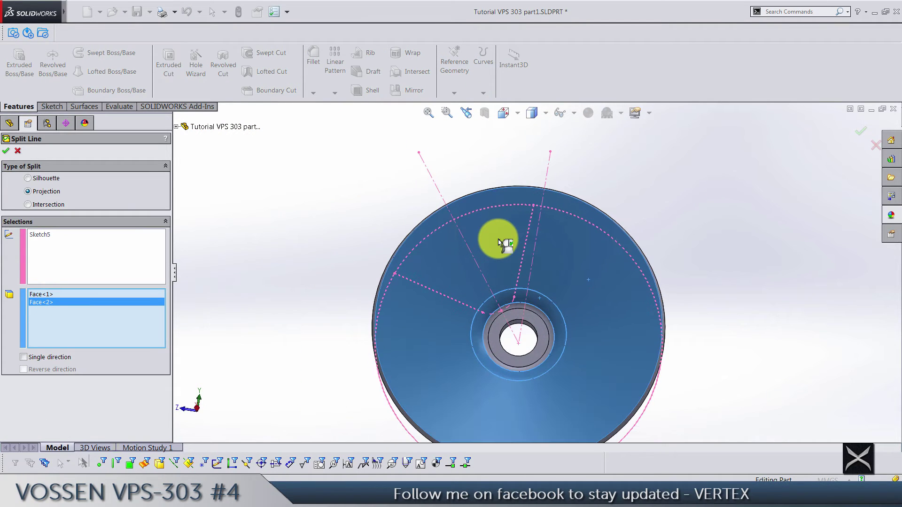
pyautogui.rightClick(499, 240)
pyautogui.click(367, 184)
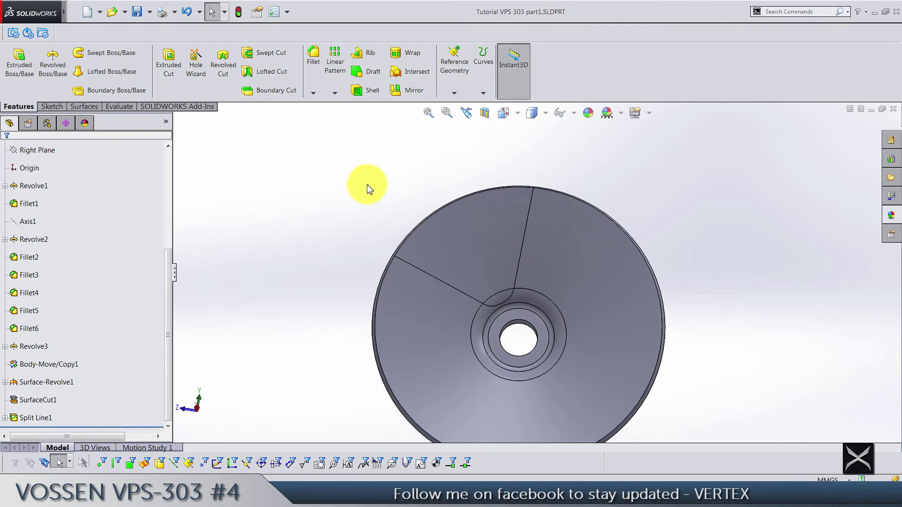
# Step: Start a sketch on the Right Plane and draw a circle centred on the origin, about 298 mm in radius, around the disc
pyautogui.scroll(4, 368, 186)
pyautogui.moveTo(413, 232)
pyautogui.mouseDown(button='middle')
pyautogui.moveTo(470, 278)
pyautogui.moveTo(405, 241)
pyautogui.mouseUp(button='middle')
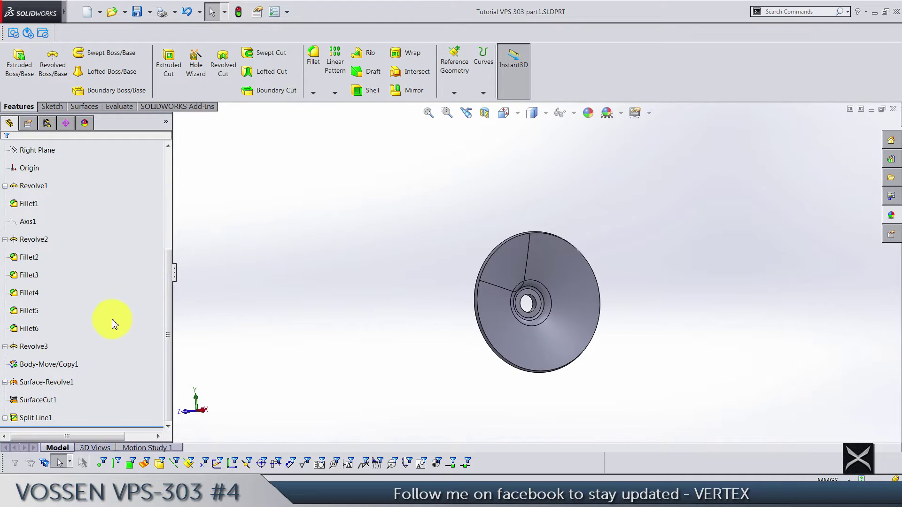
pyautogui.scroll(3, 112, 324)
pyautogui.click(54, 310)
pyautogui.click(66, 296)
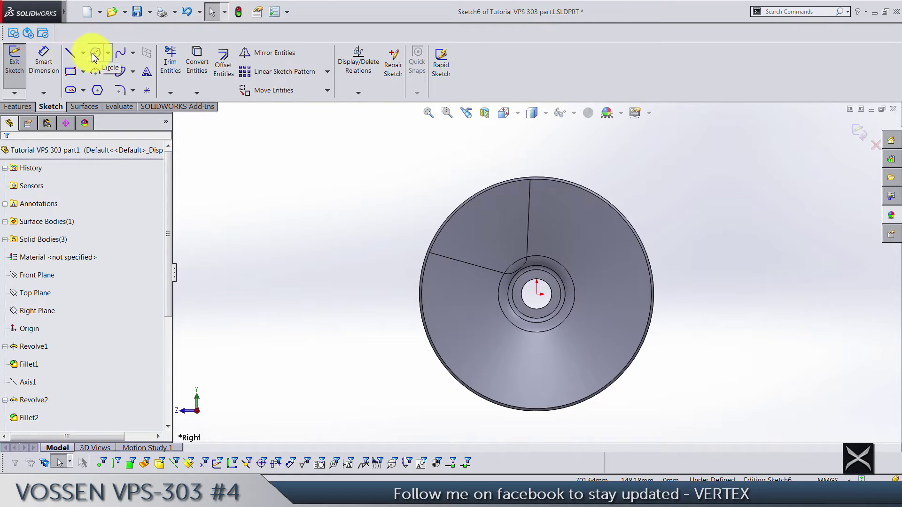
pyautogui.click(94, 55)
pyautogui.click(537, 295)
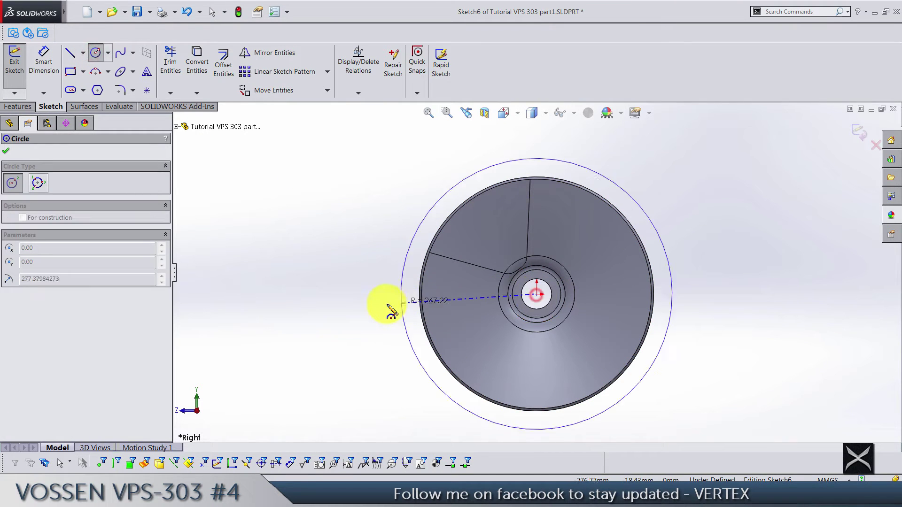
pyautogui.click(384, 299)
# Step: Draw two centerlines meeting at the origin from points outside the circle, one nearly vertical and one slanting up to the left
pyautogui.click(82, 53)
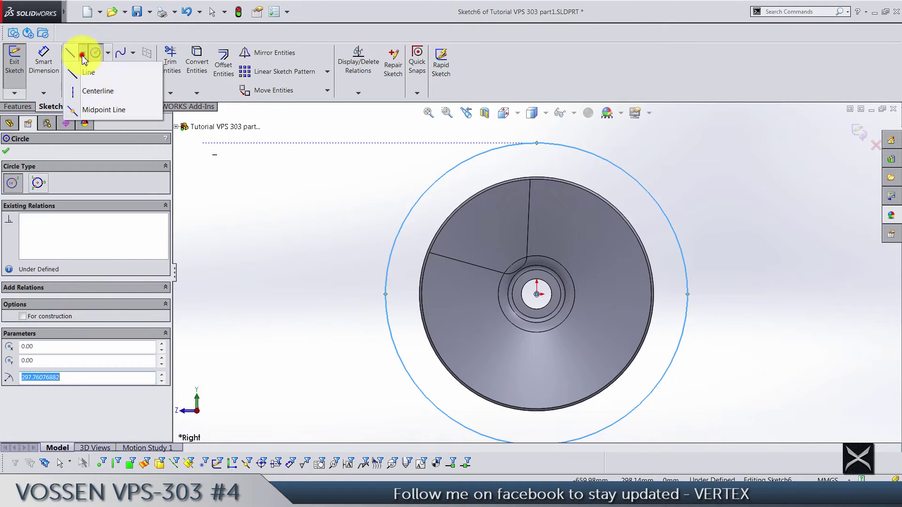
pyautogui.click(89, 91)
pyautogui.click(565, 133)
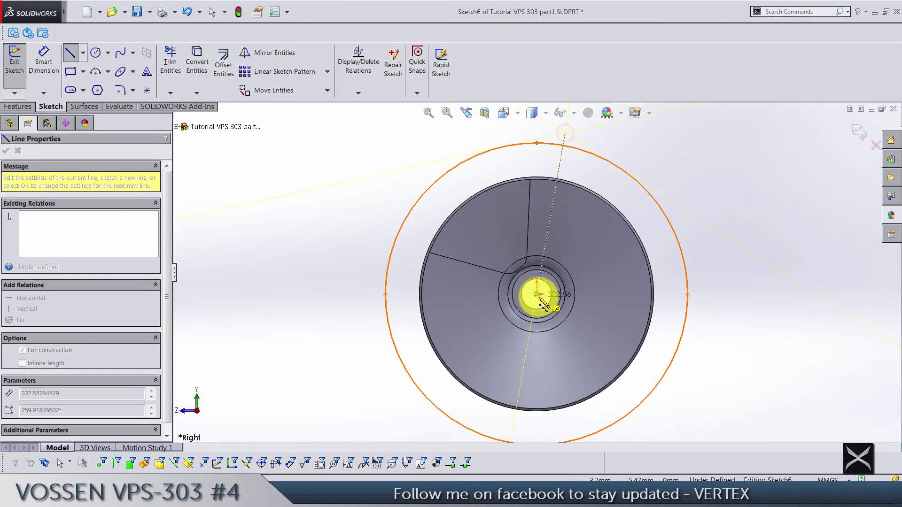
pyautogui.click(537, 294)
pyautogui.click(393, 165)
pyautogui.press('Escape')
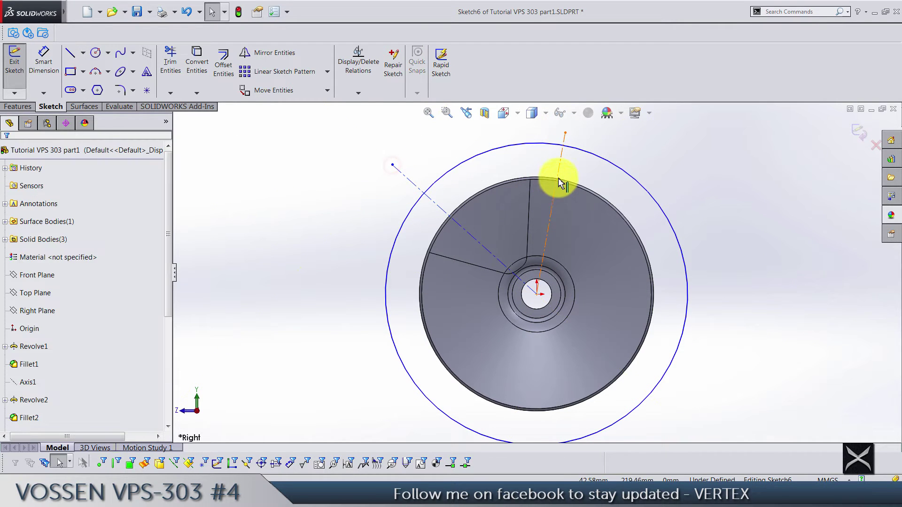
# Step: Add a Vertical relation to the nearly upright centerline
pyautogui.click(559, 181)
pyautogui.click(603, 123)
pyautogui.click(661, 156)
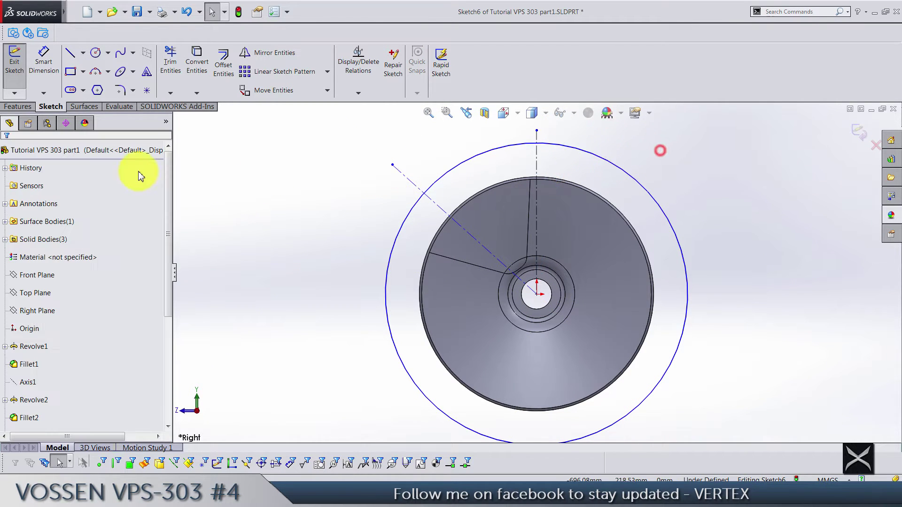
# Step: Dimension the angle between the slanted and the vertical centerline to 36°
pyautogui.click(44, 60)
pyautogui.click(490, 256)
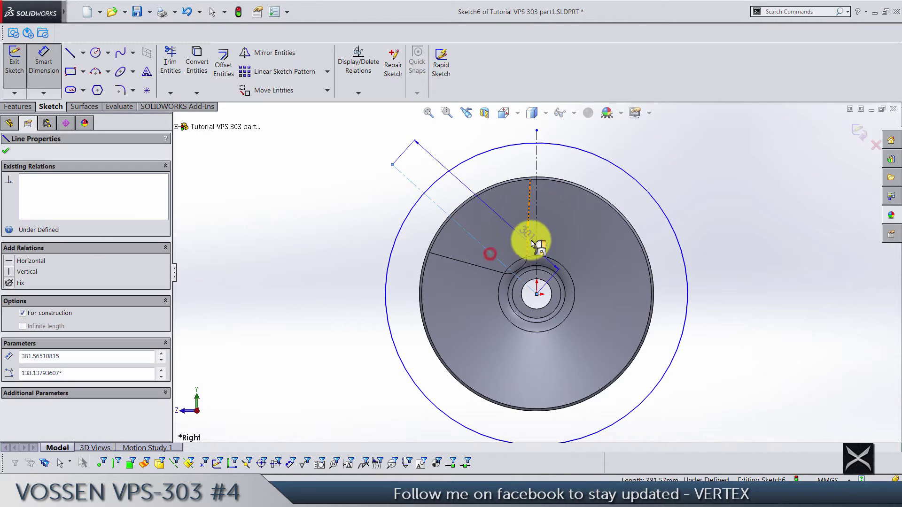
pyautogui.click(537, 235)
pyautogui.scroll(2, 484, 187)
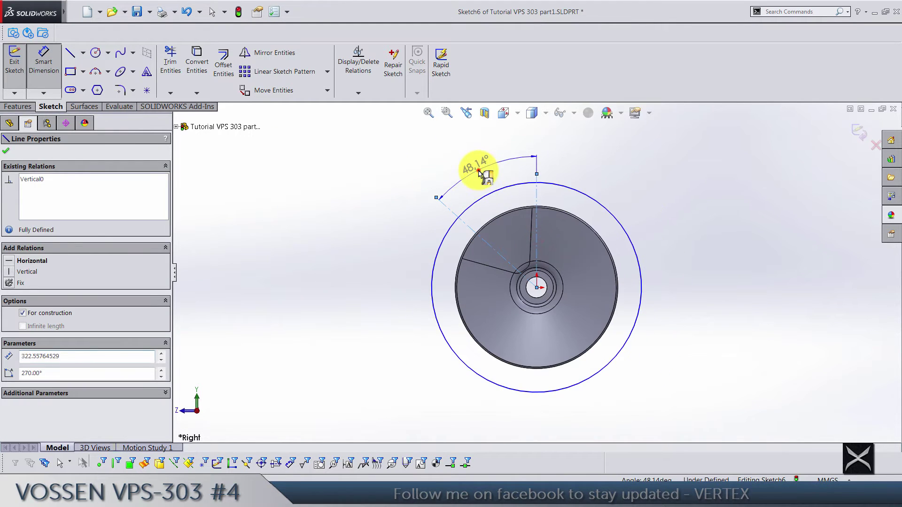
pyautogui.click(483, 170)
pyautogui.write('36')
pyautogui.press('Return')
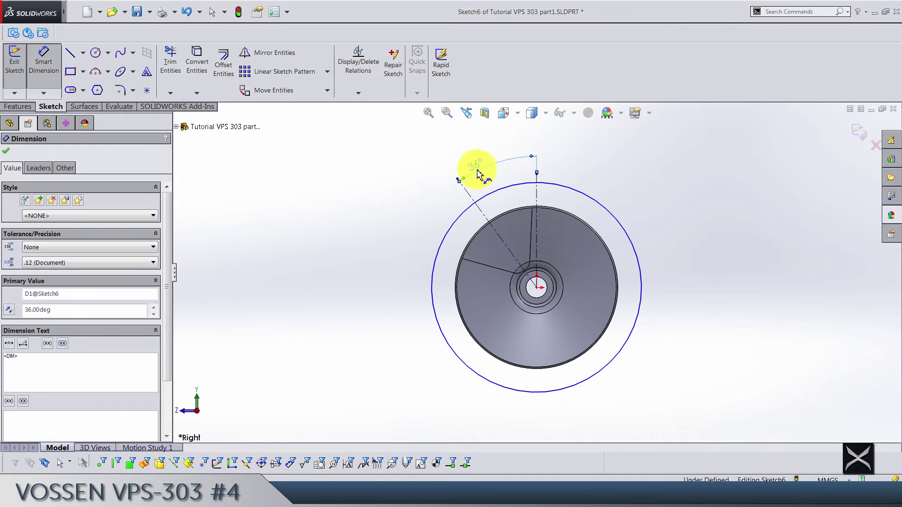
# Step: Dimension the circle's diameter to 467.6 mm
pyautogui.click(430, 295)
pyautogui.click(412, 287)
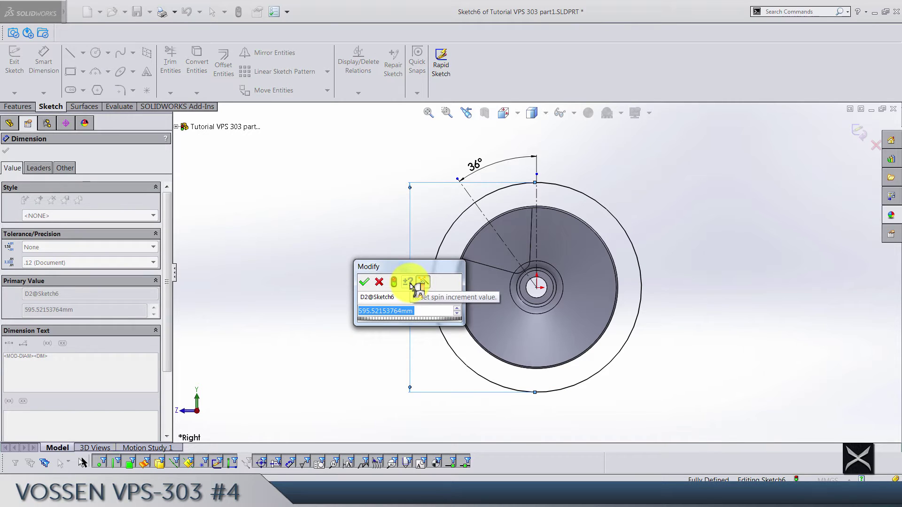
pyautogui.write('467')
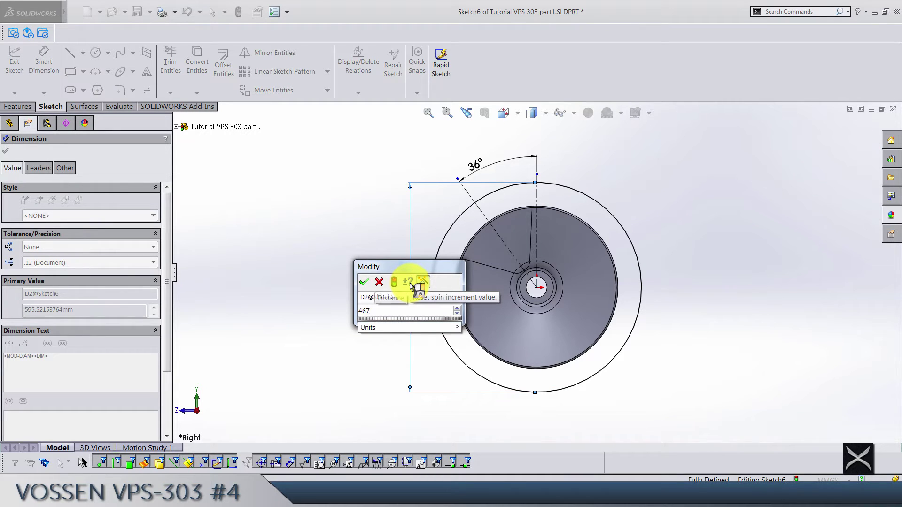
pyautogui.write('.5')
pyautogui.press('BackSpace')
pyautogui.write('6')
pyautogui.press('Return')
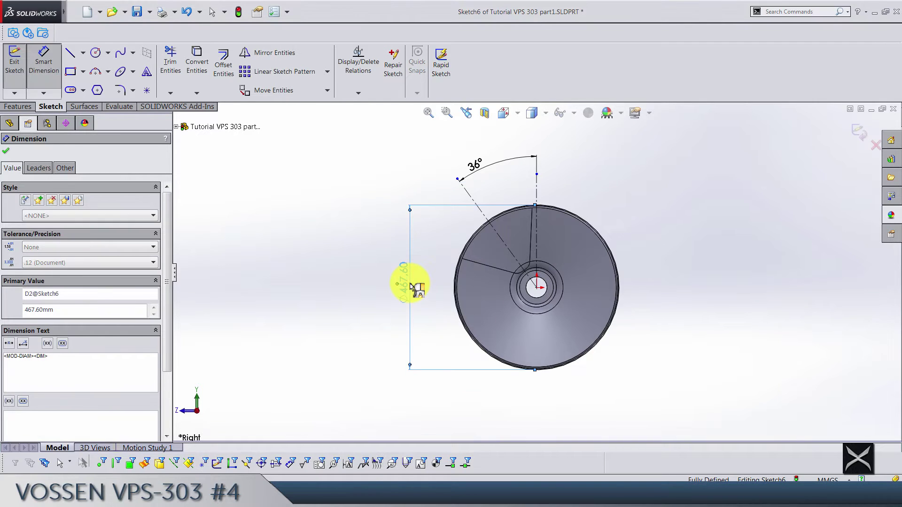
pyautogui.click(367, 266)
# Step: Close the circle and centerline sketch, keeping its changes, and clear the selection
pyautogui.scroll(-3, 511, 257)
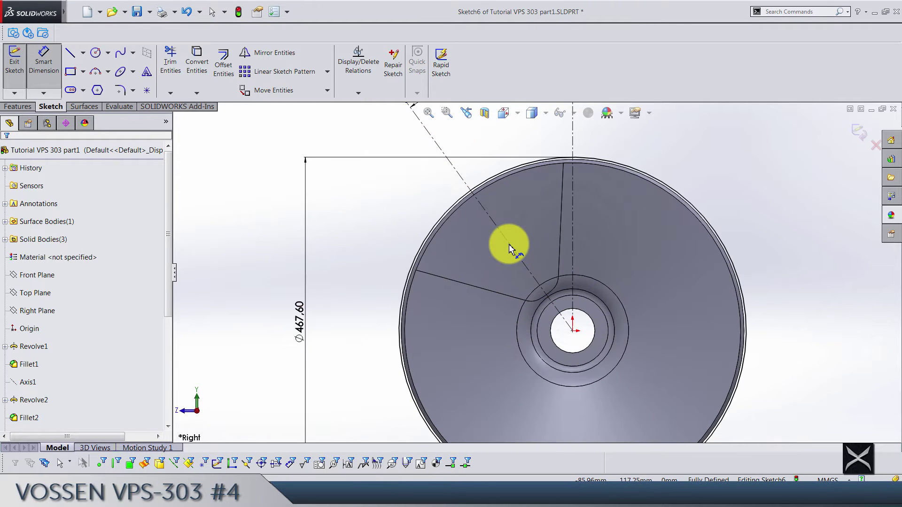
pyautogui.click(859, 135)
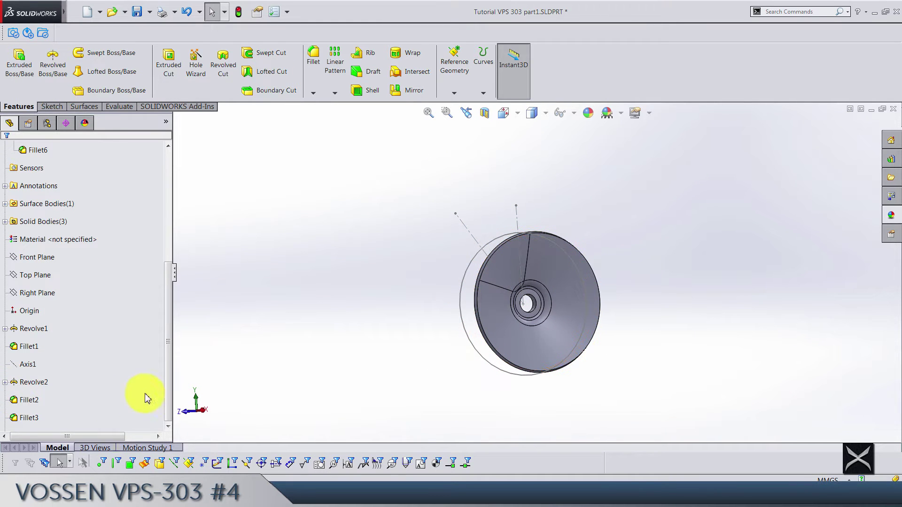
pyautogui.click(238, 11)
# Step: Expand Split Line1 and examine the dimensions of its Sketch5 in the model, then clear the selection
pyautogui.click(14, 404)
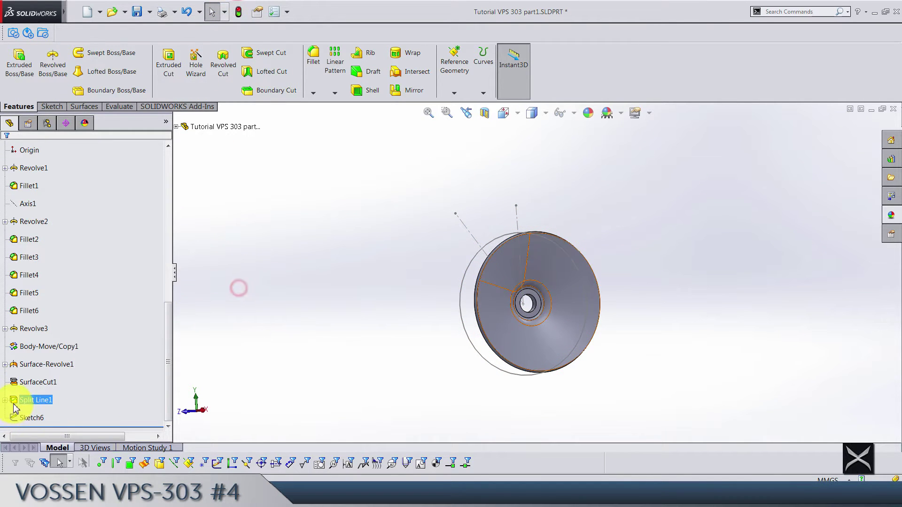
pyautogui.click(4, 400)
pyautogui.click(44, 414)
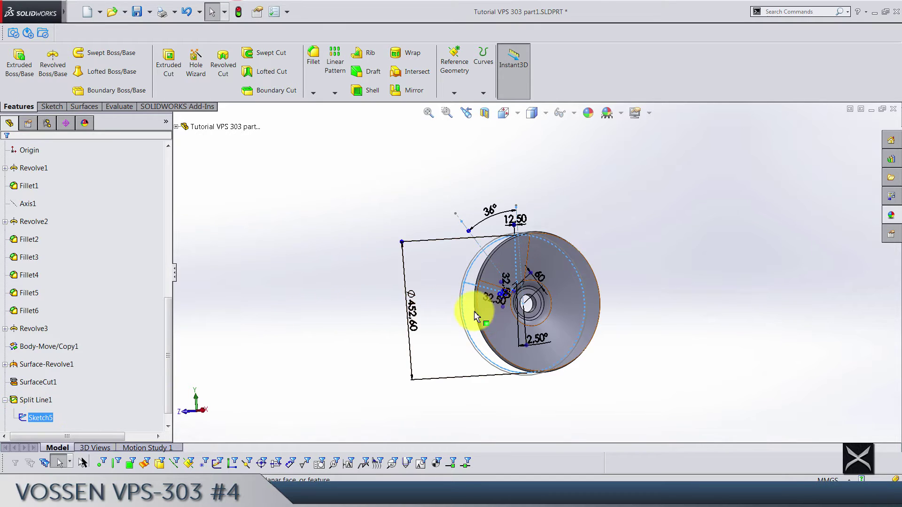
pyautogui.scroll(-3, 451, 318)
pyautogui.click(343, 329)
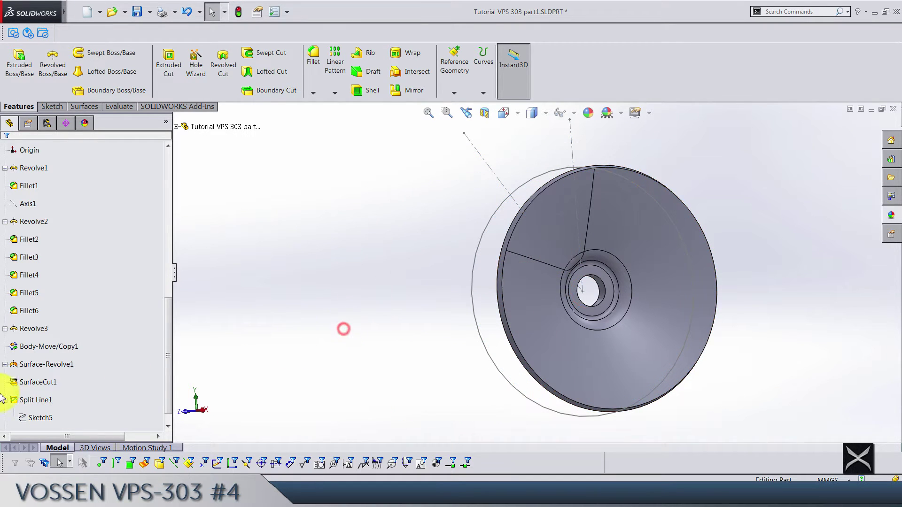
# Step: Reopen Sketch6 for editing and orient the view normal to it
pyautogui.click(31, 419)
pyautogui.click(34, 380)
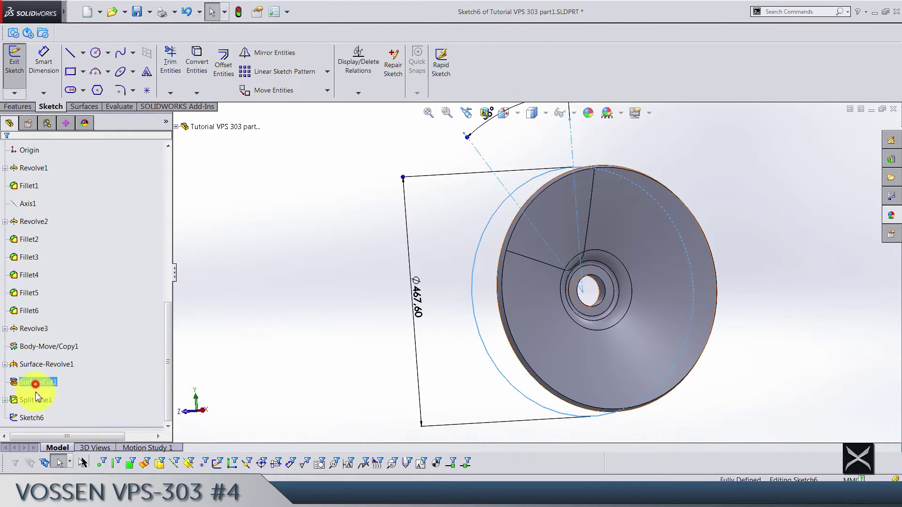
pyautogui.rightClick(29, 418)
pyautogui.click(62, 242)
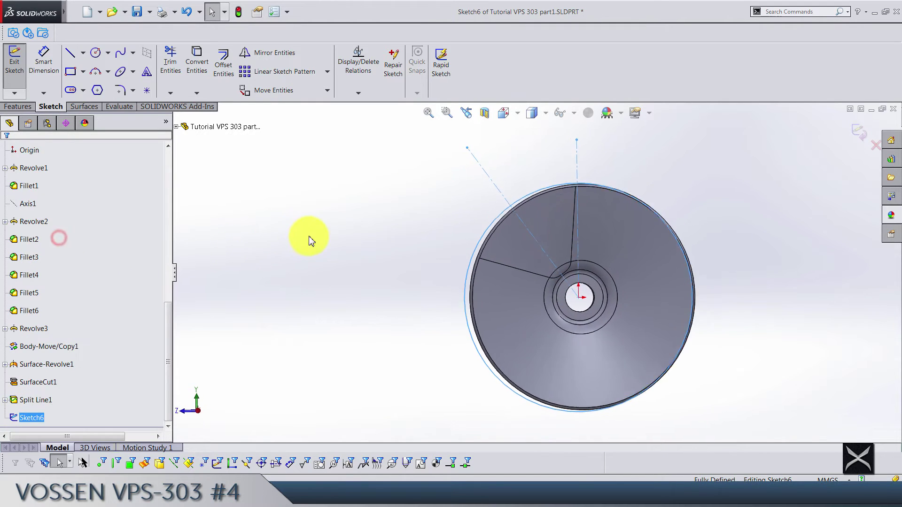
pyautogui.click(312, 236)
# Step: Draw a straight line starting on the circle between the two centerlines and slanting down and slightly left into the spoke opening area
pyautogui.scroll(-5, 552, 244)
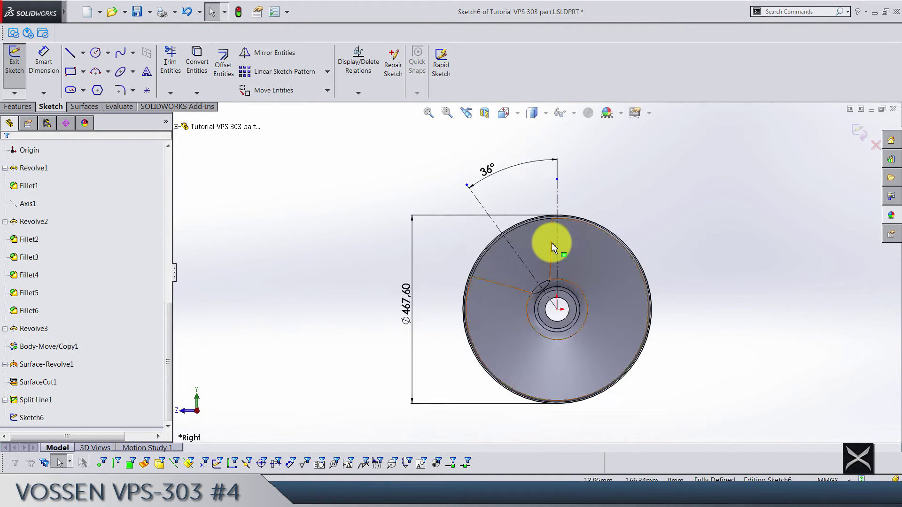
pyautogui.scroll(-1, 552, 244)
pyautogui.scroll(1, 552, 246)
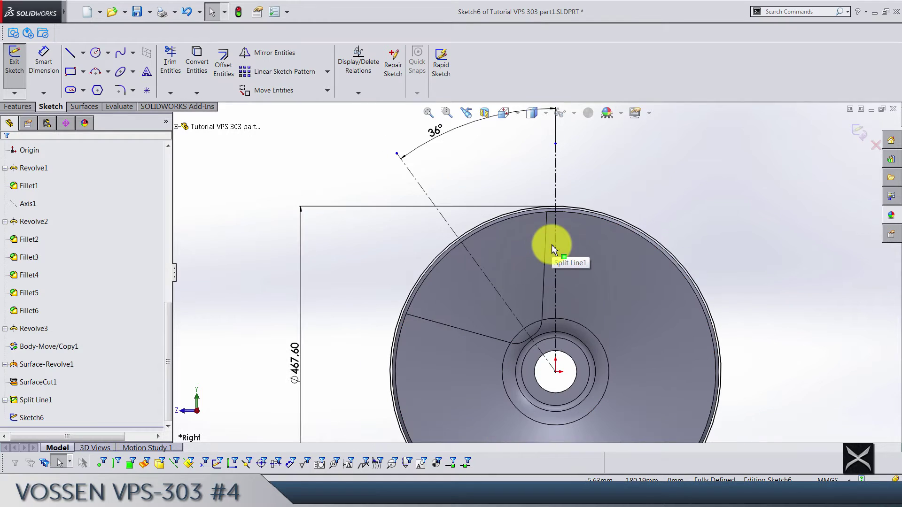
pyautogui.scroll(-2, 570, 262)
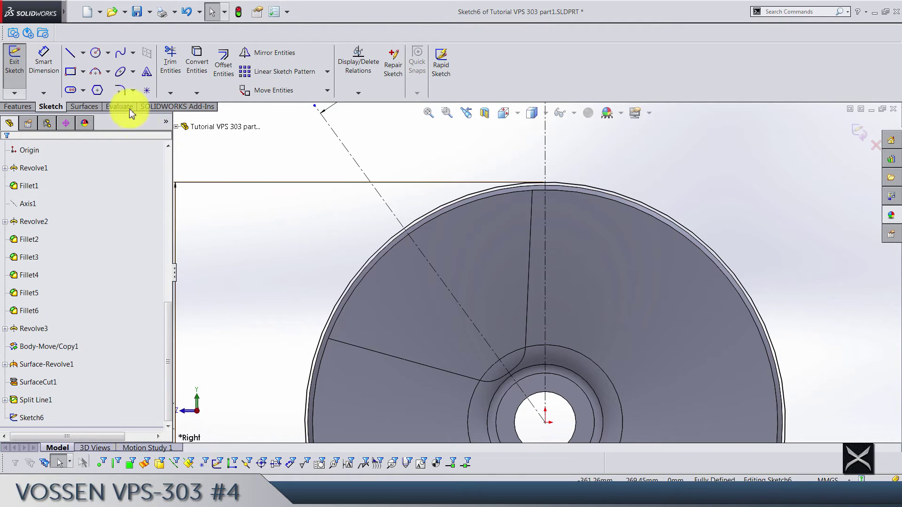
pyautogui.click(70, 53)
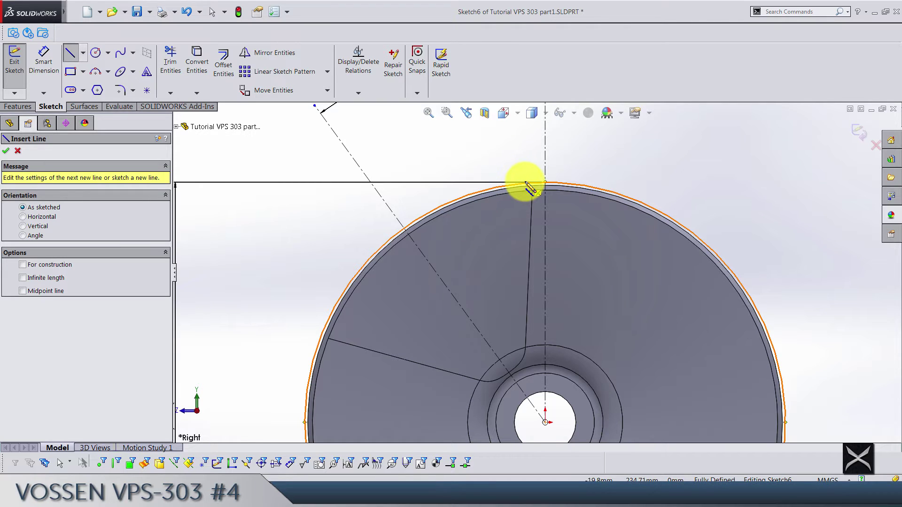
pyautogui.click(496, 188)
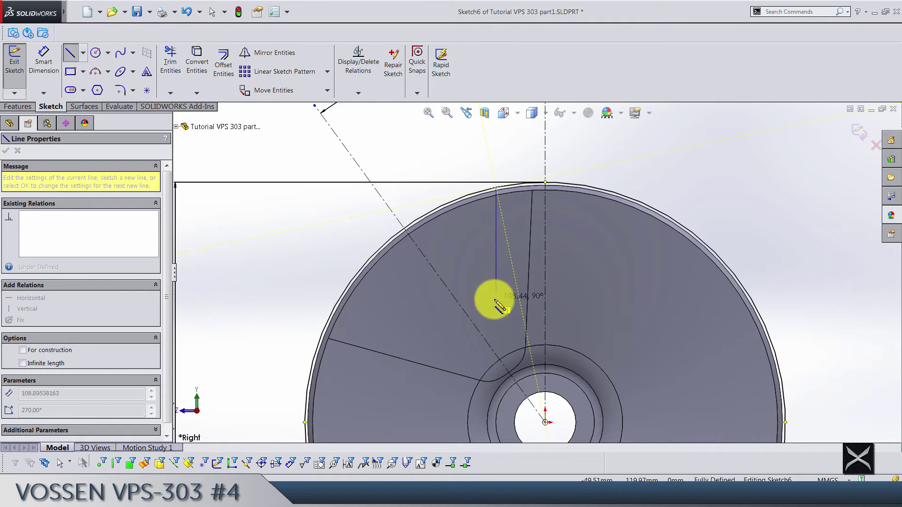
pyautogui.click(471, 293)
pyautogui.press('Escape')
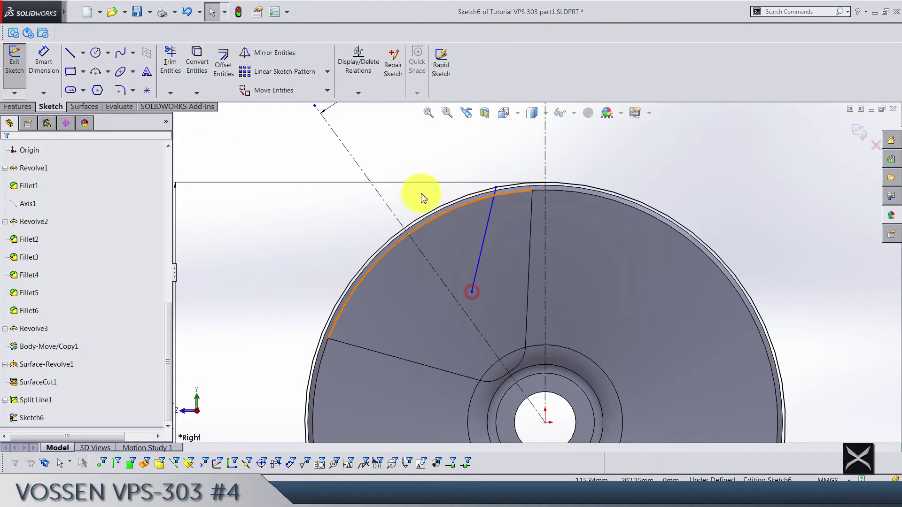
# Step: Dimension the slanted line's upper endpoint 19.5 mm from the vertical centerline
pyautogui.scroll(2, 469, 184)
pyautogui.scroll(-2, 509, 249)
pyautogui.click(38, 77)
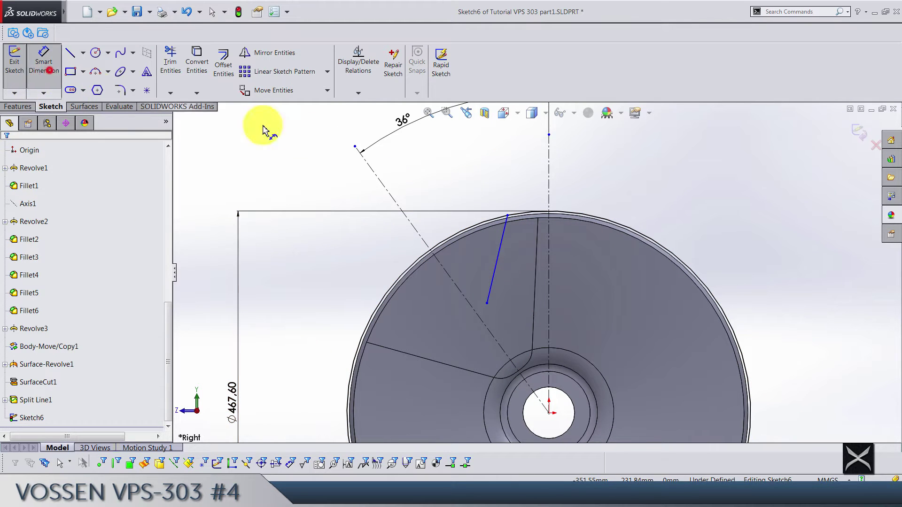
pyautogui.click(551, 266)
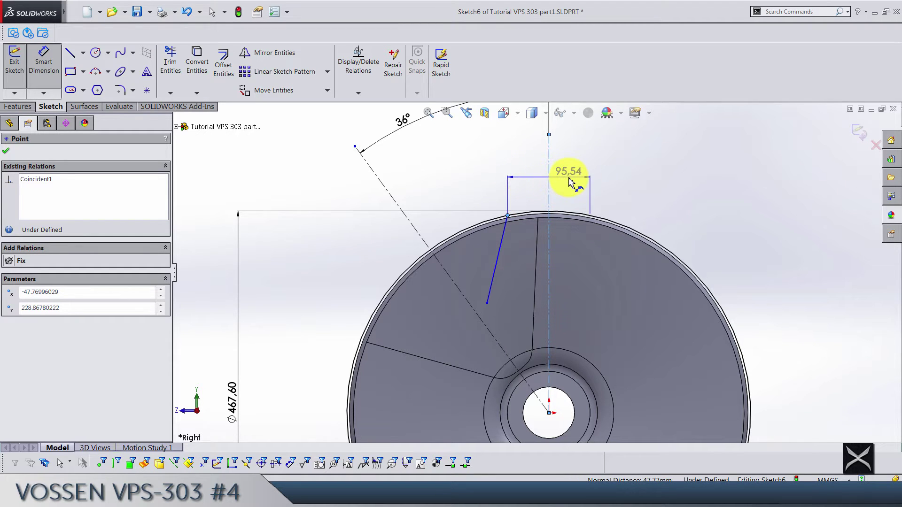
pyautogui.click(530, 182)
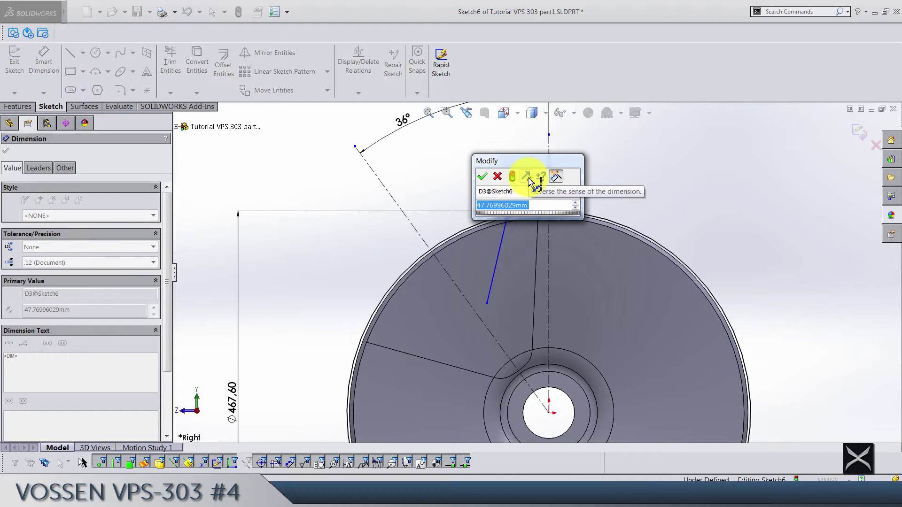
pyautogui.write('19.5')
pyautogui.press('Return')
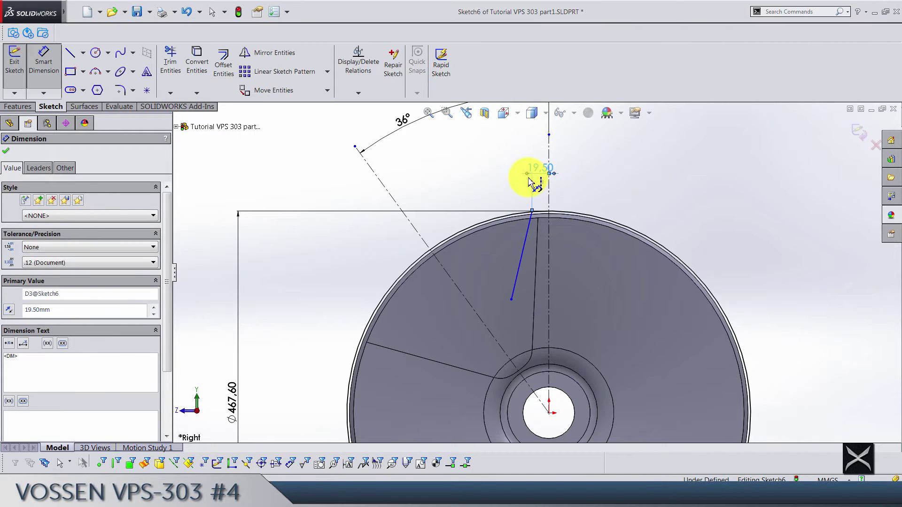
# Step: Set the angle between the slanted line and the vertical centerline to 2.5 degrees
pyautogui.click(523, 263)
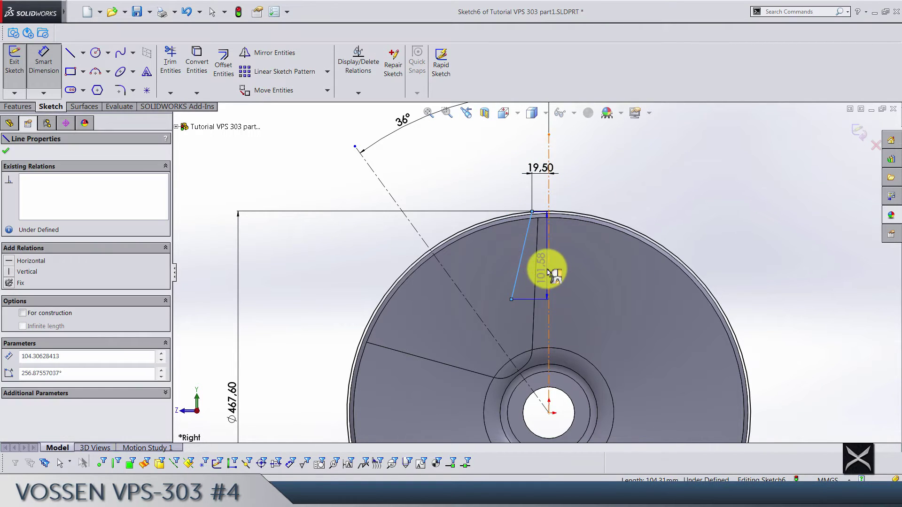
pyautogui.click(548, 267)
pyautogui.click(526, 312)
pyautogui.write('2.5')
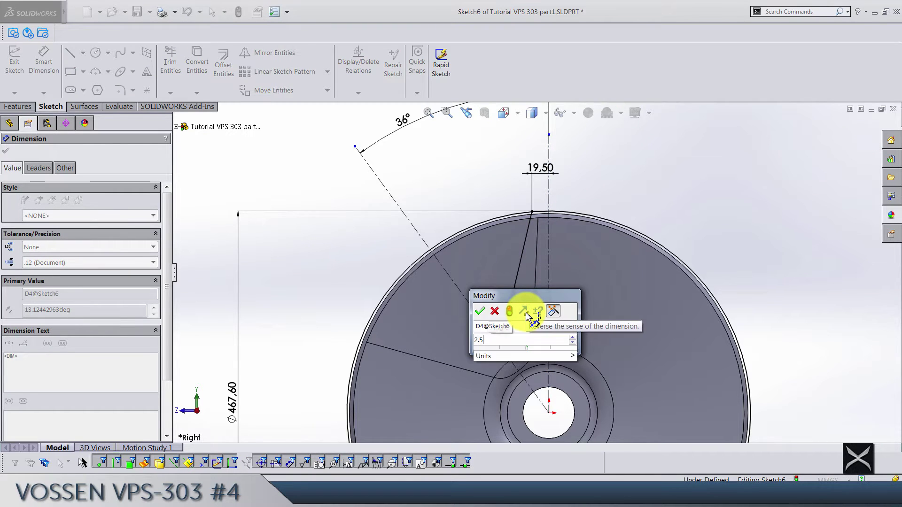
pyautogui.press('Return')
pyautogui.click(637, 178)
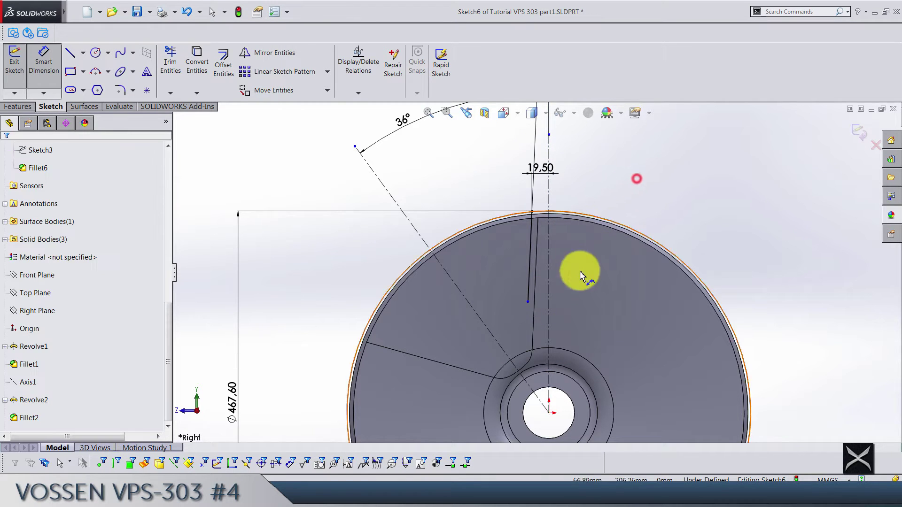
pyautogui.press('Escape')
# Step: Make the line's lower endpoint coincident with the curved edge around the hub at the inner end of the spoke opening
pyautogui.click(529, 302)
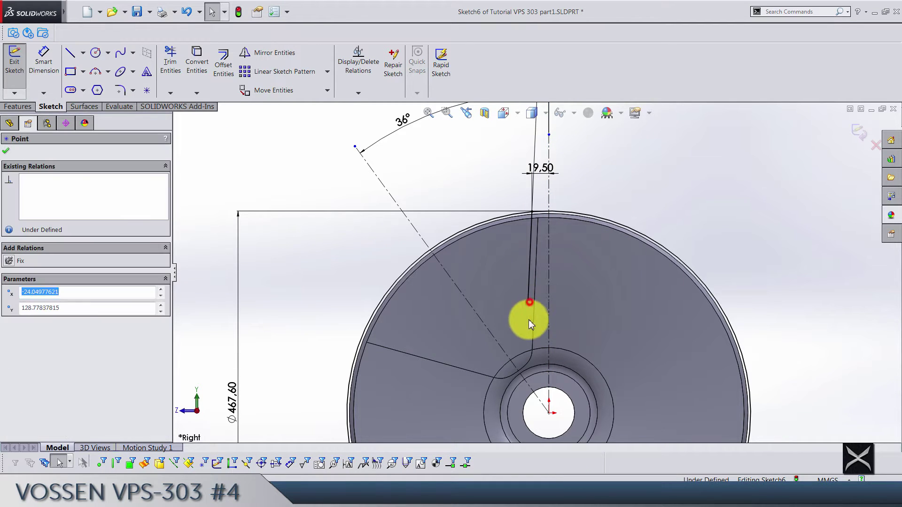
pyautogui.keyDown('ctrl'); pyautogui.click(525, 356); pyautogui.keyUp('ctrl')
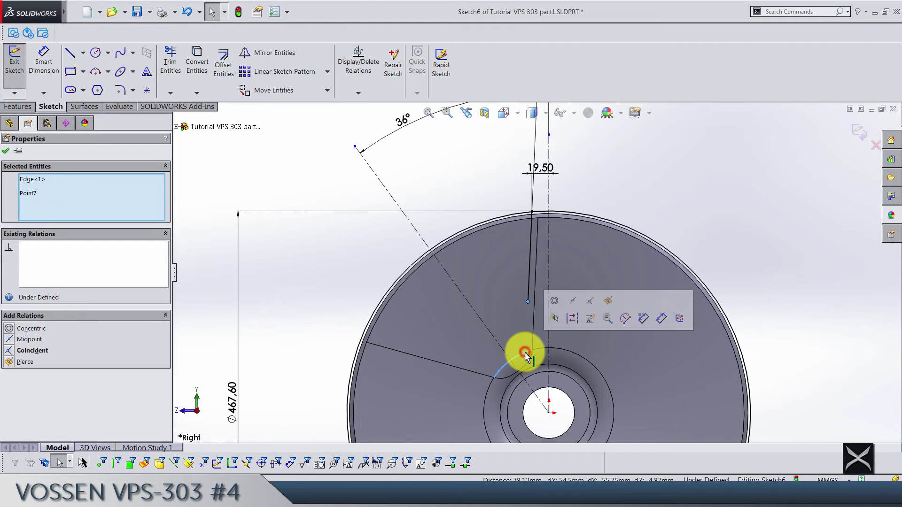
pyautogui.click(594, 309)
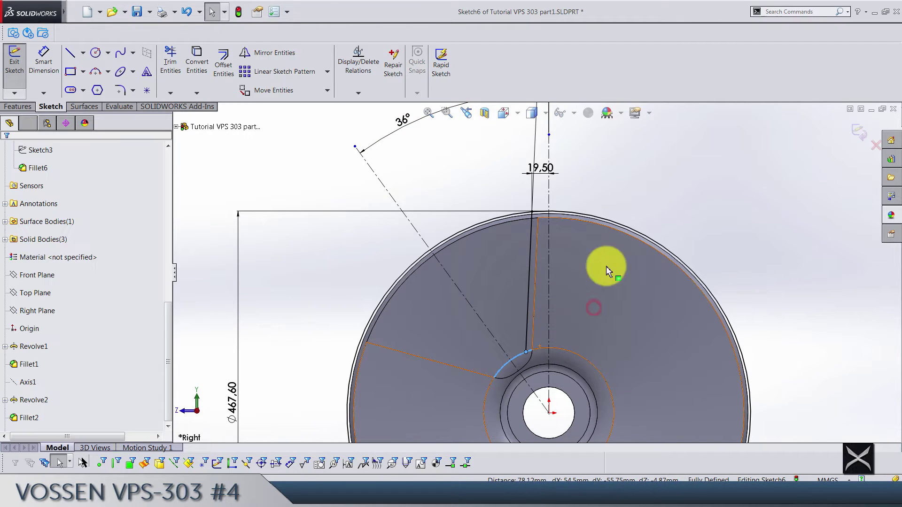
# Step: Mirror the line about the slanted centerline, keeping the original as a copy
pyautogui.click(259, 54)
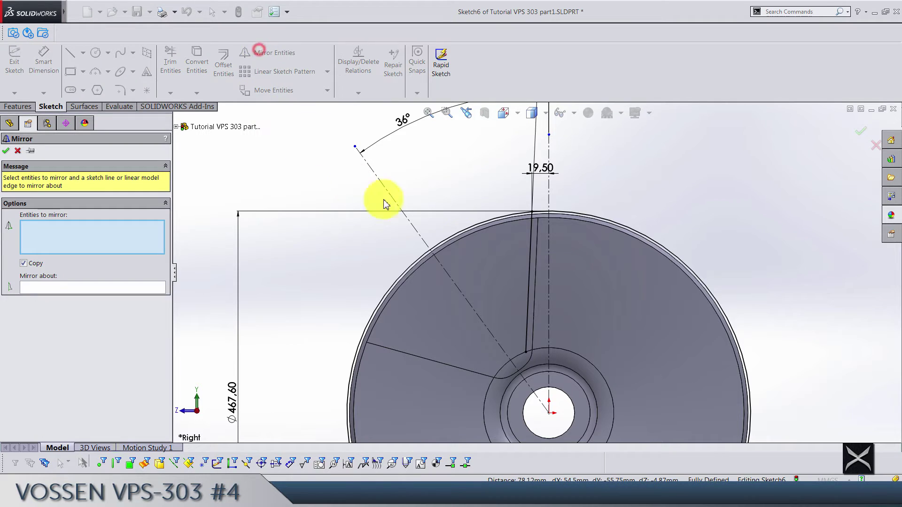
pyautogui.click(533, 289)
pyautogui.click(105, 287)
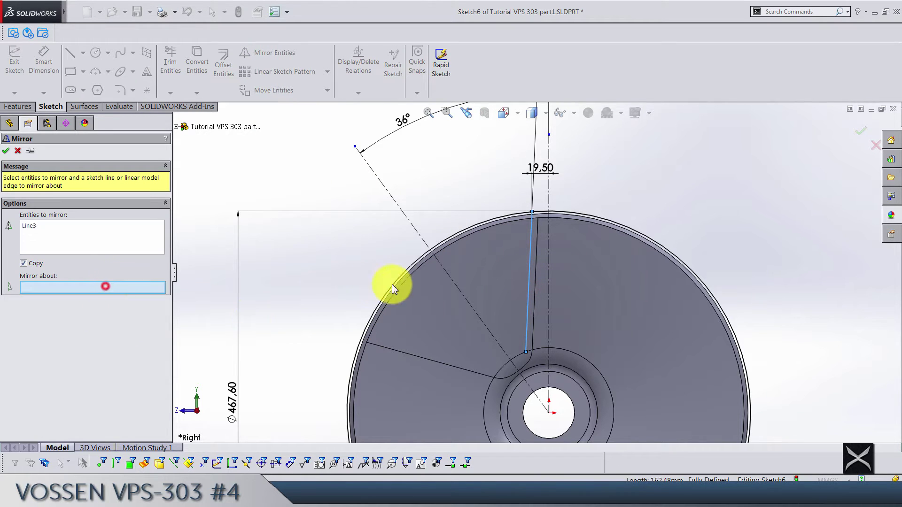
pyautogui.click(455, 280)
pyautogui.rightClick(442, 323)
pyautogui.click(276, 175)
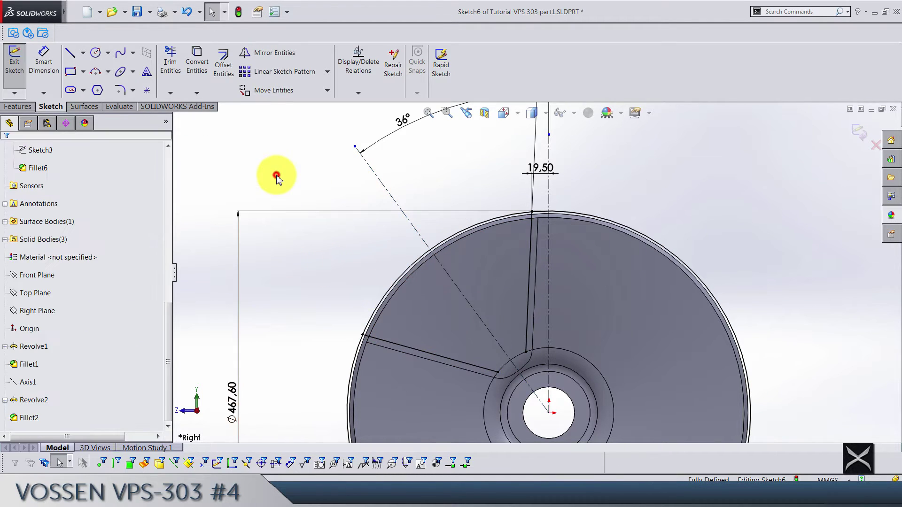
# Step: Draw a three-point spline joining the inner ends of the two lines, with its middle point on the slanted centerline
pyautogui.click(122, 53)
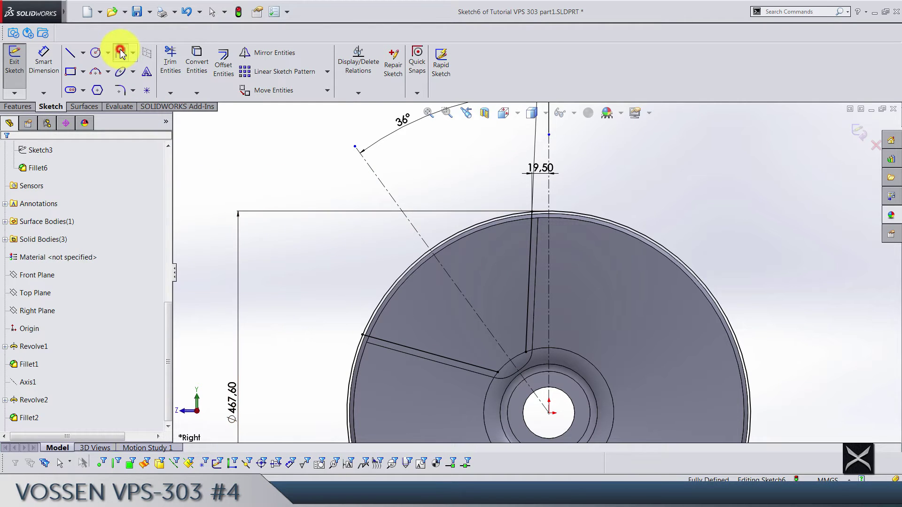
pyautogui.scroll(-4, 519, 357)
pyautogui.scroll(-3, 519, 358)
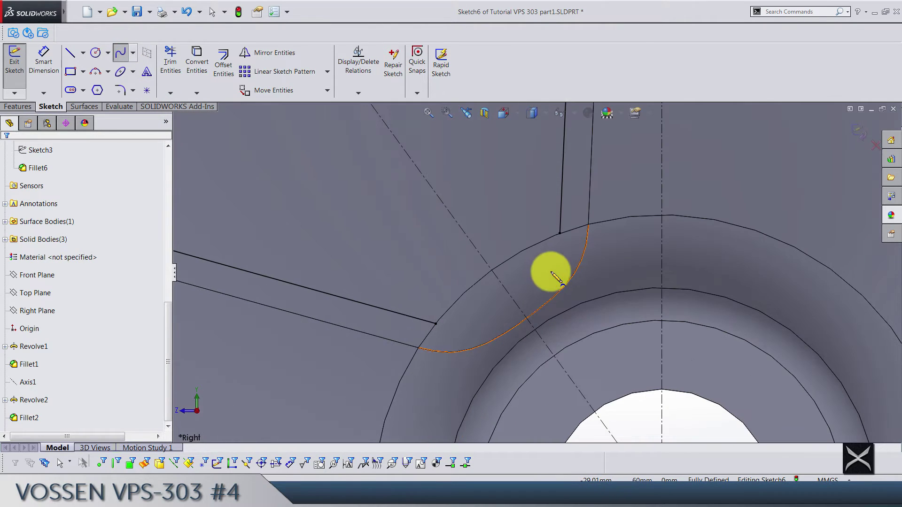
pyautogui.click(560, 233)
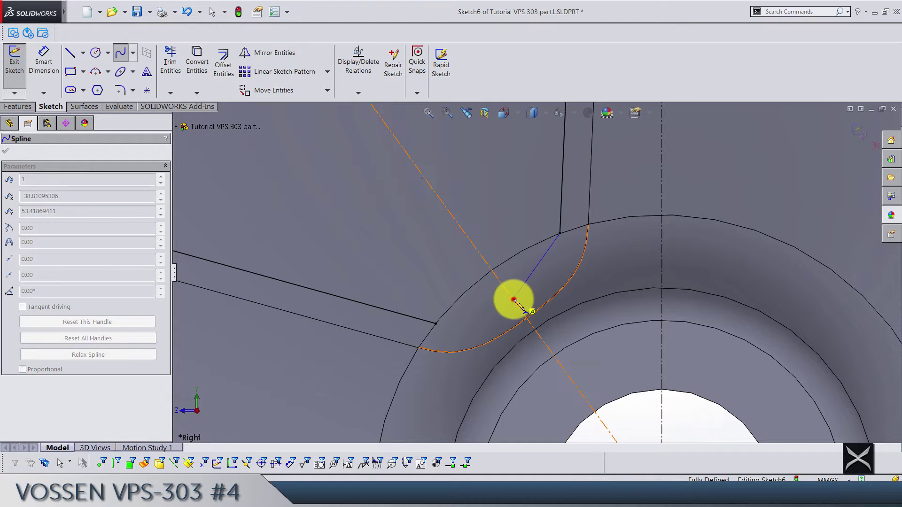
pyautogui.click(513, 299)
pyautogui.doubleClick(437, 324)
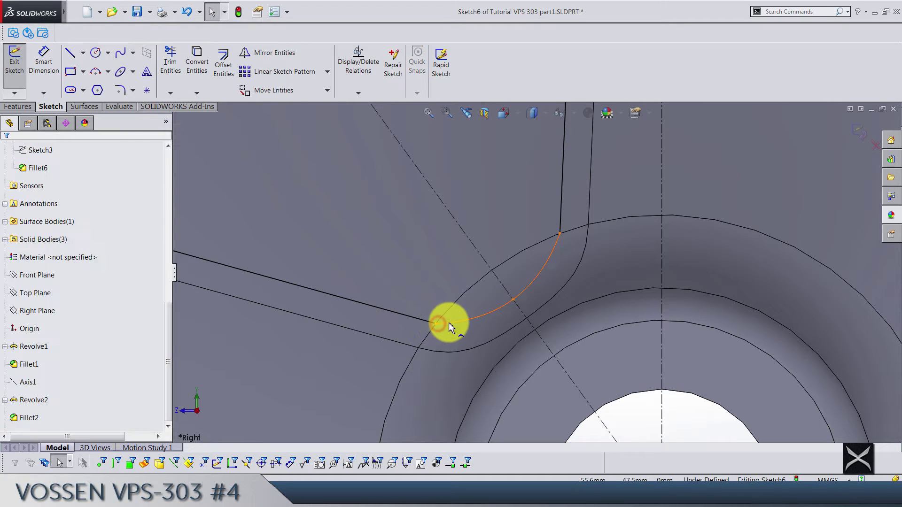
# Step: Make the spline tangent to both the mirrored line and the original line
pyautogui.click(427, 323)
pyautogui.keyDown('ctrl'); pyautogui.click(428, 322); pyautogui.keyUp('ctrl')
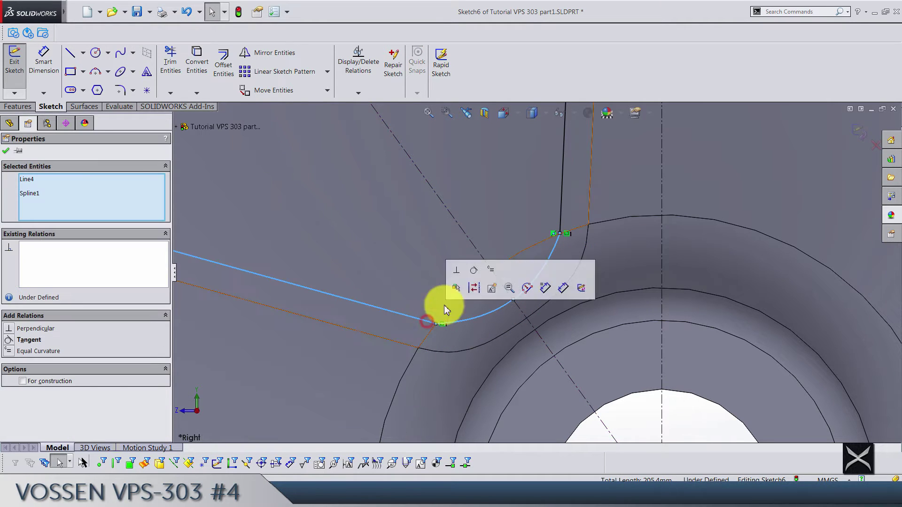
pyautogui.click(473, 270)
pyautogui.click(562, 220)
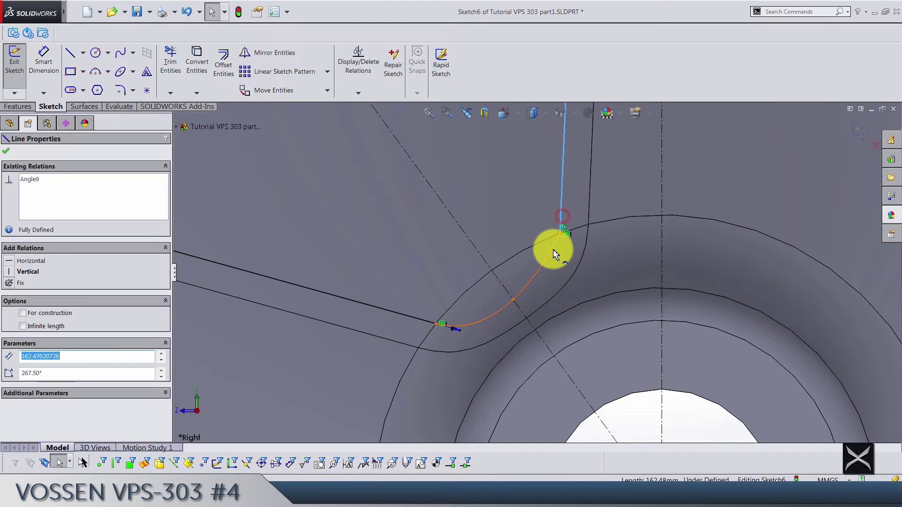
pyautogui.keyDown('ctrl'); pyautogui.click(550, 248); pyautogui.keyUp('ctrl')
pyautogui.click(595, 199)
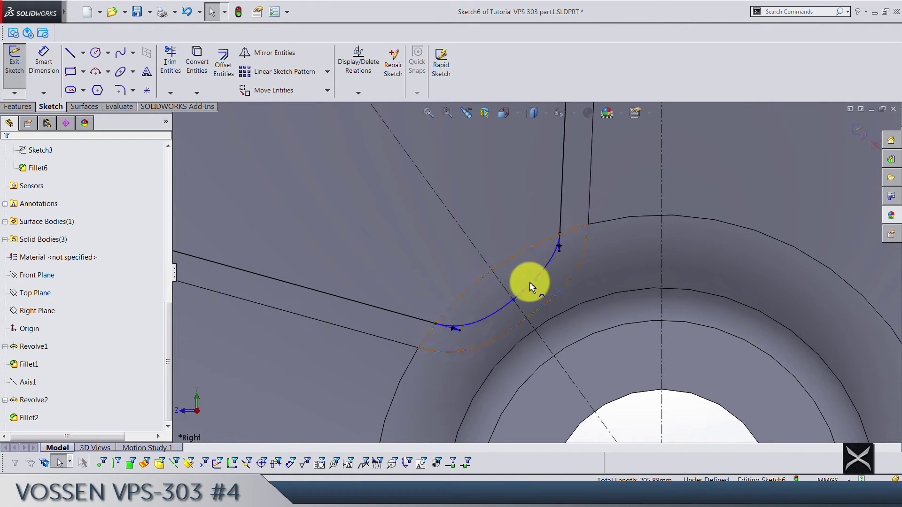
# Step: Activate the tangent handle at the spline's middle point and make it perpendicular to the slanted centerline
pyautogui.click(529, 285)
pyautogui.click(532, 287)
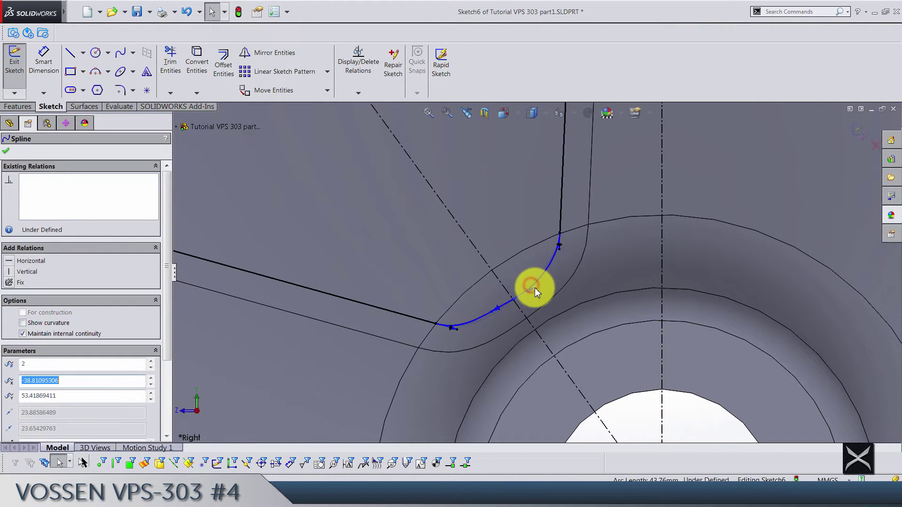
pyautogui.keyDown('ctrl'); pyautogui.click(507, 292); pyautogui.keyUp('ctrl')
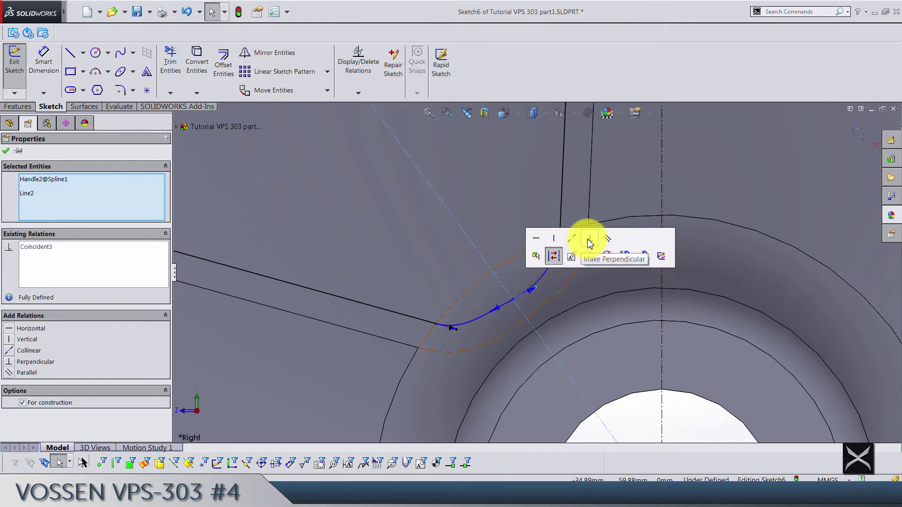
pyautogui.click(590, 242)
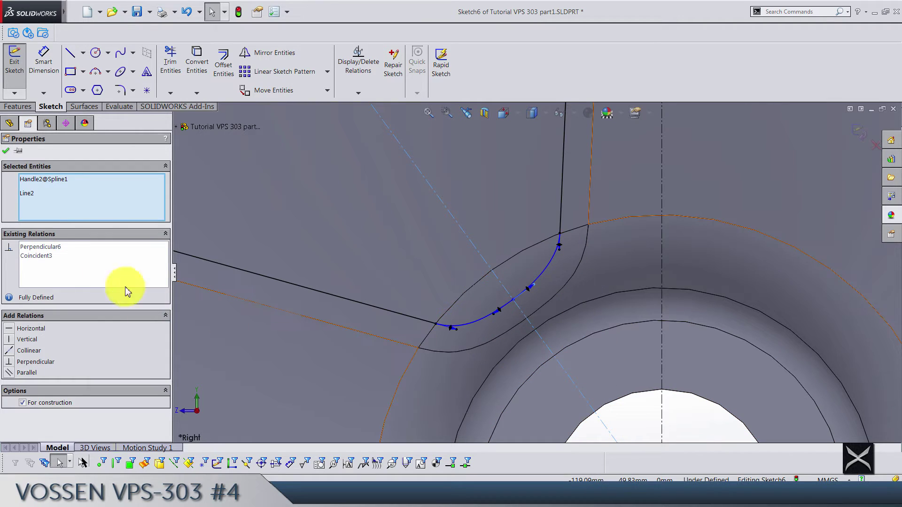
pyautogui.click(5, 150)
# Step: Dimension the spline's middle point 68.75 mm from the origin
pyautogui.click(40, 71)
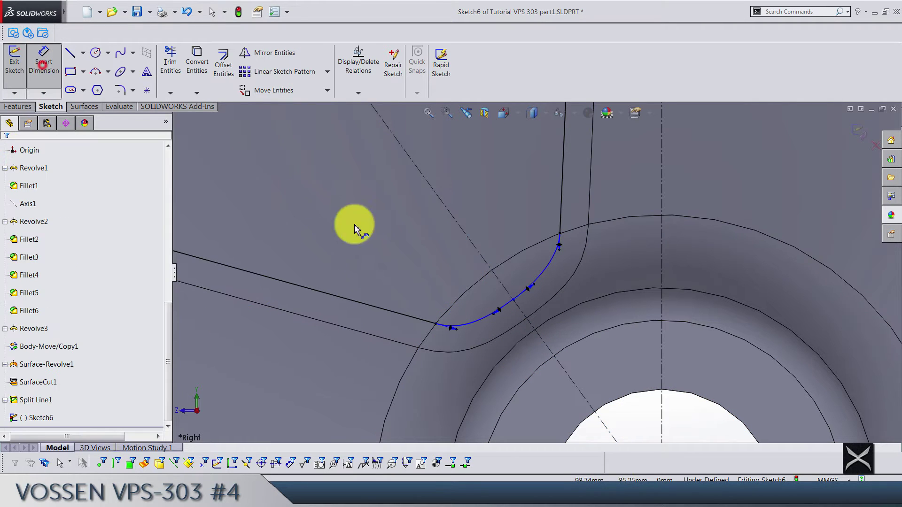
pyautogui.click(511, 305)
pyautogui.scroll(-3, 527, 292)
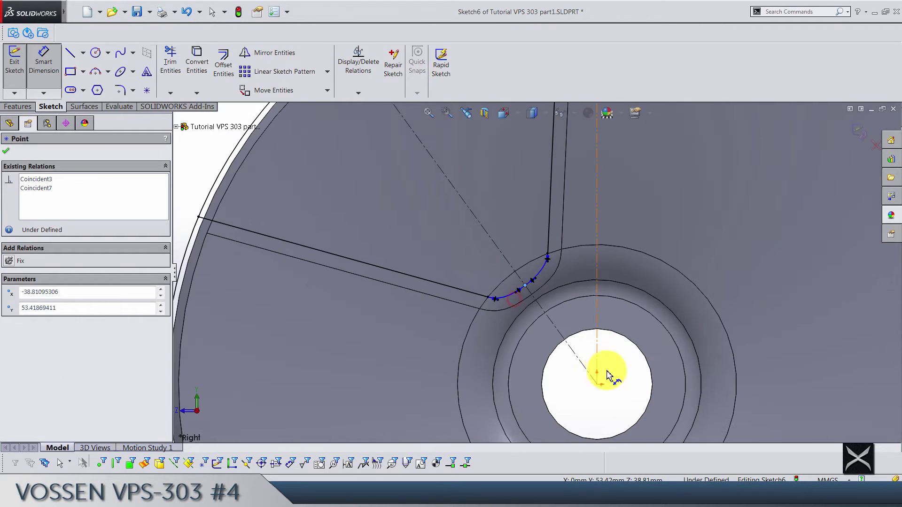
pyautogui.click(597, 391)
pyautogui.press('Return')
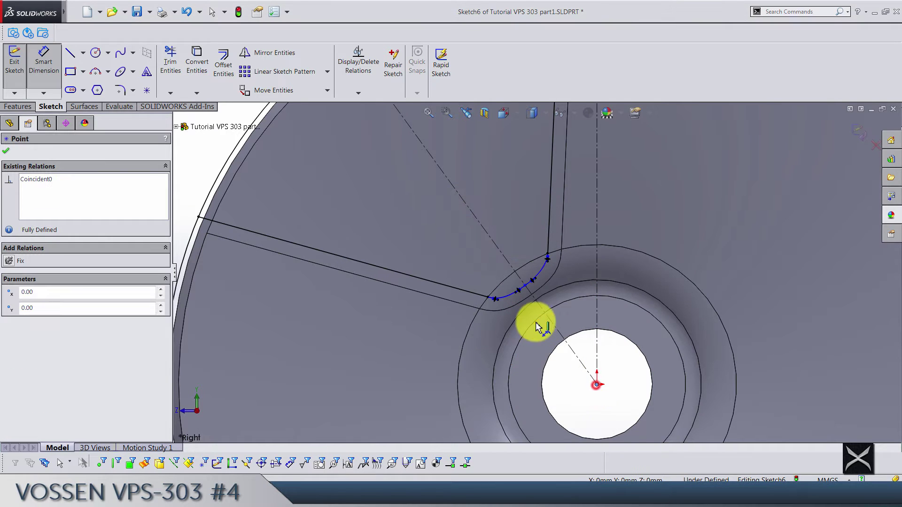
pyautogui.click(526, 286)
pyautogui.scroll(-2, 536, 282)
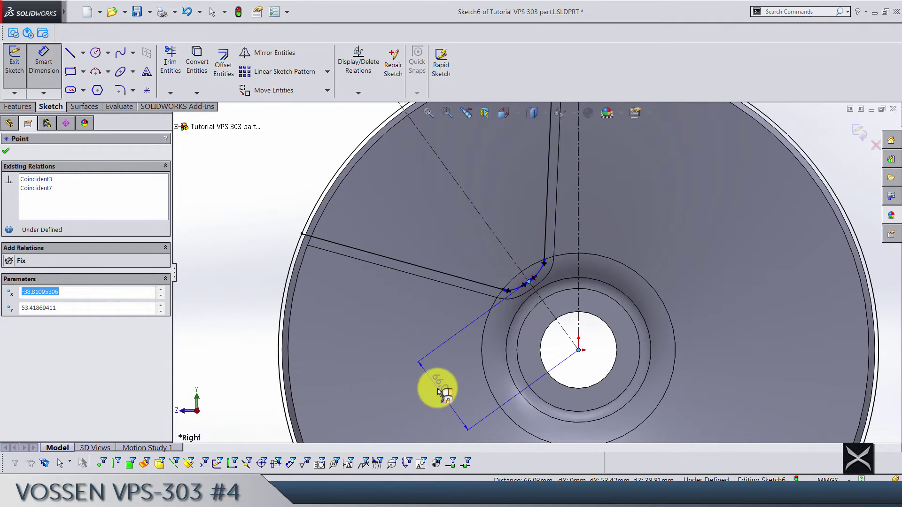
pyautogui.click(437, 390)
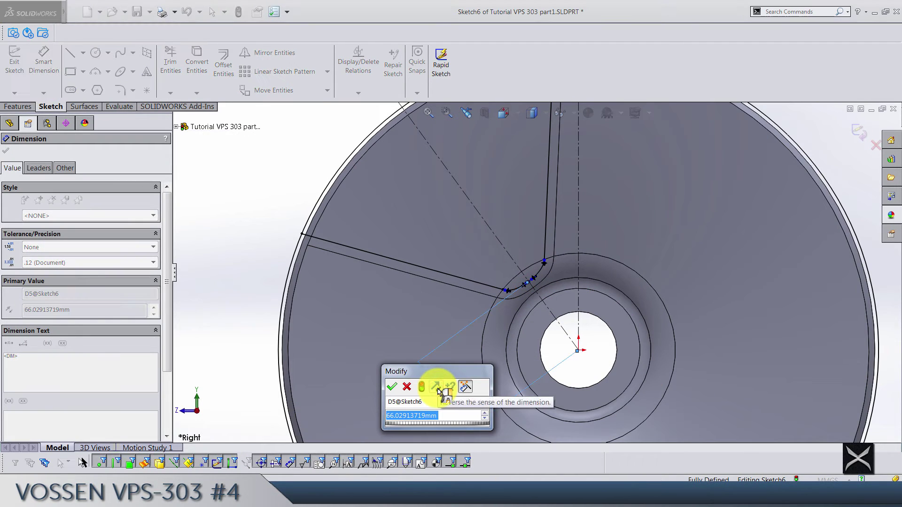
pyautogui.write('68')
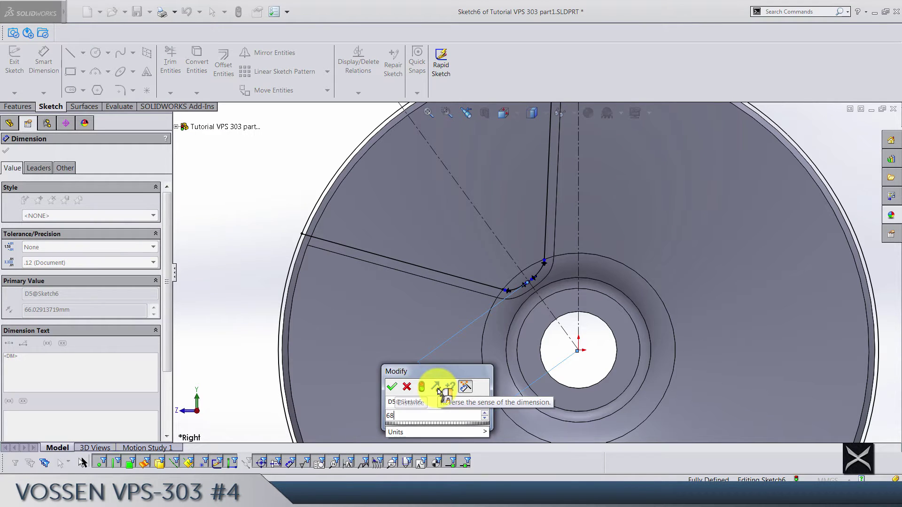
pyautogui.write('.75')
pyautogui.press('Return')
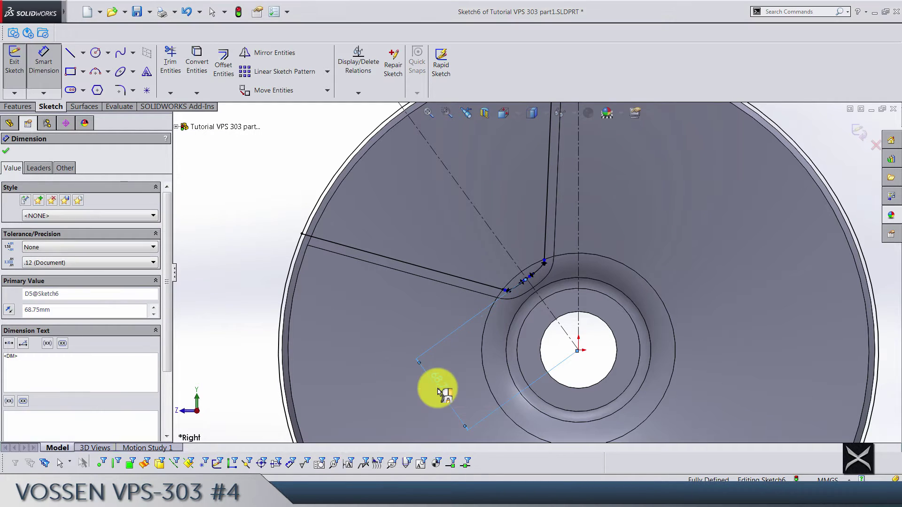
pyautogui.click(249, 162)
# Step: Dimension the tangent handle at the spline's end on the steep, near-vertical line to 40 mm
pyautogui.scroll(-2, 540, 278)
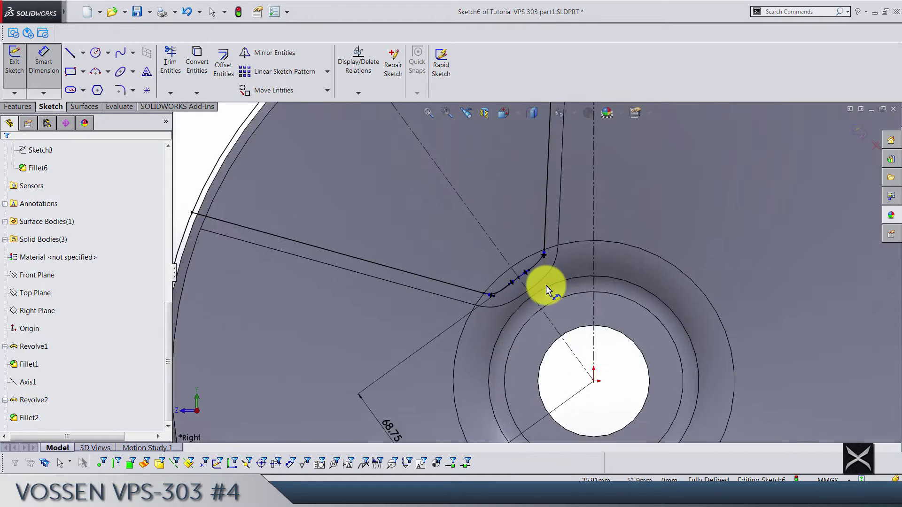
pyautogui.scroll(-2, 546, 286)
pyautogui.scroll(2, 546, 284)
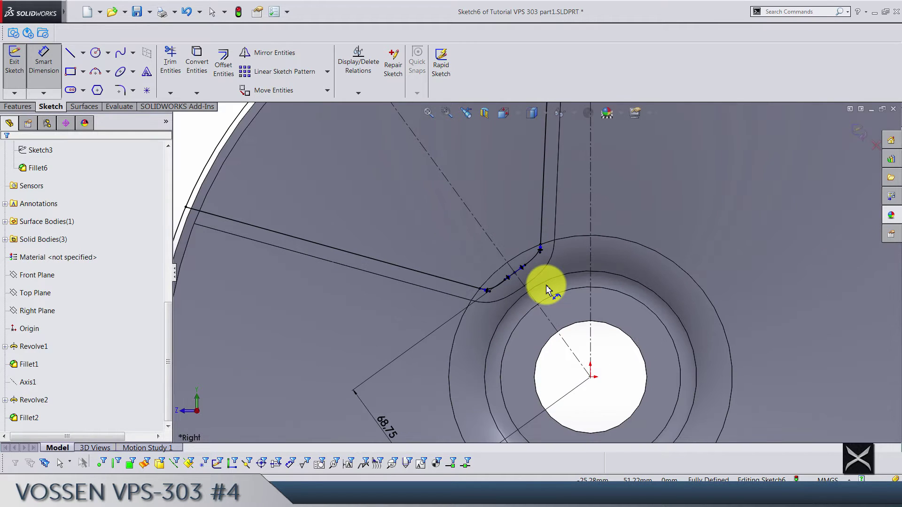
pyautogui.scroll(-3, 546, 285)
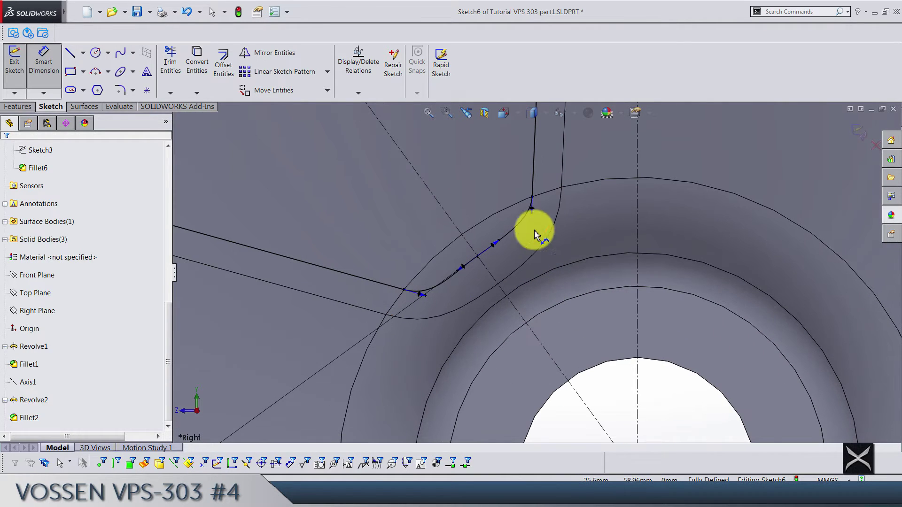
pyautogui.click(534, 210)
pyautogui.moveTo(635, 181); pyautogui.dragTo(702, 155)
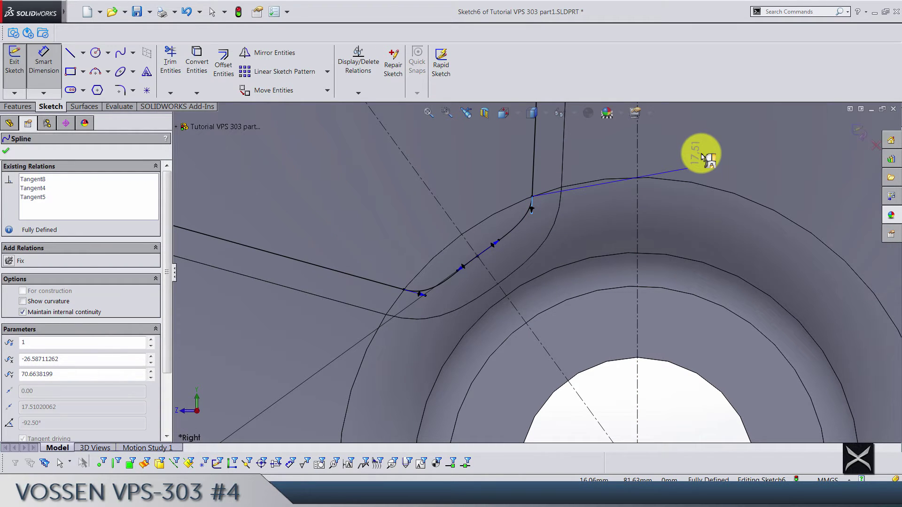
pyautogui.doubleClick(702, 155)
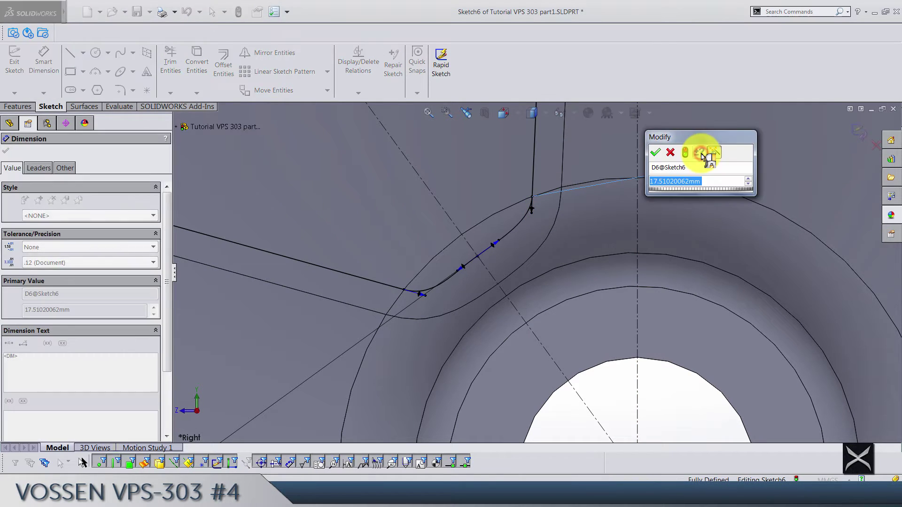
pyautogui.write('40')
pyautogui.press('Return')
# Step: Dimension the tangent handle at the spline's other end, on the mirrored shallow line, to 40 mm
pyautogui.scroll(2, 391, 261)
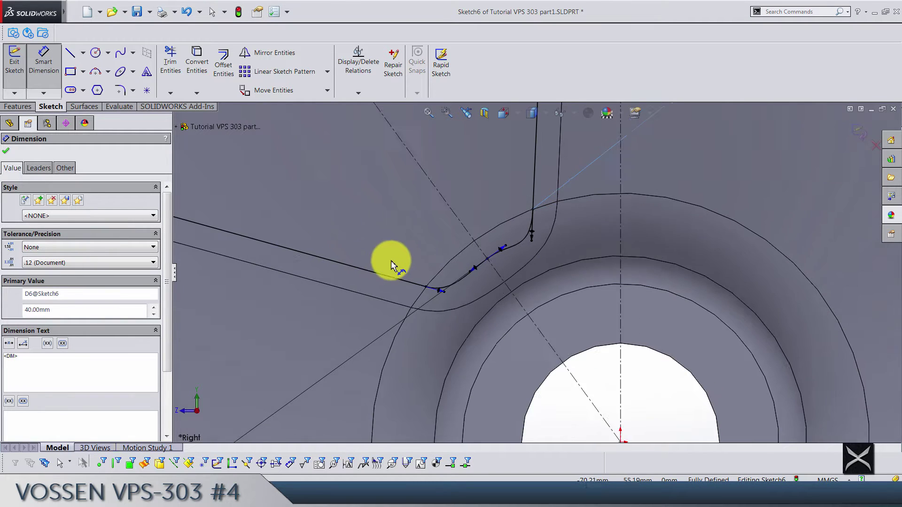
pyautogui.click(458, 288)
pyautogui.scroll(2, 399, 322)
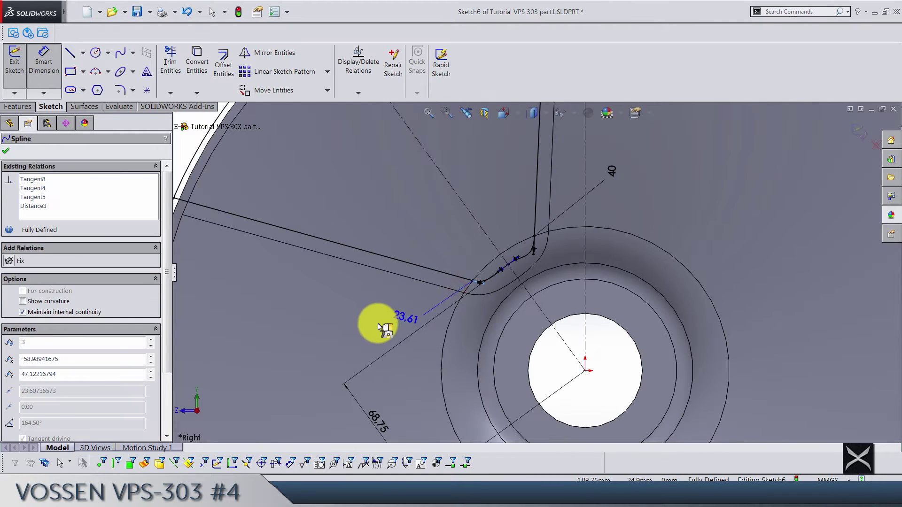
pyautogui.click(371, 325)
pyautogui.write('40')
pyautogui.press('Return')
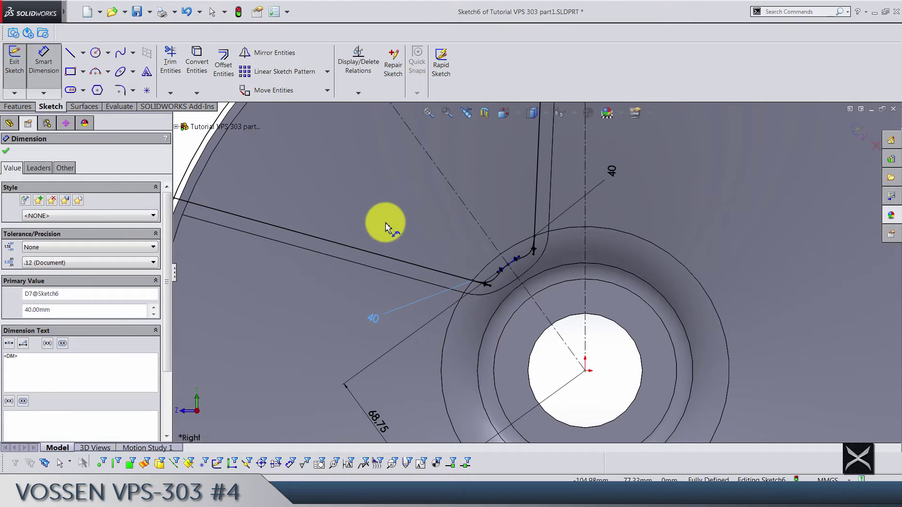
# Step: Dimension the tangent handle at the spline's middle point to 62.5 mm
pyautogui.moveTo(520, 259); pyautogui.dragTo(492, 176)
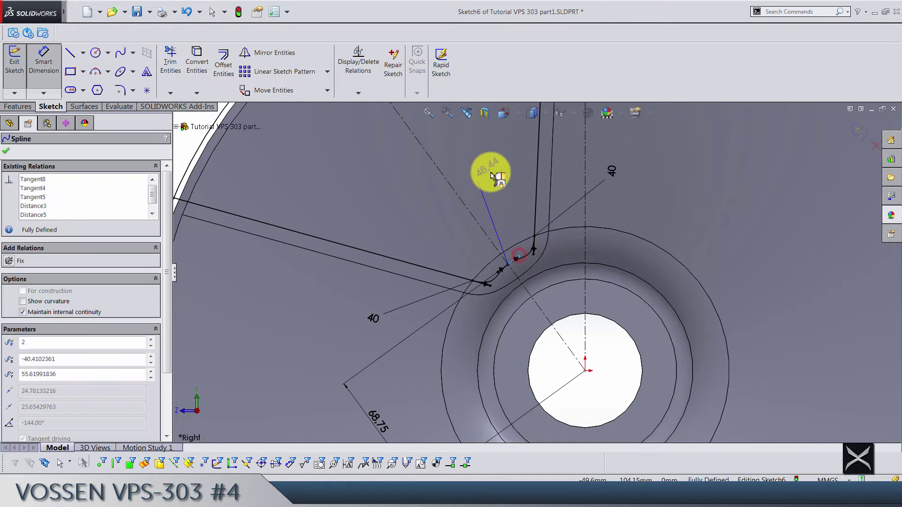
pyautogui.click(492, 177)
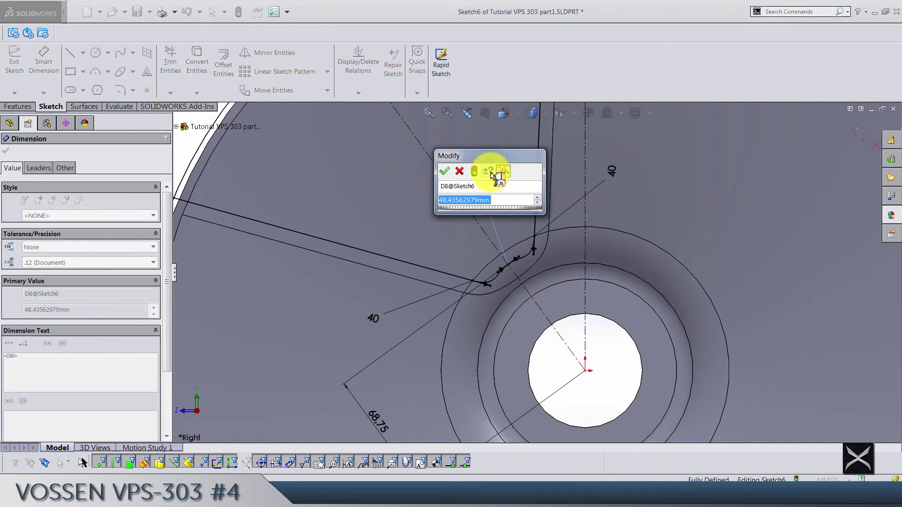
pyautogui.scroll(4, 491, 177)
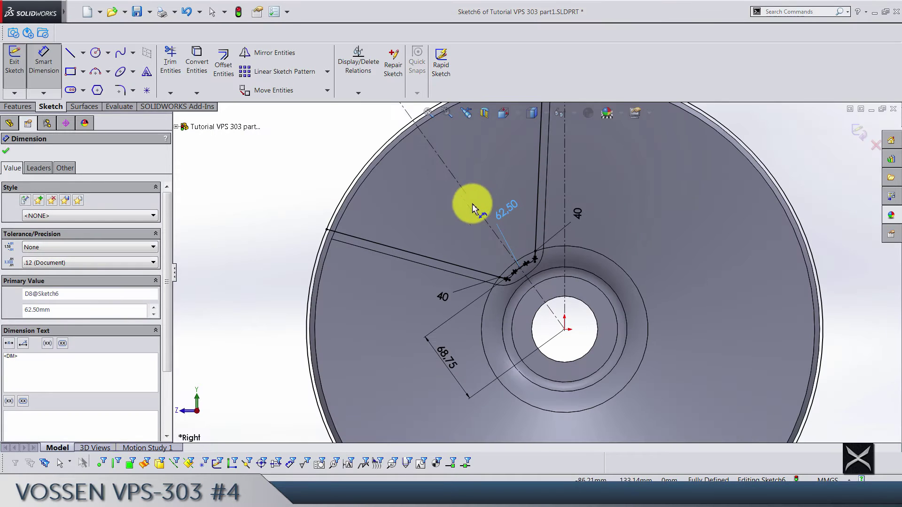
pyautogui.click(300, 173)
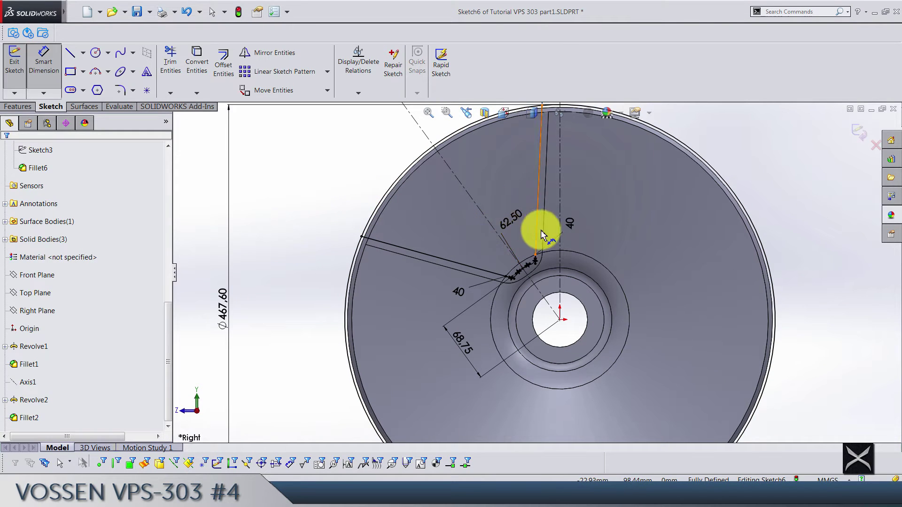
# Step: Delete the coincident relation that ties the spline's end on the near-vertical line to the split-line edge
pyautogui.scroll(-4, 535, 277)
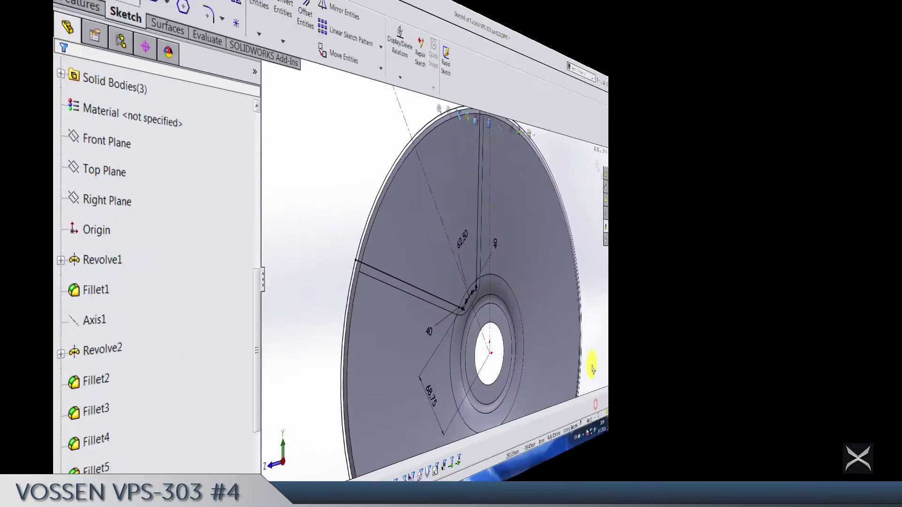
pyautogui.scroll(2, 503, 299)
pyautogui.scroll(-5, 503, 299)
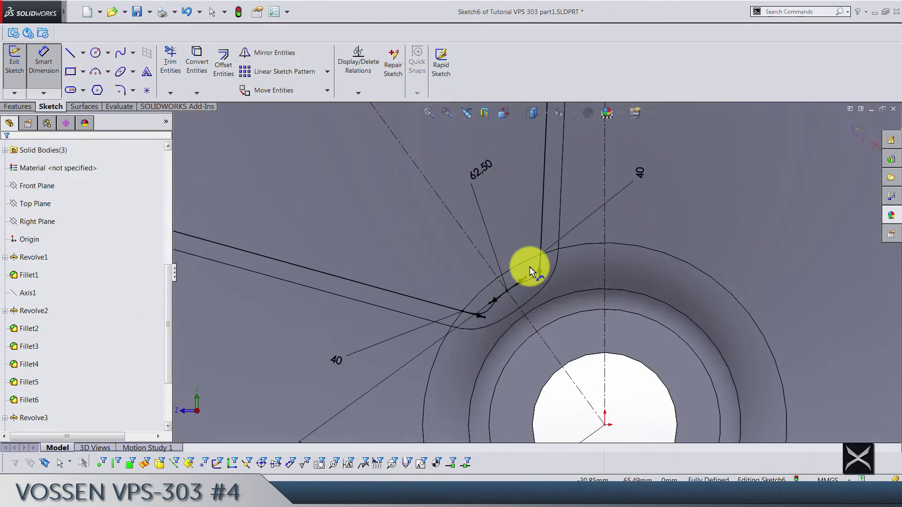
pyautogui.press('Escape')
pyautogui.click(550, 248)
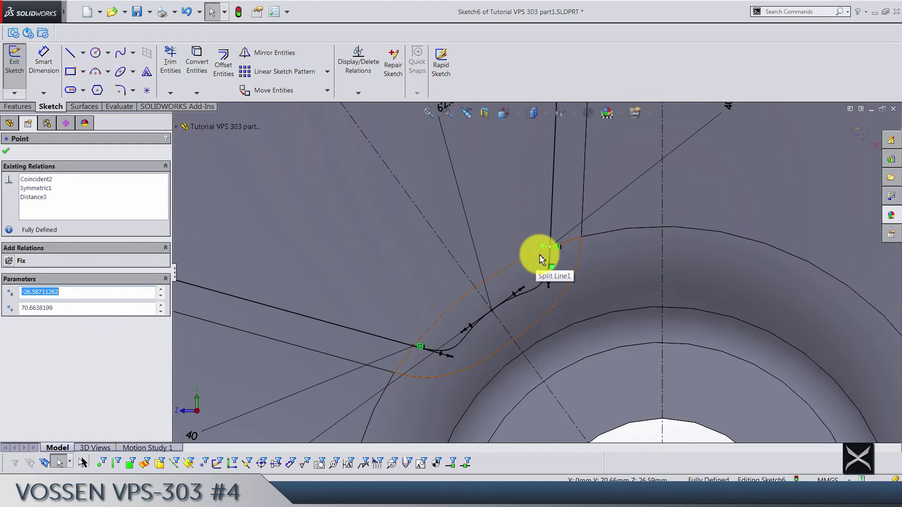
pyautogui.click(27, 180)
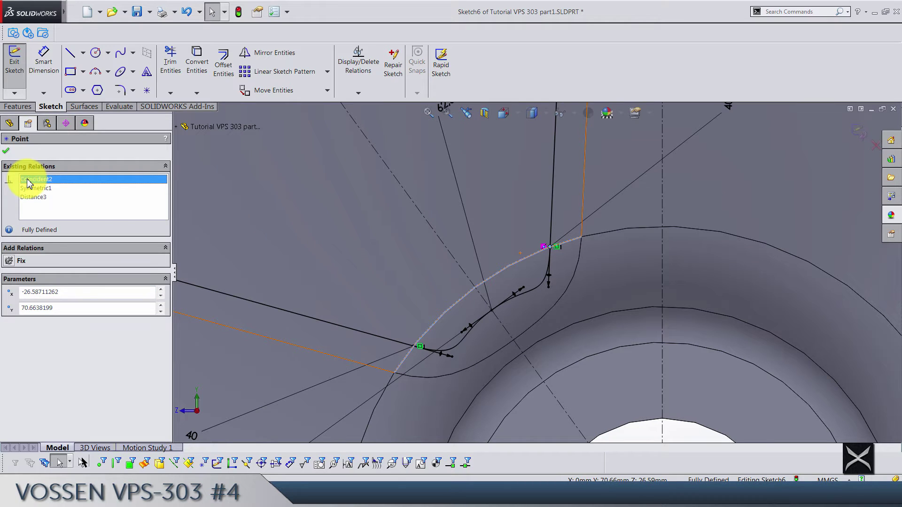
pyautogui.press('Delete')
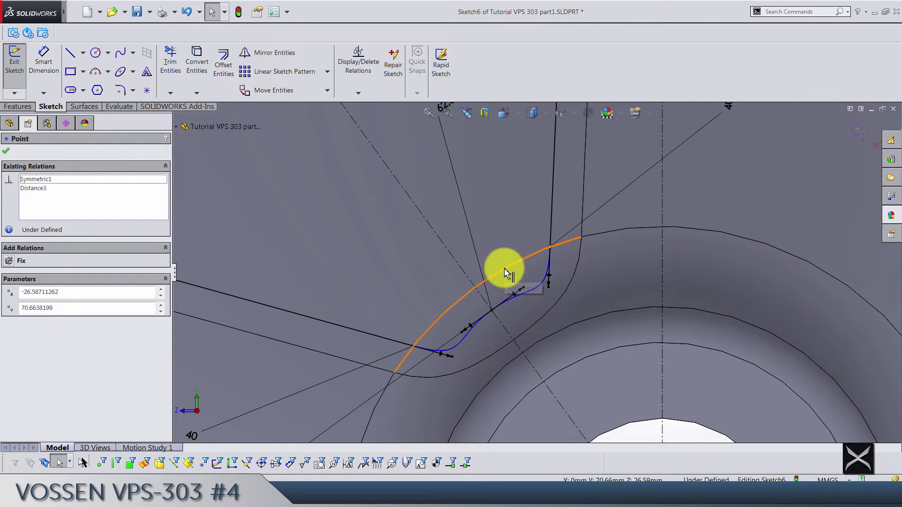
# Step: Move the released spline endpoint slightly outward, away from the hub circle
pyautogui.press('Escape')
pyautogui.moveTo(550, 248); pyautogui.dragTo(556, 224)
pyautogui.press('Escape')
pyautogui.scroll(2, 545, 271)
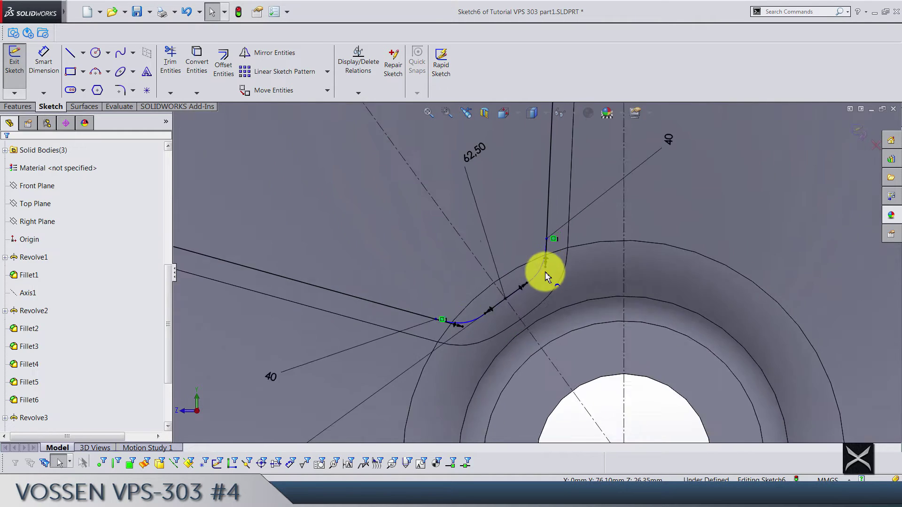
# Step: Show the hidden solid body Body-Move/Copy1 while editing the sketch
pyautogui.scroll(1, 545, 272)
pyautogui.scroll(5, 7, 305)
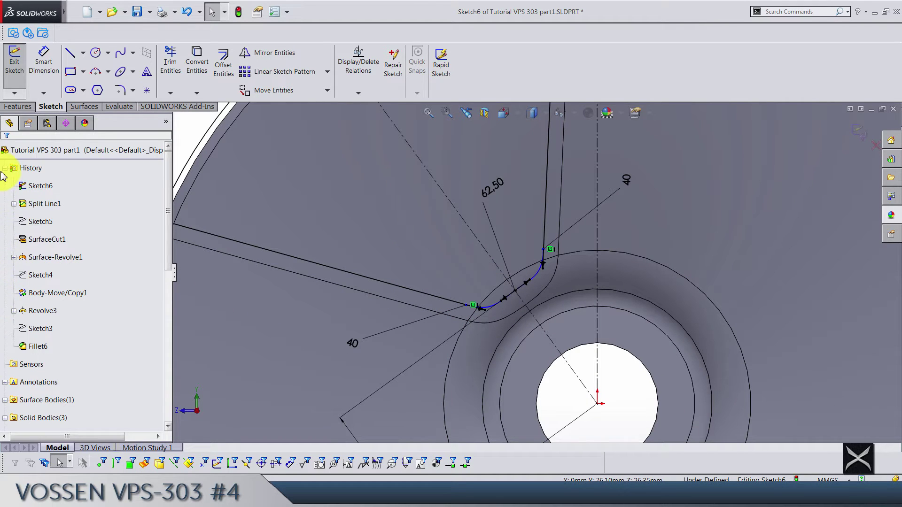
pyautogui.click(4, 169)
pyautogui.click(4, 240)
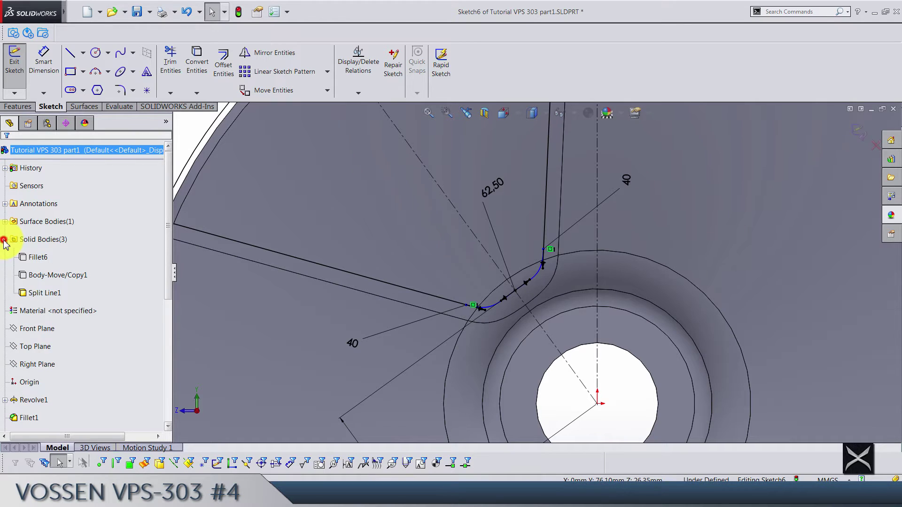
pyautogui.click(39, 281)
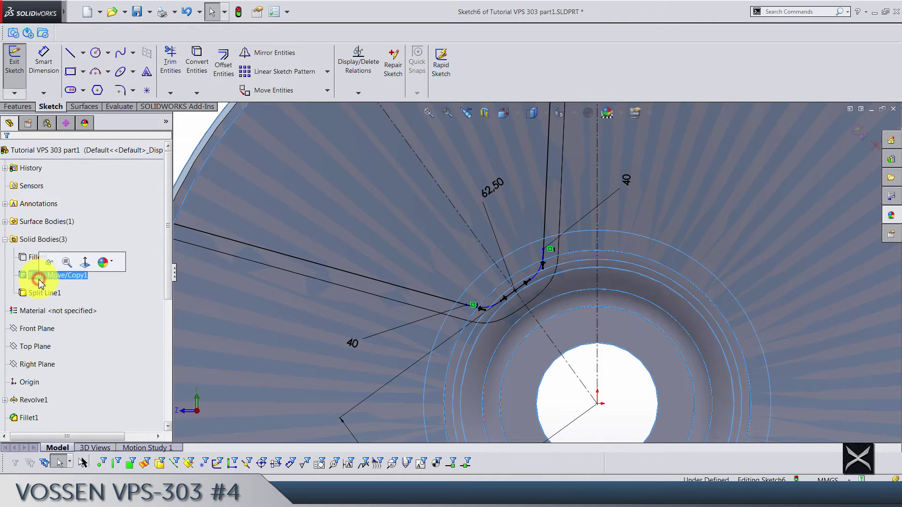
pyautogui.click(67, 262)
pyautogui.click(353, 190)
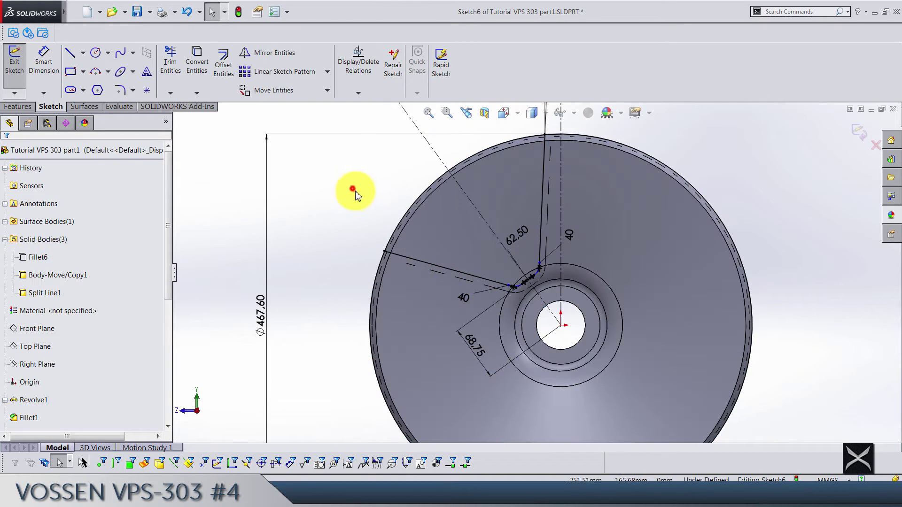
# Step: From the opposite side, make the released spline endpoint coincident with Body-Move/Copy1's circular edge around the hub
pyautogui.hotkey('ctrl', '8')
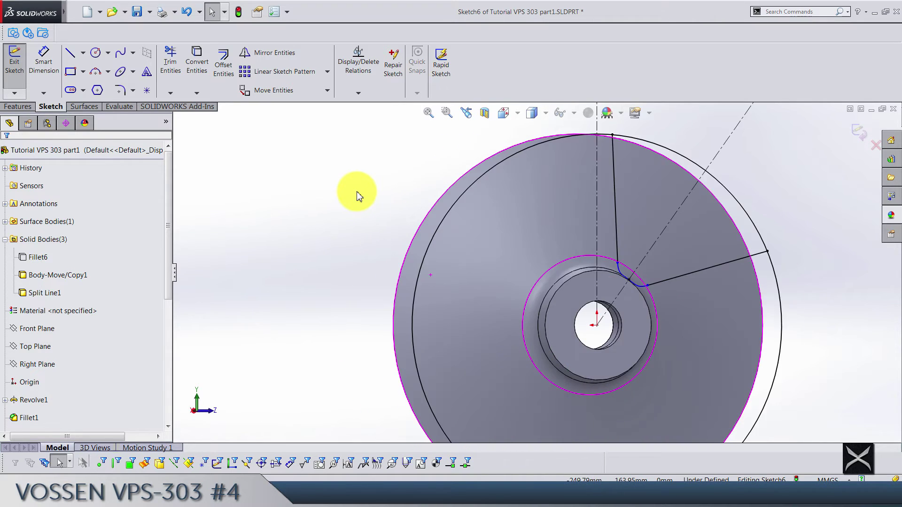
pyautogui.scroll(-4, 656, 336)
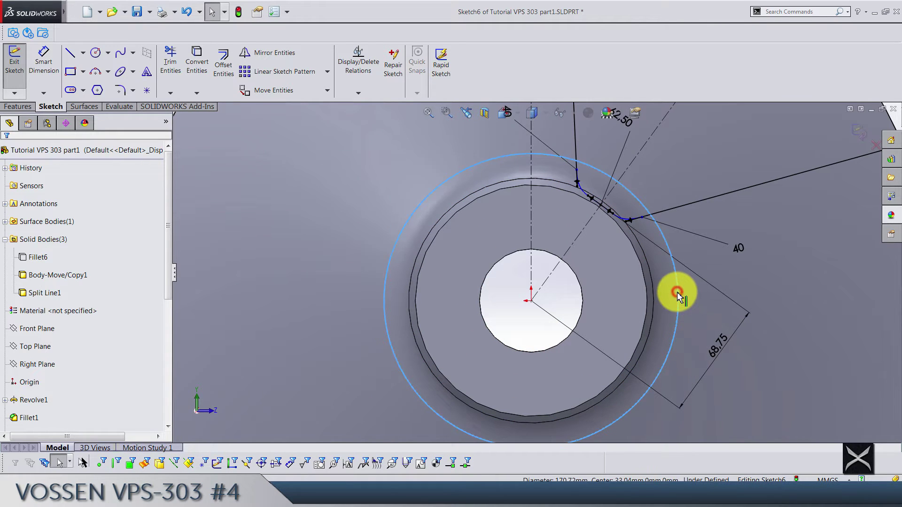
pyautogui.scroll(4, 678, 295)
pyautogui.scroll(-7, 574, 223)
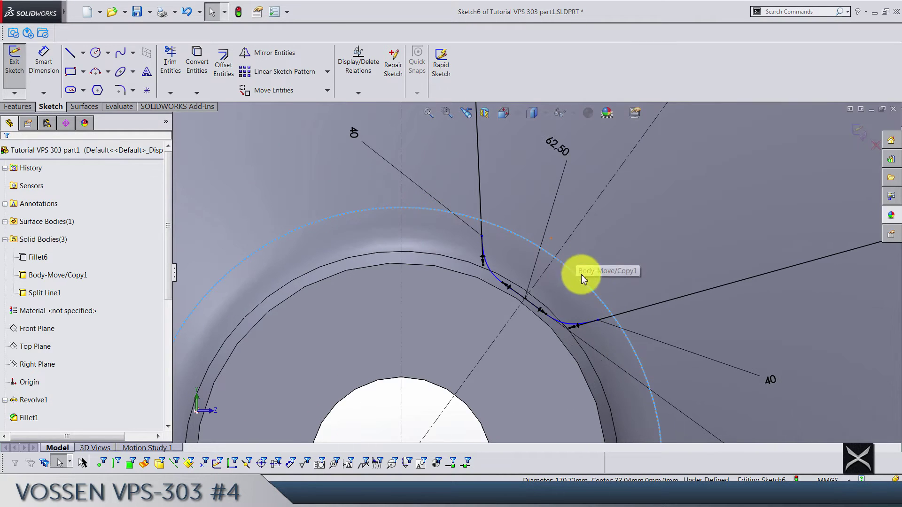
pyautogui.keyDown('ctrl'); pyautogui.click(481, 237); pyautogui.keyUp('ctrl')
pyautogui.click(529, 183)
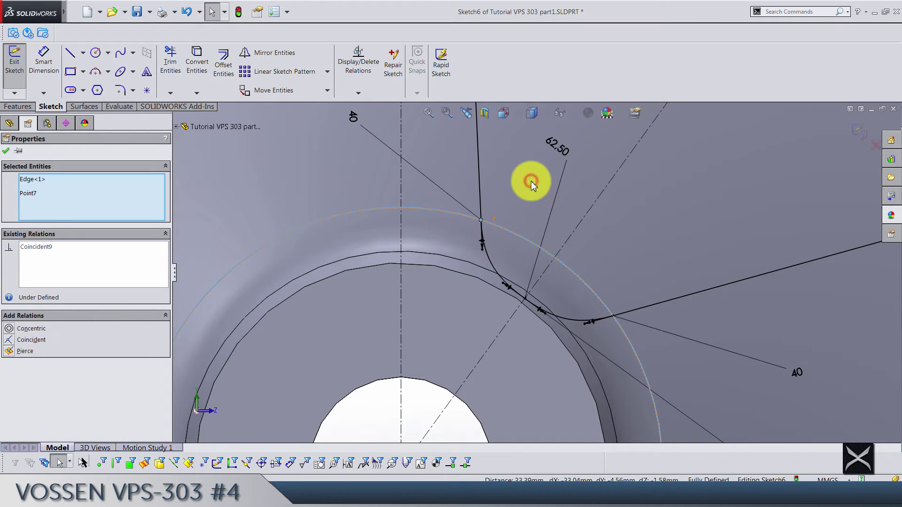
# Step: Check the outline against the hub, and hide the solid body Body-Move/Copy1 again
pyautogui.scroll(8, 545, 277)
pyautogui.scroll(-3, 564, 289)
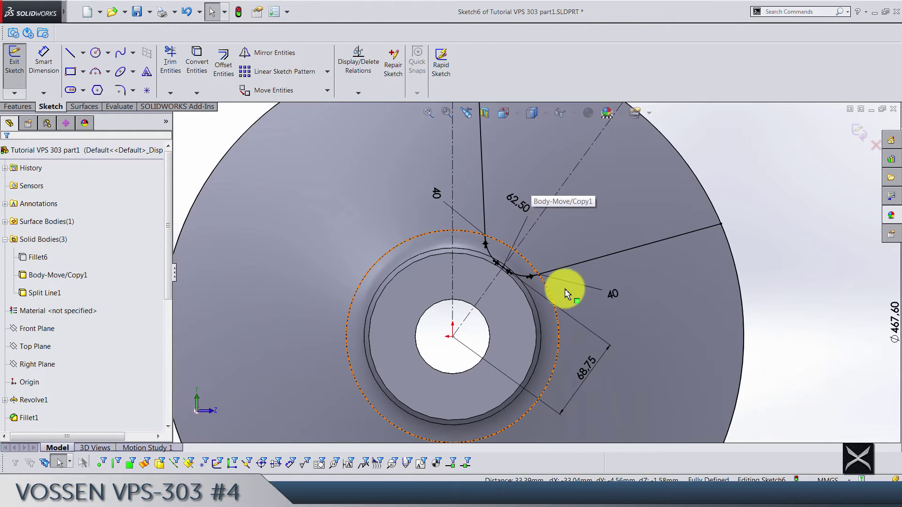
pyautogui.scroll(-3, 559, 285)
pyautogui.hotkey('shift', 'Right')
pyautogui.hotkey('shift', 'Right')
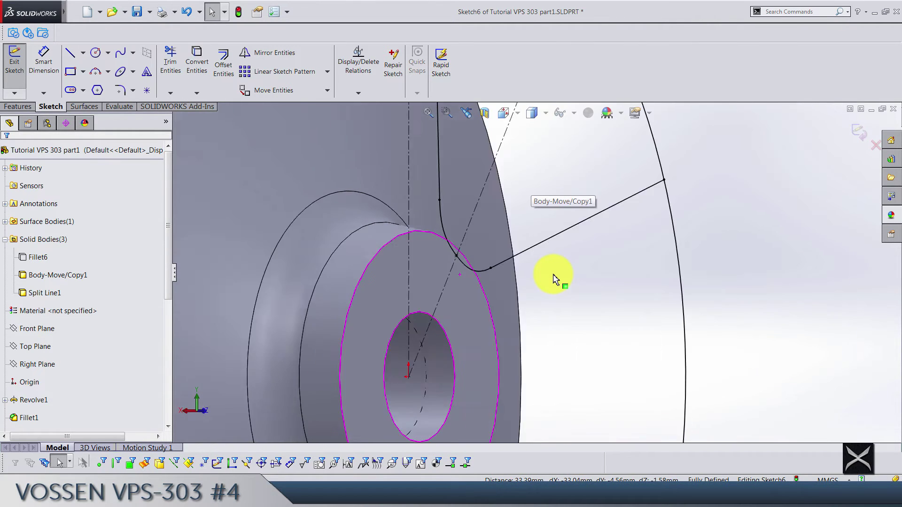
pyautogui.scroll(5, 554, 278)
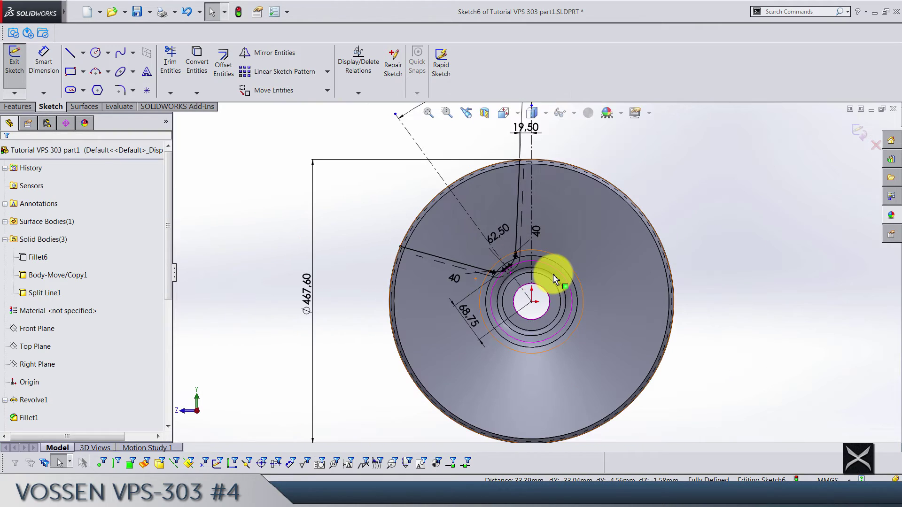
pyautogui.scroll(-2, 553, 278)
pyautogui.click(79, 276)
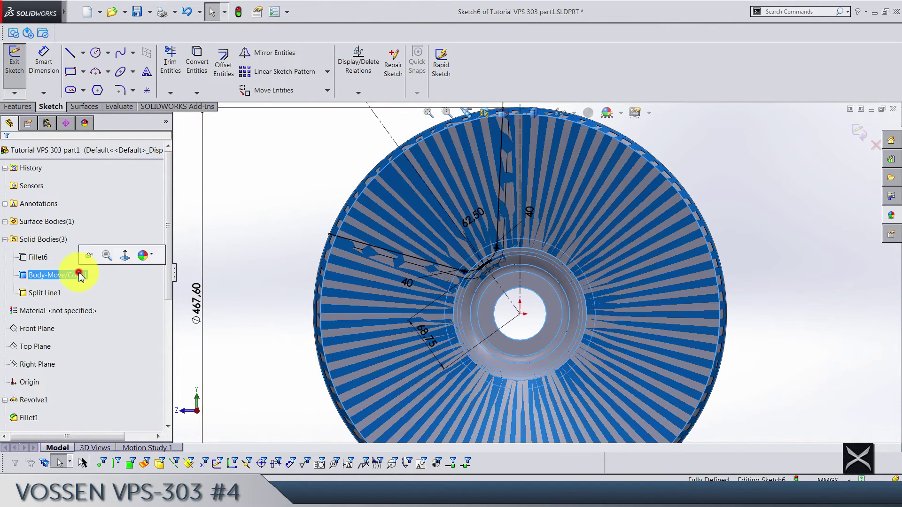
pyautogui.click(87, 256)
pyautogui.click(270, 180)
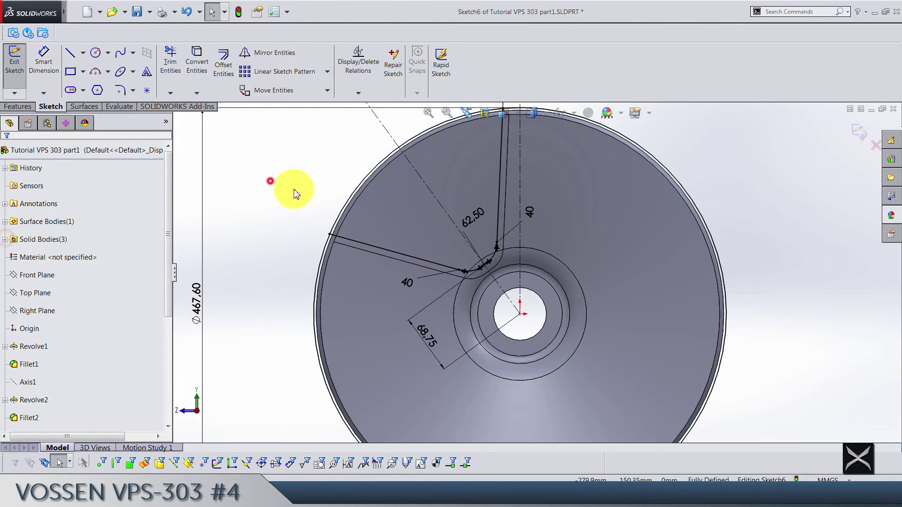
# Step: Finish Sketch6 and project it as a split line onto the smooth conical face on the disc's opposite side
pyautogui.scroll(3, 568, 295)
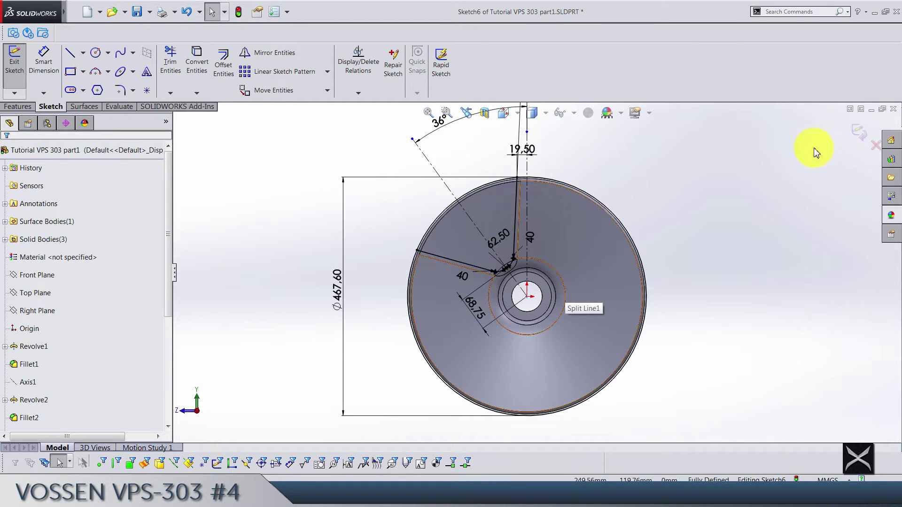
pyautogui.click(857, 128)
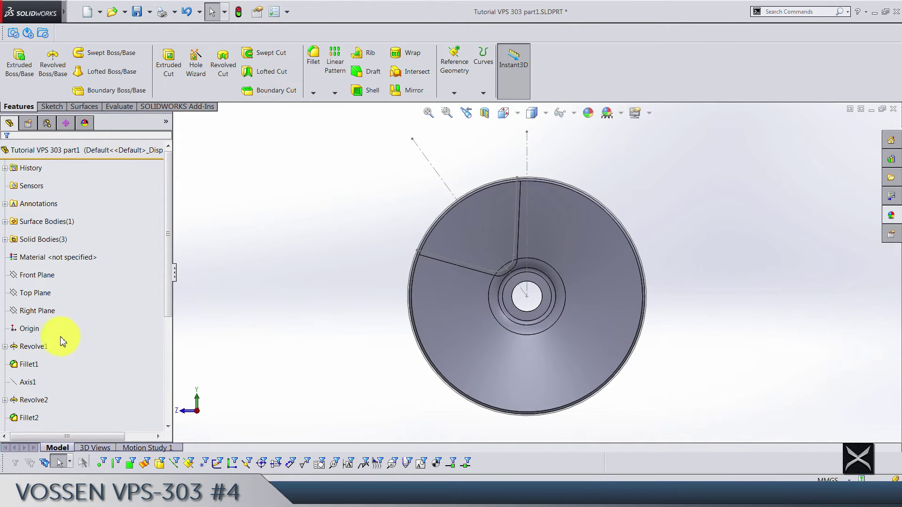
pyautogui.scroll(-3, 61, 347)
pyautogui.click(37, 421)
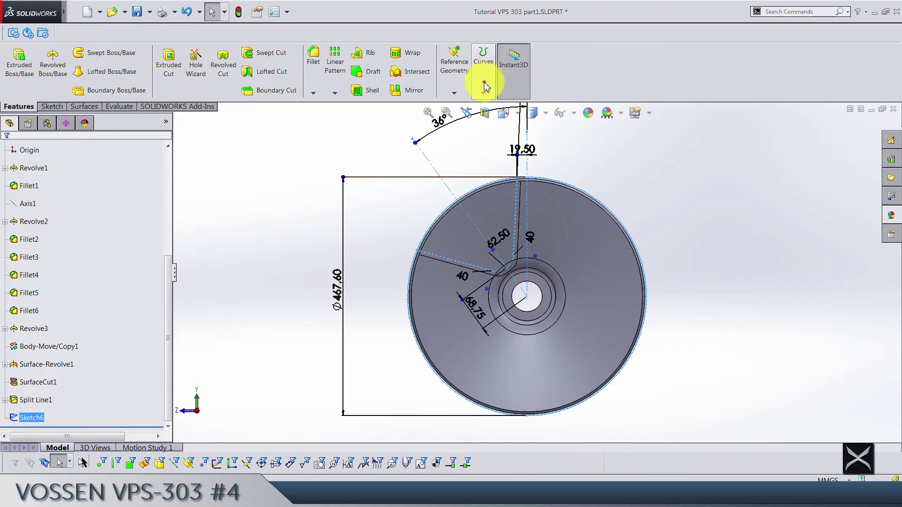
pyautogui.click(483, 63)
pyautogui.click(498, 109)
pyautogui.moveTo(664, 187); pyautogui.dragTo(547, 371, button='middle')
pyautogui.click(520, 261)
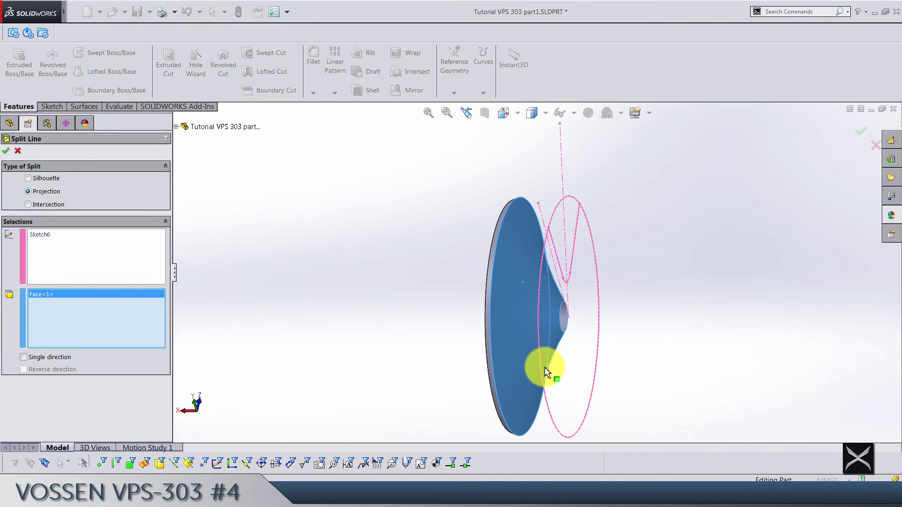
pyautogui.press('Return')
pyautogui.click(348, 241)
# Step: Delete the three split faces of the spoke opening, two on the hub-fillet side and one on the opposite side, using the plain Delete option
pyautogui.moveTo(436, 269); pyautogui.dragTo(419, 257, button='middle')
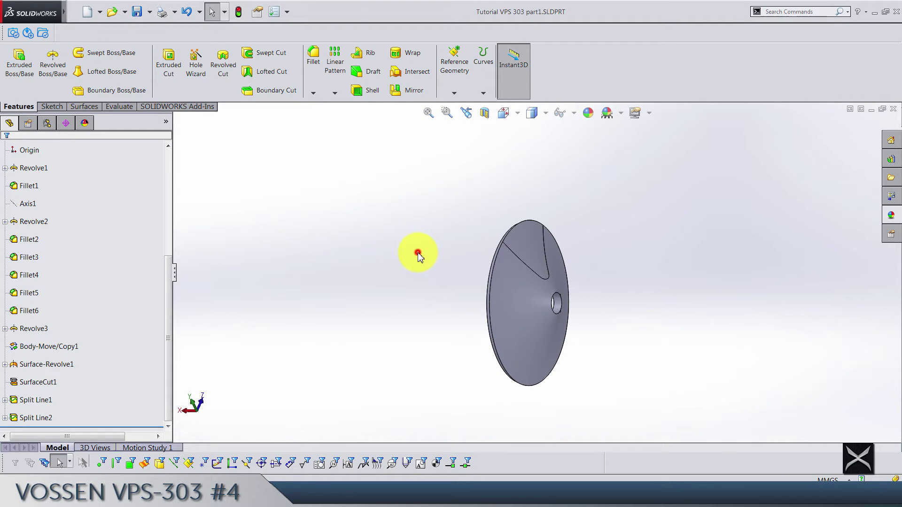
pyautogui.scroll(3, 418, 254)
pyautogui.moveTo(419, 254); pyautogui.dragTo(512, 292, button='middle')
pyautogui.scroll(-5, 559, 251)
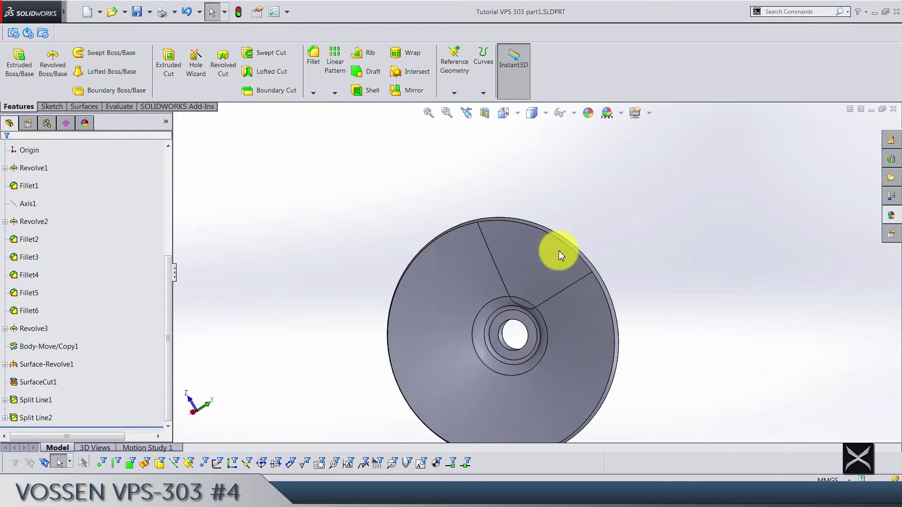
pyautogui.scroll(-3, 560, 255)
pyautogui.scroll(-2, 175, 79)
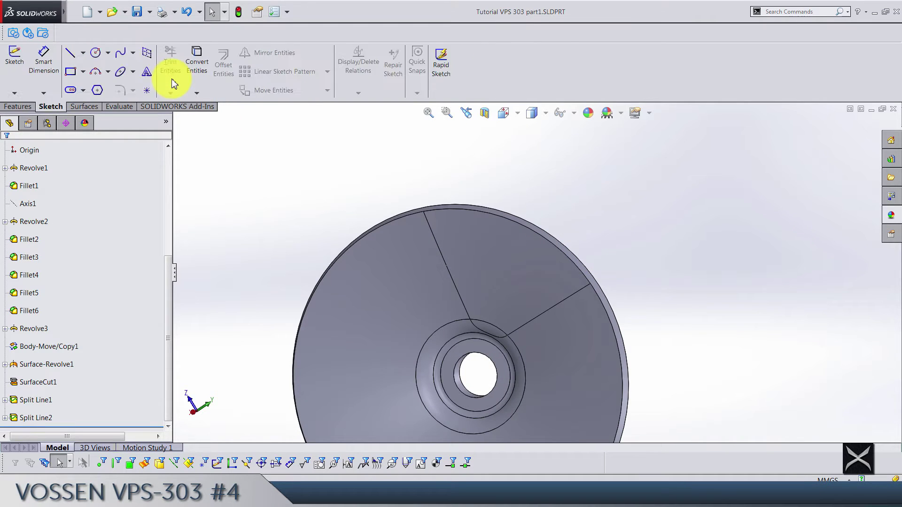
pyautogui.rightClick(121, 106)
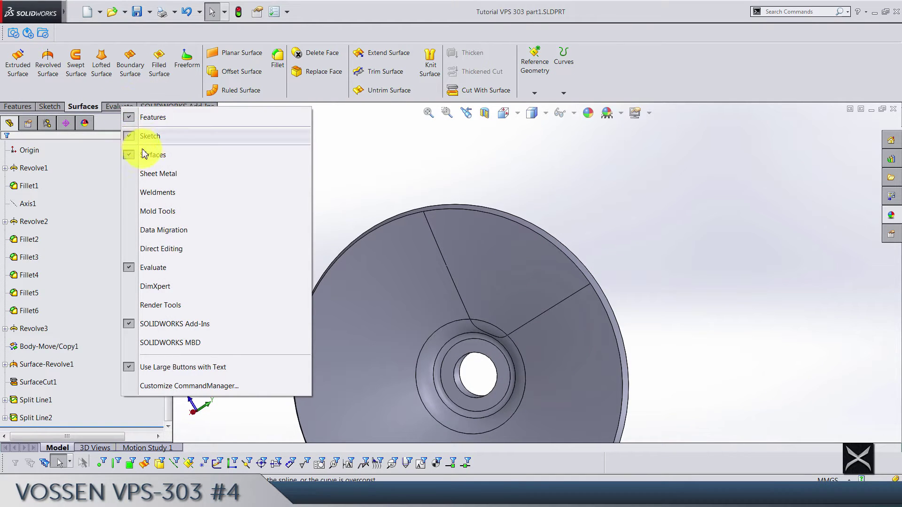
pyautogui.click(395, 142)
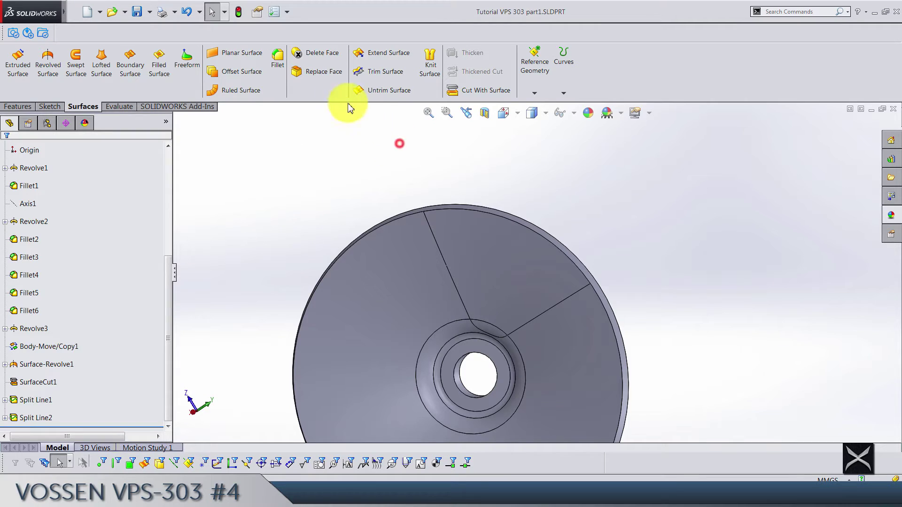
pyautogui.click(464, 244)
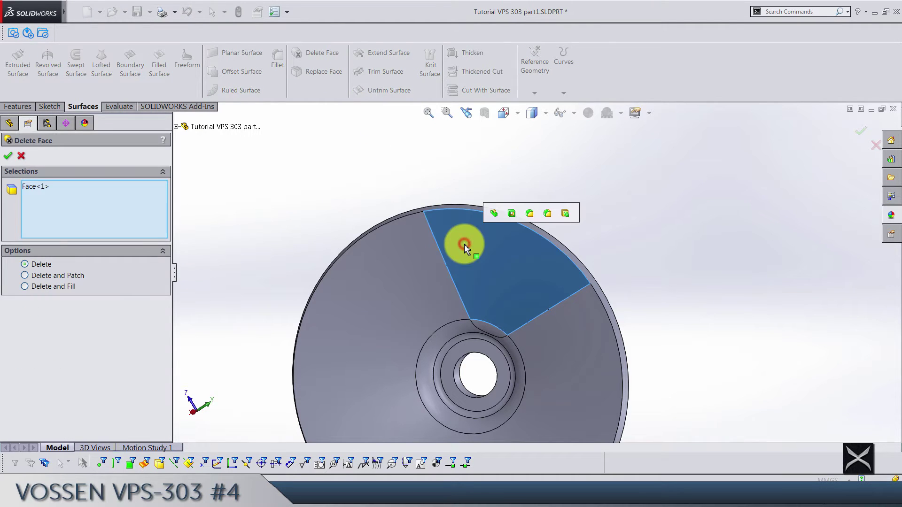
pyautogui.scroll(-4, 517, 314)
pyautogui.click(478, 337)
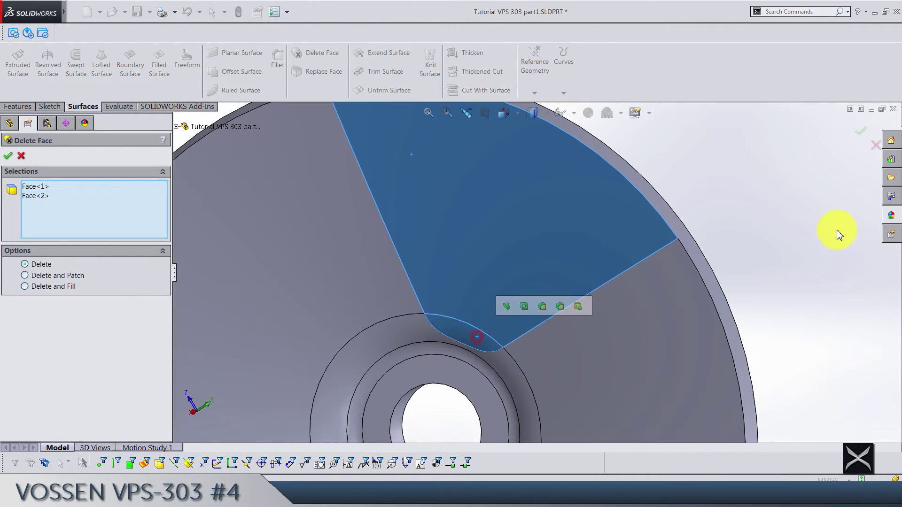
pyautogui.scroll(2, 776, 240)
pyautogui.moveTo(772, 240); pyautogui.dragTo(667, 254, button='middle')
pyautogui.click(737, 229)
pyautogui.scroll(3, 714, 286)
pyautogui.moveTo(674, 288); pyautogui.dragTo(635, 286, button='middle')
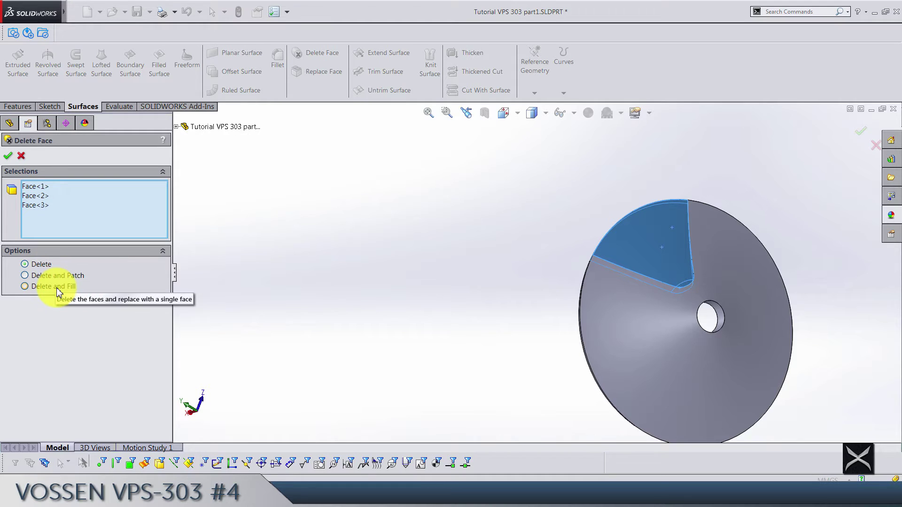
pyautogui.press('Return')
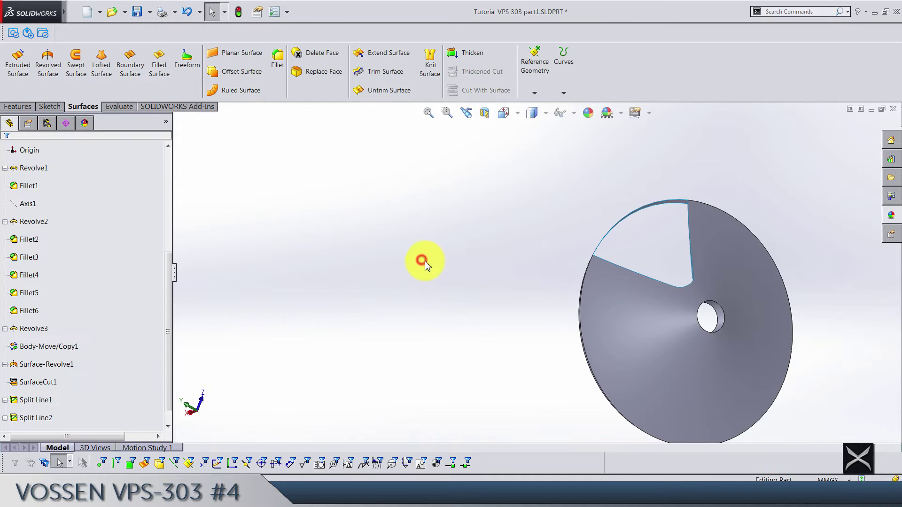
# Step: Save the part with the spoke opening viewed from the hub-fillet side
pyautogui.moveTo(423, 261); pyautogui.dragTo(622, 271, button='middle')
pyautogui.scroll(-5, 622, 272)
pyautogui.hotkey('ctrl', 's')
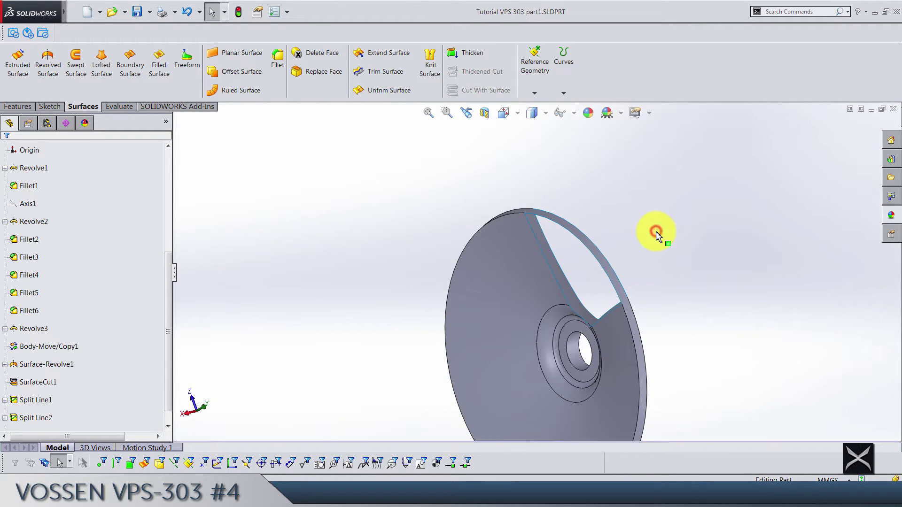
# Step: Start a Boundary Surface and add the opening's near-side V-shaped tangent edge chain as the first Direction 1 open group
pyautogui.click(133, 71)
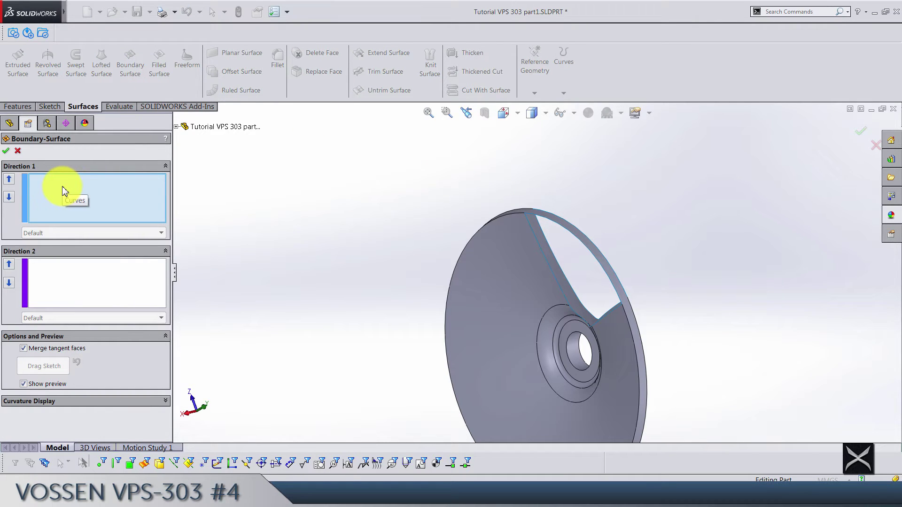
pyautogui.rightClick(64, 191)
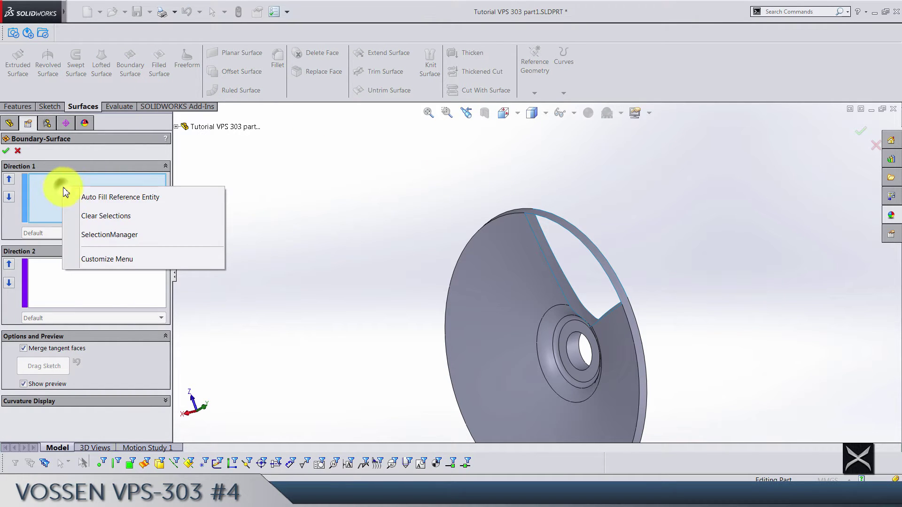
pyautogui.click(86, 235)
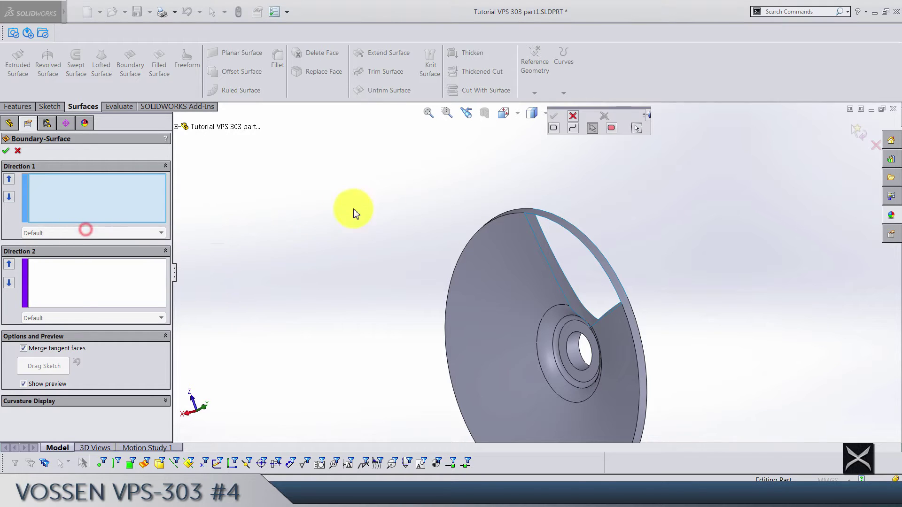
pyautogui.moveTo(353, 212)
pyautogui.mouseDown(button='middle')
pyautogui.moveTo(548, 253)
pyautogui.moveTo(620, 322)
pyautogui.moveTo(644, 251)
pyautogui.moveTo(621, 242)
pyautogui.mouseUp(button='middle')
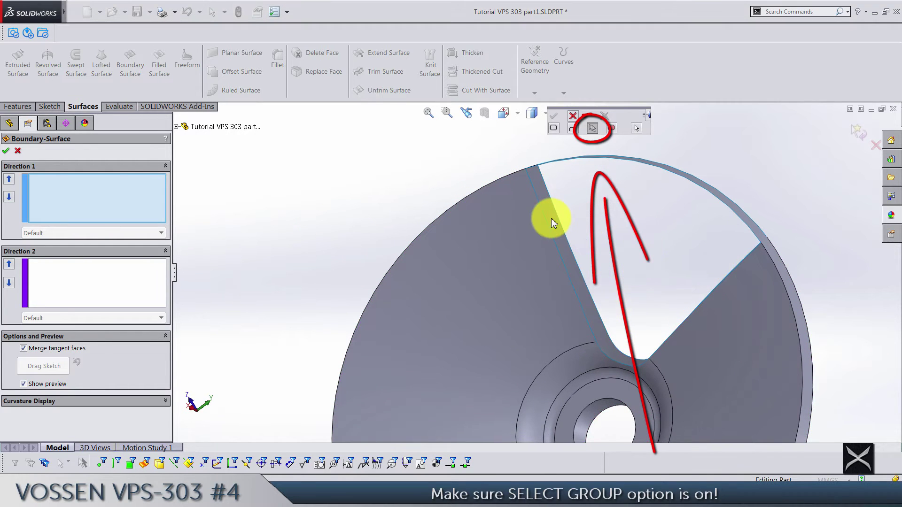
pyautogui.click(542, 216)
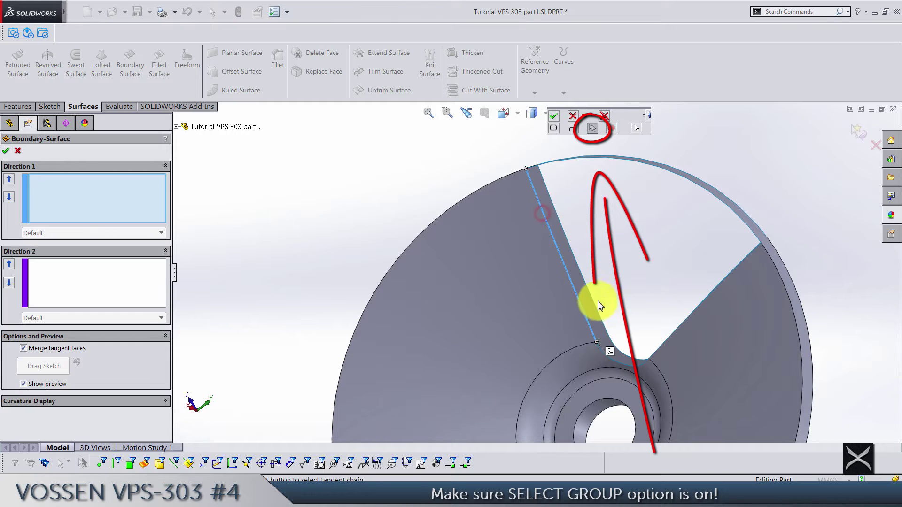
pyautogui.click(610, 356)
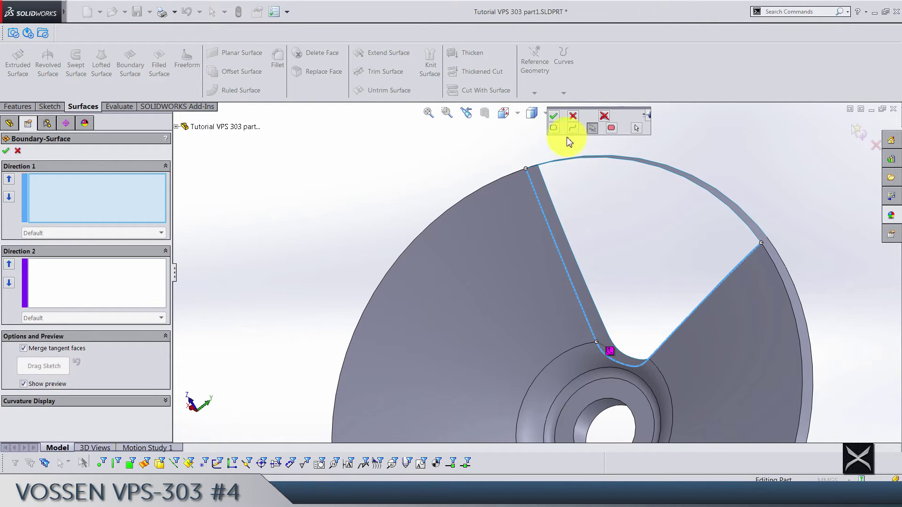
pyautogui.click(554, 121)
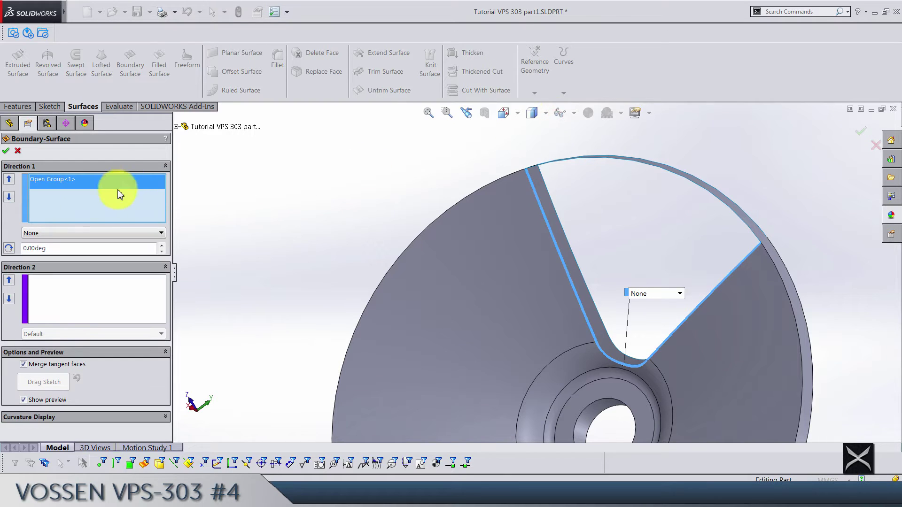
# Step: Add the opening's far-side tangent edge chain as the second Direction 1 group and create the boundary surface with no tangency constraint
pyautogui.rightClick(91, 201)
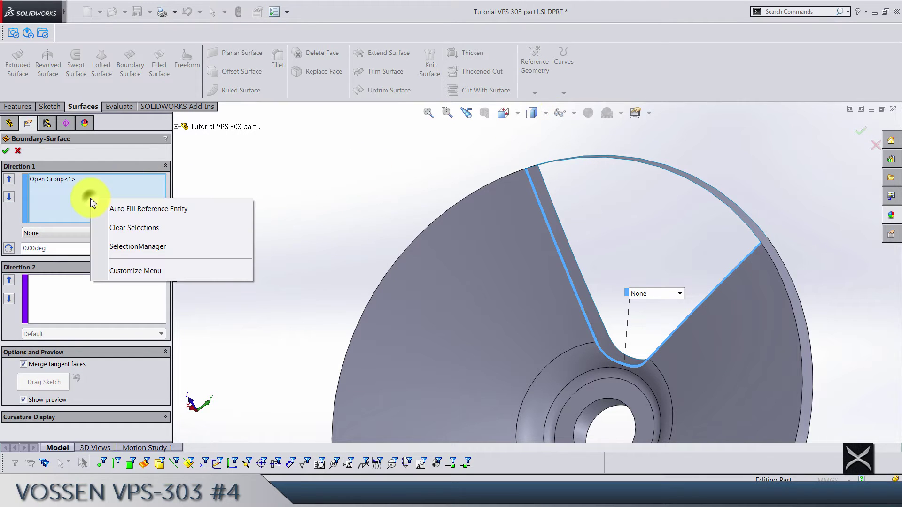
pyautogui.click(116, 247)
pyautogui.click(554, 206)
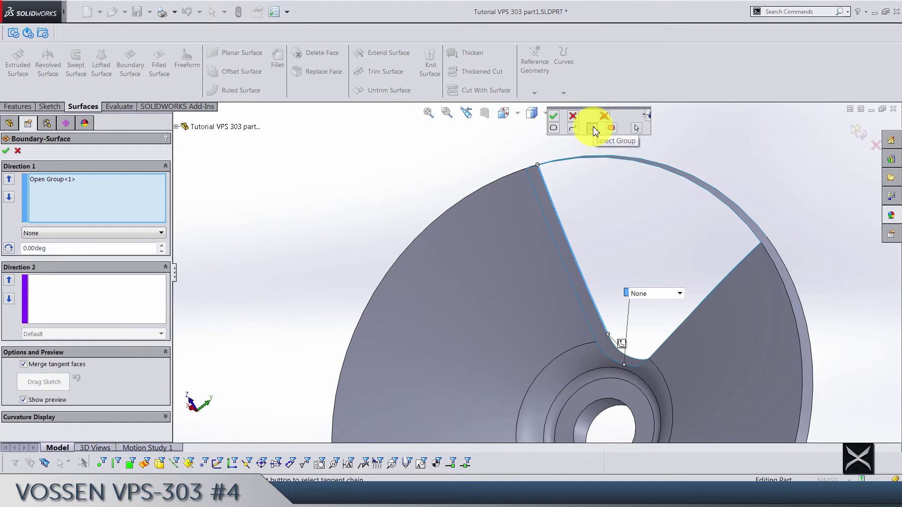
pyautogui.click(593, 128)
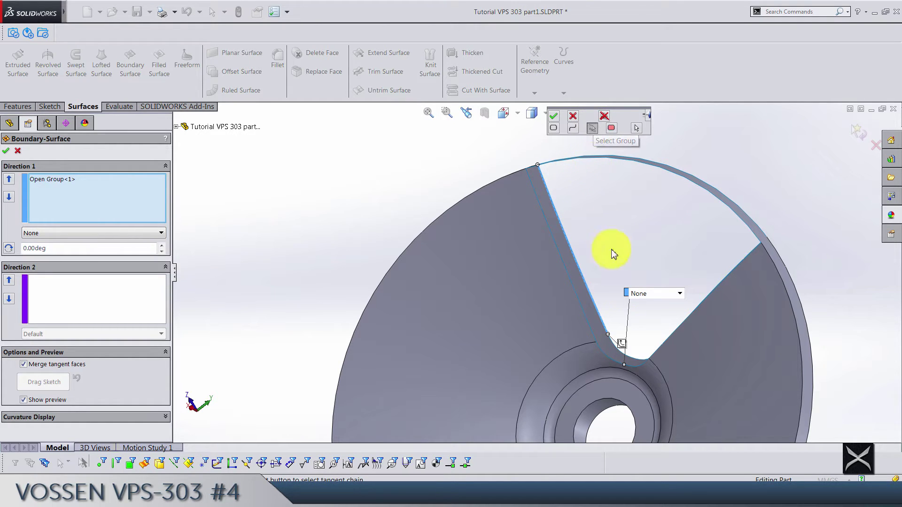
pyautogui.click(623, 347)
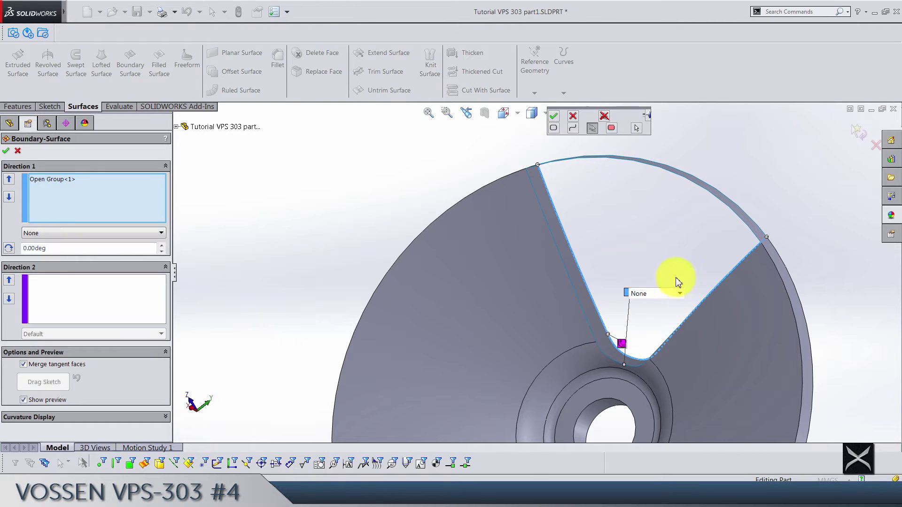
pyautogui.click(554, 117)
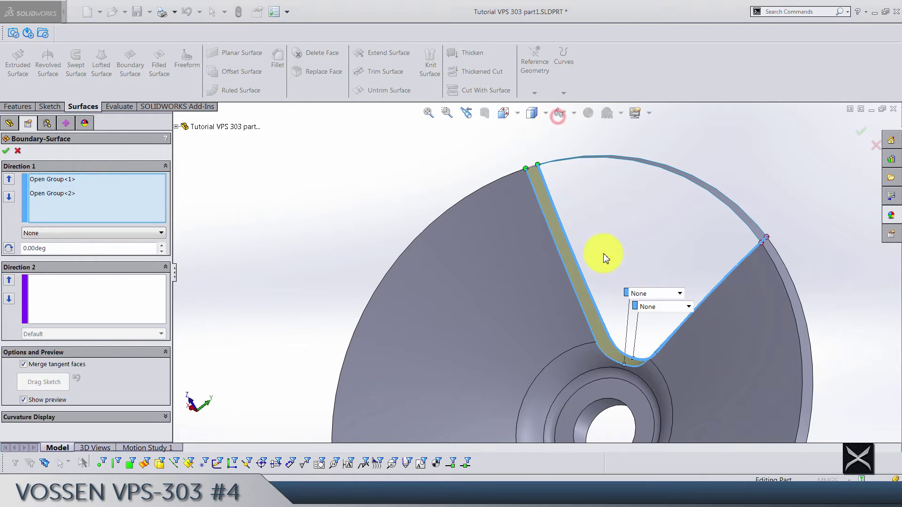
pyautogui.moveTo(613, 244); pyautogui.dragTo(580, 281, button='middle')
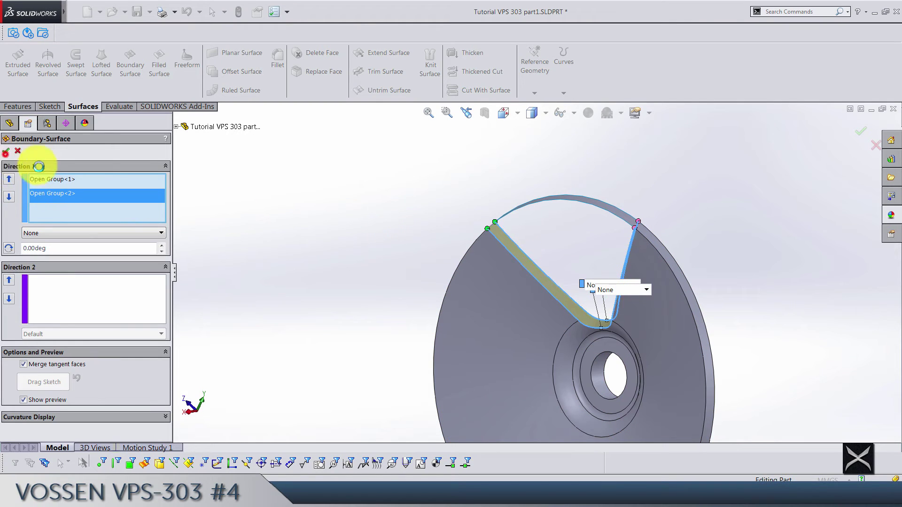
pyautogui.click(5, 150)
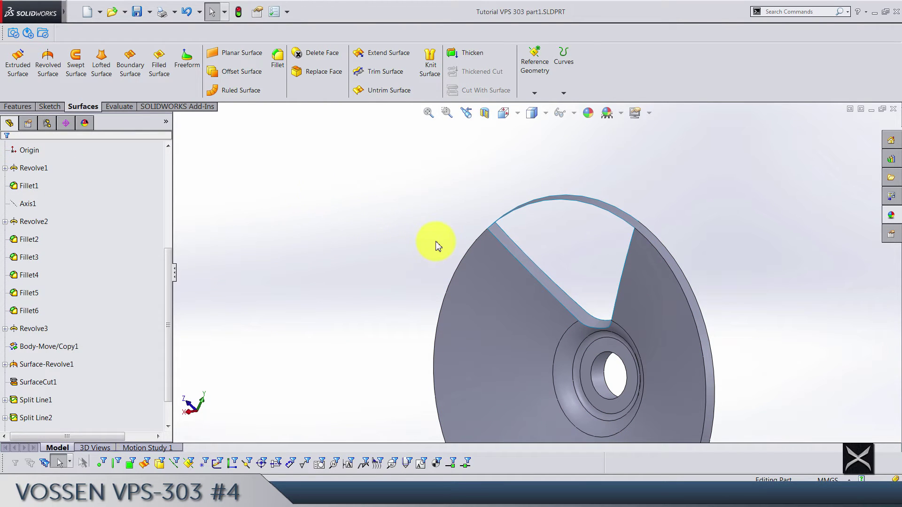
# Step: Hide the disc body surrounding the new boundary surface
pyautogui.click(493, 266)
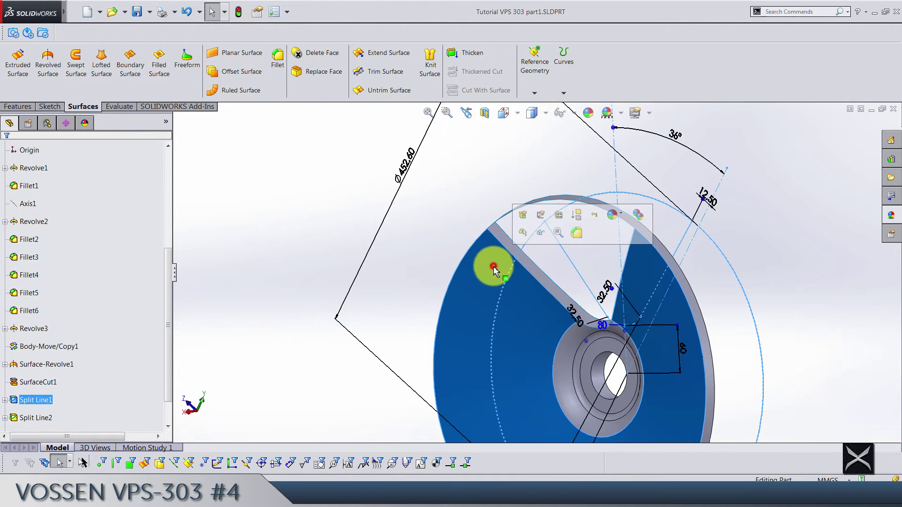
pyautogui.click(539, 240)
pyautogui.click(470, 186)
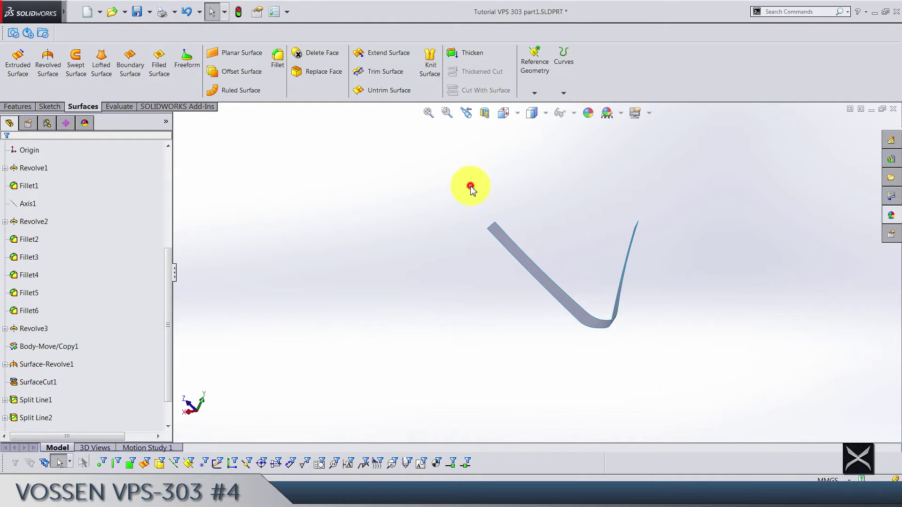
# Step: Extend both short end edges of the V-shaped boundary surface by 10 mm, using the Same surface extension type
pyautogui.moveTo(470, 187); pyautogui.dragTo(570, 217, button='middle')
pyautogui.press('f')
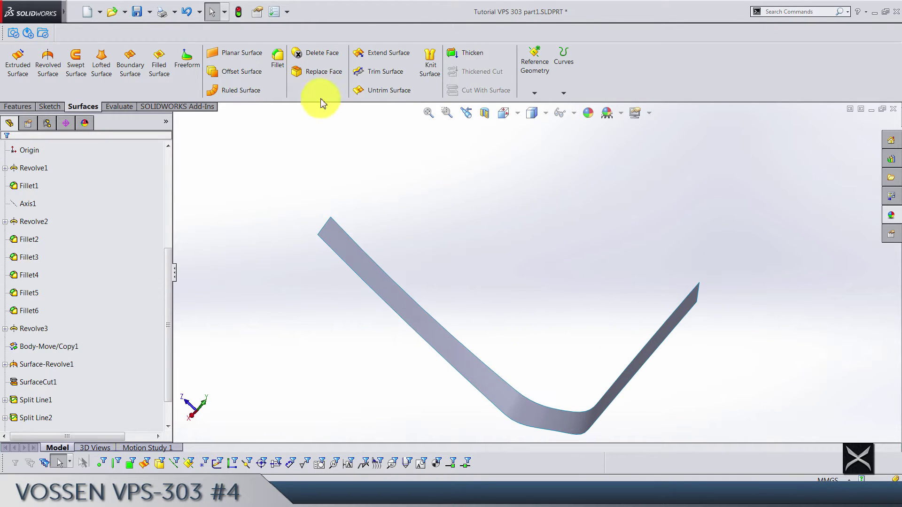
pyautogui.click(367, 56)
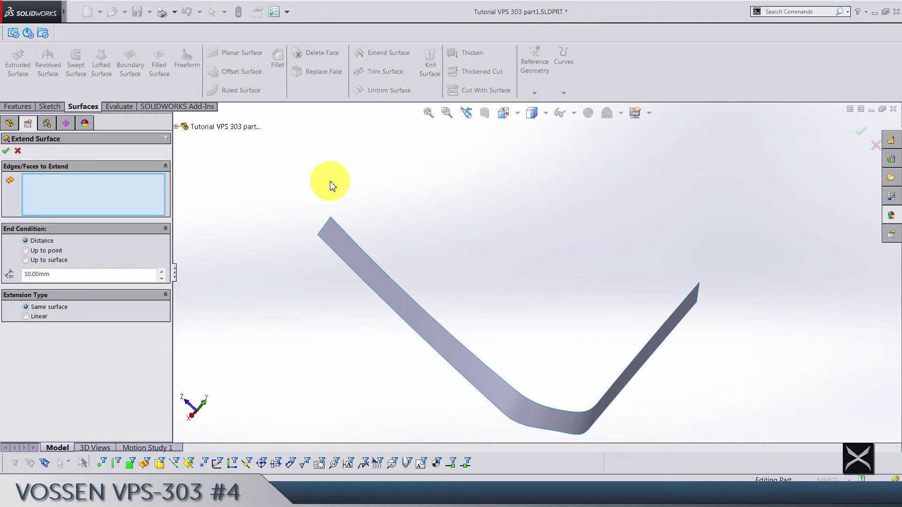
pyautogui.click(328, 229)
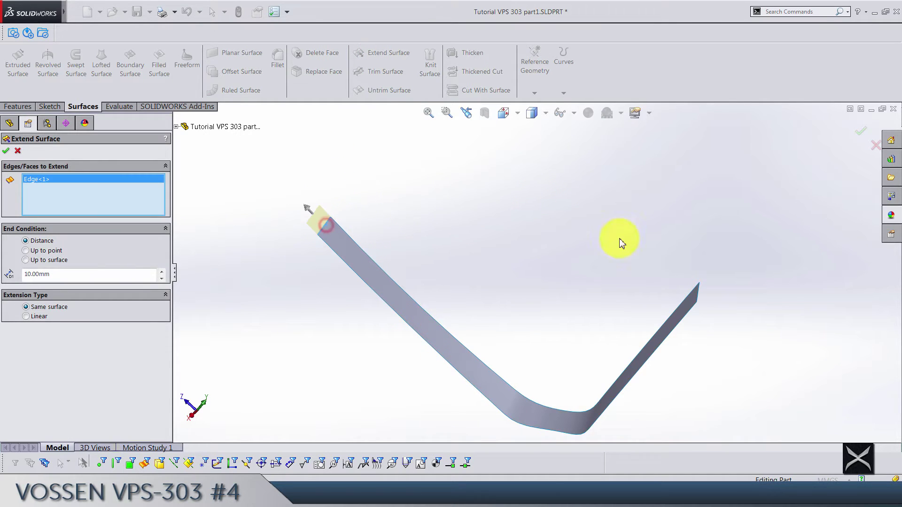
pyautogui.click(699, 292)
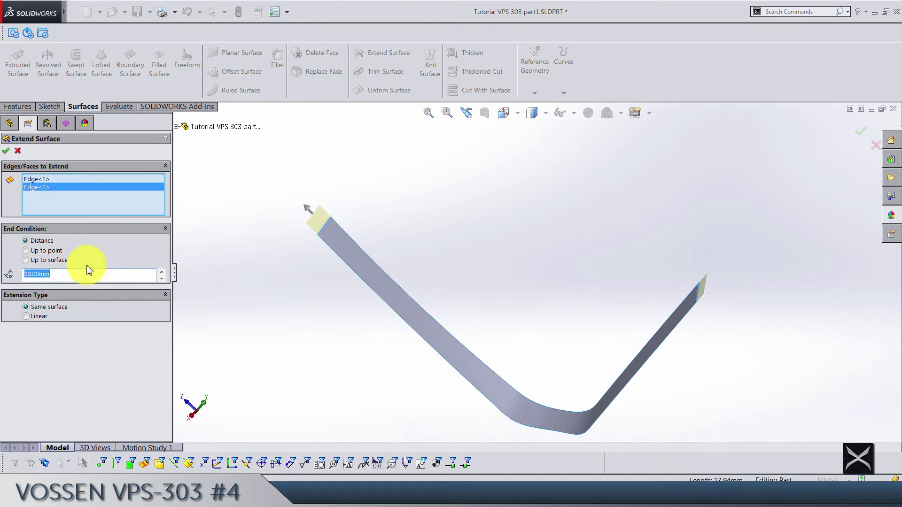
pyautogui.click(7, 151)
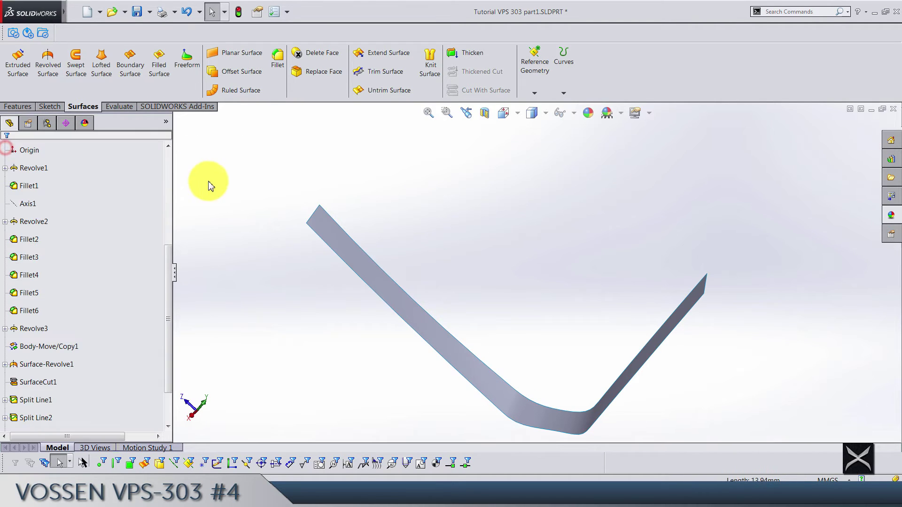
# Step: Show the hidden disc body around the extended V-shaped surface again
pyautogui.scroll(-5, 151, 309)
pyautogui.click(48, 383)
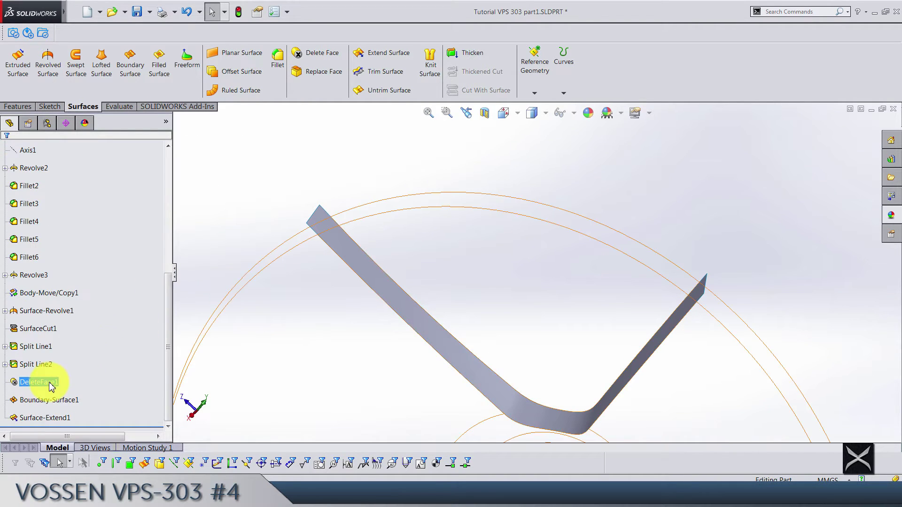
pyautogui.click(59, 365)
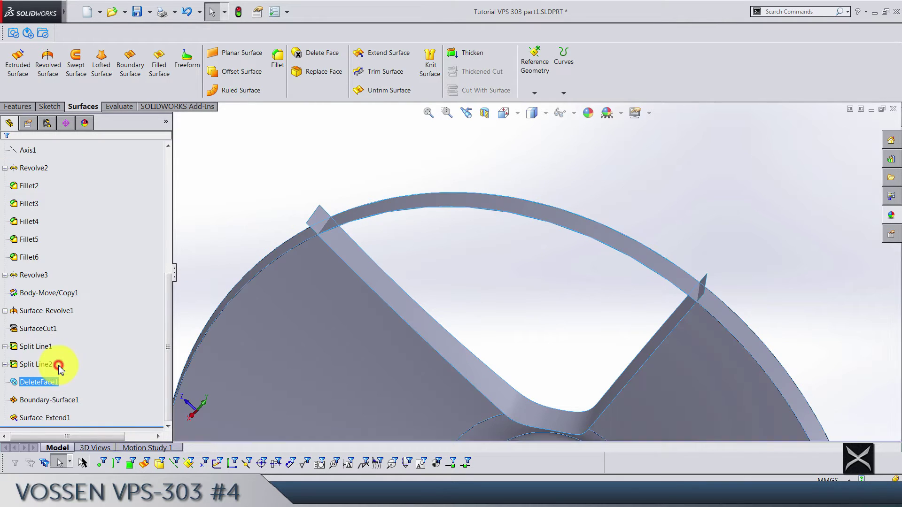
pyautogui.click(284, 149)
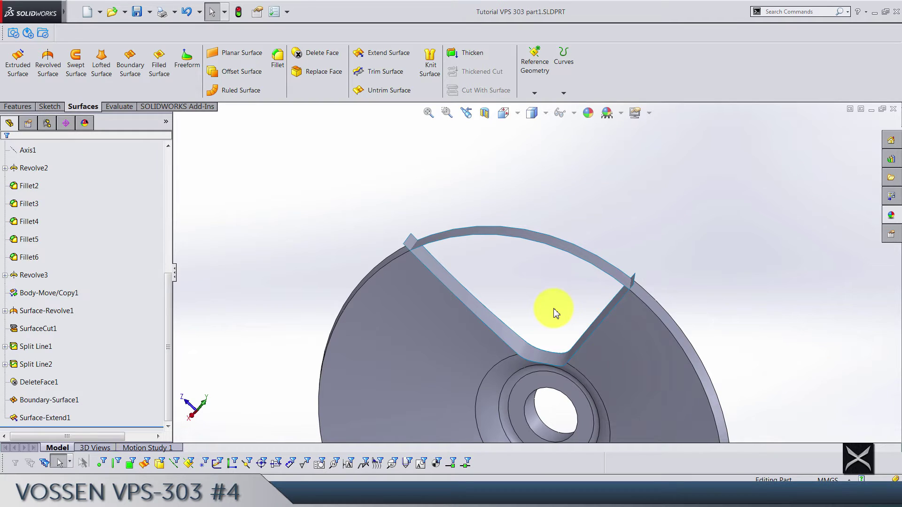
# Step: Start a Circular Pattern of bodies instead of features and faces, and add the extended V-shaped surface as the body to pattern
pyautogui.scroll(2, 372, 70)
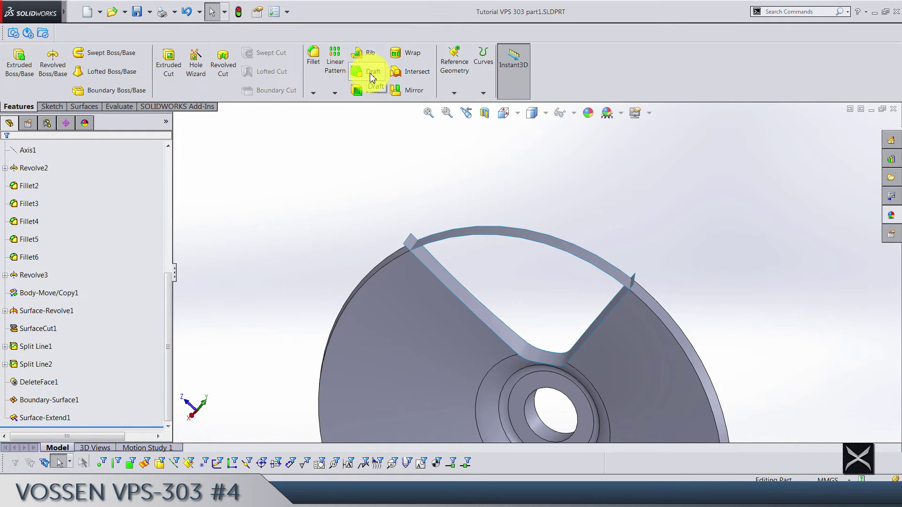
pyautogui.click(334, 94)
pyautogui.click(344, 127)
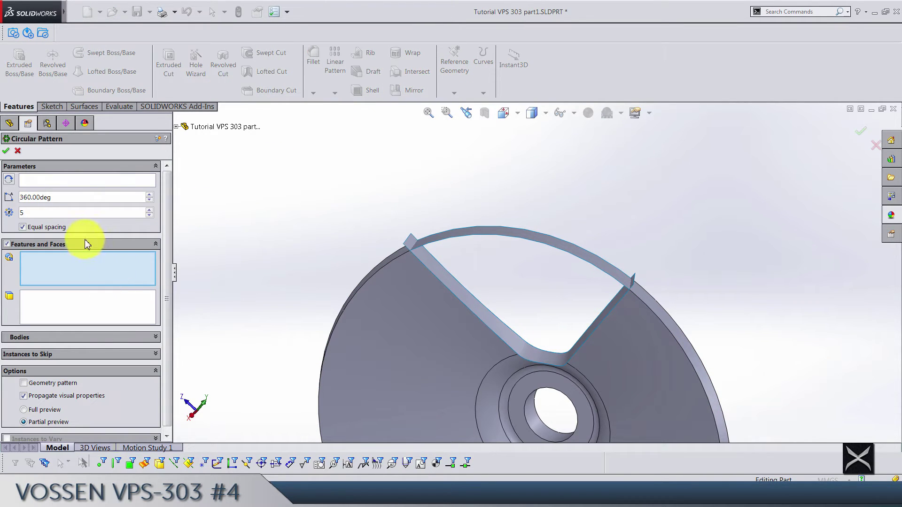
pyautogui.click(6, 244)
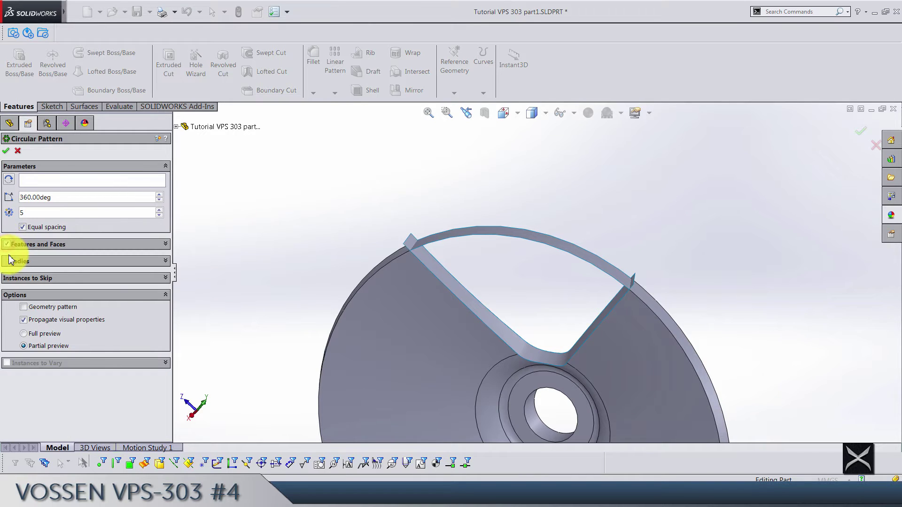
pyautogui.click(9, 261)
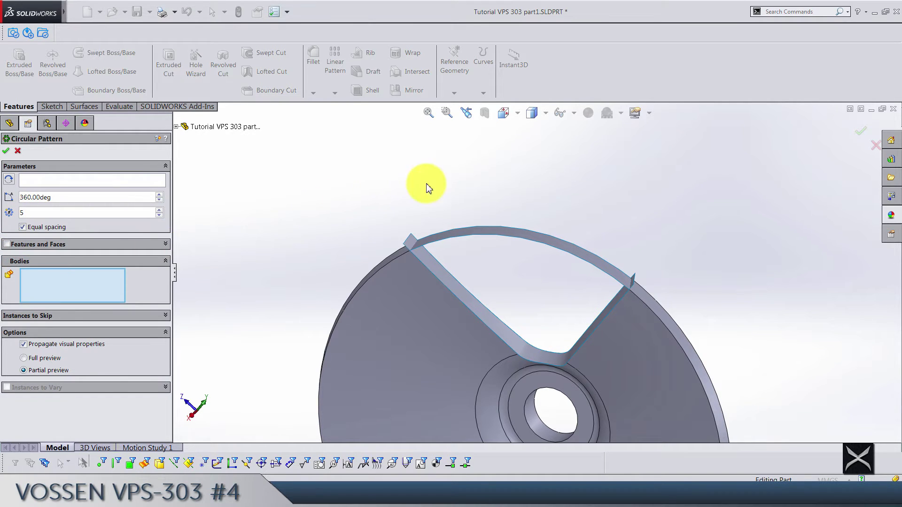
pyautogui.scroll(-3, 429, 210)
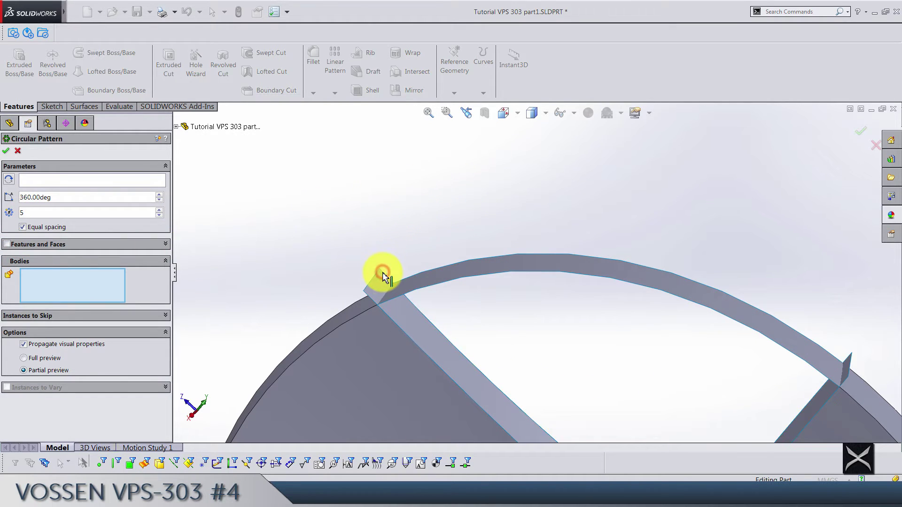
pyautogui.click(382, 277)
pyautogui.scroll(5, 577, 222)
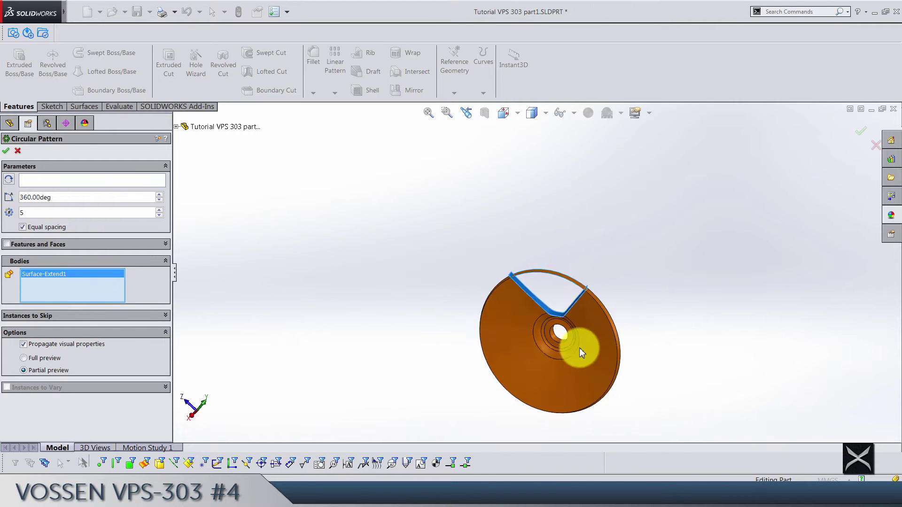
pyautogui.scroll(-3, 483, 281)
# Step: Use the central bore's circular edge as the pattern axis and create 5 equally spaced instances over 360 degrees
pyautogui.click(129, 183)
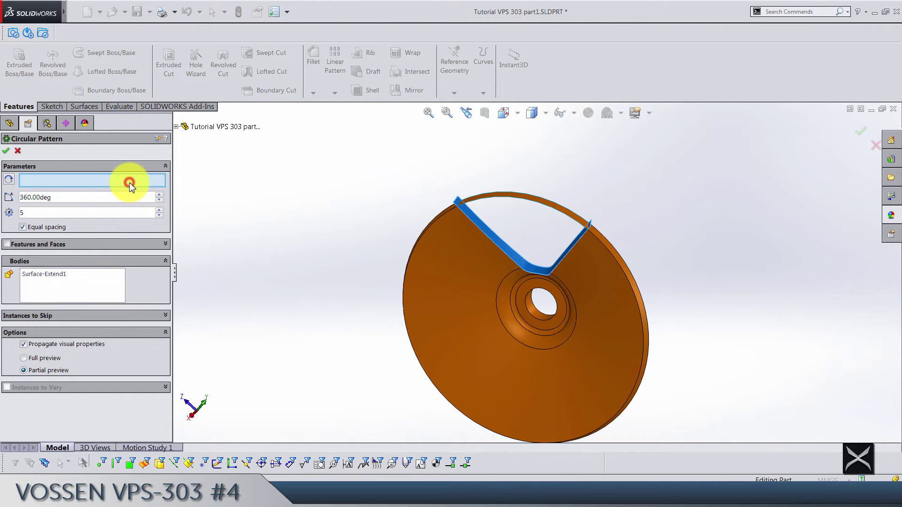
pyautogui.click(535, 323)
pyautogui.moveTo(536, 323)
pyautogui.mouseDown(button='middle')
pyautogui.moveTo(555, 242)
pyautogui.moveTo(542, 308)
pyautogui.moveTo(521, 312)
pyautogui.mouseUp(button='middle')
pyautogui.scroll(-3, 518, 309)
pyautogui.scroll(-2, 521, 310)
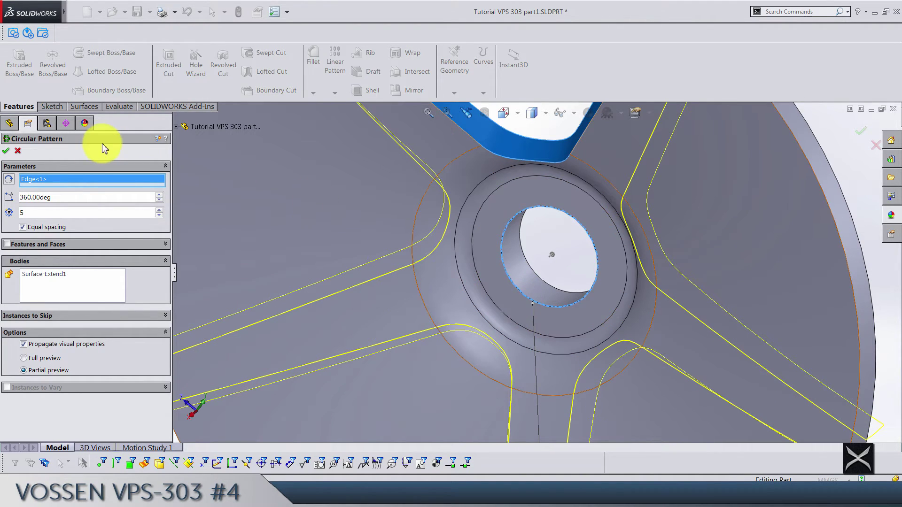
pyautogui.click(95, 178)
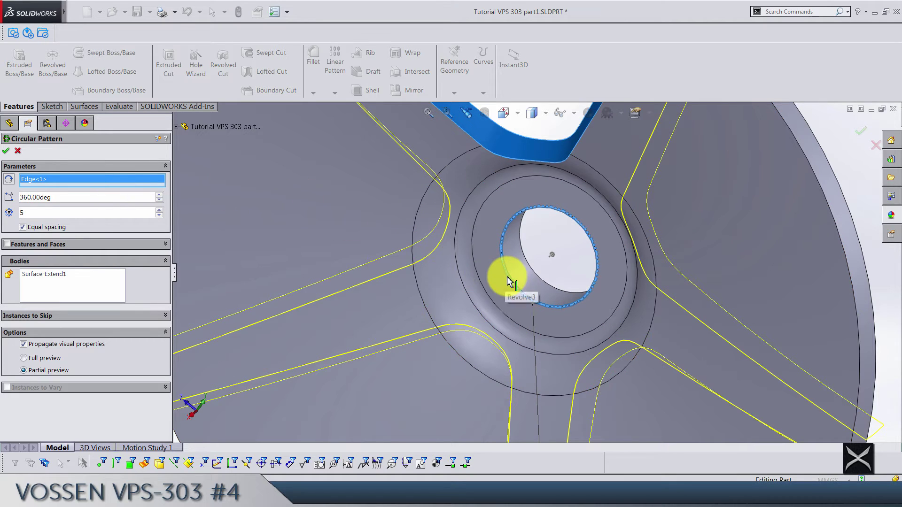
pyautogui.scroll(5, 514, 278)
pyautogui.moveTo(555, 318); pyautogui.dragTo(571, 217, button='middle')
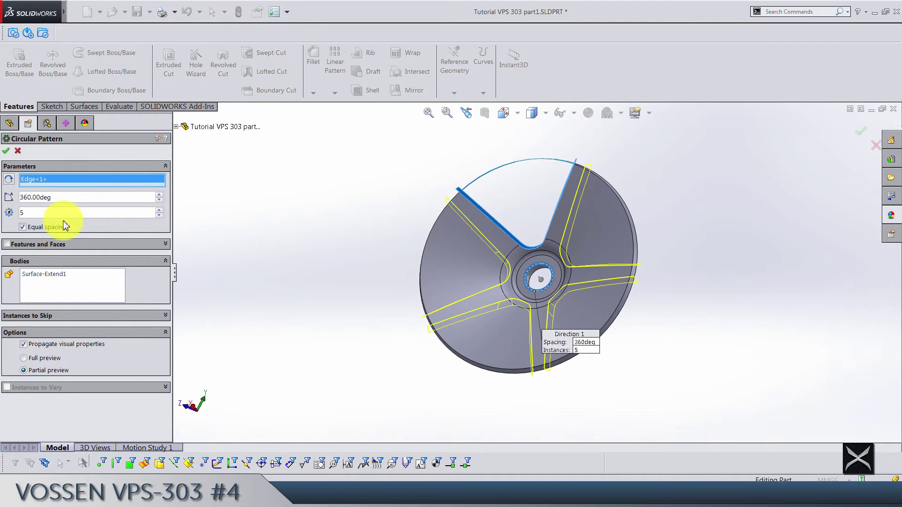
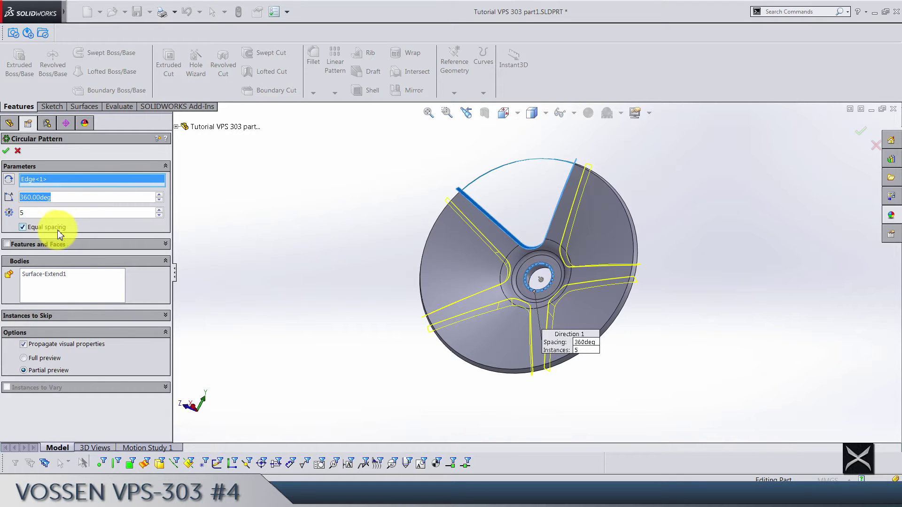
pyautogui.moveTo(316, 247); pyautogui.dragTo(346, 252, button='middle')
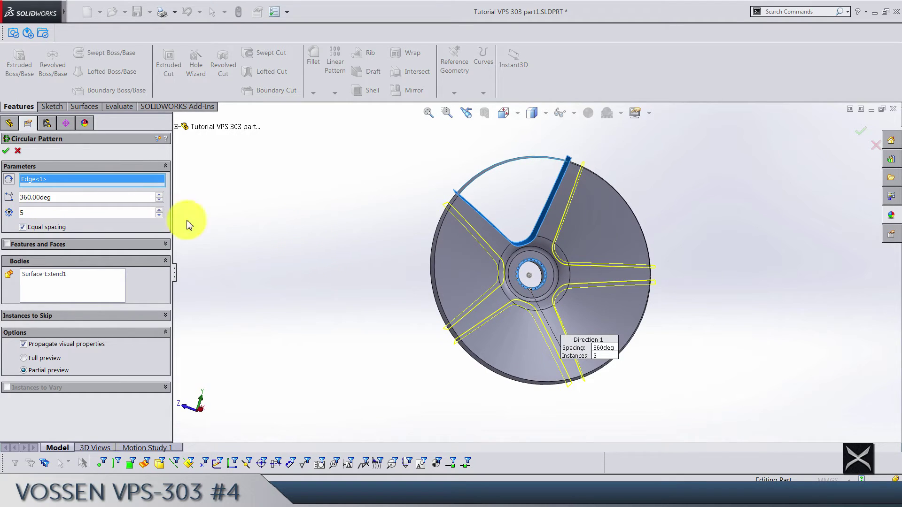
pyautogui.click(6, 152)
pyautogui.click(267, 215)
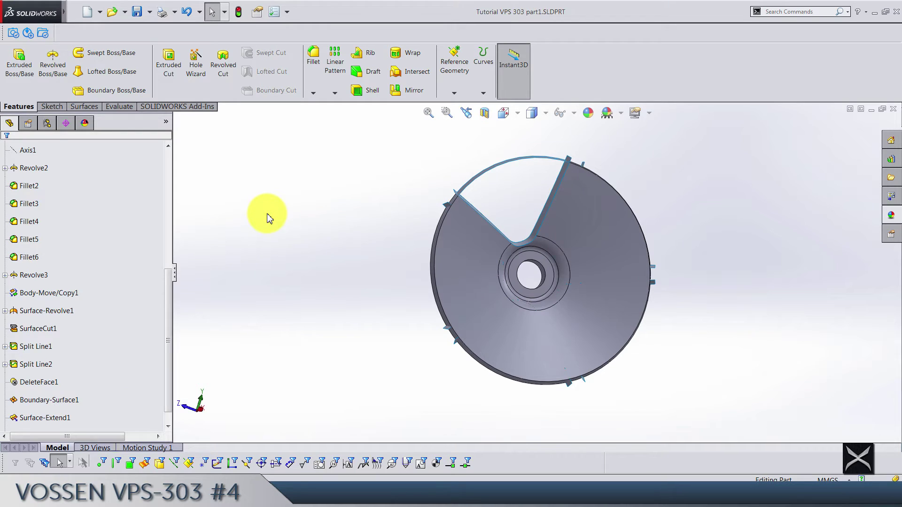
# Step: Set up a mutual Trim Surface with the disc surface and all five spoke-side wall surfaces as the trimming surfaces
pyautogui.scroll(2, 591, 233)
pyautogui.scroll(-1, 669, 233)
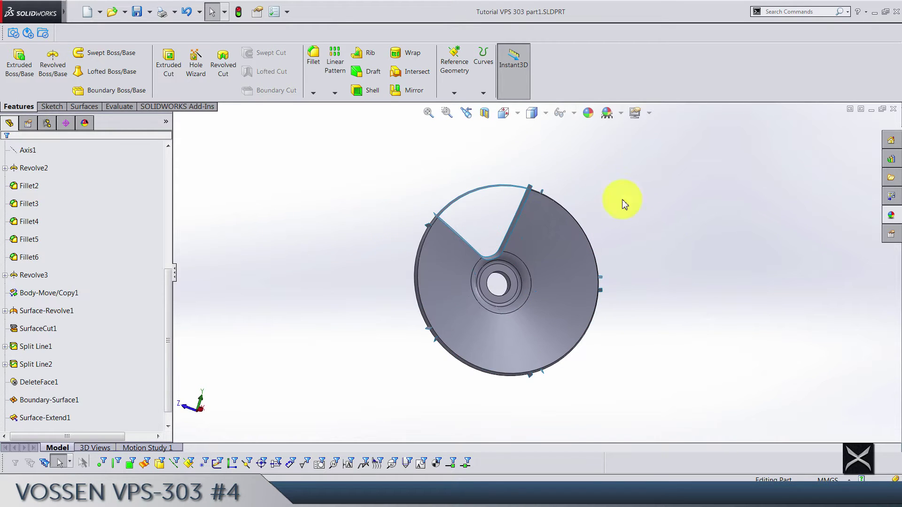
pyautogui.scroll(-1, 335, 85)
pyautogui.scroll(-1, 337, 84)
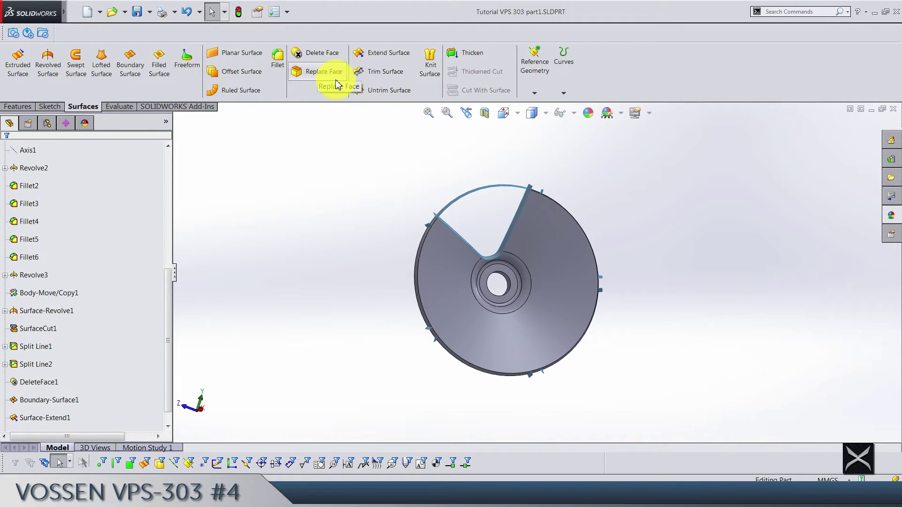
pyautogui.moveTo(507, 264); pyautogui.dragTo(556, 210, button='middle')
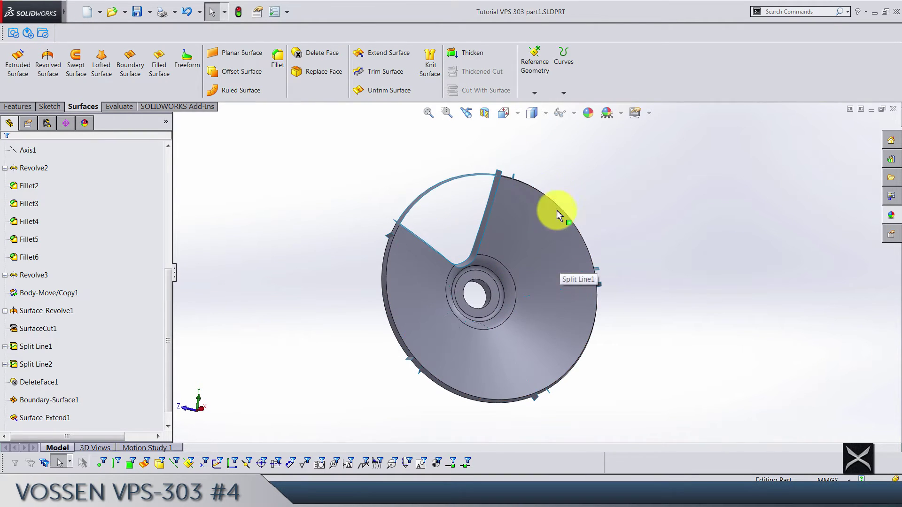
pyautogui.click(385, 72)
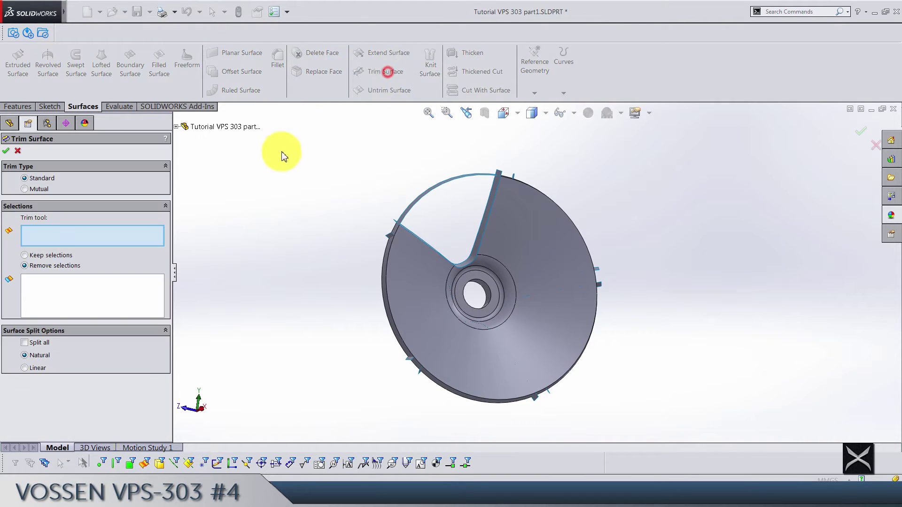
pyautogui.click(38, 189)
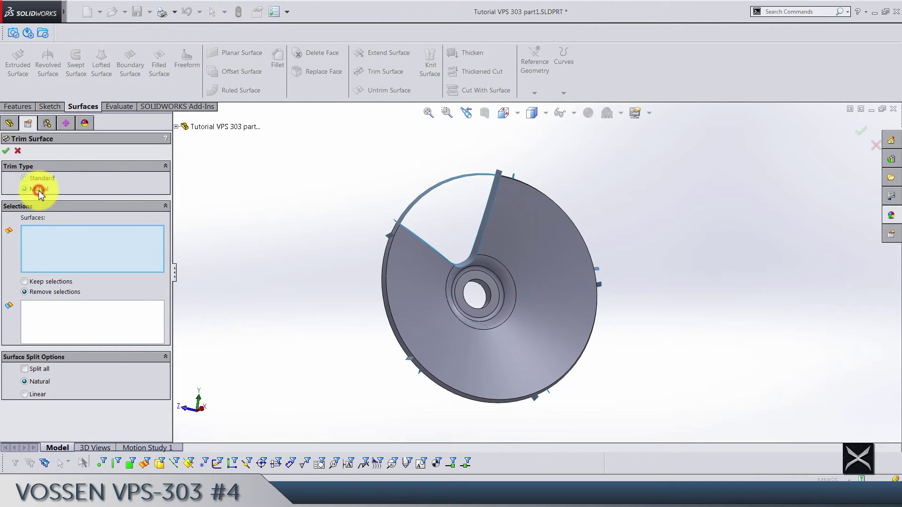
pyautogui.click(47, 263)
pyautogui.scroll(2, 367, 163)
pyautogui.moveTo(368, 155); pyautogui.dragTo(663, 396)
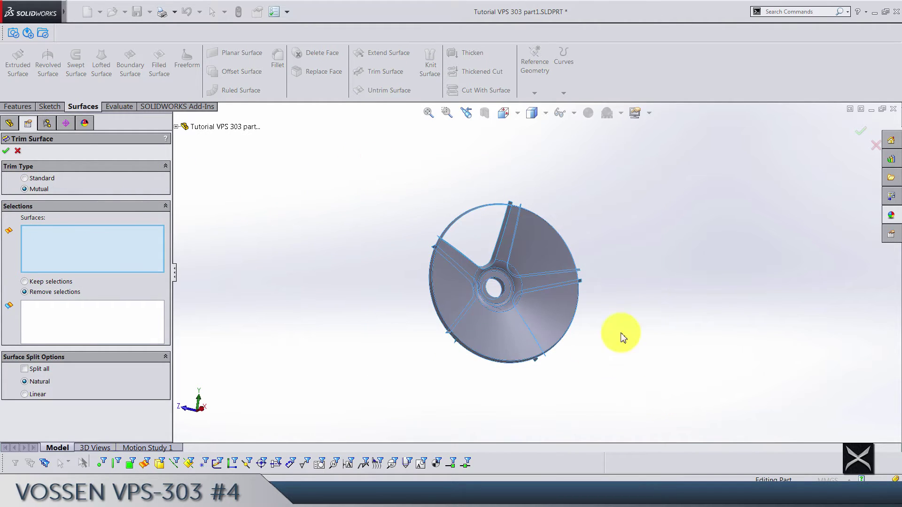
pyautogui.scroll(-2, 606, 244)
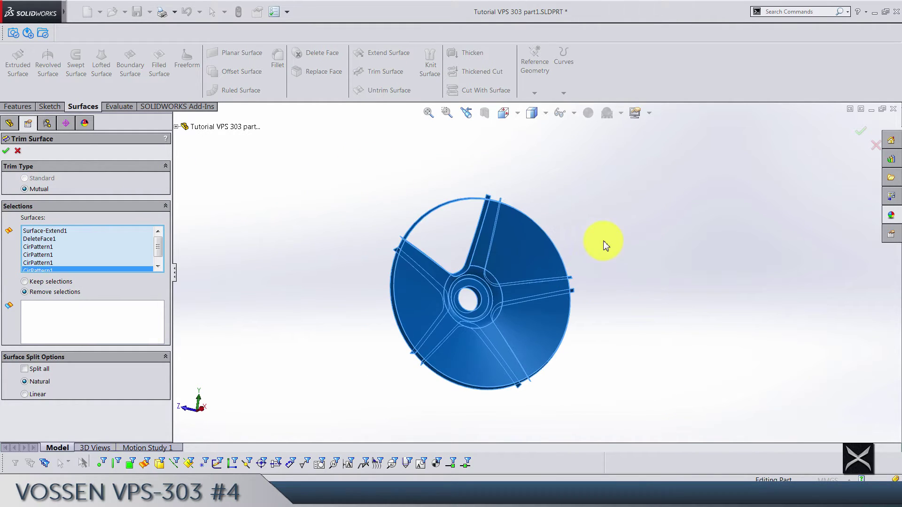
# Step: Remove the four remaining disc sectors between the spokes and complete the mutual trim
pyautogui.click(107, 321)
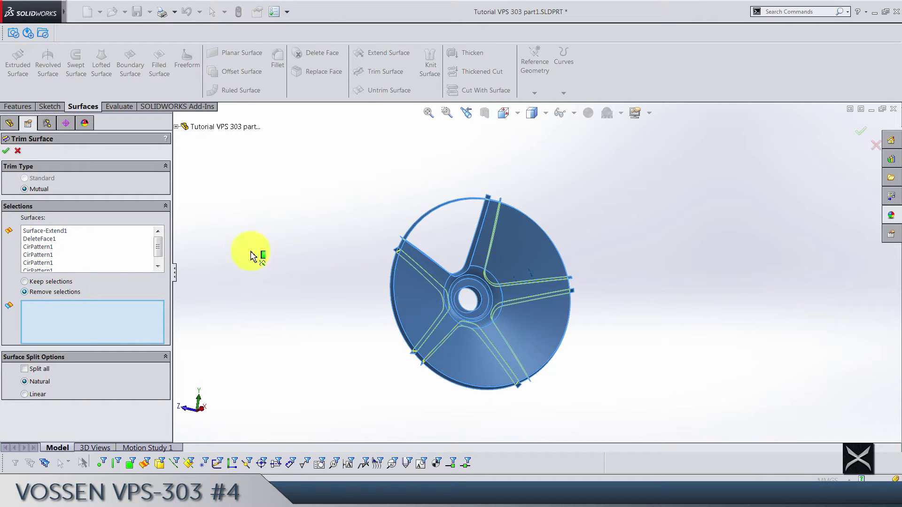
pyautogui.click(403, 296)
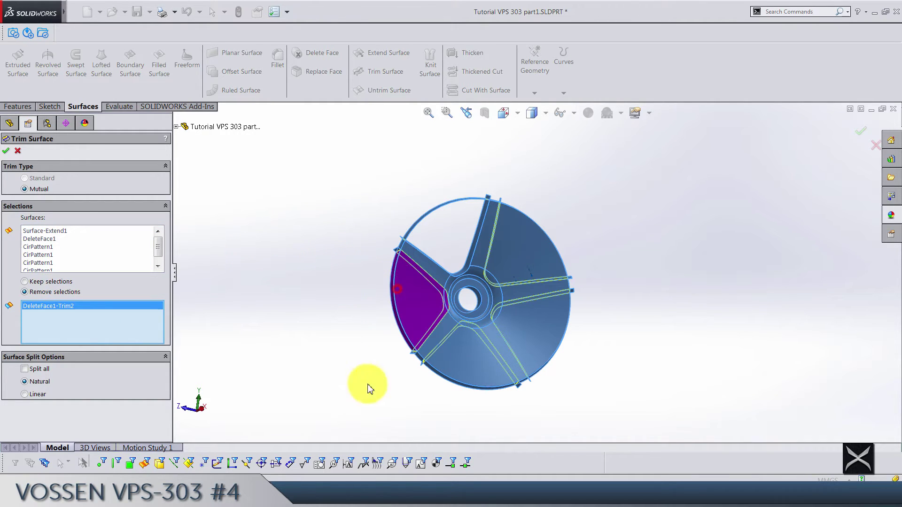
pyautogui.click(461, 364)
pyautogui.click(540, 342)
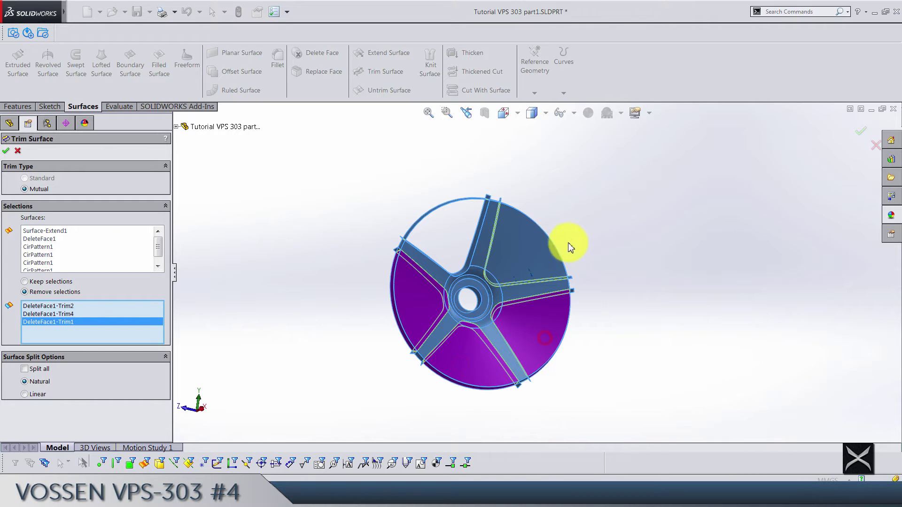
pyautogui.click(545, 246)
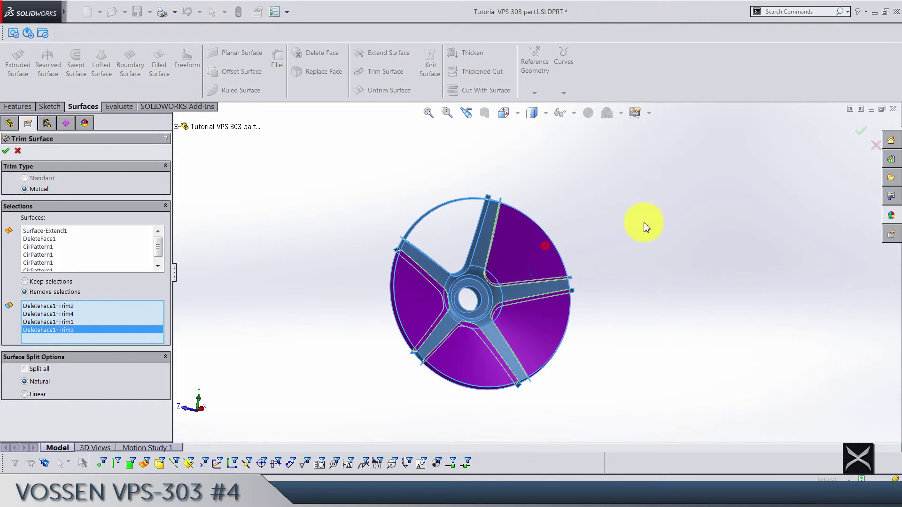
pyautogui.click(6, 150)
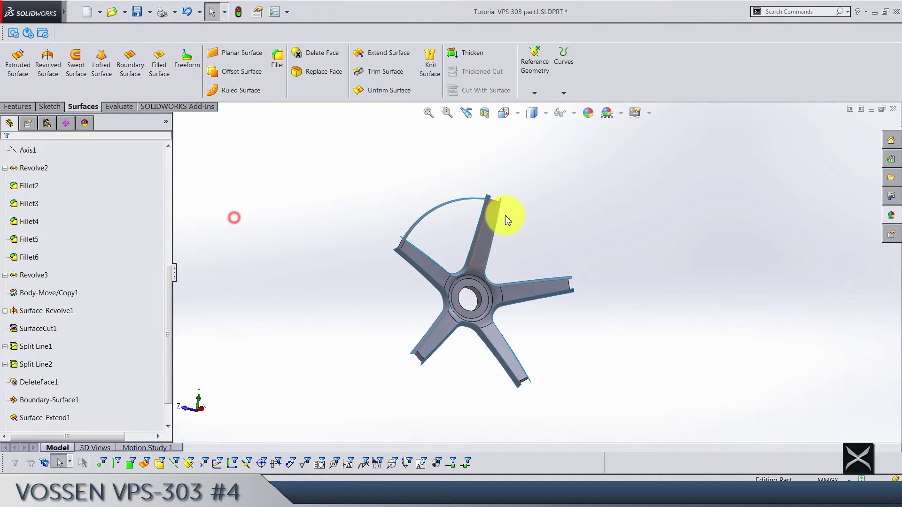
# Step: Set up a standard Trim Surface using the trimmed five-spoke face surface as the trim tool
pyautogui.moveTo(507, 221); pyautogui.dragTo(498, 298, button='middle')
pyautogui.scroll(-3, 500, 219)
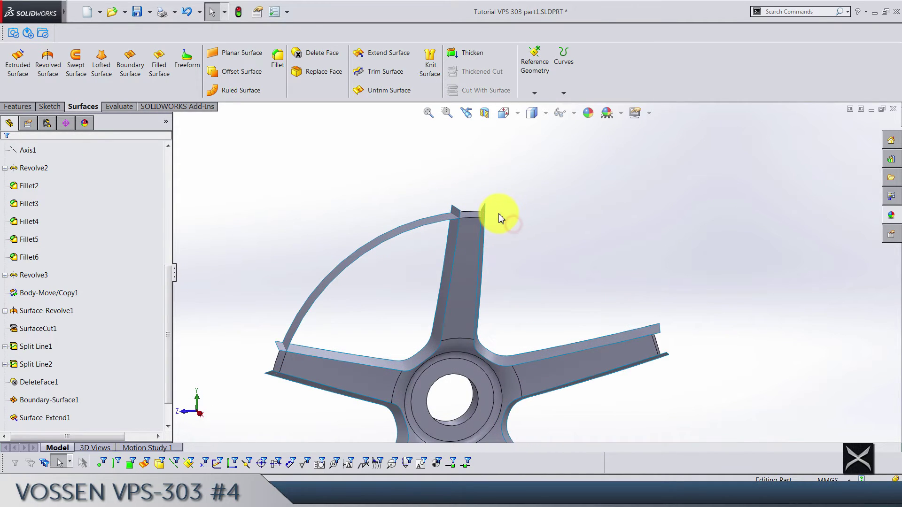
pyautogui.click(374, 76)
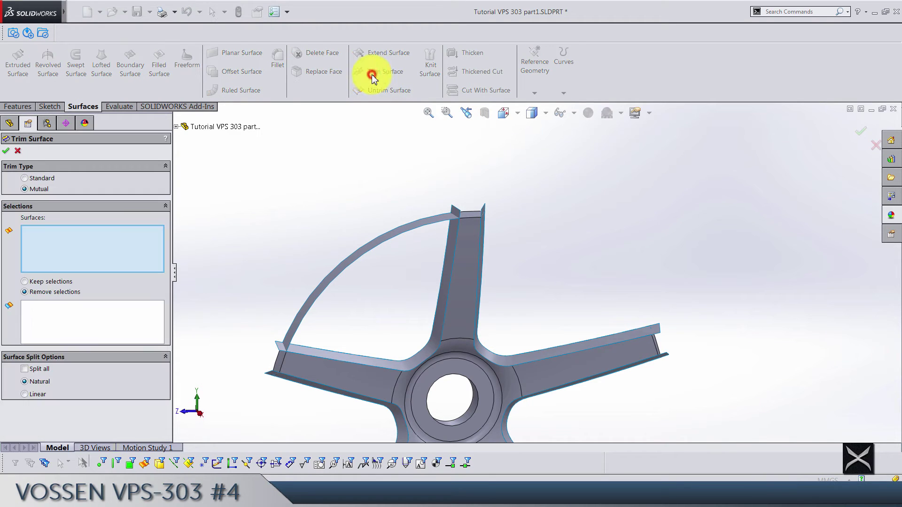
pyautogui.click(51, 180)
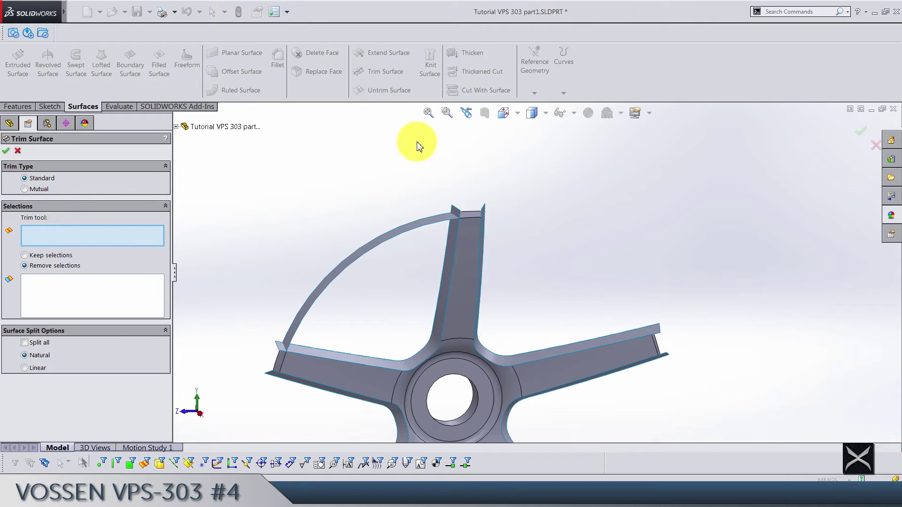
pyautogui.click(472, 238)
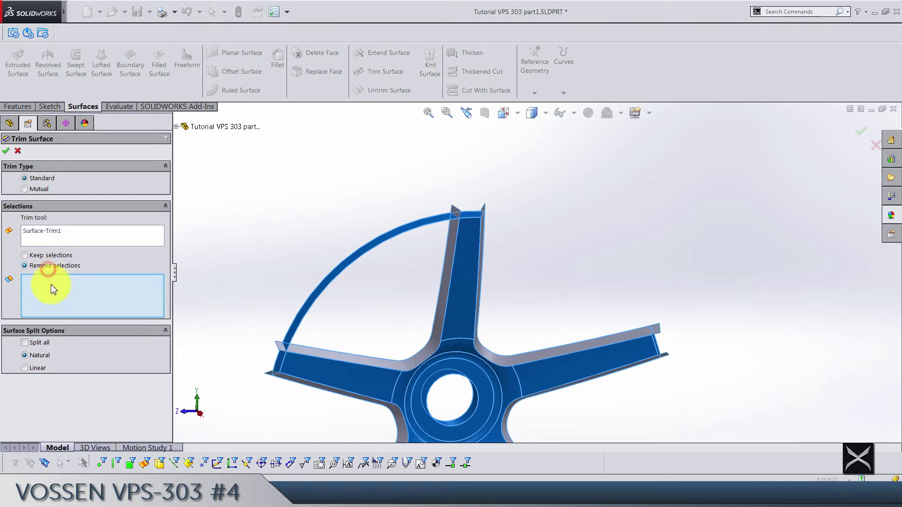
# Step: Mark the side-wall pieces overhanging the tips of the two spokes joined by the rim arc for removal
pyautogui.scroll(-8, 459, 192)
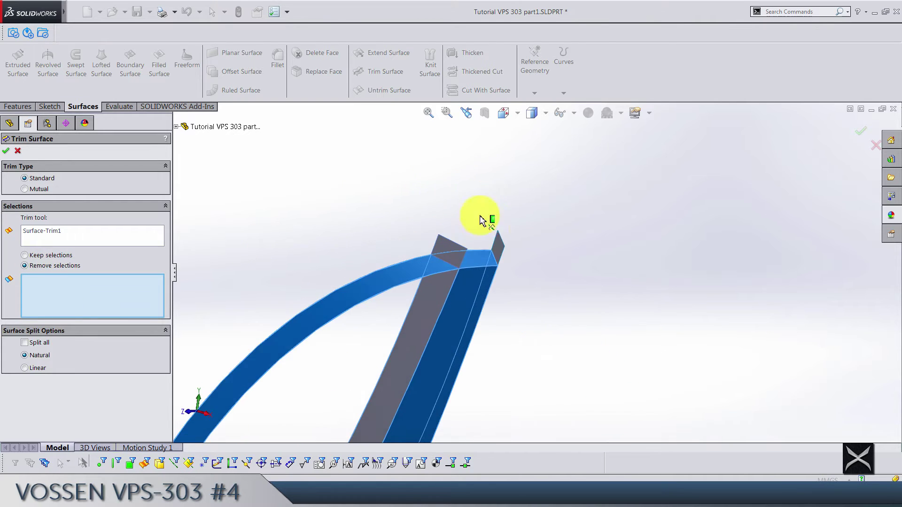
pyautogui.scroll(-2, 411, 268)
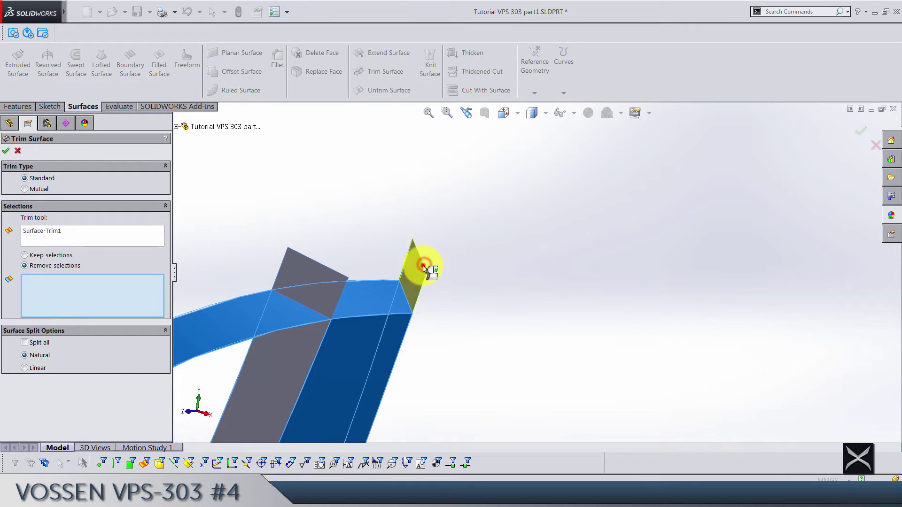
pyautogui.click(424, 268)
pyautogui.click(323, 282)
pyautogui.scroll(6, 464, 238)
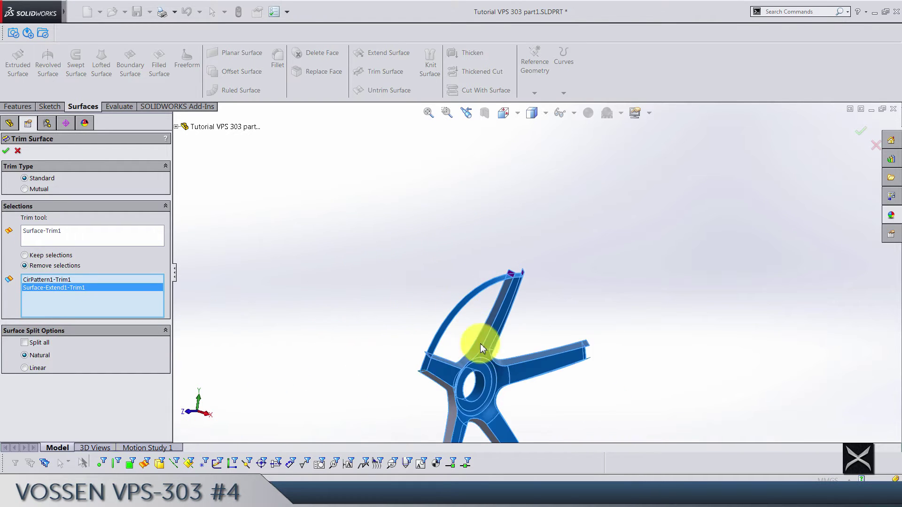
pyautogui.scroll(-8, 481, 348)
pyautogui.click(394, 231)
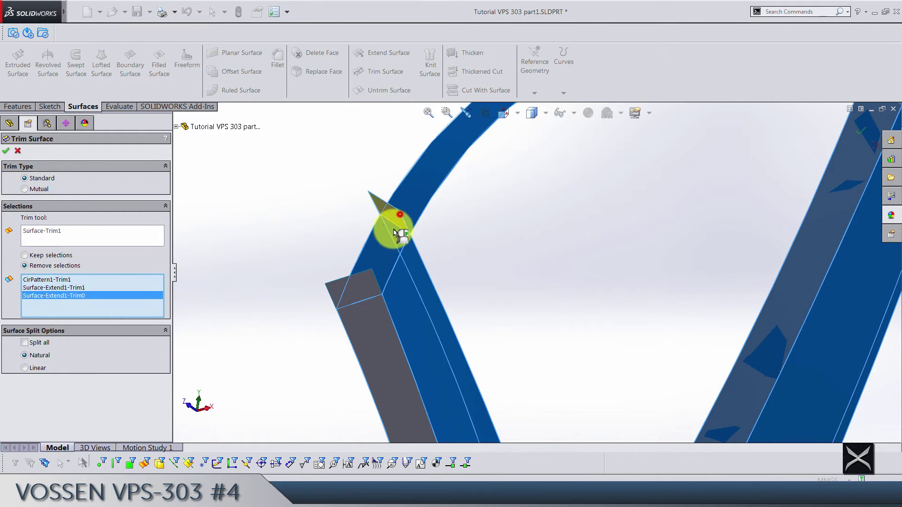
pyautogui.click(353, 296)
# Step: Mark the overhanging side-wall pieces at the tips of the next two spokes for removal
pyautogui.scroll(7, 584, 346)
pyautogui.moveTo(584, 388); pyautogui.dragTo(489, 318, button='middle')
pyautogui.scroll(-8, 466, 370)
pyautogui.click(412, 352)
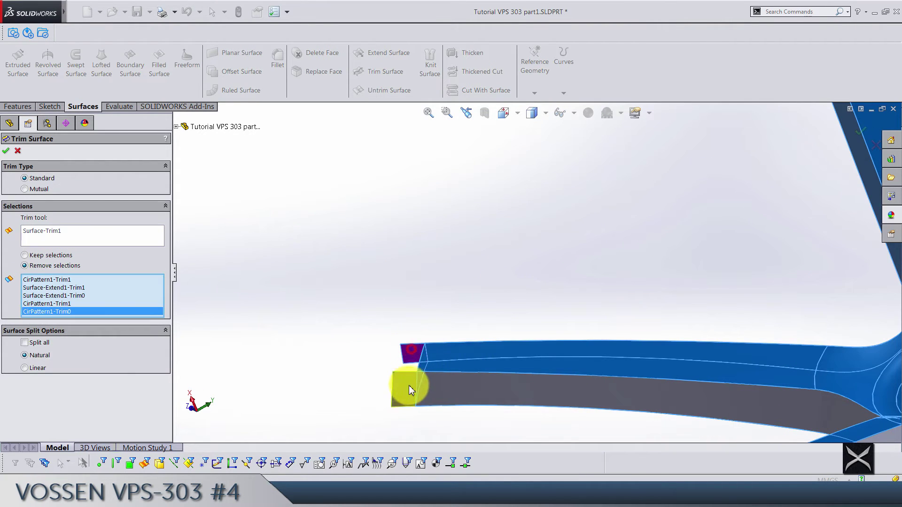
pyautogui.scroll(6, 605, 355)
pyautogui.scroll(-5, 611, 378)
pyautogui.click(574, 375)
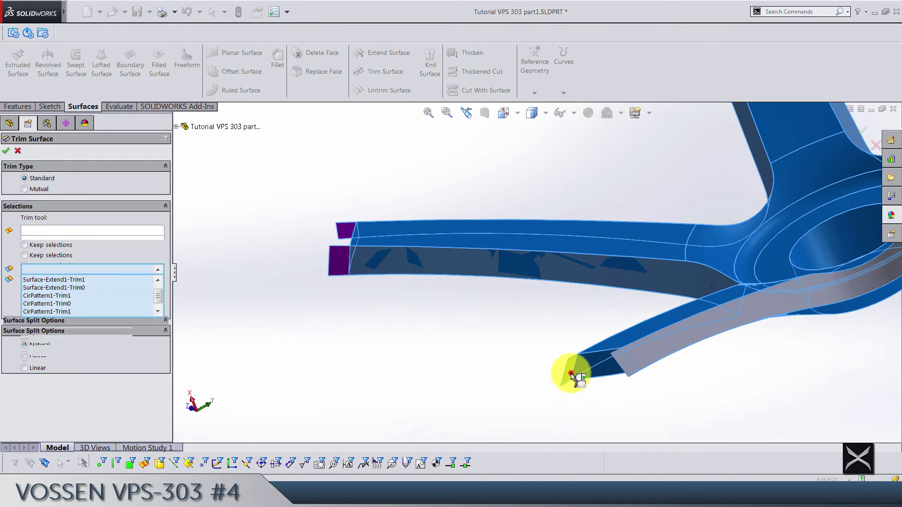
pyautogui.scroll(4, 566, 399)
pyautogui.scroll(-4, 614, 367)
pyautogui.click(614, 364)
pyautogui.scroll(5, 705, 328)
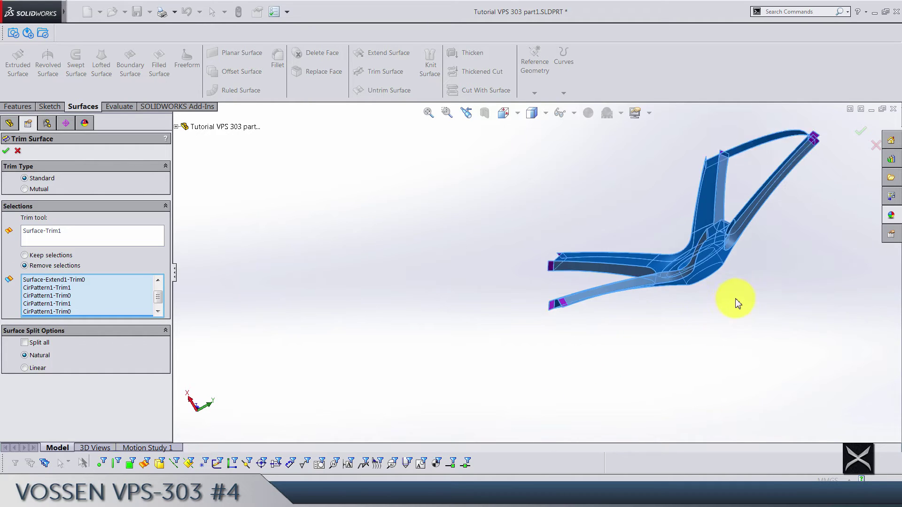
# Step: Mark both overhanging side-wall pieces at the last spoke's tip for removal and complete the standard trim
pyautogui.moveTo(739, 302); pyautogui.dragTo(745, 262, button='middle')
pyautogui.scroll(-6, 638, 285)
pyautogui.scroll(-2, 637, 283)
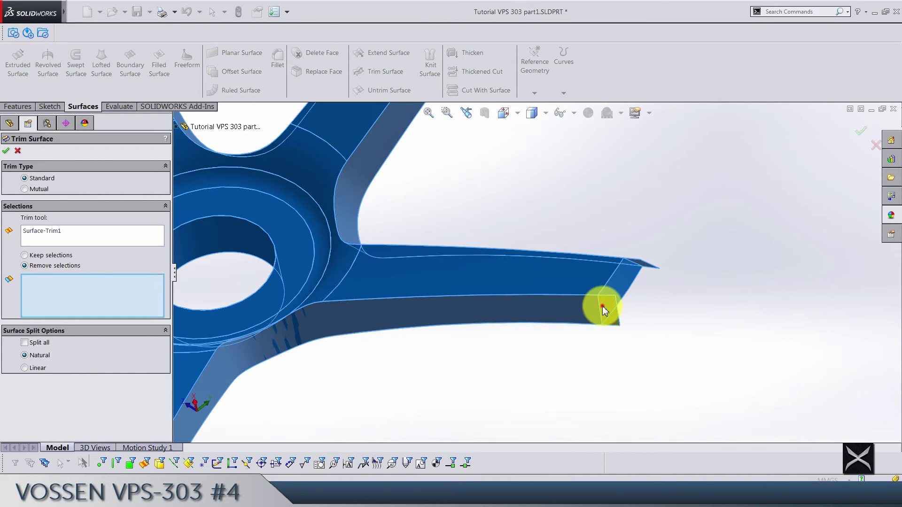
pyautogui.click(601, 305)
pyautogui.moveTo(602, 305)
pyautogui.mouseDown(button='middle')
pyautogui.moveTo(650, 364)
pyautogui.moveTo(613, 294)
pyautogui.mouseUp(button='middle')
pyautogui.click(644, 244)
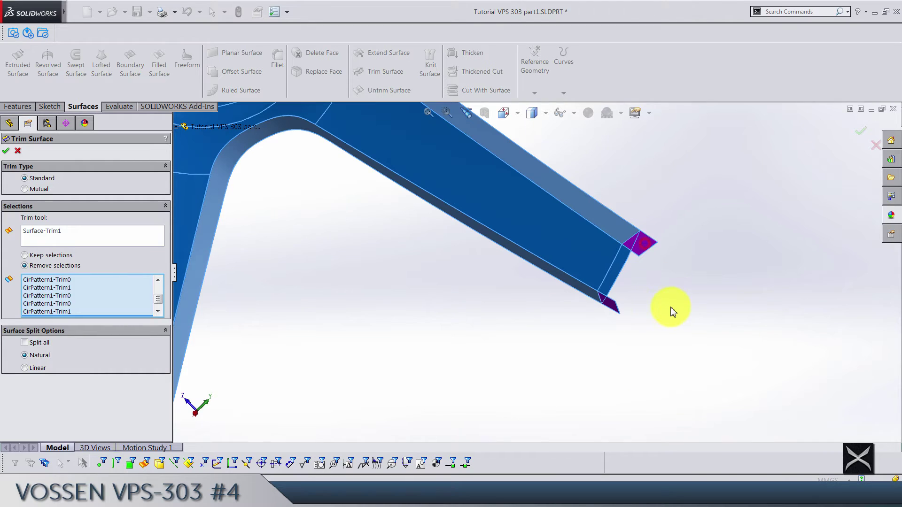
pyautogui.press('Return')
# Step: Trim away the leftover rim arc between the two upper spokes, using the side-wall surface between them as the trim tool
pyautogui.scroll(5, 587, 306)
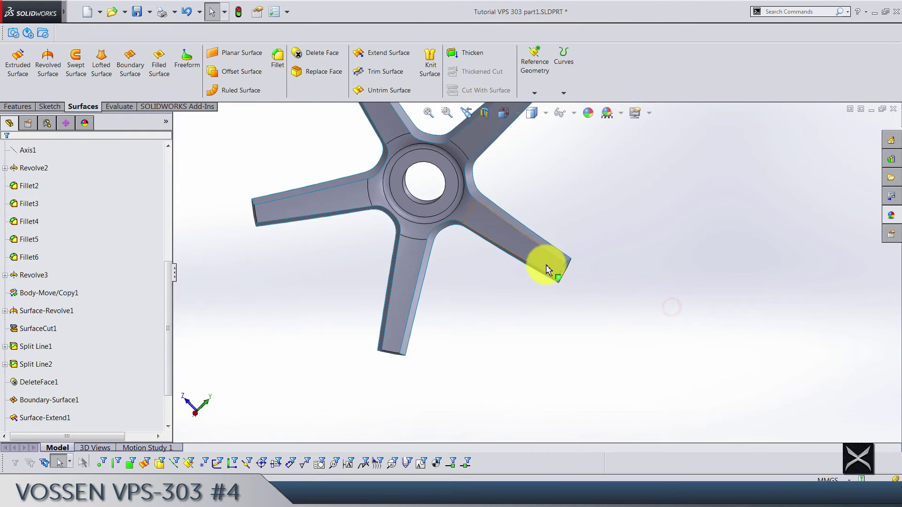
pyautogui.moveTo(544, 268); pyautogui.dragTo(528, 241, button='middle')
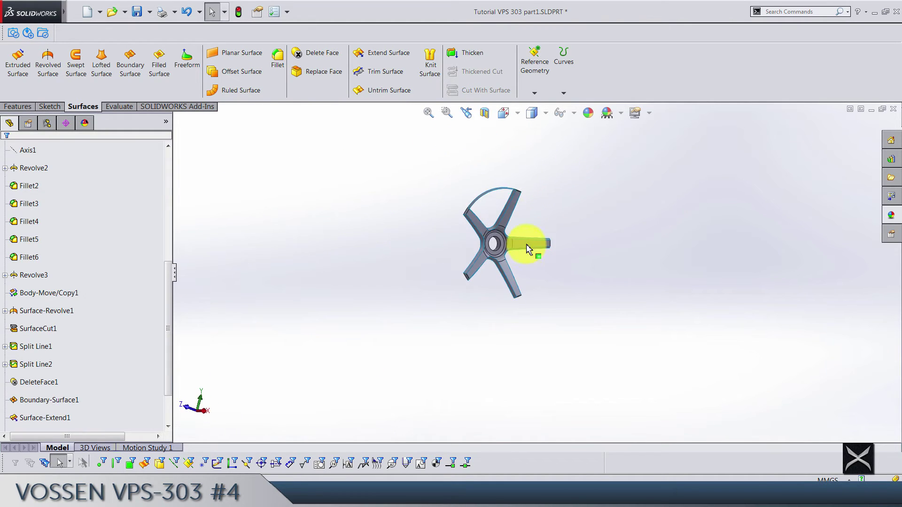
pyautogui.scroll(-3, 475, 177)
pyautogui.click(387, 72)
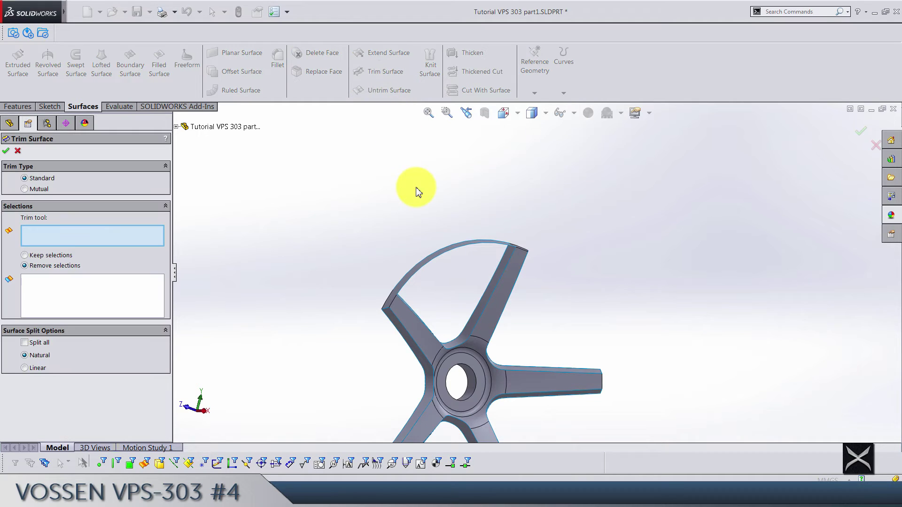
pyautogui.moveTo(422, 236); pyautogui.dragTo(422, 247, button='middle')
pyautogui.scroll(-2, 469, 258)
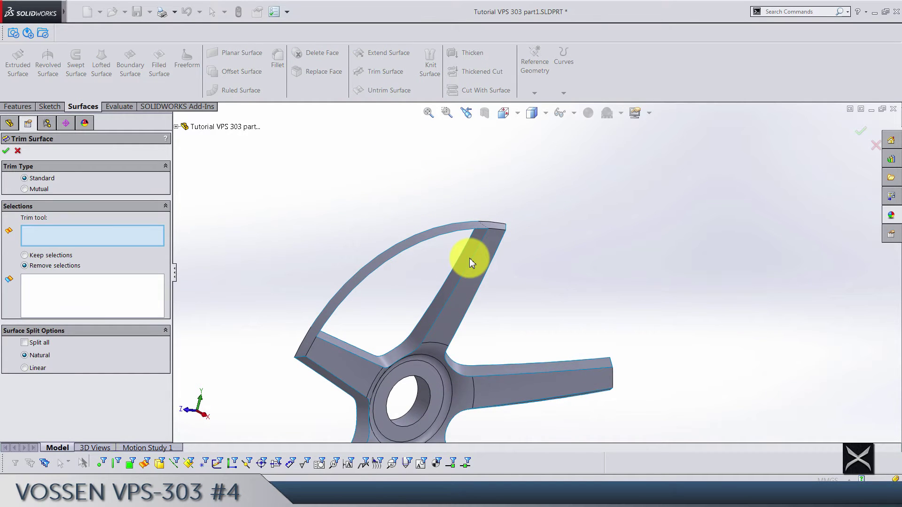
pyautogui.scroll(-1, 470, 257)
pyautogui.click(460, 282)
pyautogui.moveTo(459, 278); pyautogui.dragTo(329, 322, button='middle')
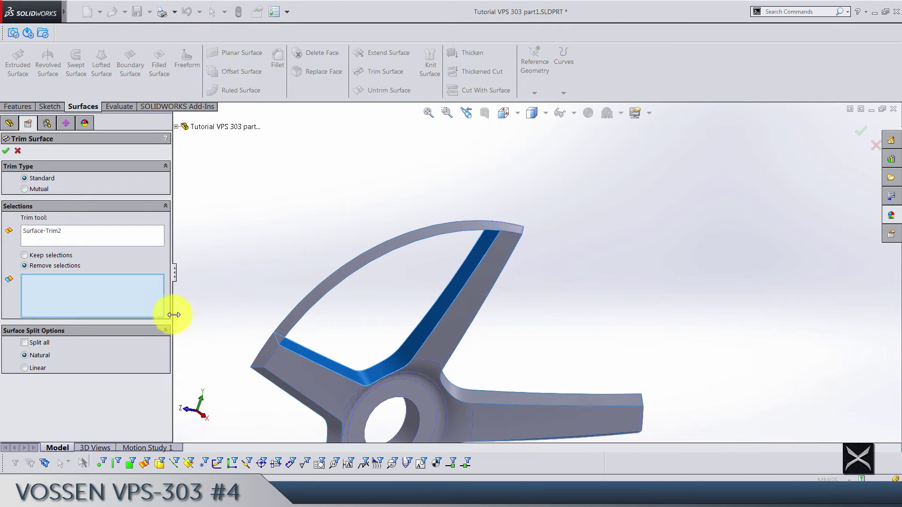
pyautogui.click(396, 239)
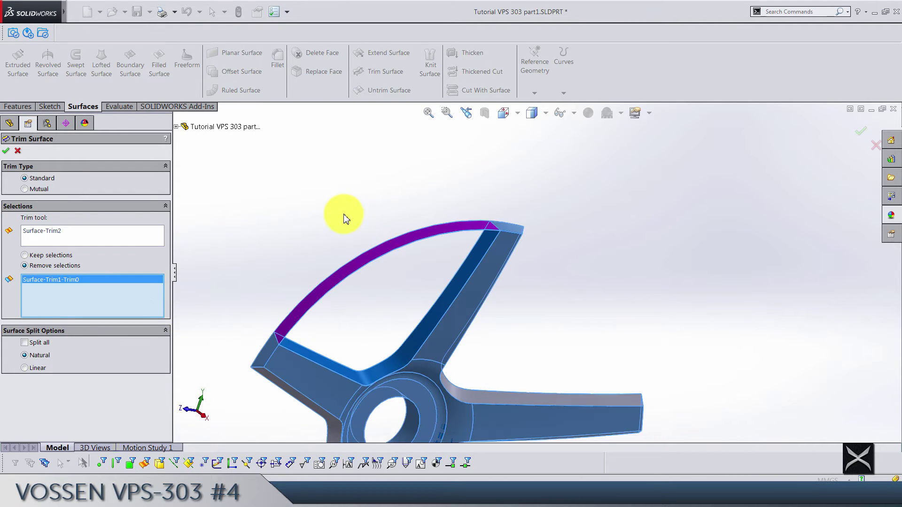
pyautogui.press('Return')
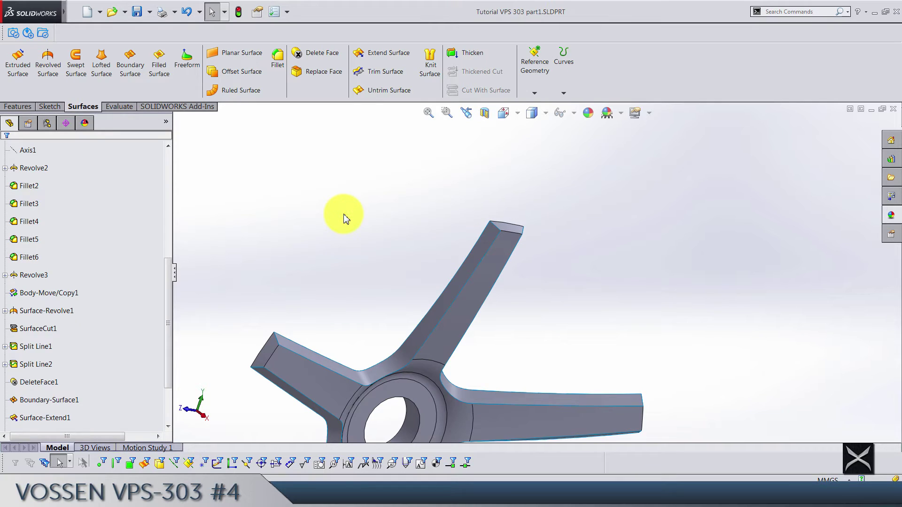
pyautogui.scroll(4, 359, 217)
pyautogui.scroll(2, 254, 86)
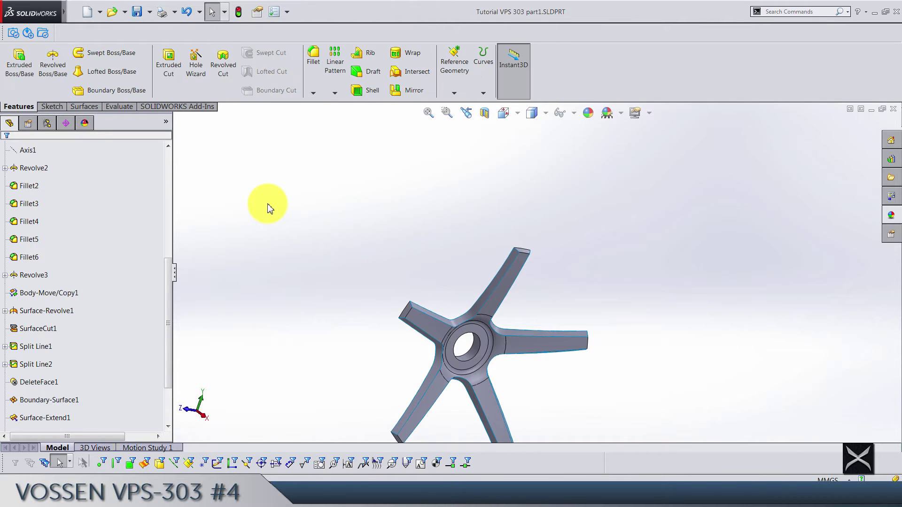
pyautogui.moveTo(541, 293); pyautogui.dragTo(555, 359, button='middle')
pyautogui.scroll(-3, 543, 348)
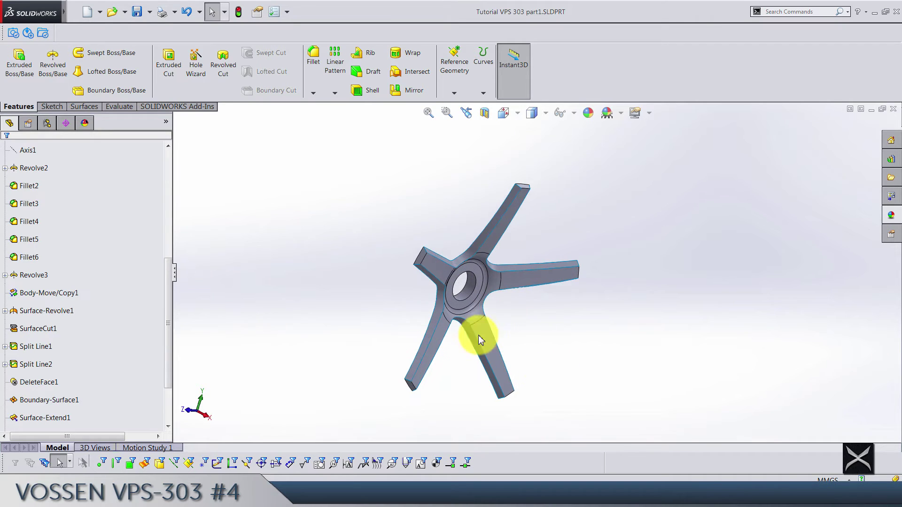
pyautogui.scroll(-2, 105, 337)
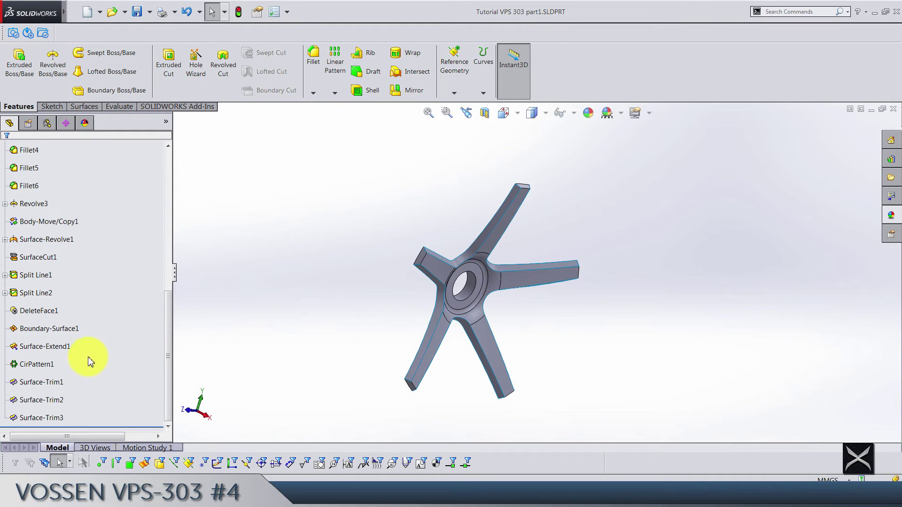
# Step: Suppress the surface extension, the circular pattern and the three surface trims
pyautogui.moveTo(85, 395); pyautogui.dragTo(56, 419)
pyautogui.rightClick(55, 417)
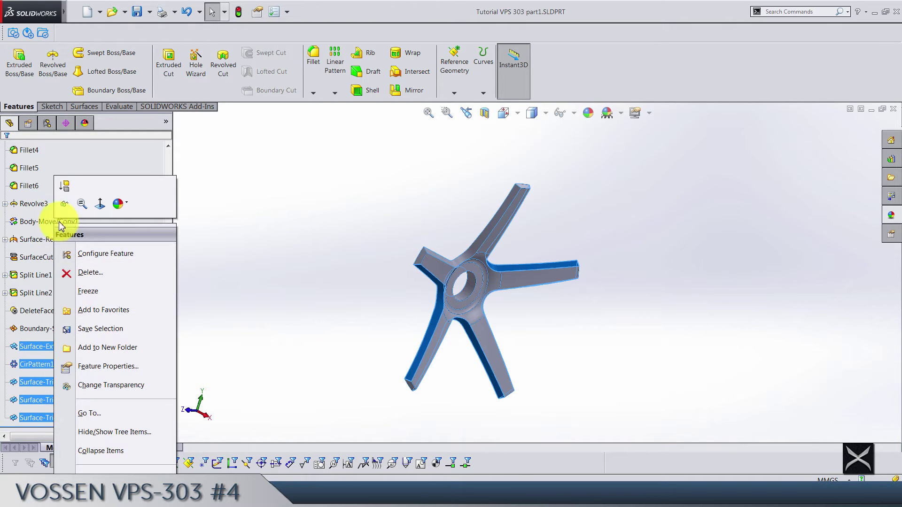
pyautogui.click(66, 195)
# Step: Examine how the unextended side-wall boundary surface meets the rim band at the spoke opening's outer corner
pyautogui.scroll(-3, 528, 262)
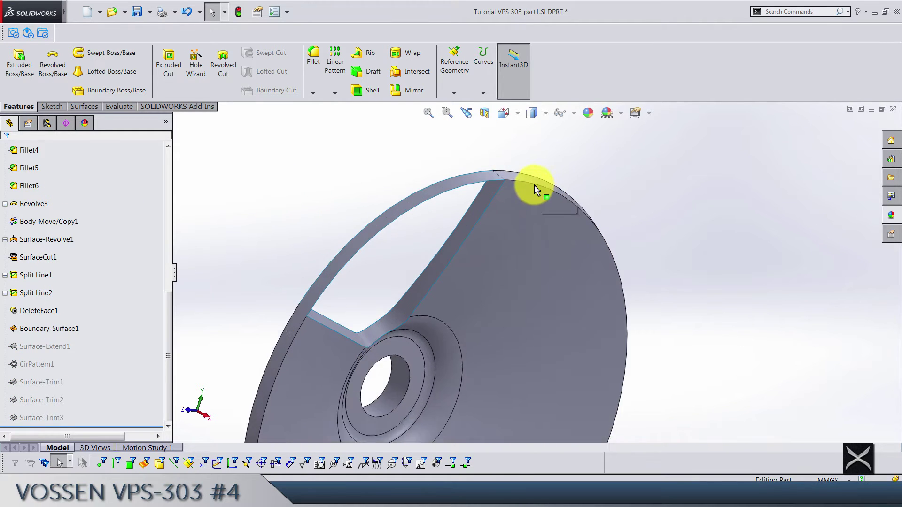
pyautogui.moveTo(536, 187); pyautogui.dragTo(365, 261, button='middle')
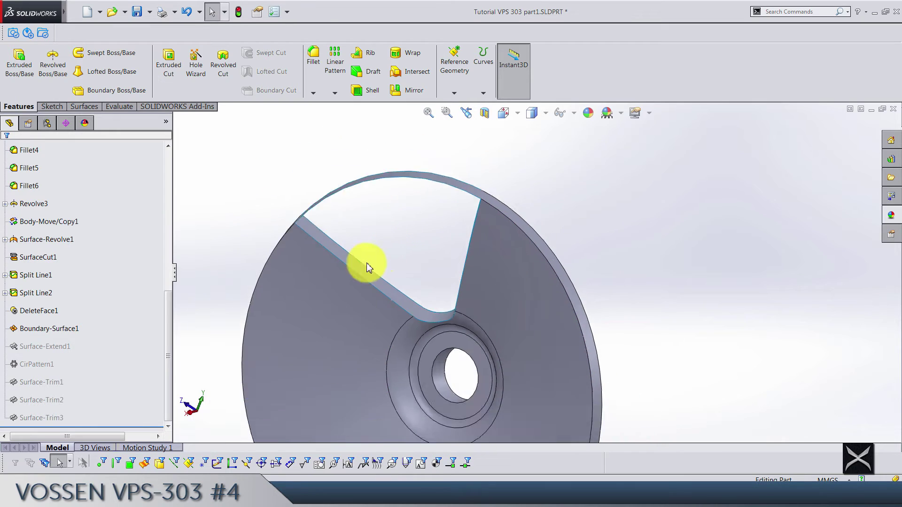
pyautogui.scroll(-4, 439, 239)
pyautogui.click(414, 298)
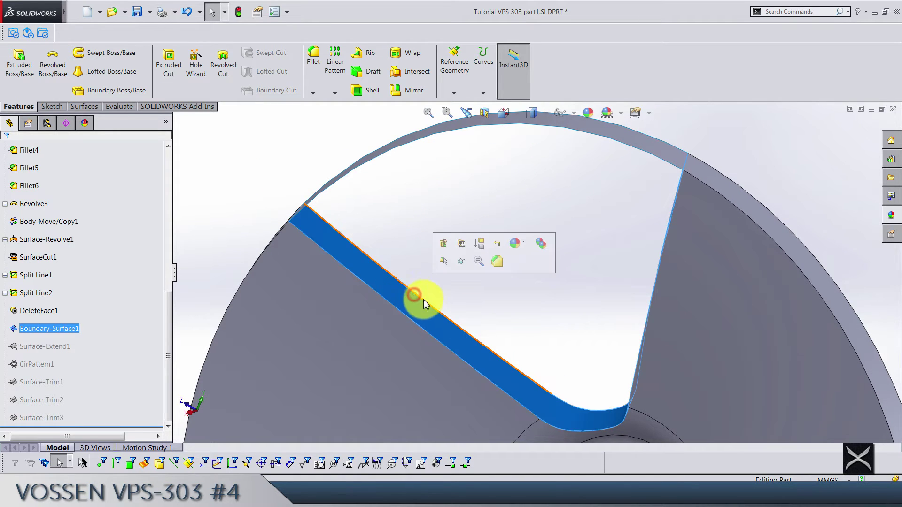
pyautogui.click(403, 224)
pyautogui.moveTo(397, 272); pyautogui.dragTo(347, 241, button='middle')
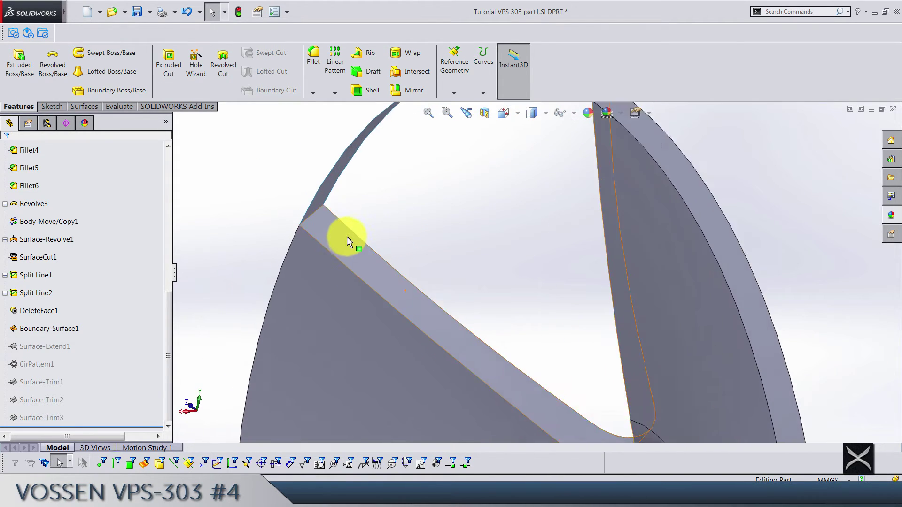
pyautogui.scroll(-8, 351, 207)
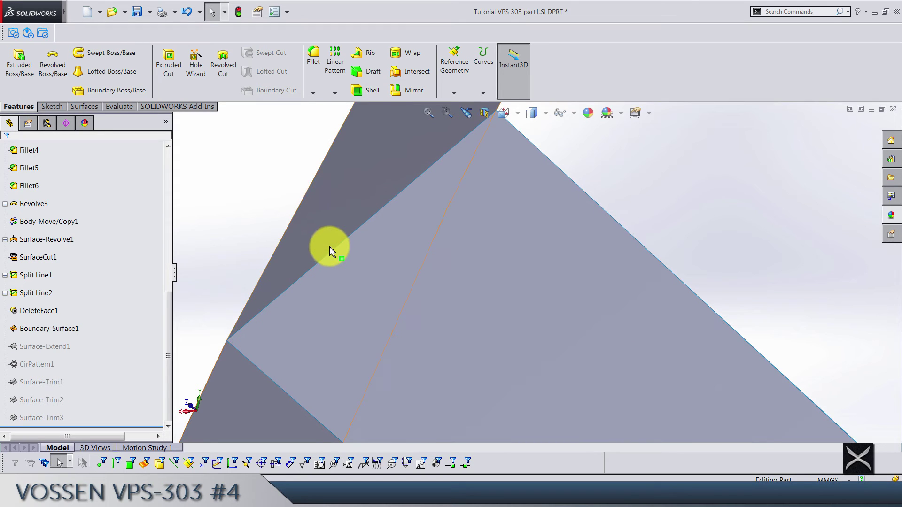
pyautogui.moveTo(362, 272); pyautogui.dragTo(602, 308, button='middle')
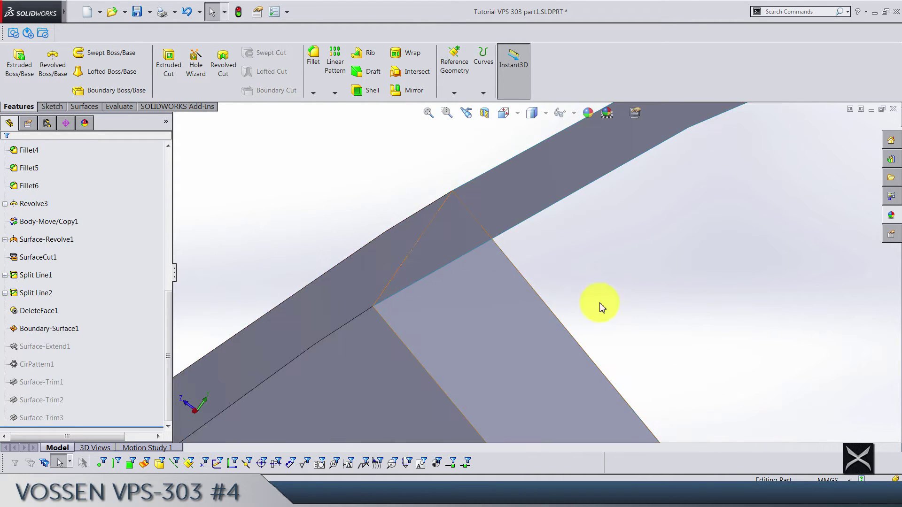
pyautogui.scroll(10, 601, 303)
pyautogui.moveTo(677, 296)
pyautogui.mouseDown(button='middle')
pyautogui.moveTo(613, 307)
pyautogui.moveTo(477, 284)
pyautogui.moveTo(459, 258)
pyautogui.mouseUp(button='middle')
pyautogui.click(478, 283)
pyautogui.click(622, 322)
pyautogui.scroll(-2, 291, 67)
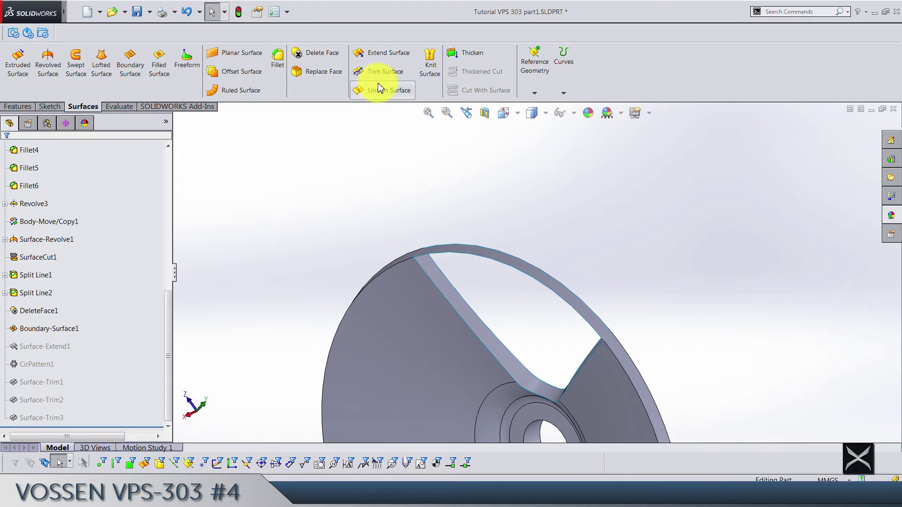
pyautogui.click(378, 77)
pyautogui.click(428, 260)
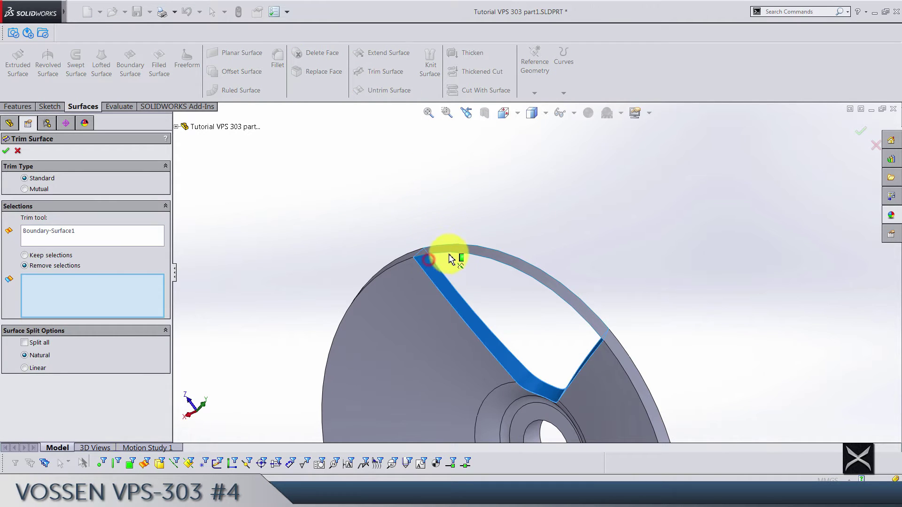
pyautogui.scroll(-5, 540, 237)
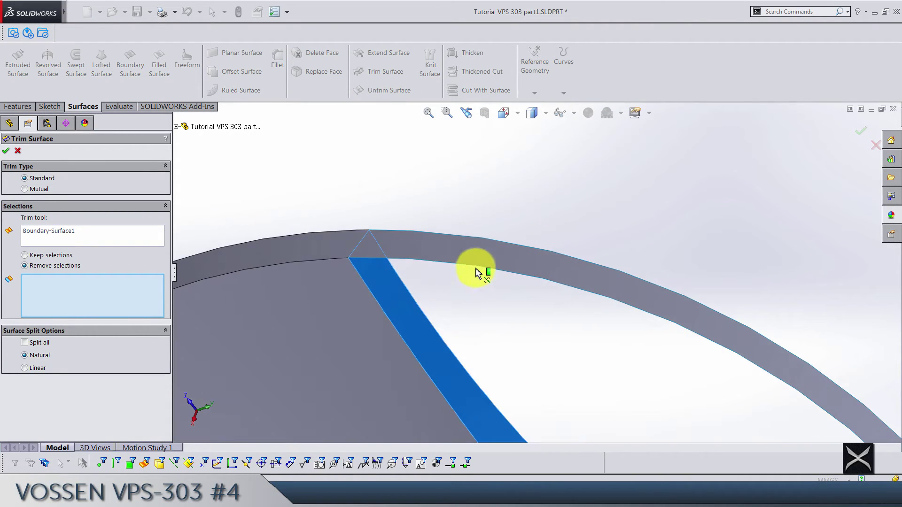
pyautogui.moveTo(491, 302); pyautogui.dragTo(472, 216, button='middle')
pyautogui.scroll(3, 467, 190)
pyautogui.scroll(-4, 413, 179)
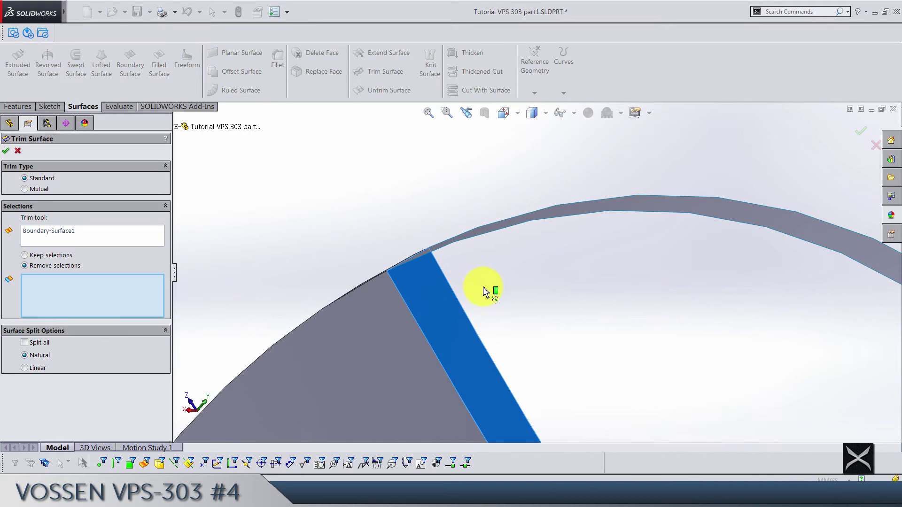
pyautogui.moveTo(483, 287); pyautogui.dragTo(453, 249, button='middle')
pyautogui.scroll(-4, 430, 257)
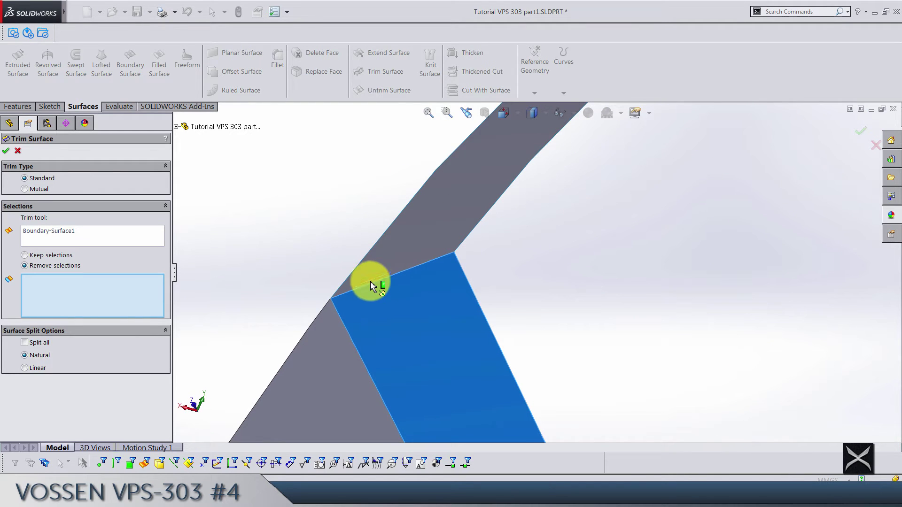
pyautogui.scroll(4, 588, 255)
pyautogui.moveTo(594, 257); pyautogui.dragTo(612, 333, button='middle')
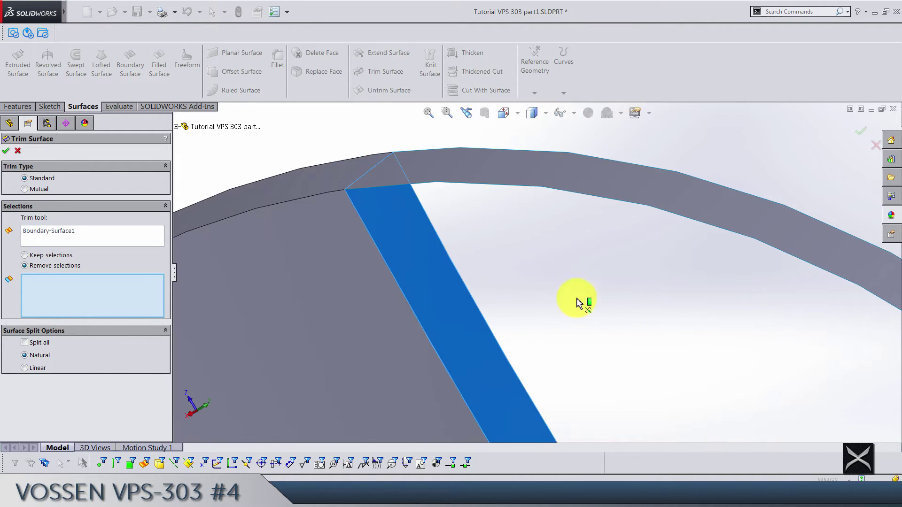
pyautogui.scroll(2, 549, 258)
pyautogui.scroll(-2, 543, 249)
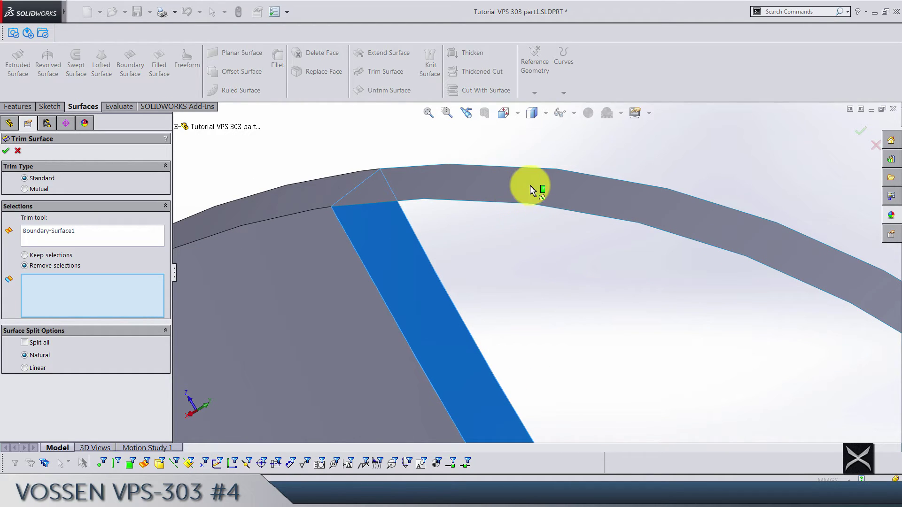
pyautogui.rightClick(523, 271)
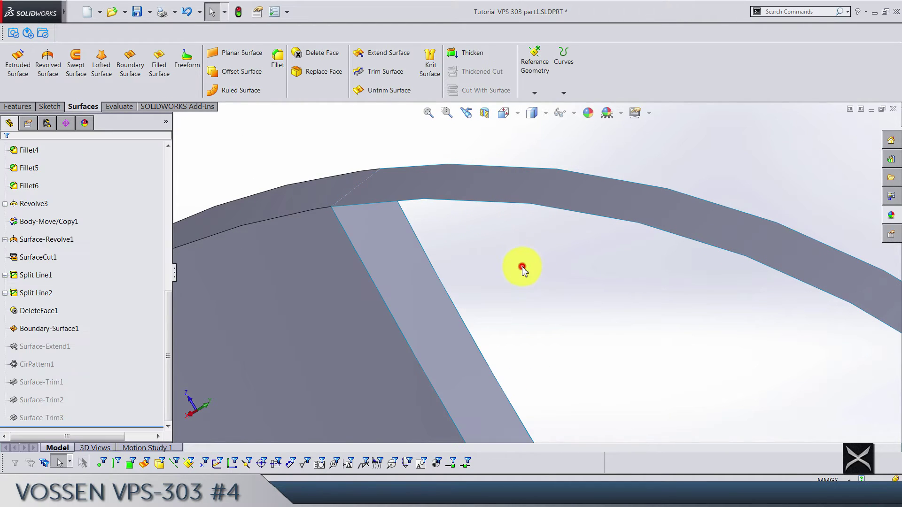
# Step: Unsuppress the surface extension, followed by the circular pattern and the three surface trims
pyautogui.rightClick(66, 350)
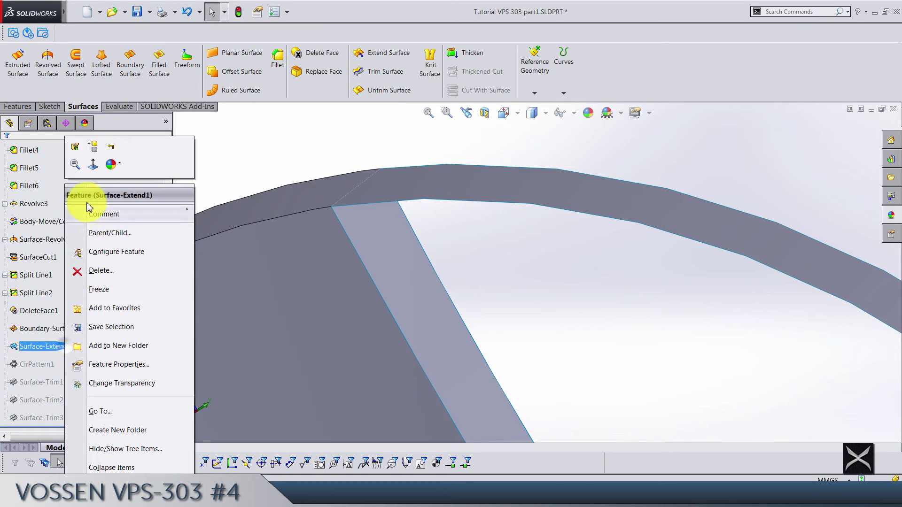
pyautogui.click(96, 149)
pyautogui.scroll(5, 528, 286)
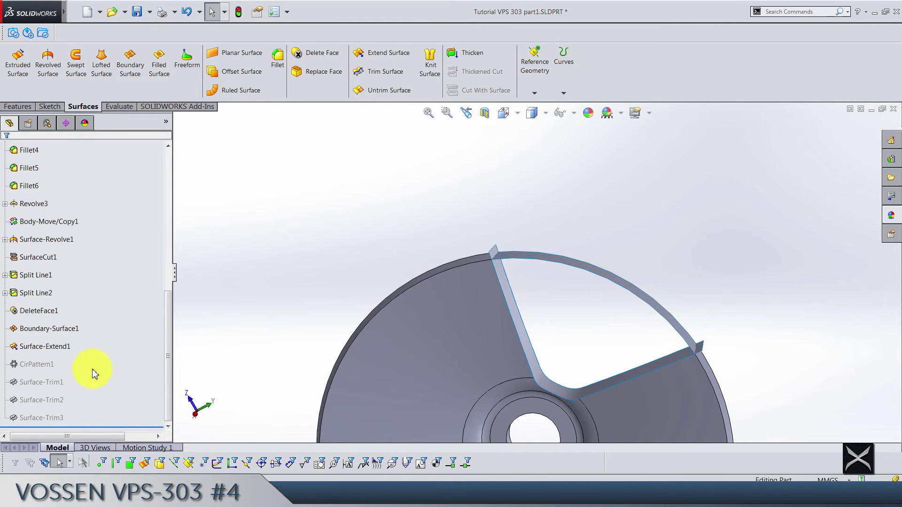
pyautogui.moveTo(66, 413); pyautogui.dragTo(52, 413)
pyautogui.rightClick(52, 413)
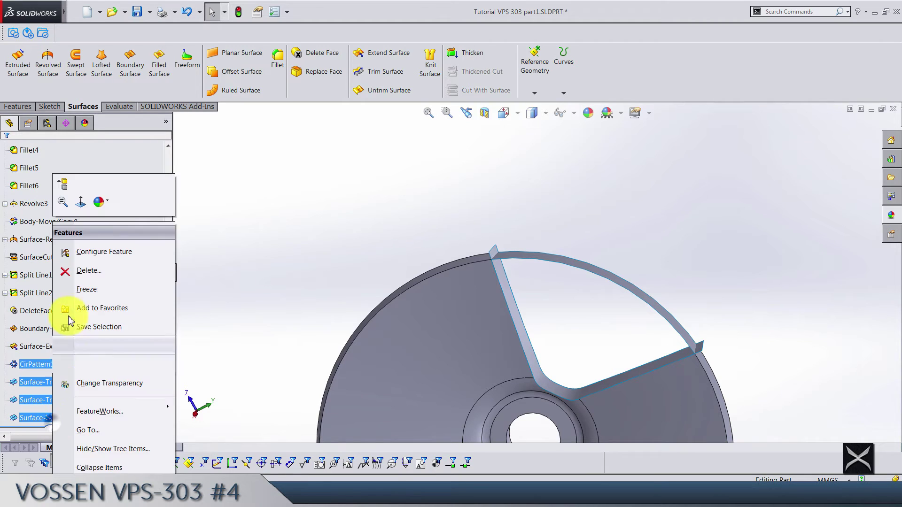
pyautogui.click(64, 187)
pyautogui.click(339, 208)
# Step: Knit all visible surface bodies of the five-spoke centre together and form a solid
pyautogui.scroll(5, 484, 229)
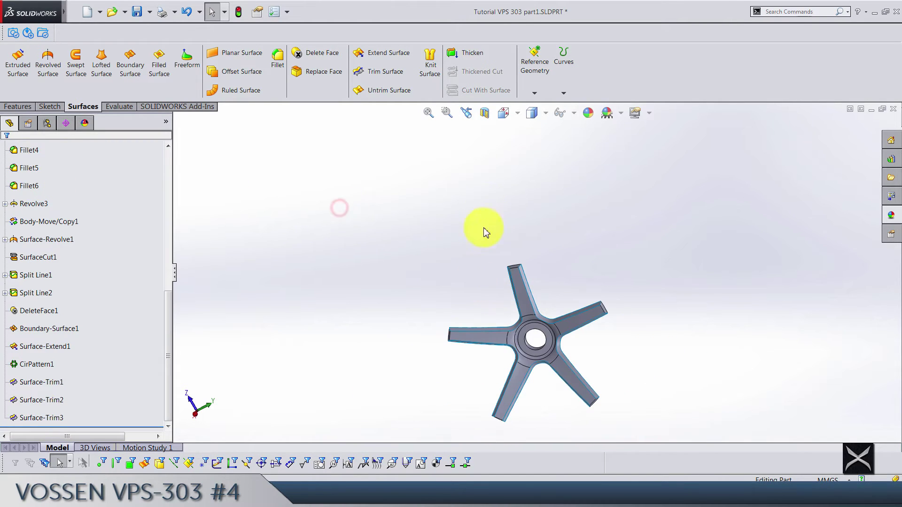
pyautogui.click(507, 116)
pyautogui.click(583, 151)
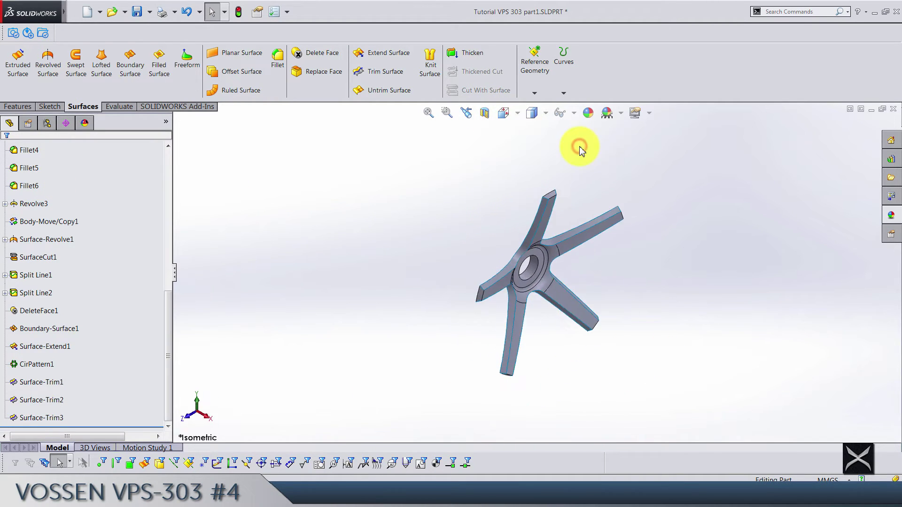
pyautogui.scroll(2, 386, 84)
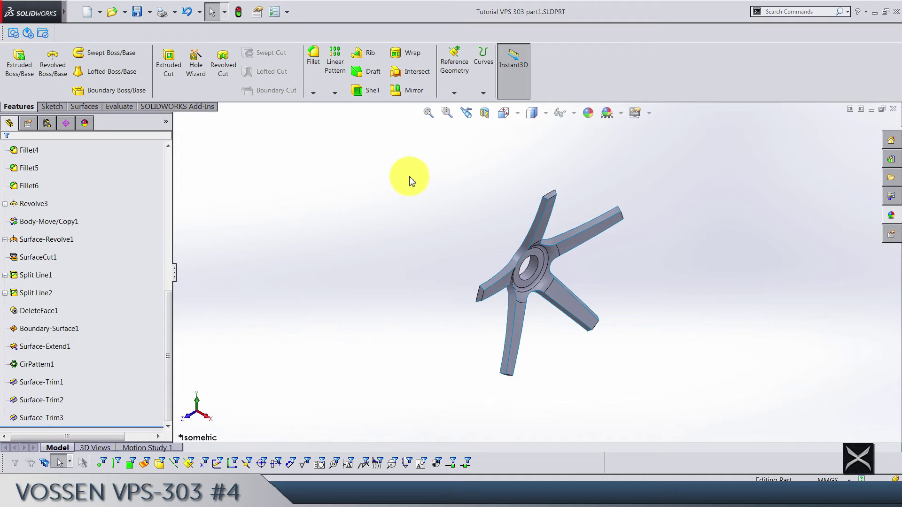
pyautogui.scroll(-2, 357, 63)
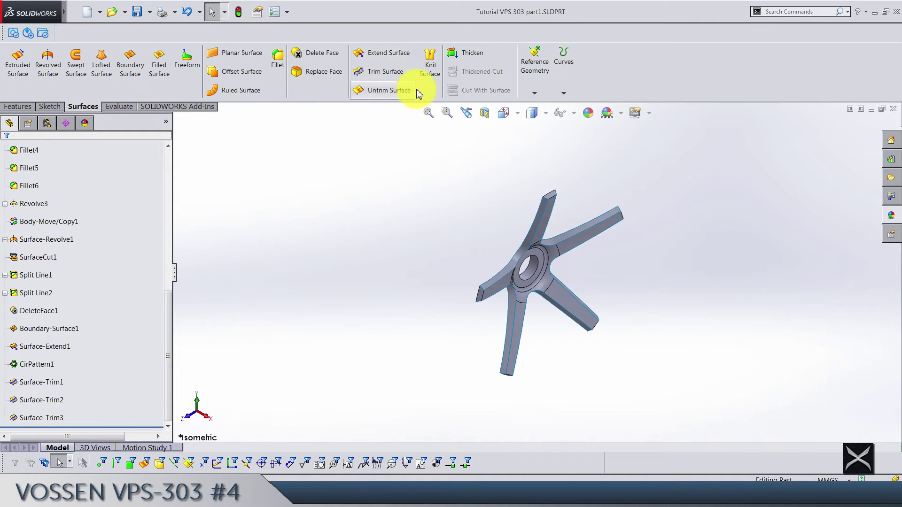
pyautogui.click(435, 87)
pyautogui.moveTo(460, 226); pyautogui.dragTo(409, 171, button='middle')
pyautogui.moveTo(389, 142); pyautogui.dragTo(680, 428)
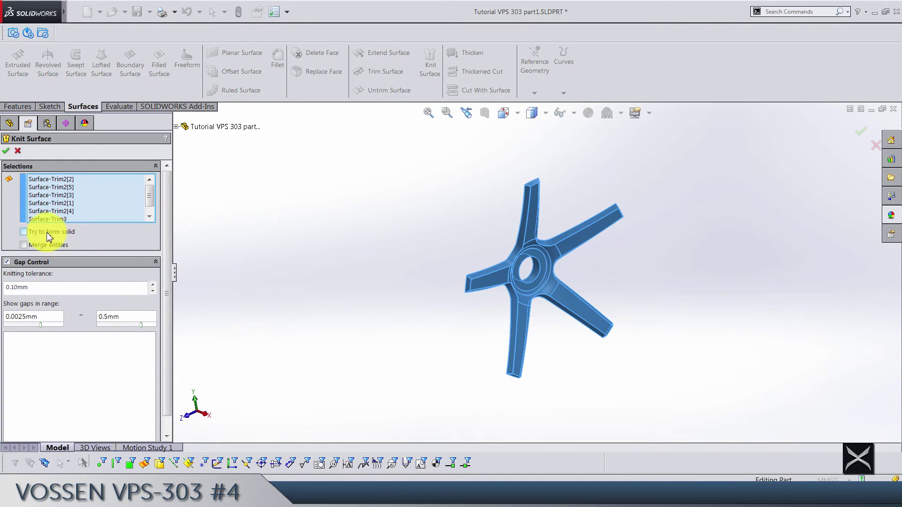
pyautogui.click(7, 152)
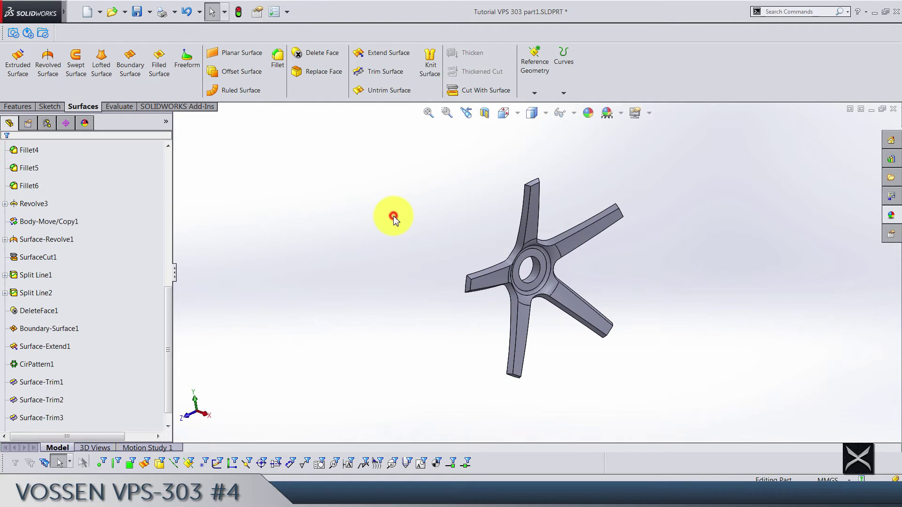
# Step: Show the hidden Surface-Revolve1 surface body behind the knitted spokes
pyautogui.moveTo(539, 232); pyautogui.dragTo(509, 187, button='middle')
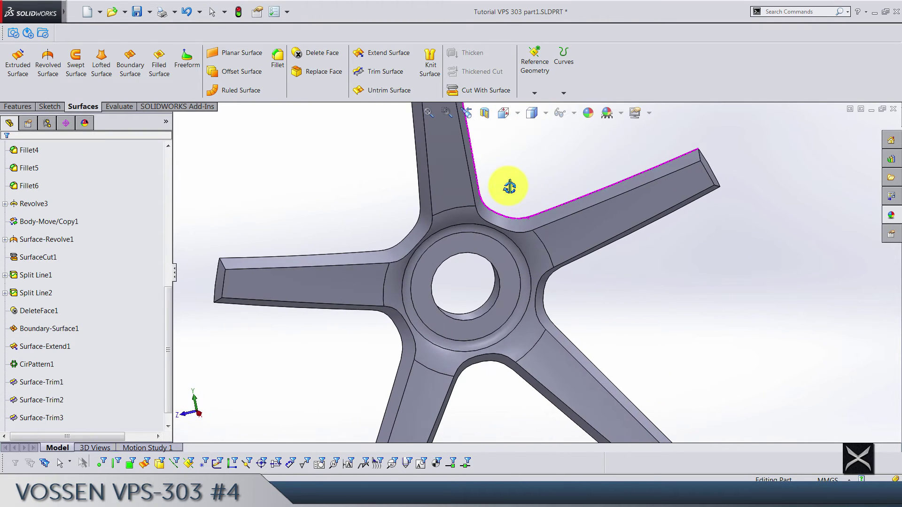
pyautogui.scroll(-3, 510, 188)
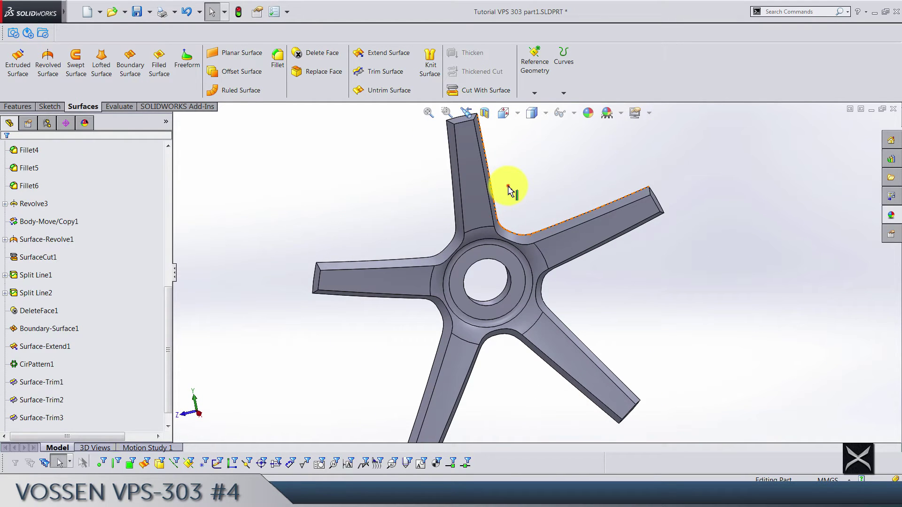
pyautogui.click(508, 186)
pyautogui.scroll(4, 540, 207)
pyautogui.moveTo(551, 218); pyautogui.dragTo(475, 195, button='middle')
pyautogui.scroll(2, 366, 61)
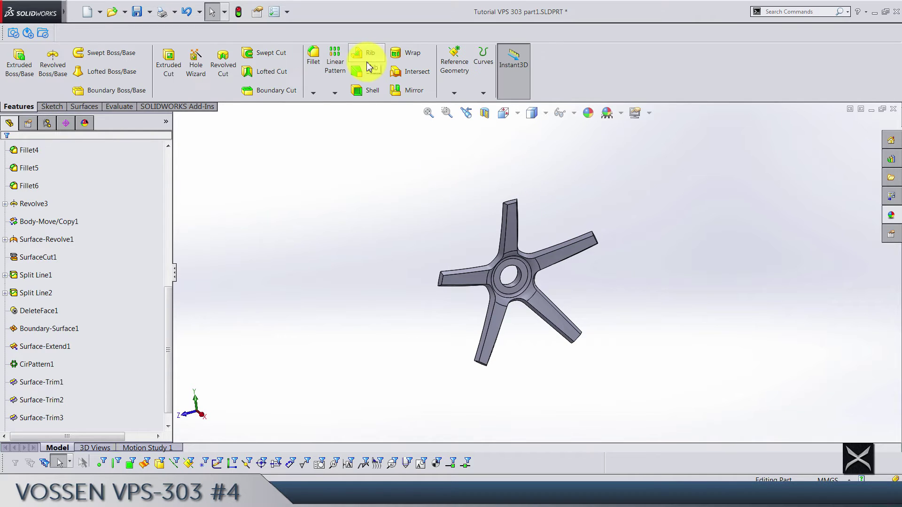
pyautogui.scroll(7, 94, 262)
pyautogui.click(15, 230)
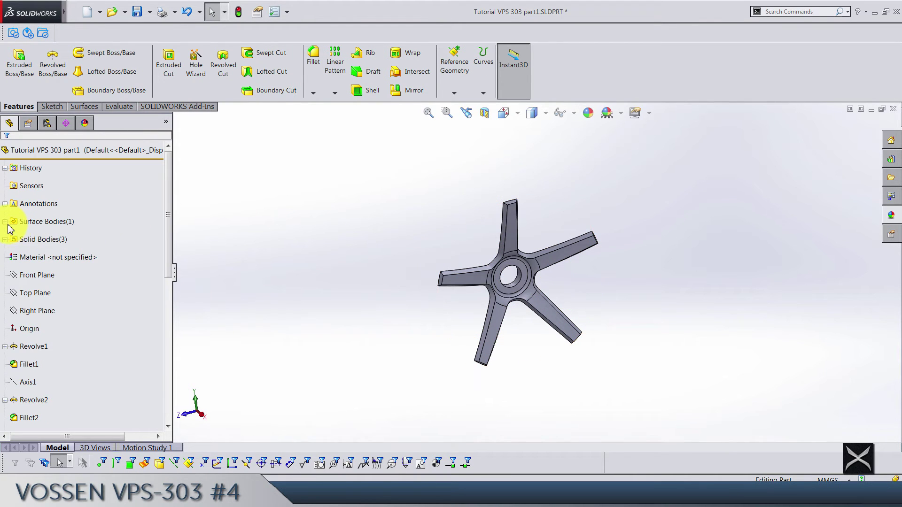
pyautogui.click(7, 221)
pyautogui.click(40, 242)
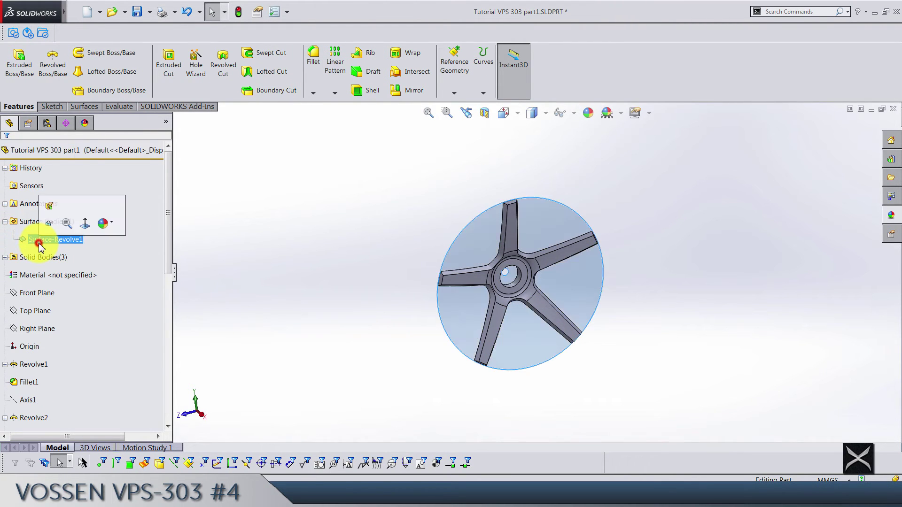
pyautogui.click(49, 224)
pyautogui.click(278, 203)
# Step: Show the hidden Body-Move/Copy1 solid body around the spokes
pyautogui.moveTo(332, 237); pyautogui.dragTo(376, 270, button='middle')
pyautogui.click(5, 257)
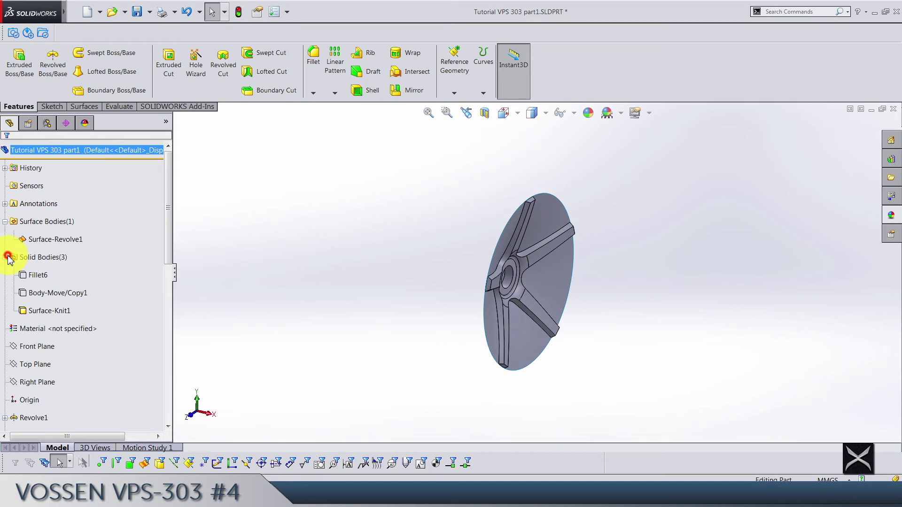
pyautogui.click(37, 293)
pyautogui.click(38, 293)
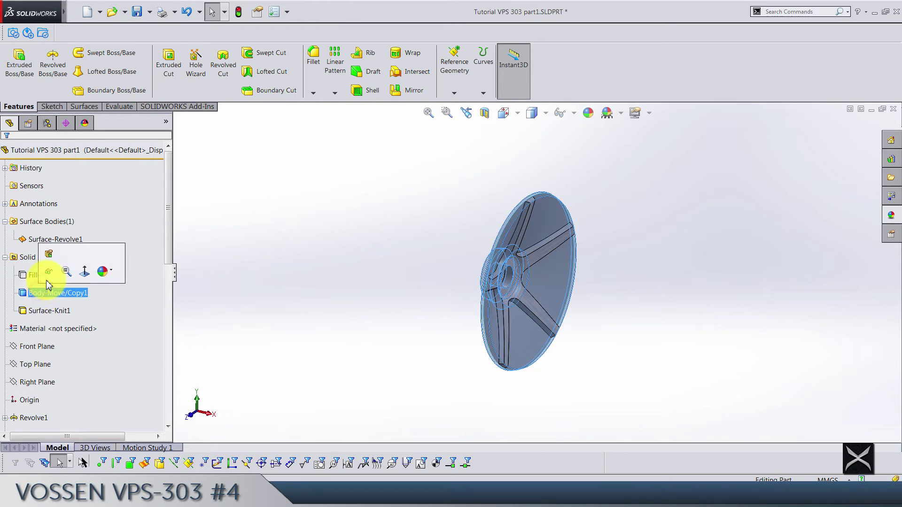
pyautogui.click(48, 273)
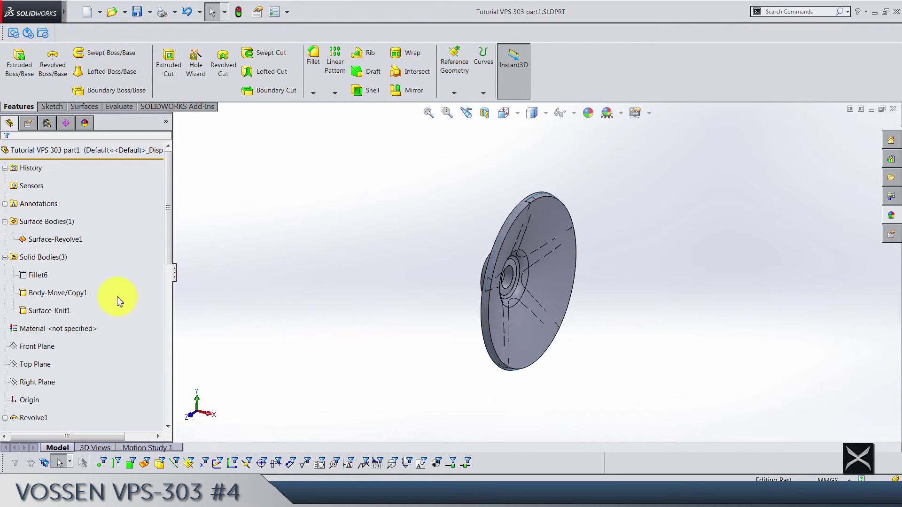
pyautogui.click(88, 294)
pyautogui.click(348, 274)
# Step: Start a Cut With Surface using Surface-Revolve1 and limit its scope to the Body-Move/Copy1 disc body
pyautogui.moveTo(399, 302); pyautogui.dragTo(145, 315, button='middle')
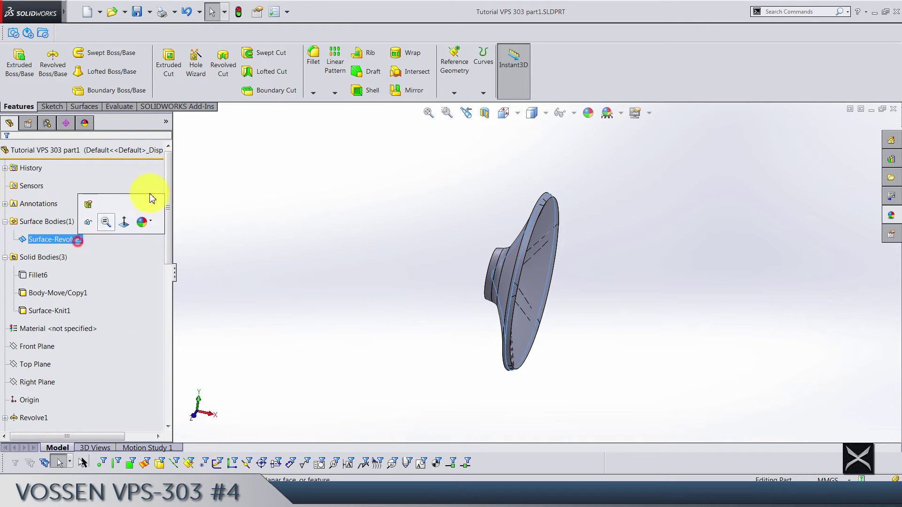
pyautogui.scroll(-2, 235, 77)
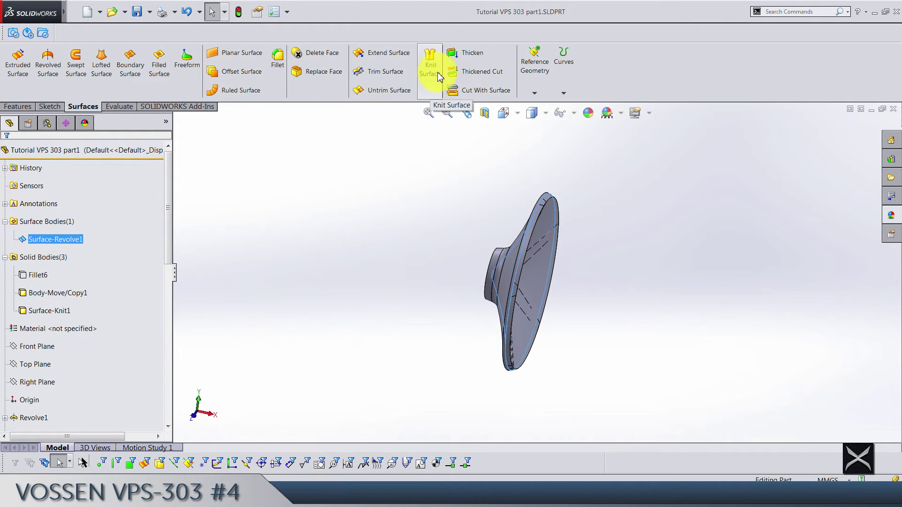
pyautogui.click(456, 89)
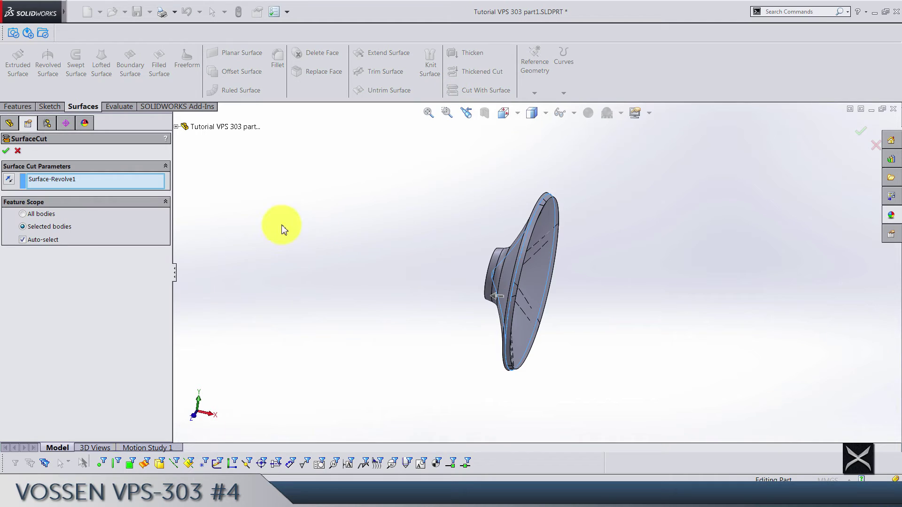
pyautogui.click(50, 242)
pyautogui.moveTo(424, 264); pyautogui.dragTo(447, 280, button='middle')
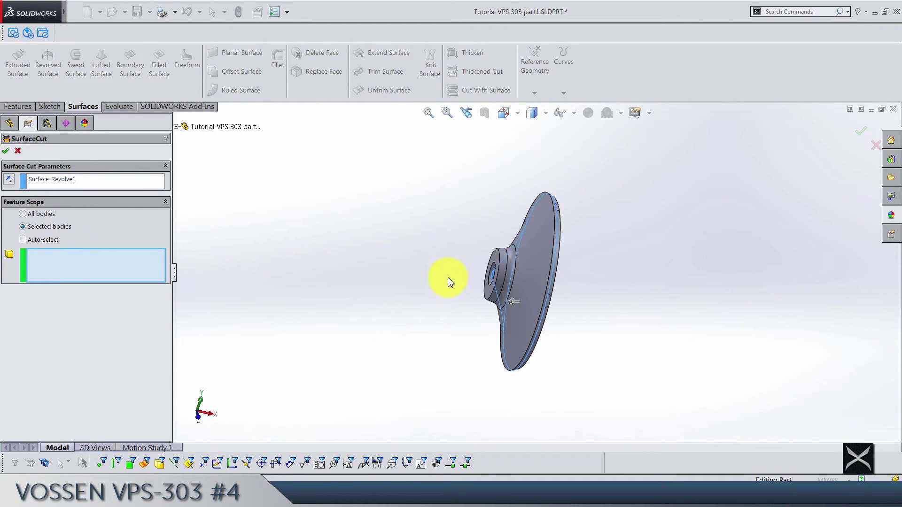
pyautogui.scroll(-3, 449, 280)
pyautogui.click(545, 246)
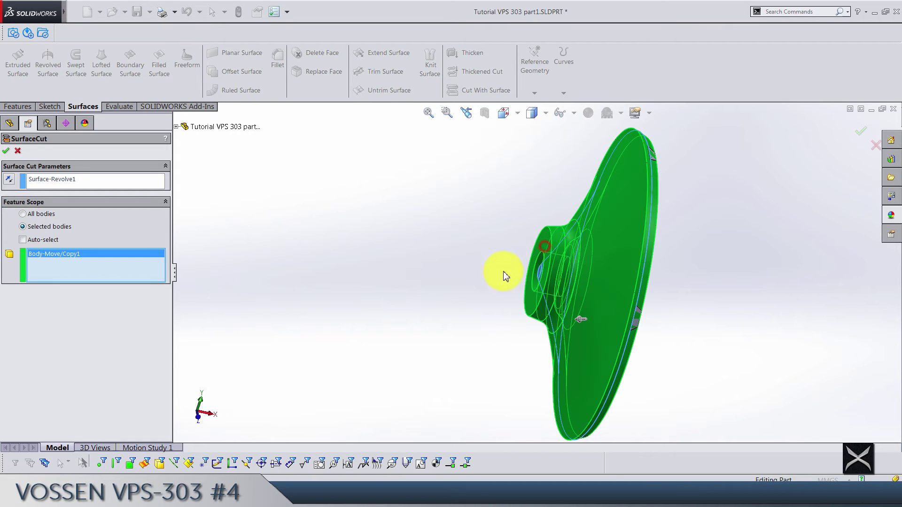
# Step: Reverse the surface cut's direction and complete the cut through the copied disc body
pyautogui.moveTo(507, 328); pyautogui.dragTo(484, 318, button='middle')
pyautogui.scroll(-3, 582, 286)
pyautogui.scroll(-2, 581, 286)
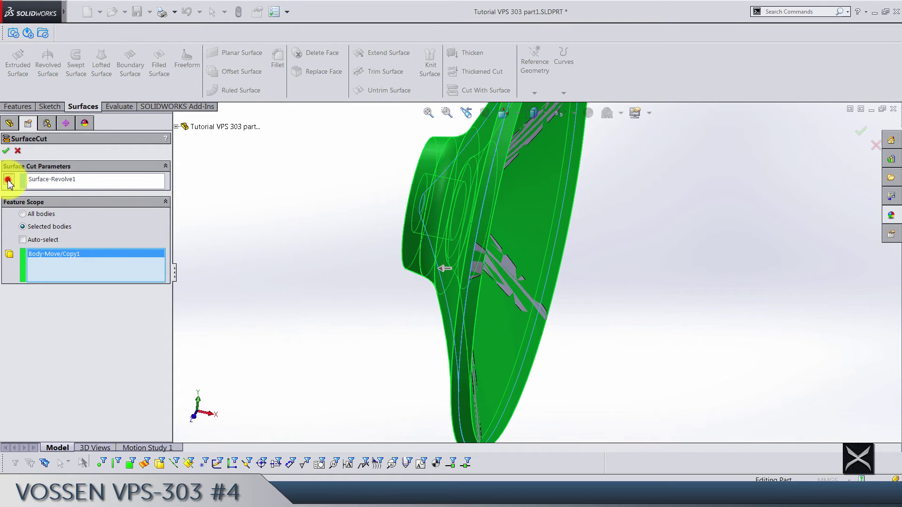
pyautogui.moveTo(246, 272); pyautogui.dragTo(296, 275, button='middle')
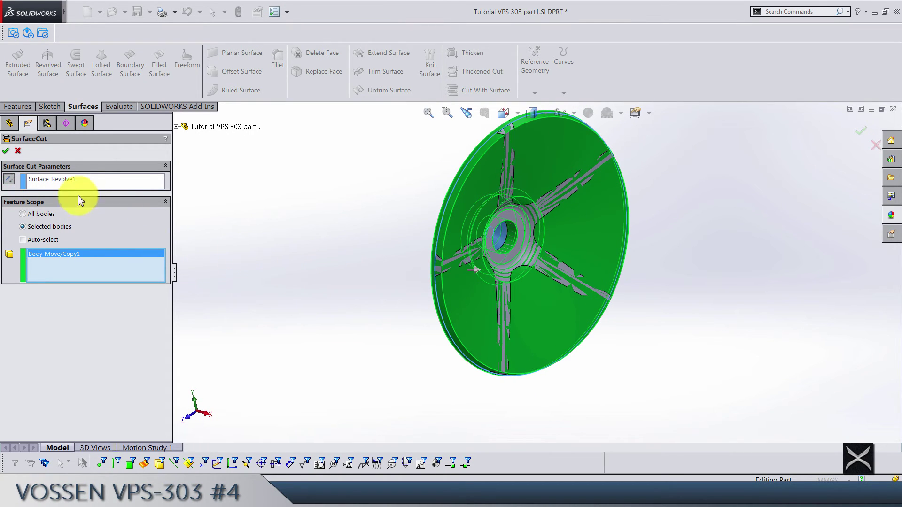
pyautogui.click(5, 151)
# Step: Hide the Surface-Revolve1 surface body and collapse the list of surface bodies
pyautogui.click(291, 237)
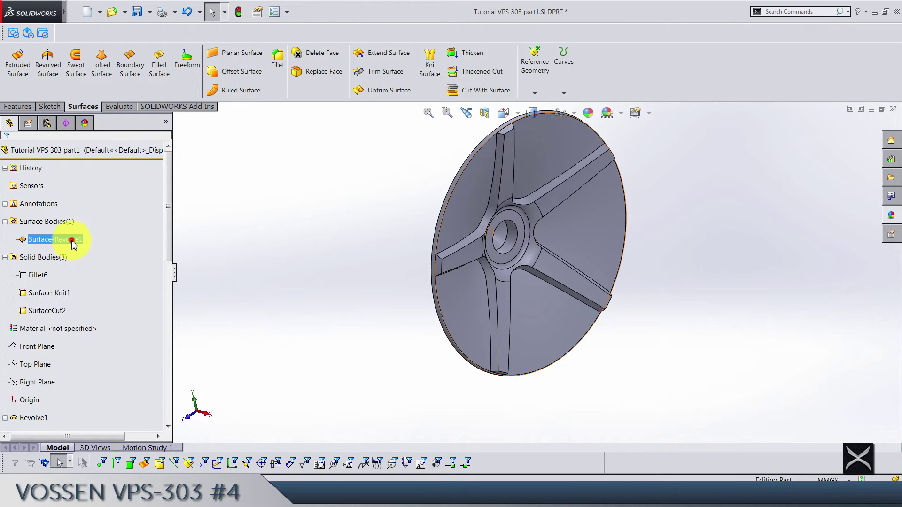
pyautogui.click(75, 222)
pyautogui.click(6, 222)
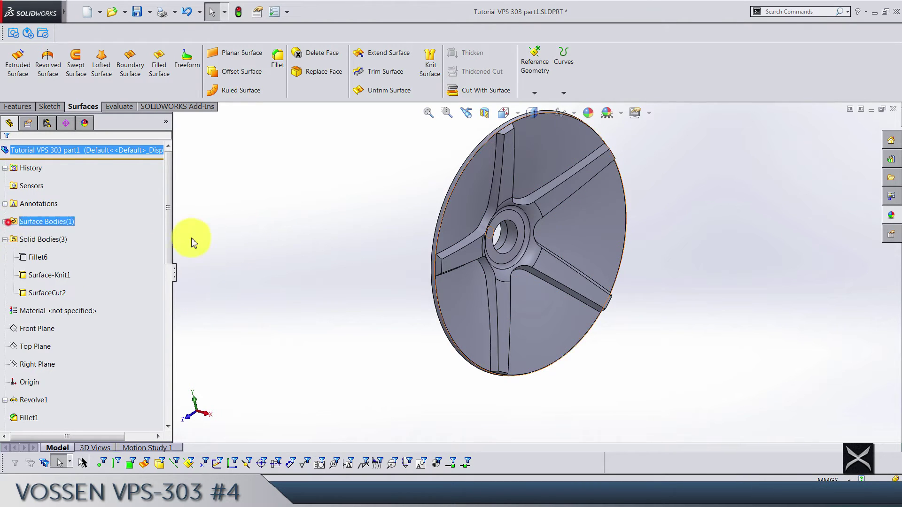
pyautogui.click(308, 233)
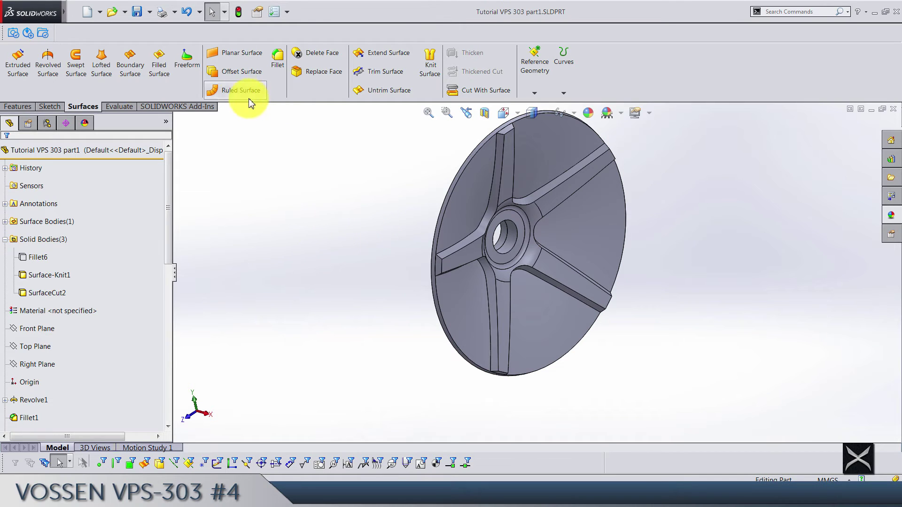
# Step: Examine the cut disc and the five knitted spokes from several angles
pyautogui.scroll(2, 238, 83)
pyautogui.click(280, 178)
pyautogui.scroll(3, 494, 284)
pyautogui.moveTo(494, 287); pyautogui.dragTo(576, 308, button='middle')
pyautogui.scroll(-5, 533, 201)
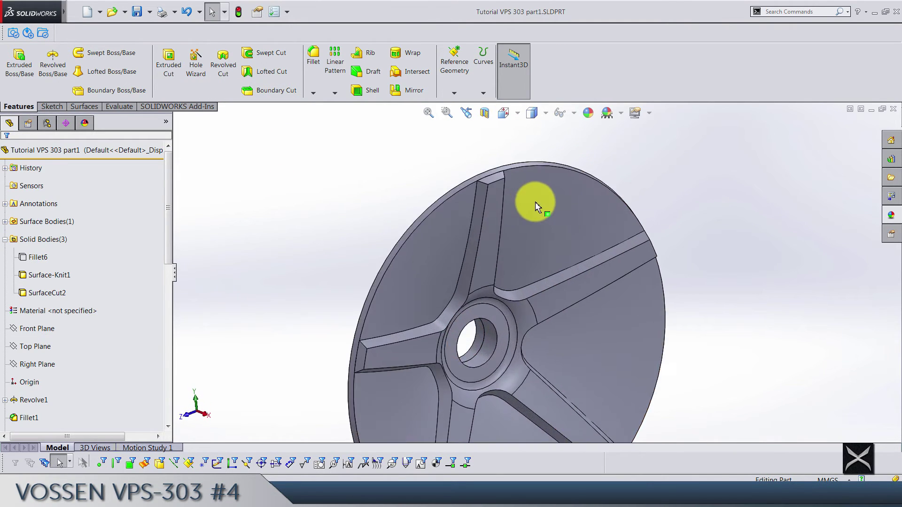
pyautogui.moveTo(578, 258); pyautogui.dragTo(550, 306, button='middle')
pyautogui.scroll(-3, 545, 297)
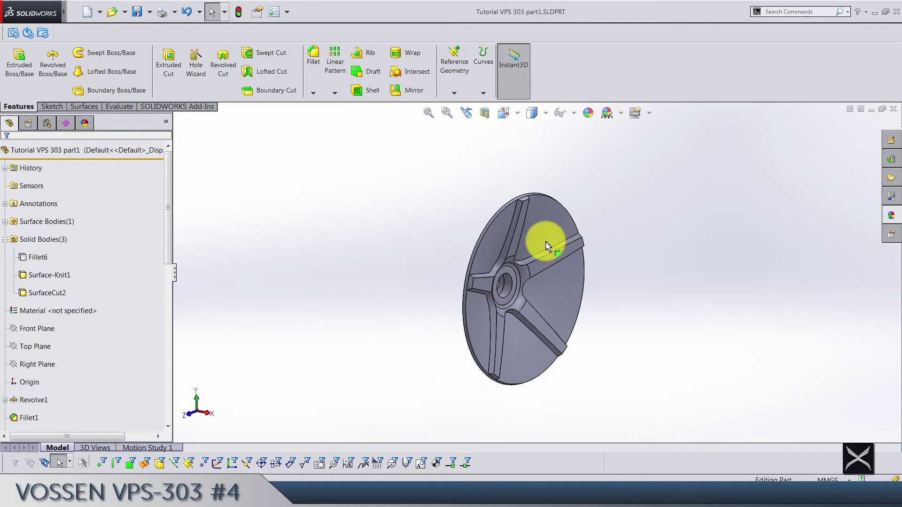
pyautogui.scroll(-2, 548, 238)
# Step: Highlight the Surface-Revolve1 surface body to compare it with the disc between the spokes
pyautogui.click(6, 222)
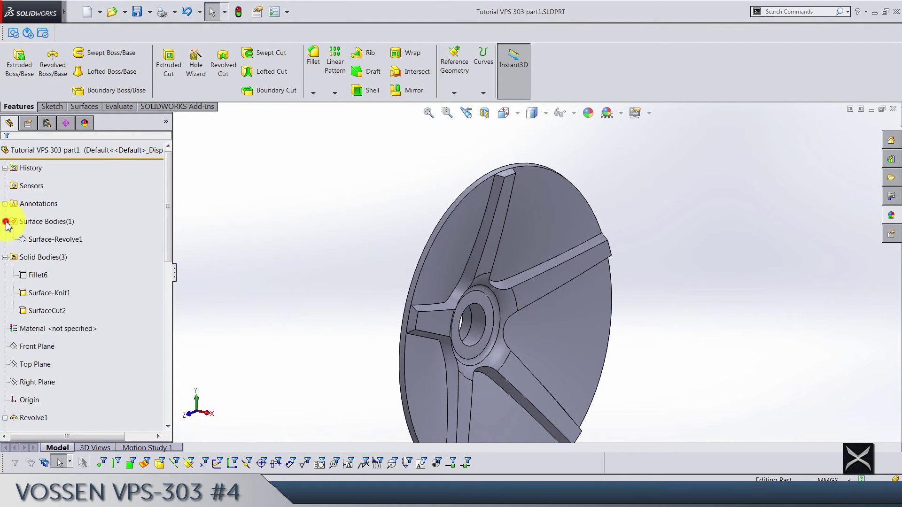
pyautogui.click(38, 240)
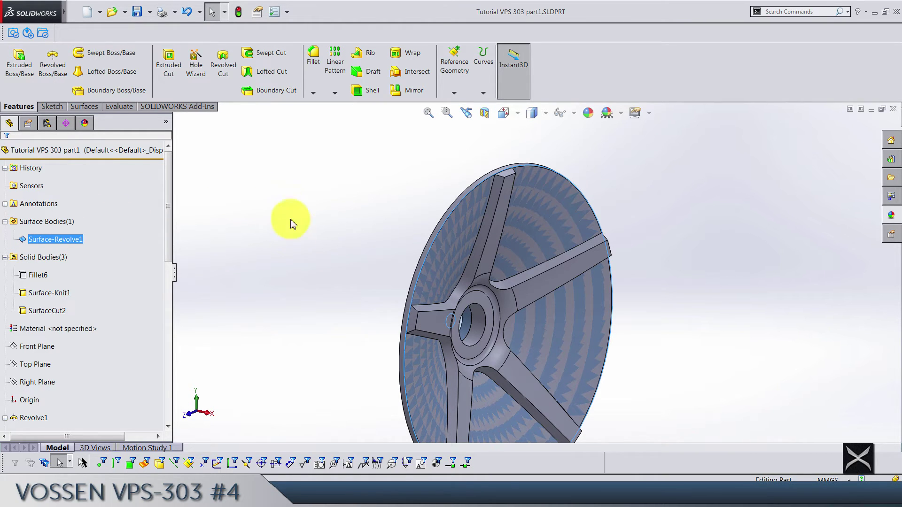
pyautogui.moveTo(358, 295); pyautogui.dragTo(343, 292, button='middle')
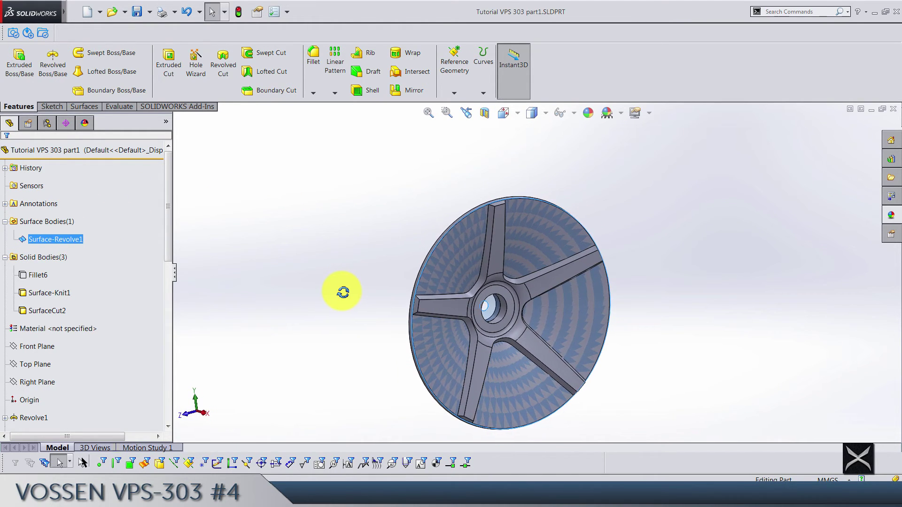
pyautogui.click(386, 271)
# Step: Inspect the straight and curved edges where two neighbouring spokes meet the cut disc
pyautogui.scroll(-5, 477, 302)
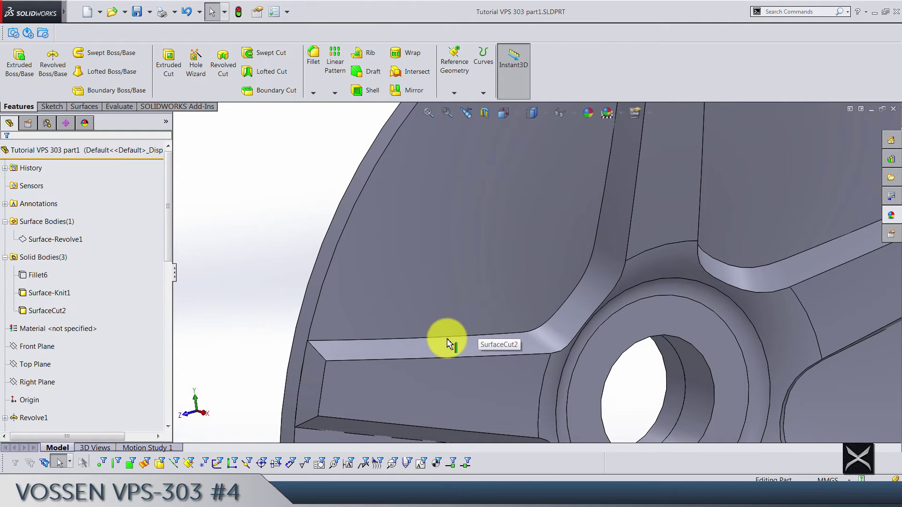
pyautogui.click(447, 340)
pyautogui.click(441, 338)
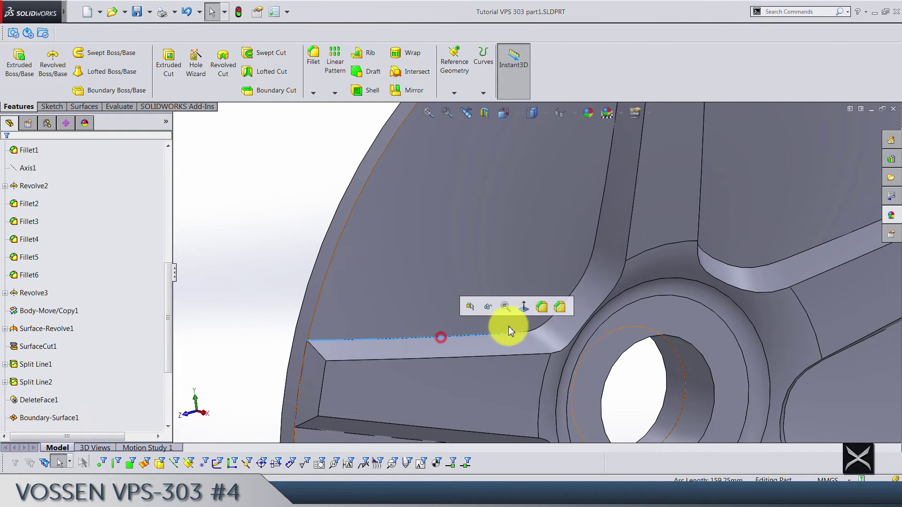
pyautogui.keyDown('ctrl'); pyautogui.click(541, 330); pyautogui.keyUp('ctrl')
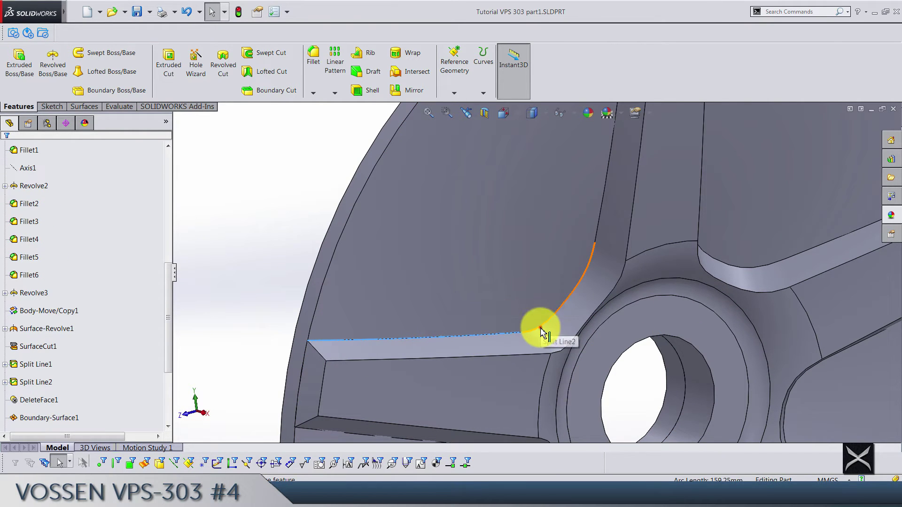
pyautogui.keyDown('ctrl'); pyautogui.click(600, 208); pyautogui.keyUp('ctrl')
pyautogui.scroll(5, 558, 285)
pyautogui.moveTo(561, 297); pyautogui.dragTo(544, 281, button='middle')
pyautogui.scroll(-3, 508, 272)
pyautogui.scroll(3, 524, 247)
# Step: Inspect the boundary surface face on the spoke sides and the surface-cut disc face between the spokes
pyautogui.click(464, 187)
pyautogui.scroll(-2, 529, 262)
pyautogui.scroll(-4, 544, 281)
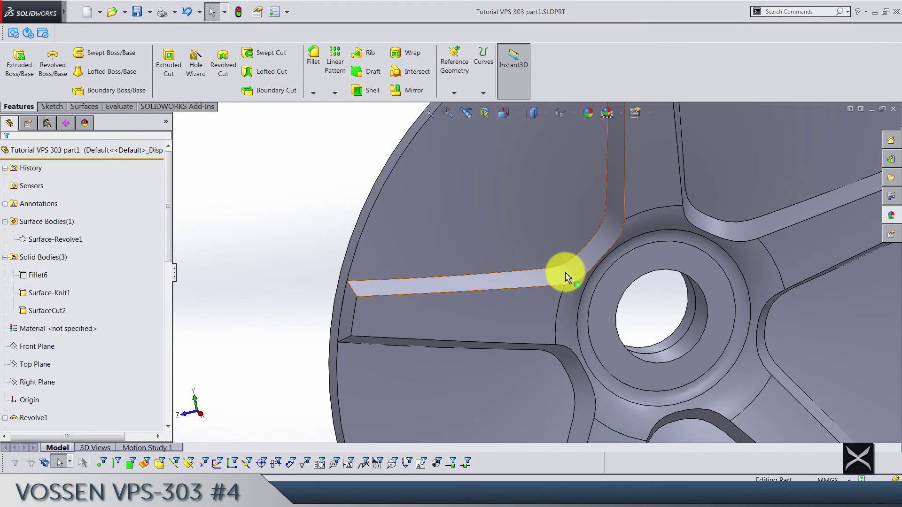
pyautogui.click(565, 272)
pyautogui.scroll(3, 565, 272)
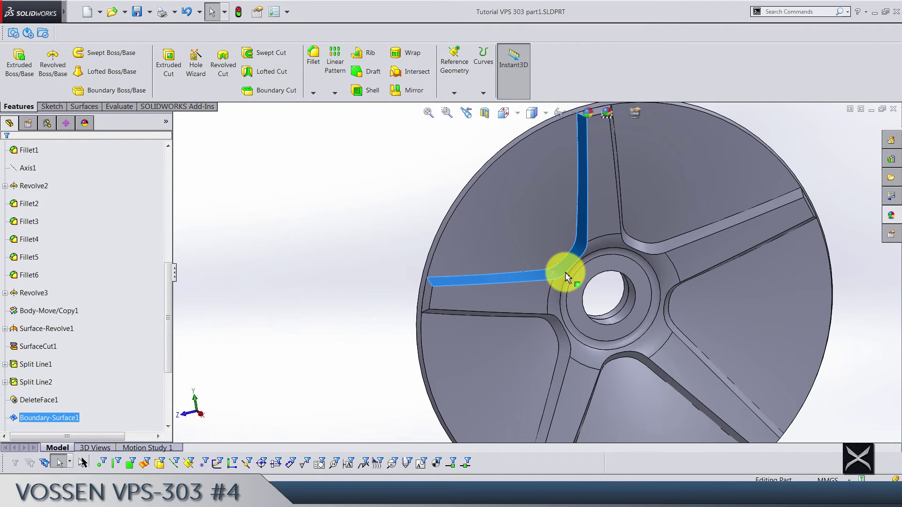
pyautogui.click(473, 260)
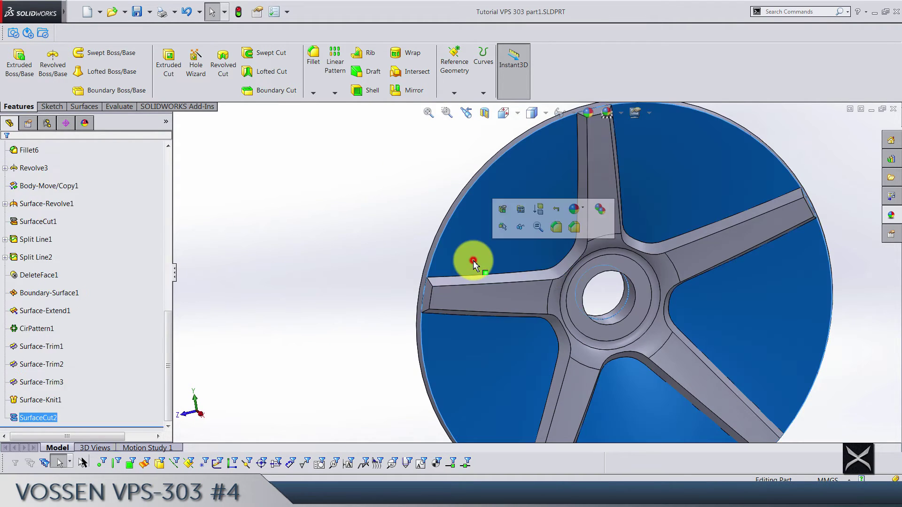
pyautogui.scroll(2, 493, 368)
pyautogui.moveTo(494, 368); pyautogui.dragTo(521, 369, button='middle')
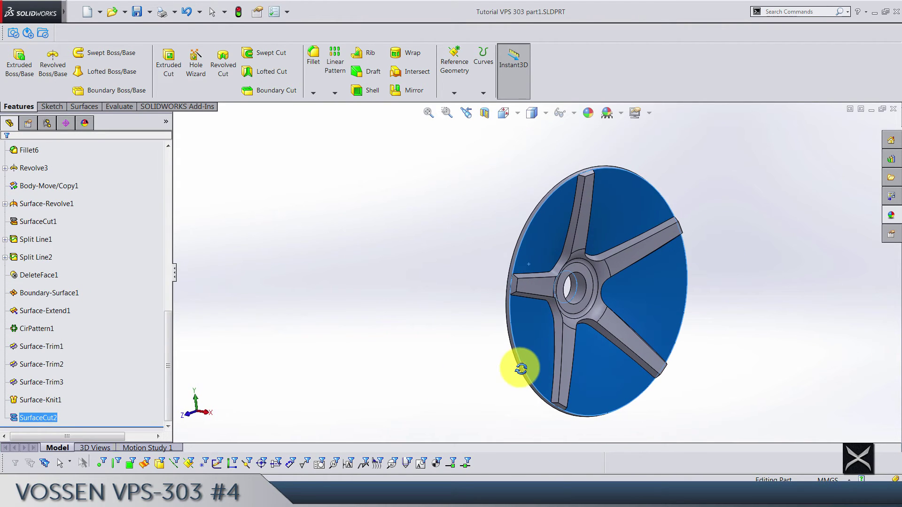
pyautogui.click(442, 333)
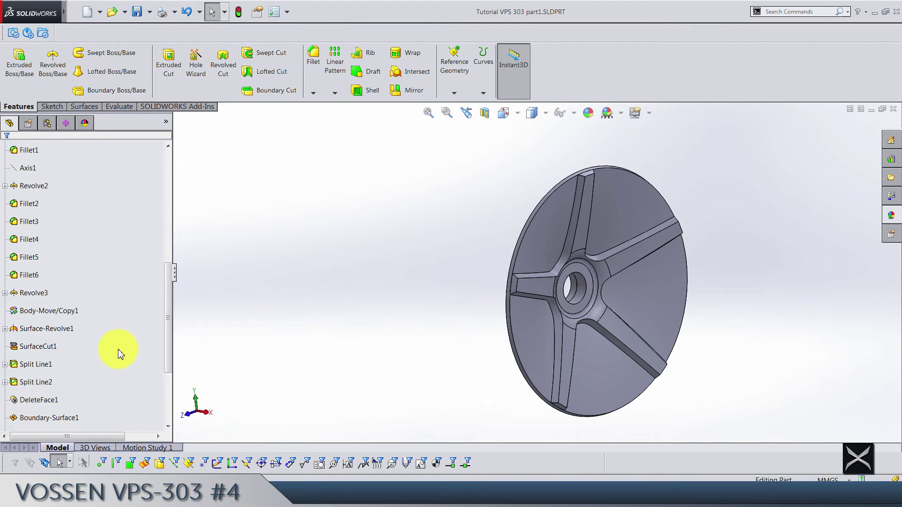
# Step: Start an extruded cut from Split Line2's Sketch6, using only the sector region between two spokes as its contour
pyautogui.scroll(-3, 118, 354)
pyautogui.scroll(2, 119, 353)
pyautogui.scroll(-2, 119, 354)
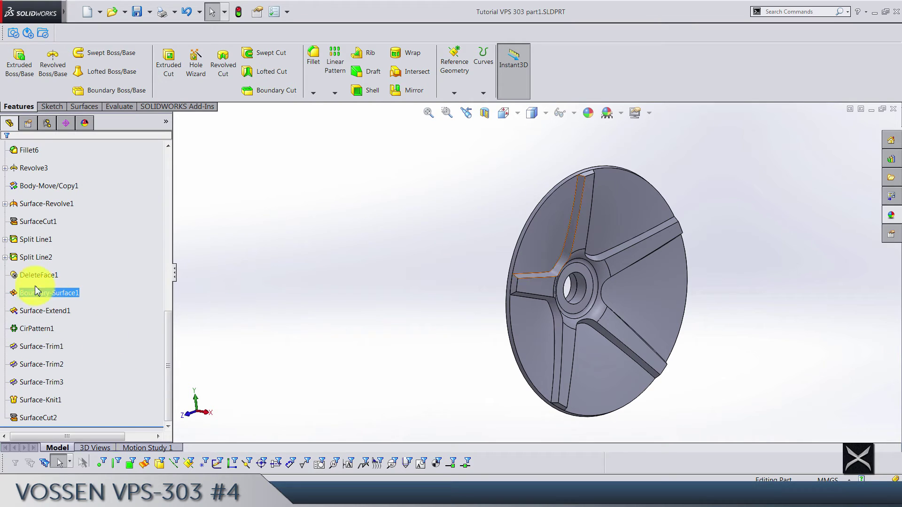
pyautogui.click(14, 257)
pyautogui.click(5, 257)
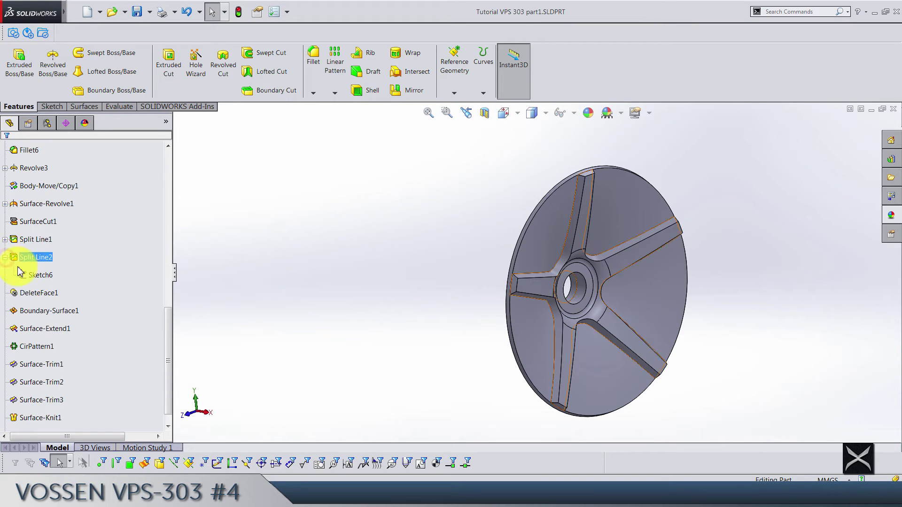
pyautogui.click(23, 274)
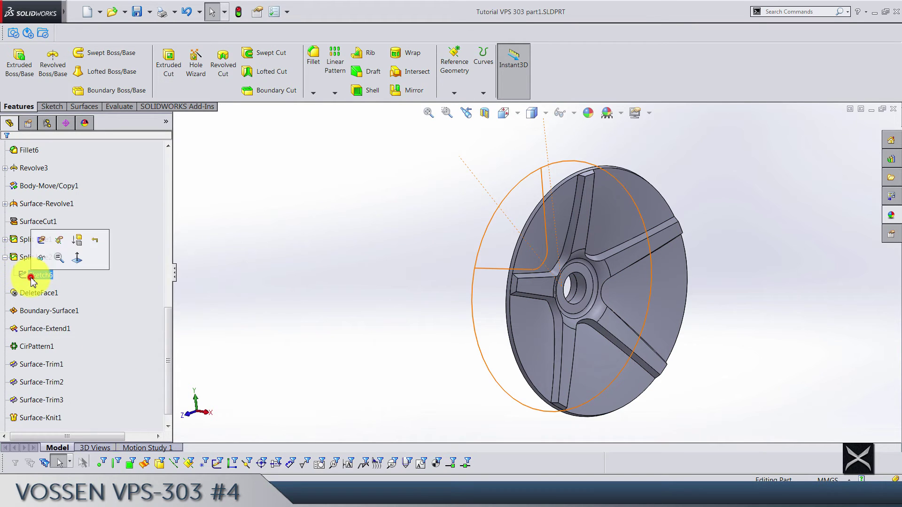
pyautogui.click(167, 87)
pyautogui.click(135, 359)
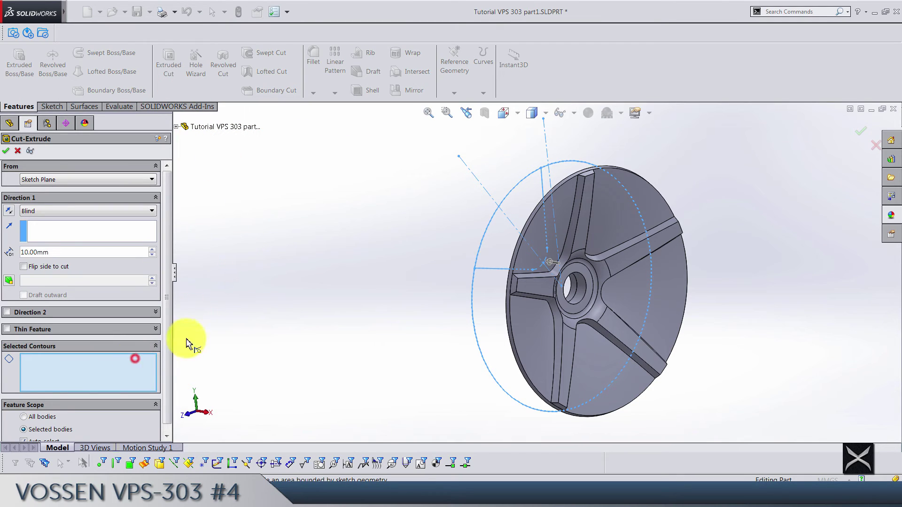
pyautogui.click(491, 240)
pyautogui.moveTo(459, 258)
pyautogui.mouseDown(button='middle')
pyautogui.moveTo(523, 306)
pyautogui.moveTo(447, 280)
pyautogui.mouseUp(button='middle')
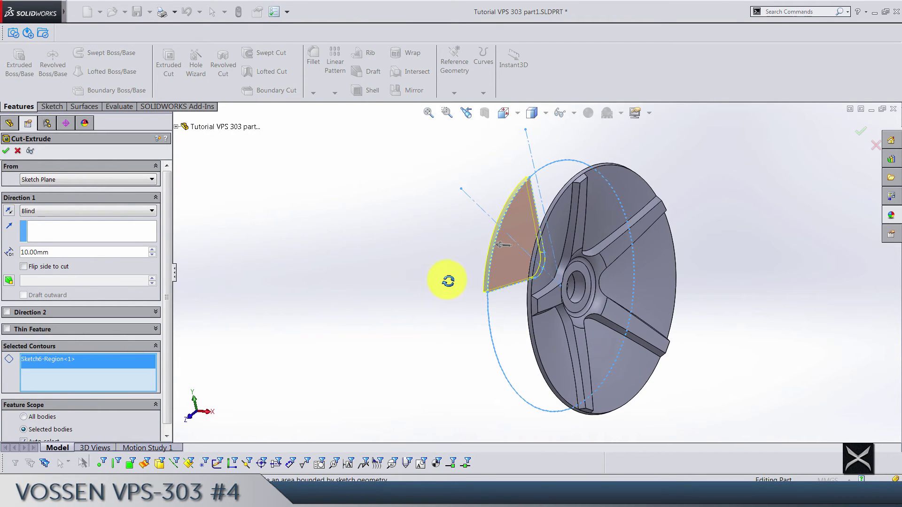
# Step: Reverse the cut direction, set it to Through All, restrict its scope to the SurfaceCut2 disc body and complete it
pyautogui.click(10, 211)
pyautogui.click(35, 215)
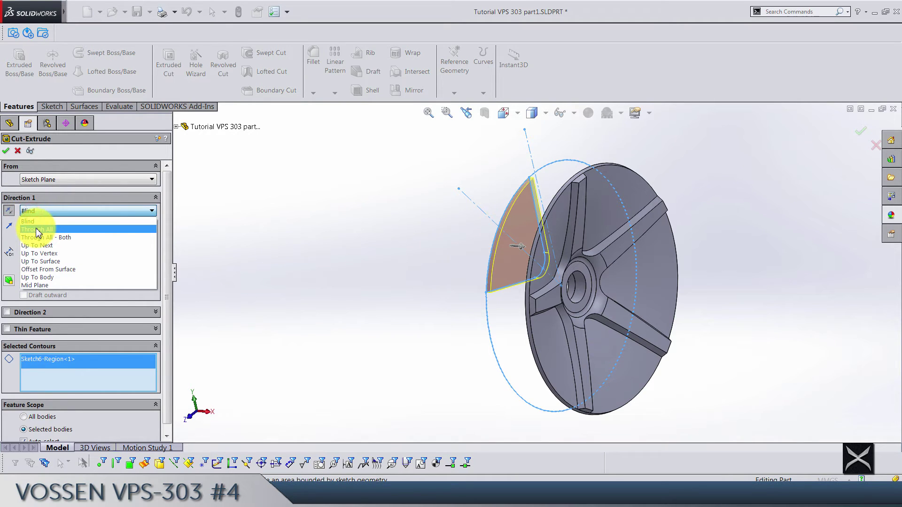
pyautogui.click(36, 227)
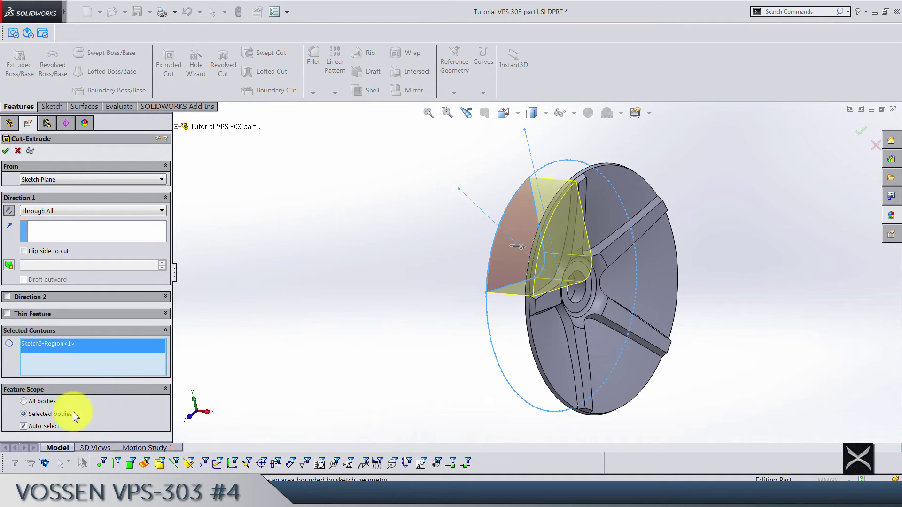
pyautogui.click(50, 427)
pyautogui.click(557, 367)
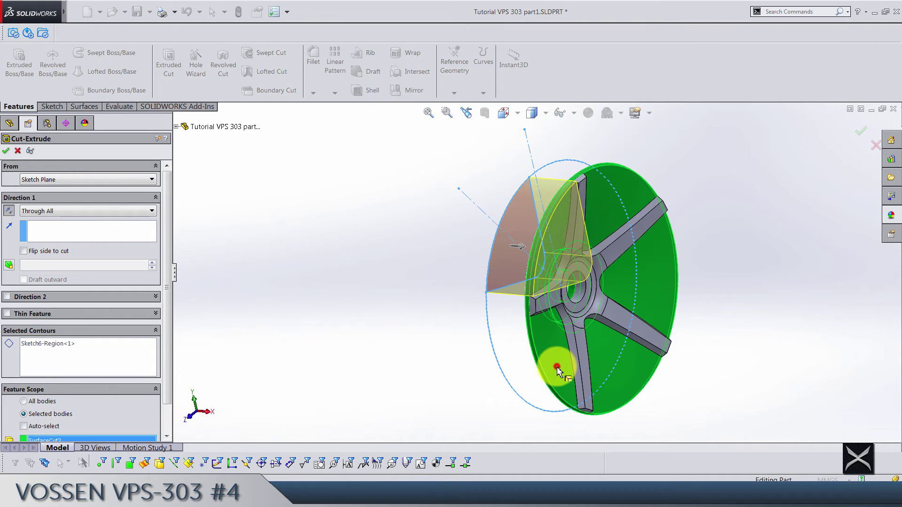
pyautogui.rightClick(432, 385)
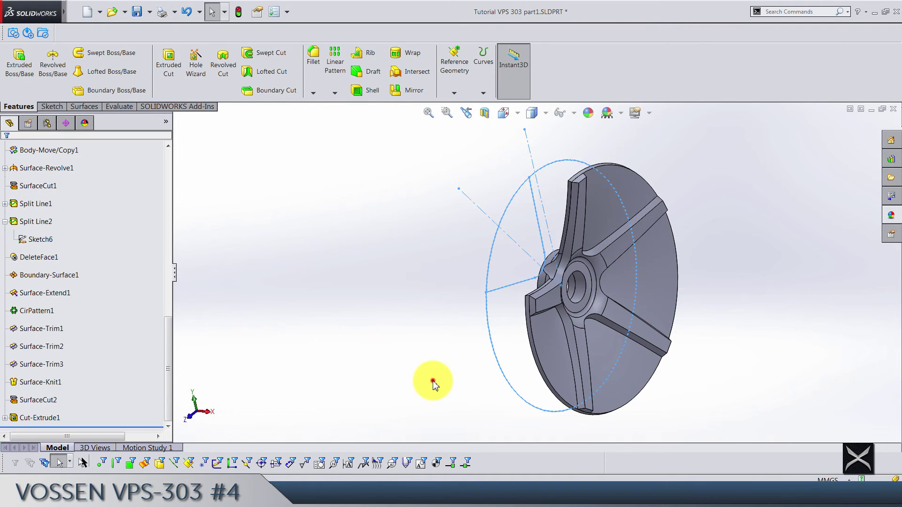
# Step: Circularly pattern the Cut-Extrude1 window cut around the hub bore's edge, with 5 equally spaced instances over 360 degrees
pyautogui.click(56, 418)
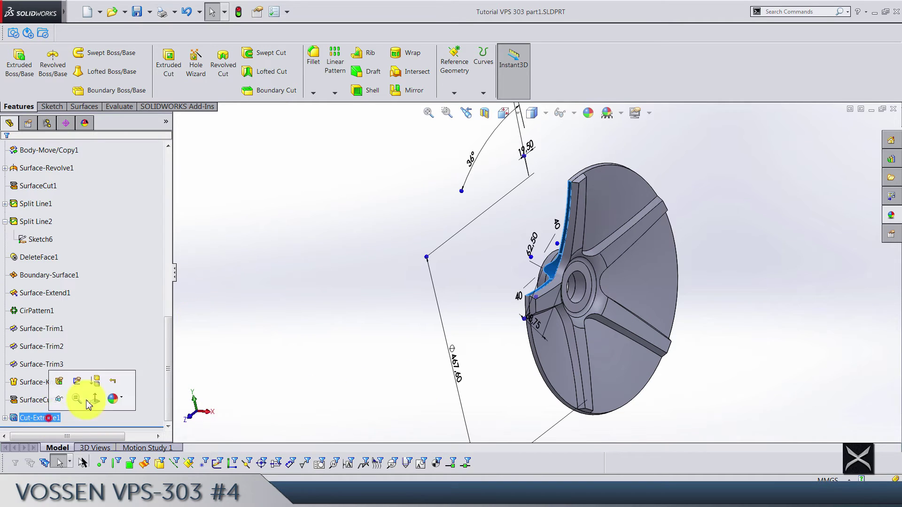
pyautogui.click(335, 93)
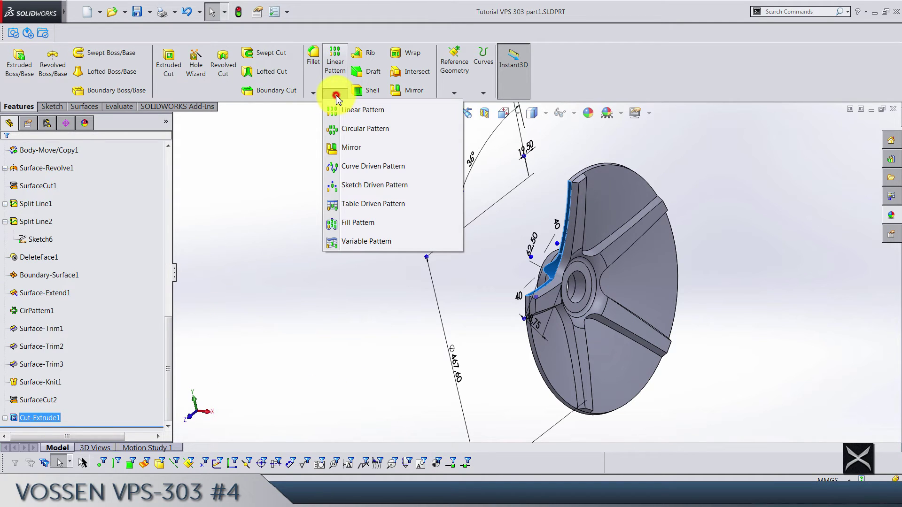
pyautogui.click(337, 125)
pyautogui.click(131, 182)
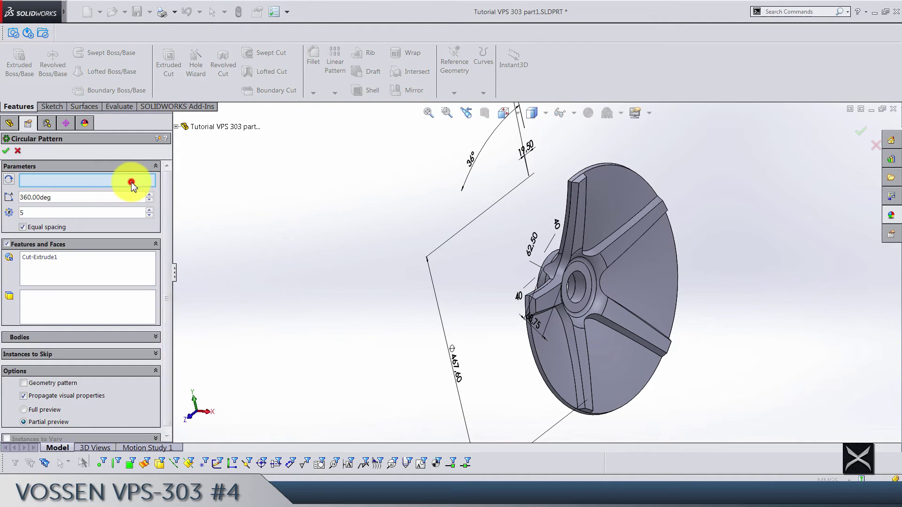
pyautogui.click(585, 300)
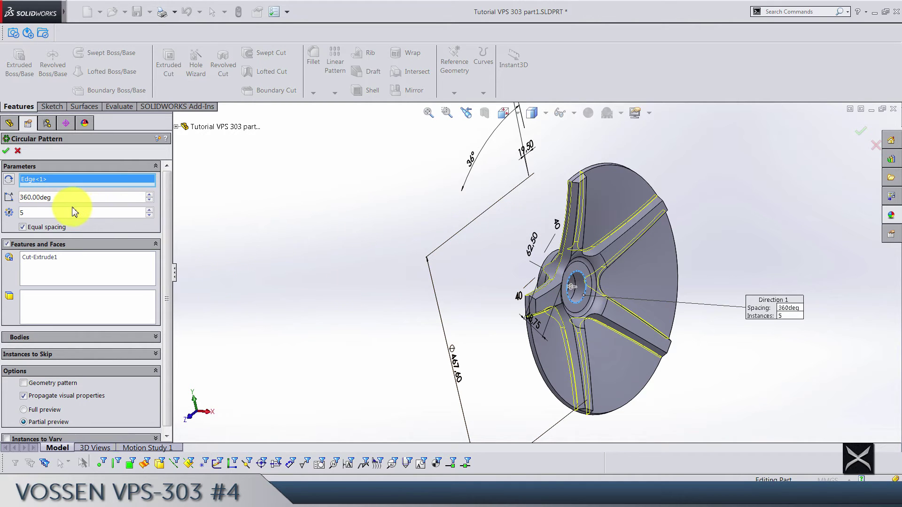
pyautogui.click(5, 151)
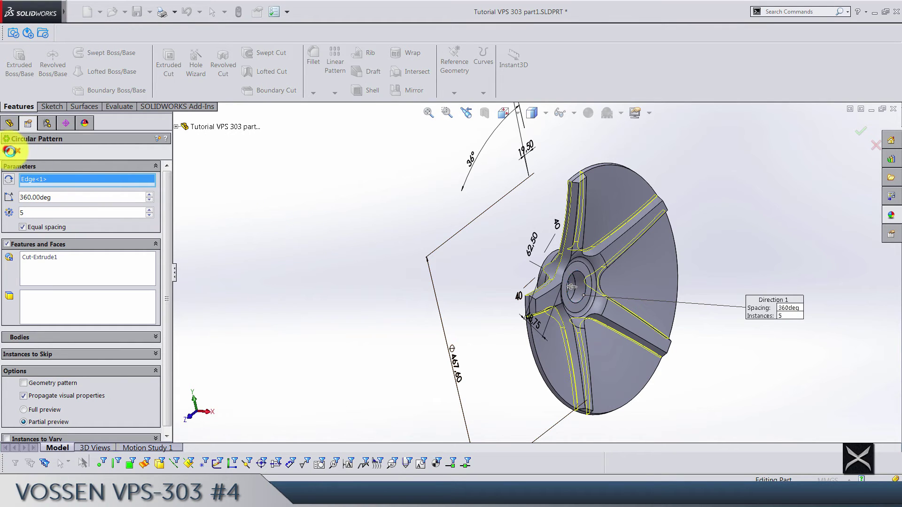
pyautogui.click(10, 151)
# Step: Show the hidden Fillet6 rim body around the five-spoke centre
pyautogui.scroll(-5, 593, 295)
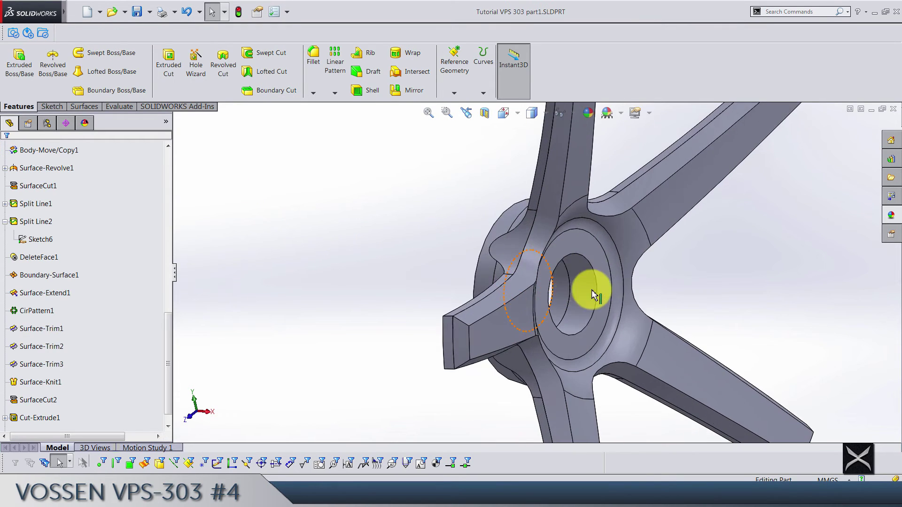
pyautogui.moveTo(593, 295); pyautogui.dragTo(580, 240, button='middle')
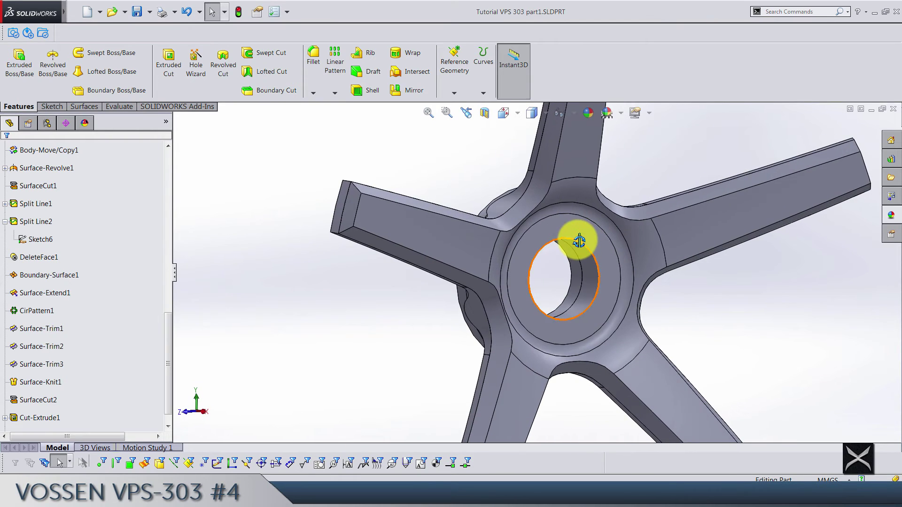
pyautogui.press('f')
pyautogui.moveTo(684, 322); pyautogui.dragTo(686, 348, button='middle')
pyautogui.moveTo(584, 203); pyautogui.dragTo(494, 244, button='middle')
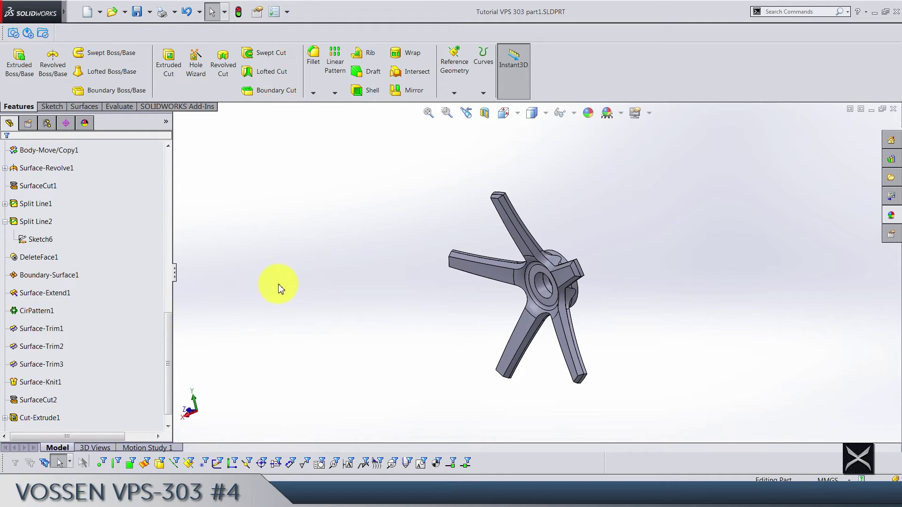
pyautogui.scroll(8, 34, 312)
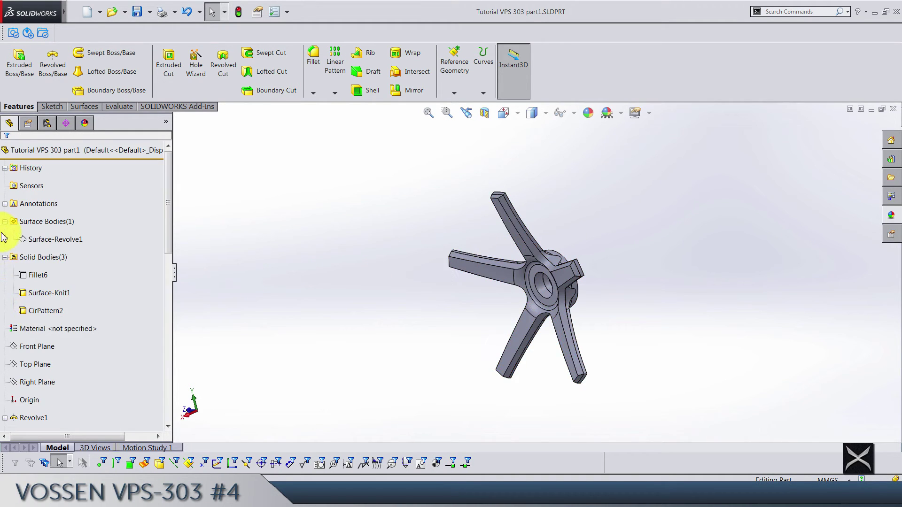
pyautogui.click(38, 276)
pyautogui.click(43, 257)
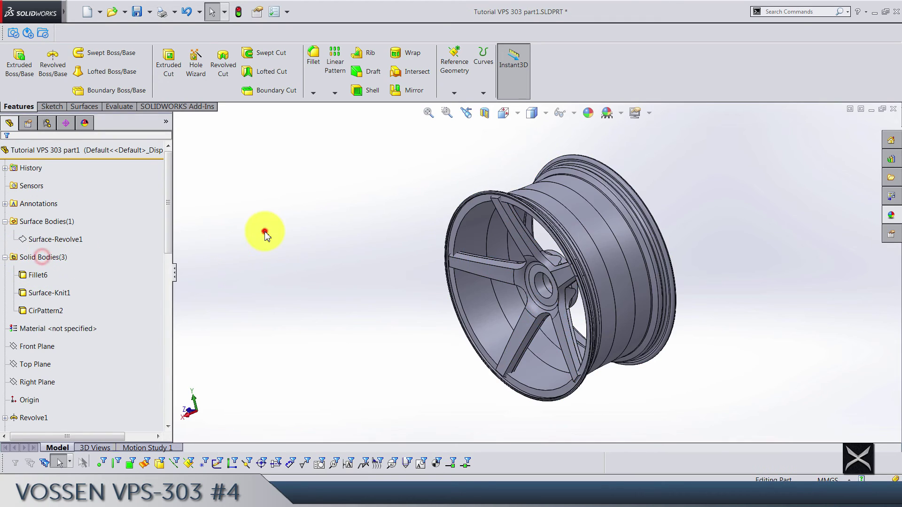
# Step: Start a sketch on the Front Plane and create intersection curves from the rim's two inner faces behind the front lip
pyautogui.moveTo(261, 231); pyautogui.dragTo(283, 241, button='middle')
pyautogui.click(55, 348)
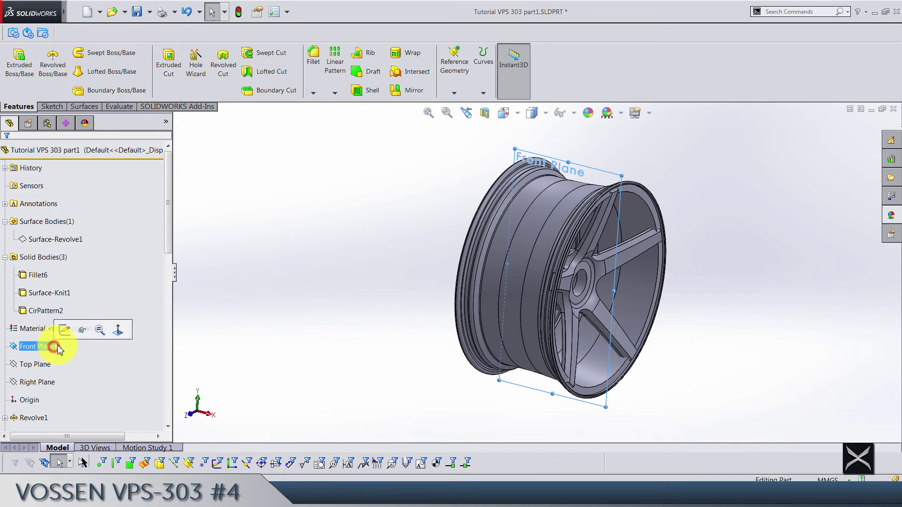
pyautogui.click(66, 331)
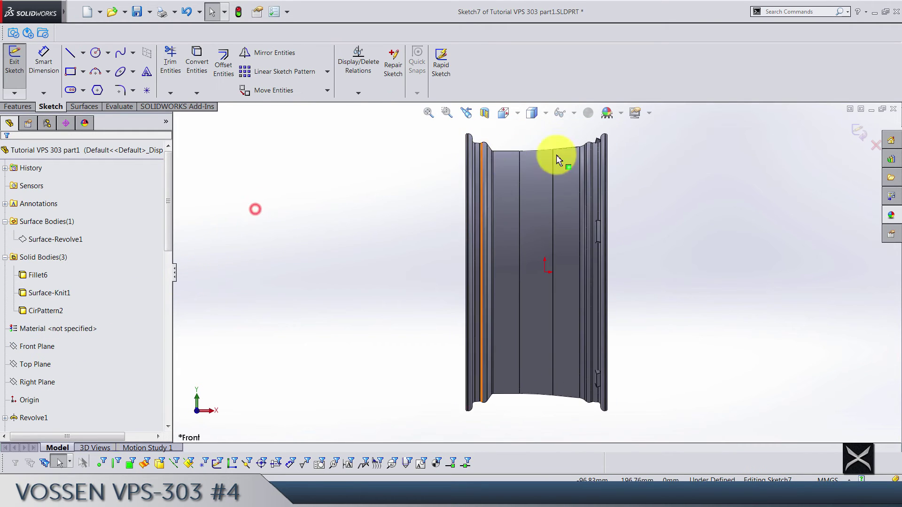
pyautogui.scroll(-5, 608, 188)
pyautogui.moveTo(565, 265); pyautogui.dragTo(536, 245, button='middle')
pyautogui.scroll(-1, 602, 255)
pyautogui.scroll(-2, 602, 259)
pyautogui.click(626, 227)
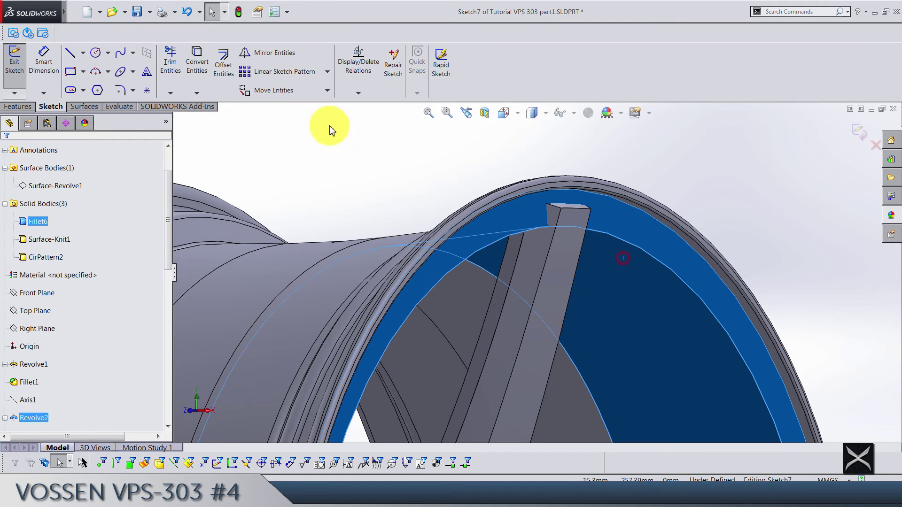
pyautogui.click(196, 93)
pyautogui.click(210, 127)
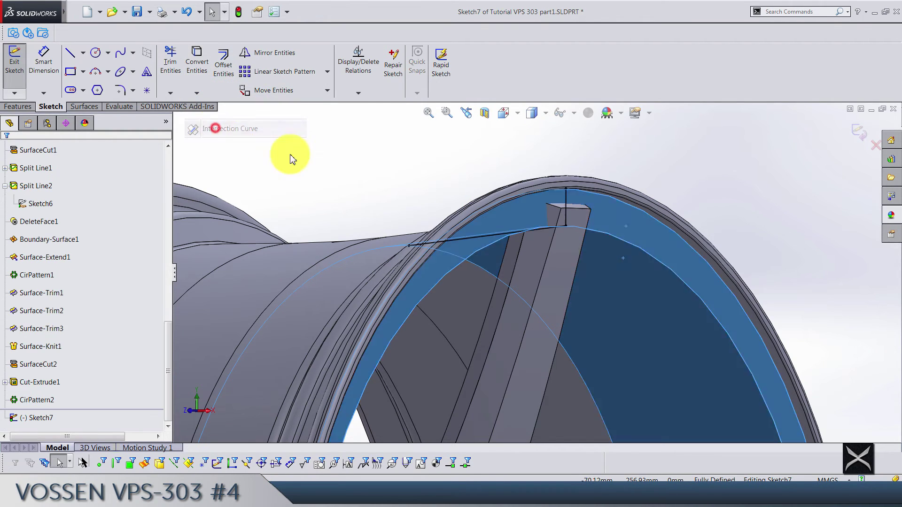
# Step: Convert both intersection lines, the inclined one and the vertical one at the rim lip, to construction geometry
pyautogui.scroll(3, 467, 174)
pyautogui.scroll(6, 596, 227)
pyautogui.moveTo(638, 324); pyautogui.dragTo(444, 423)
pyautogui.click(444, 423)
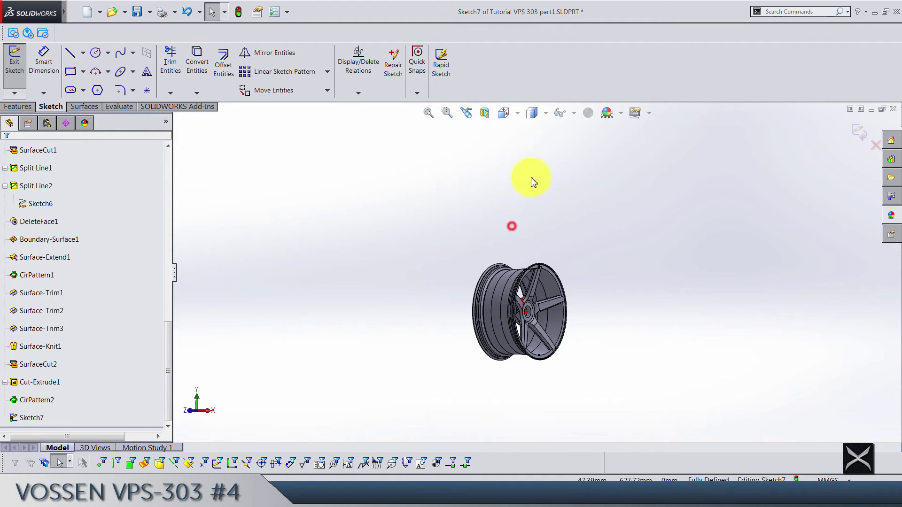
pyautogui.click(513, 116)
pyautogui.click(527, 171)
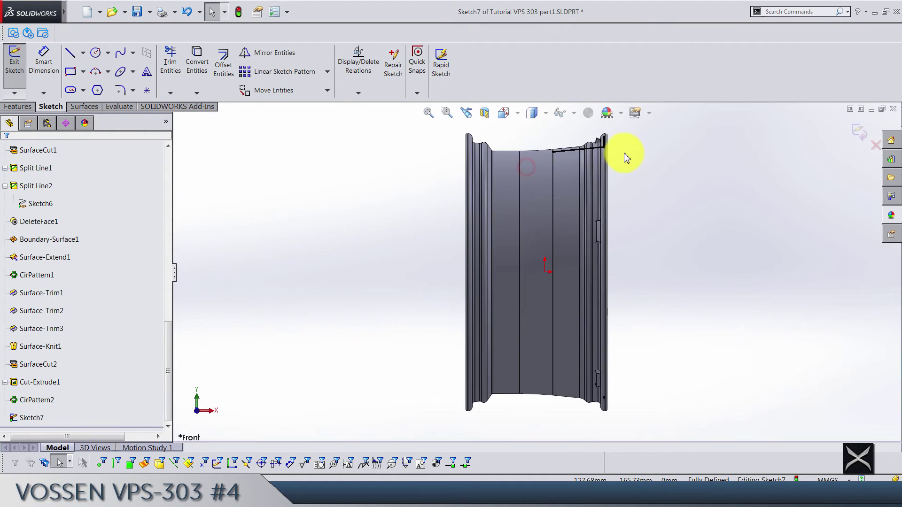
pyautogui.scroll(-5, 624, 158)
pyautogui.scroll(-2, 559, 145)
pyautogui.moveTo(249, 145); pyautogui.dragTo(674, 277)
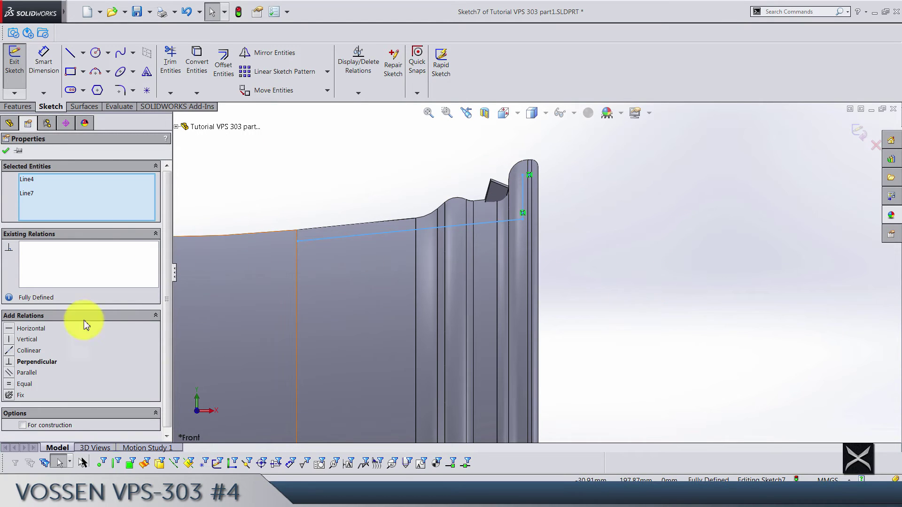
pyautogui.click(48, 424)
pyautogui.click(246, 174)
# Step: Examine in wireframe how the spoke end overlaps the rim lip and the construction lines, and return to the shaded display
pyautogui.scroll(2, 589, 221)
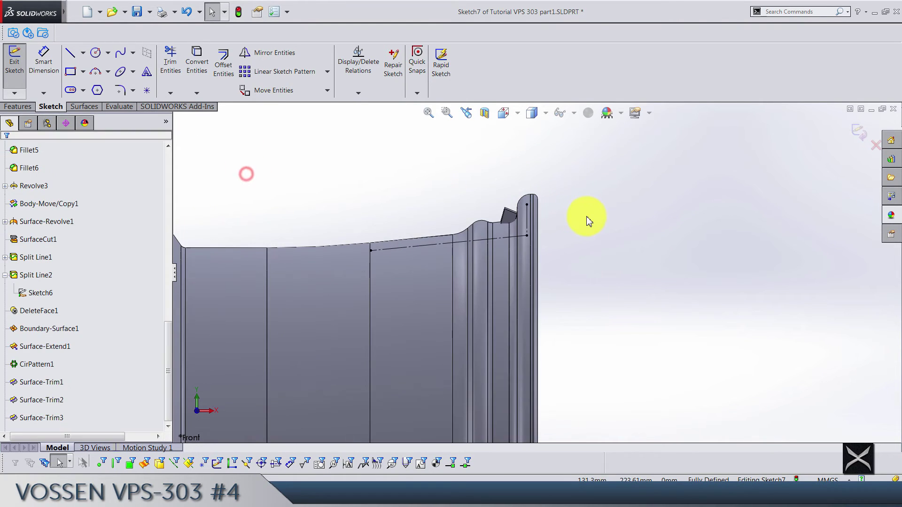
pyautogui.scroll(-2, 552, 227)
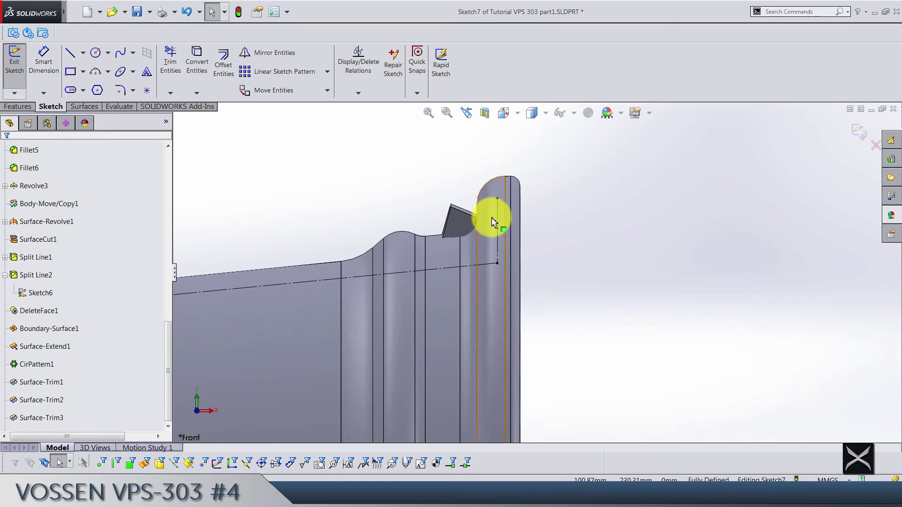
pyautogui.scroll(-2, 492, 220)
pyautogui.click(535, 123)
pyautogui.click(533, 199)
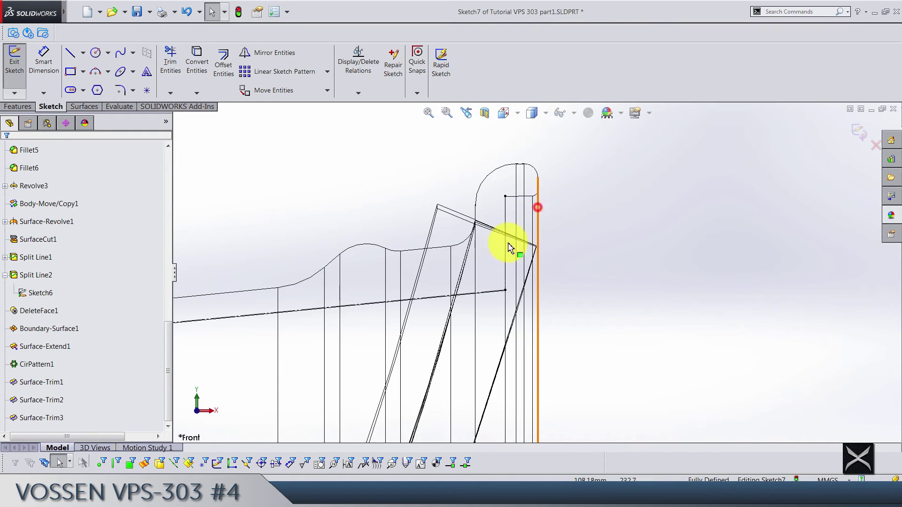
pyautogui.scroll(-2, 494, 258)
pyautogui.scroll(3, 497, 261)
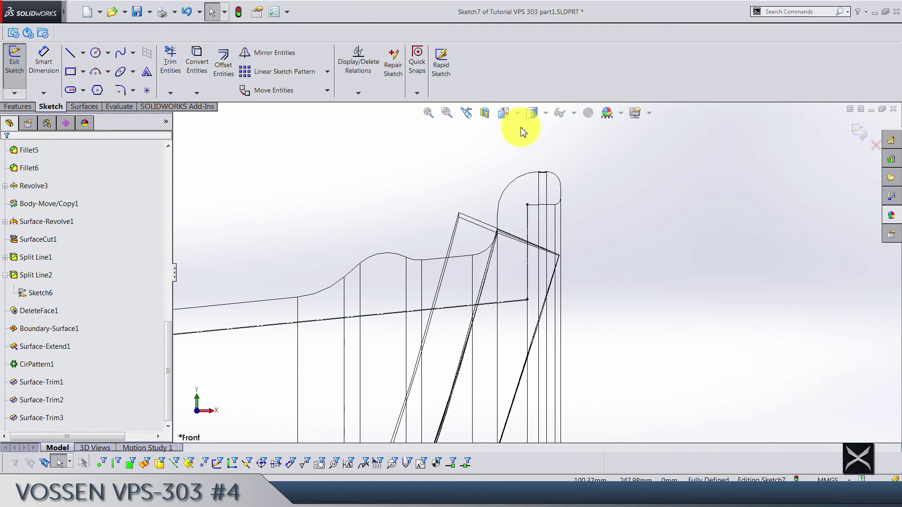
pyautogui.click(533, 114)
pyautogui.click(538, 131)
# Step: Draw a vertical line about 7.6 mm long from the vertical construction line's upper endpoint down along it
pyautogui.scroll(-3, 484, 180)
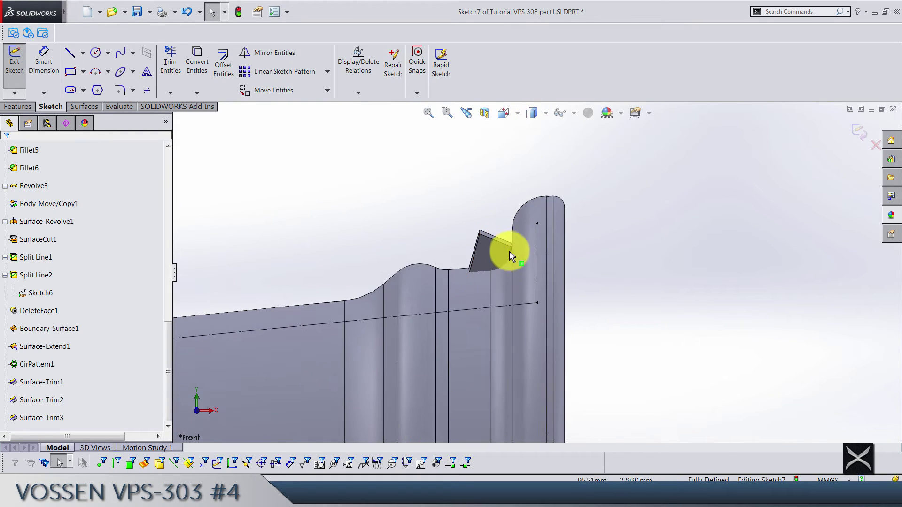
pyautogui.scroll(-2, 564, 296)
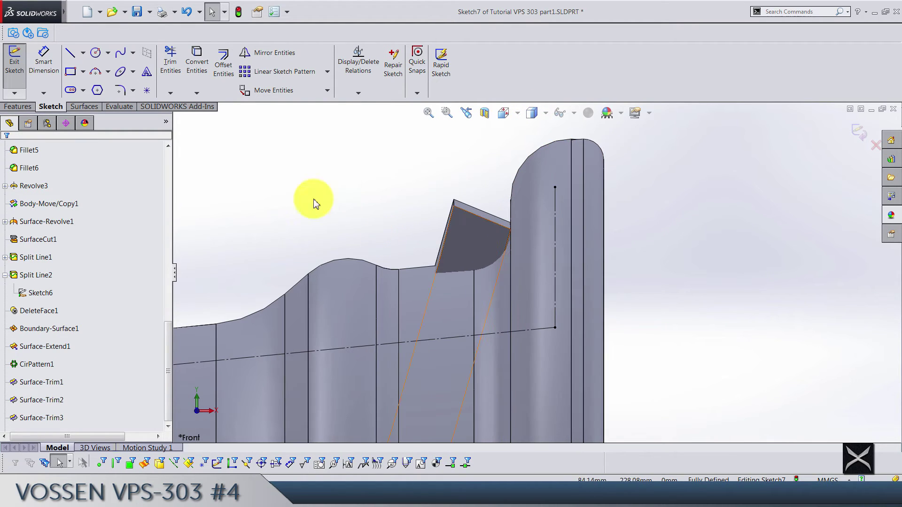
pyautogui.click(70, 54)
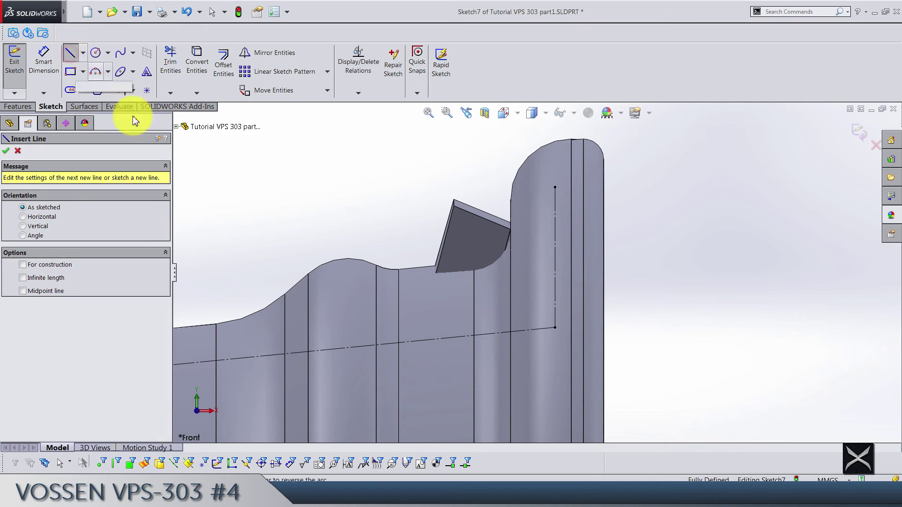
pyautogui.click(556, 187)
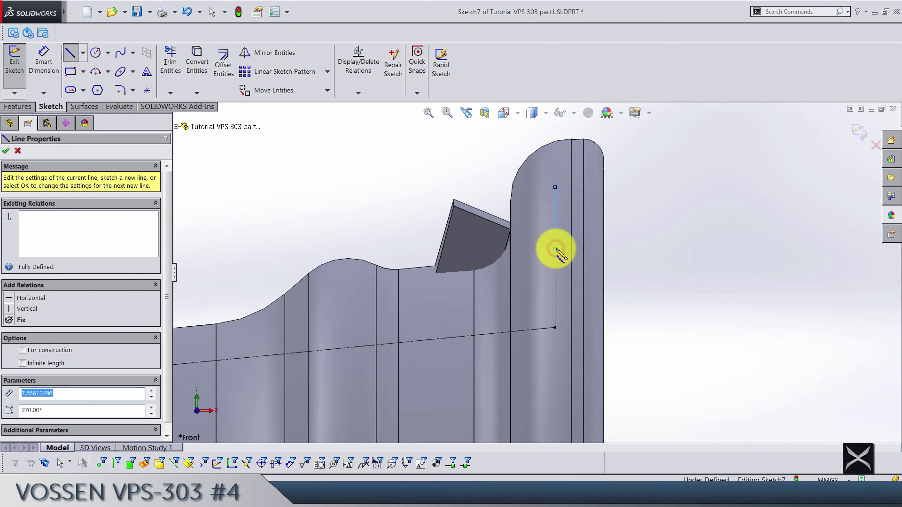
pyautogui.click(555, 249)
pyautogui.press('Escape')
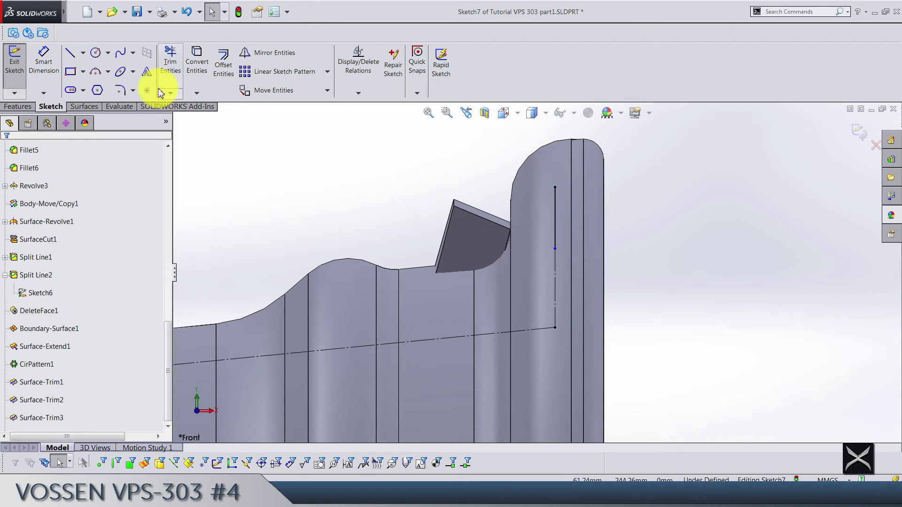
# Step: Draw a tangent arc from the short vertical line's lower end to the inclined construction line
pyautogui.click(45, 192)
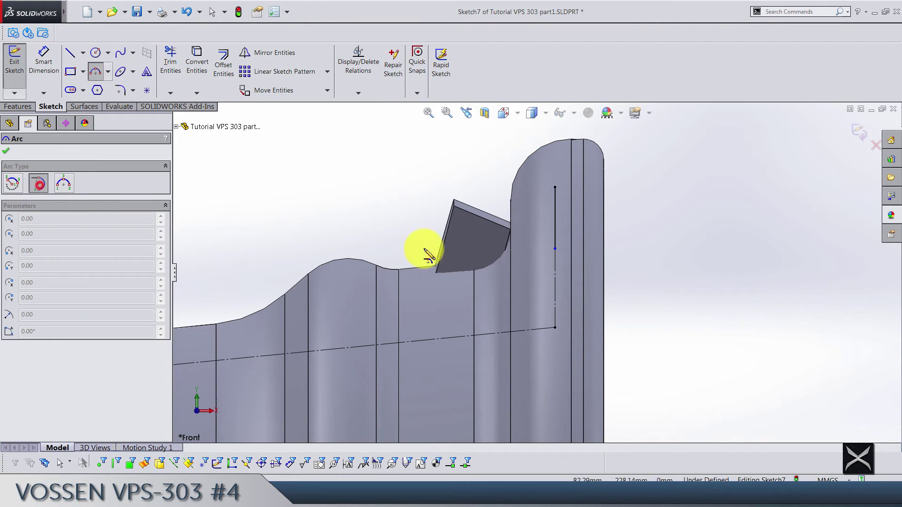
pyautogui.click(555, 250)
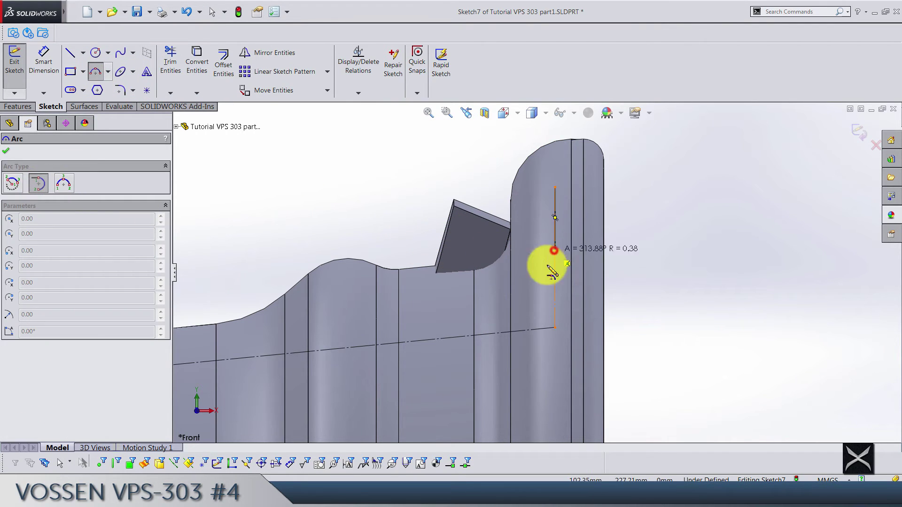
pyautogui.click(527, 332)
pyautogui.press('Escape')
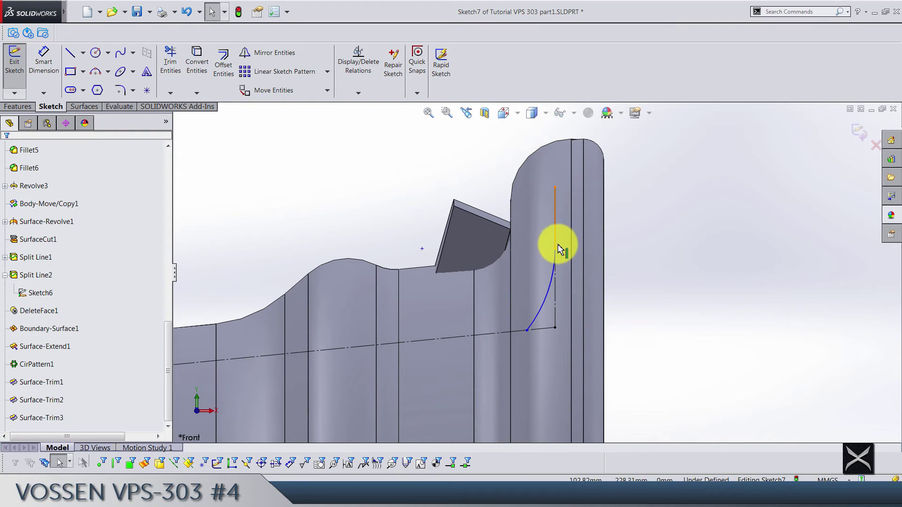
# Step: Make the arc tangent to the short vertical line above it
pyautogui.scroll(-2, 559, 254)
pyautogui.click(543, 225)
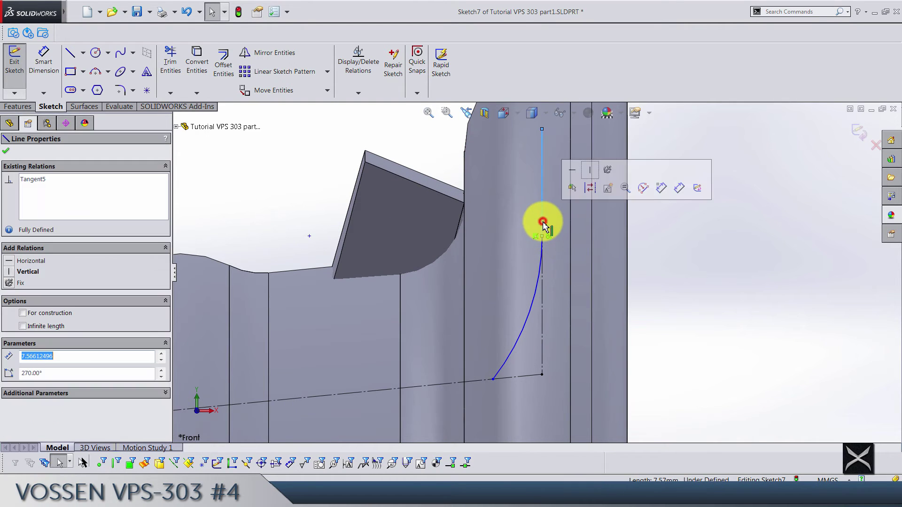
pyautogui.keyDown('ctrl'); pyautogui.click(539, 279); pyautogui.keyUp('ctrl')
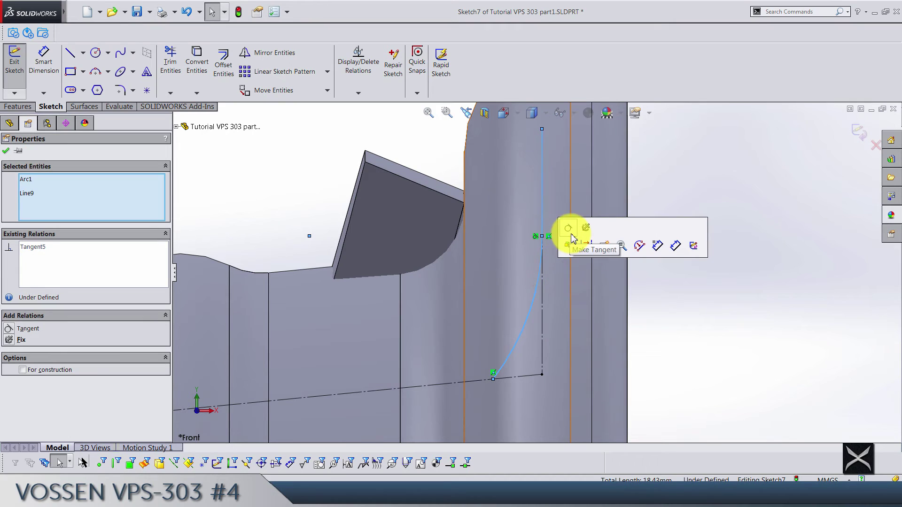
pyautogui.click(567, 245)
pyautogui.click(716, 290)
pyautogui.scroll(1, 514, 365)
# Step: Check the relation between the arc's lower endpoint and the inclined construction line
pyautogui.scroll(-3, 514, 365)
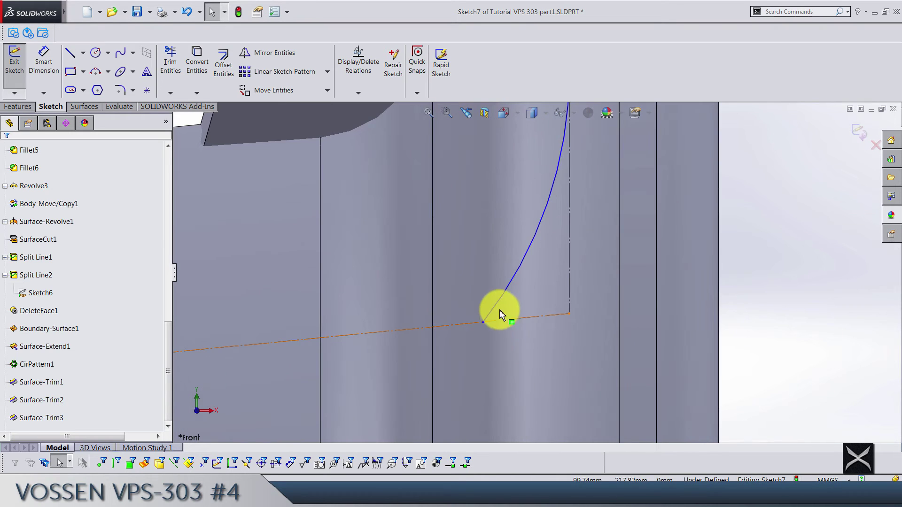
pyautogui.click(500, 305)
pyautogui.scroll(-2, 472, 318)
pyautogui.click(460, 327)
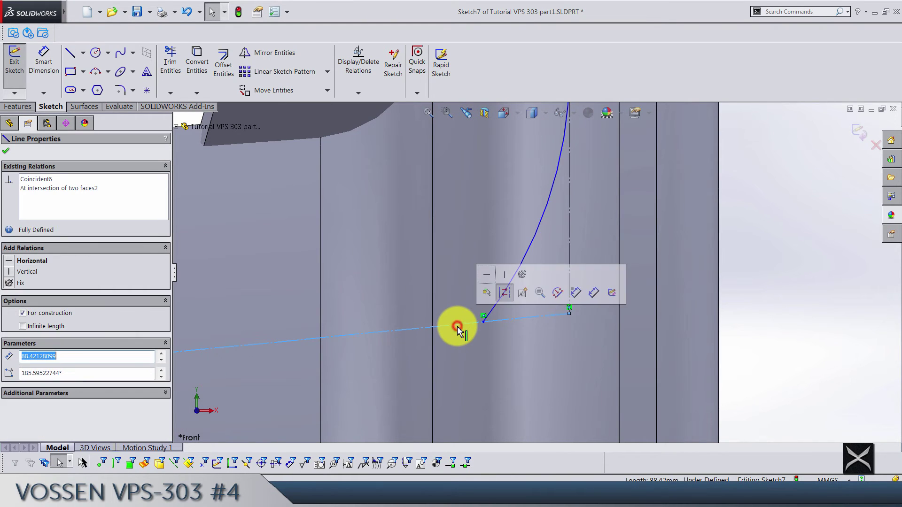
pyautogui.click(802, 345)
# Step: Dimension the horizontal distance between the arc's lower endpoint and the vertical construction line to 4.75 mm
pyautogui.scroll(2, 605, 333)
pyautogui.scroll(2, 595, 300)
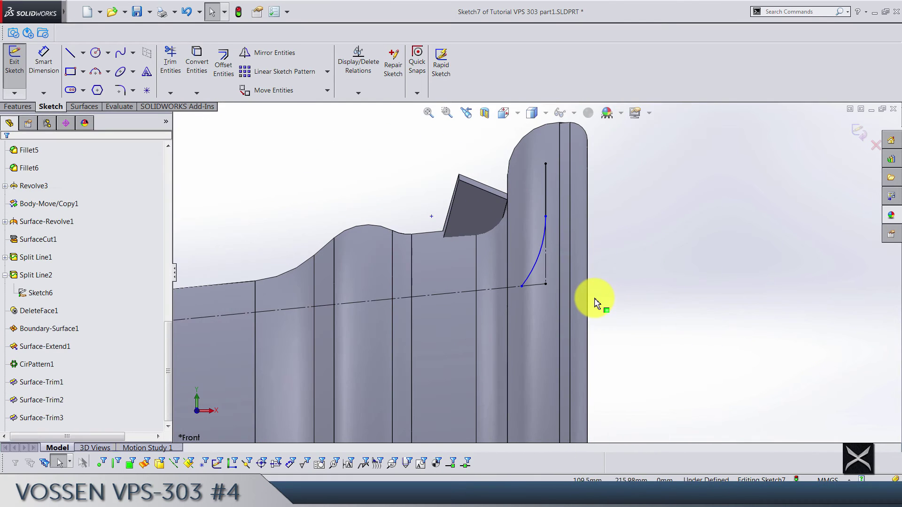
pyautogui.scroll(-2, 576, 281)
pyautogui.click(47, 71)
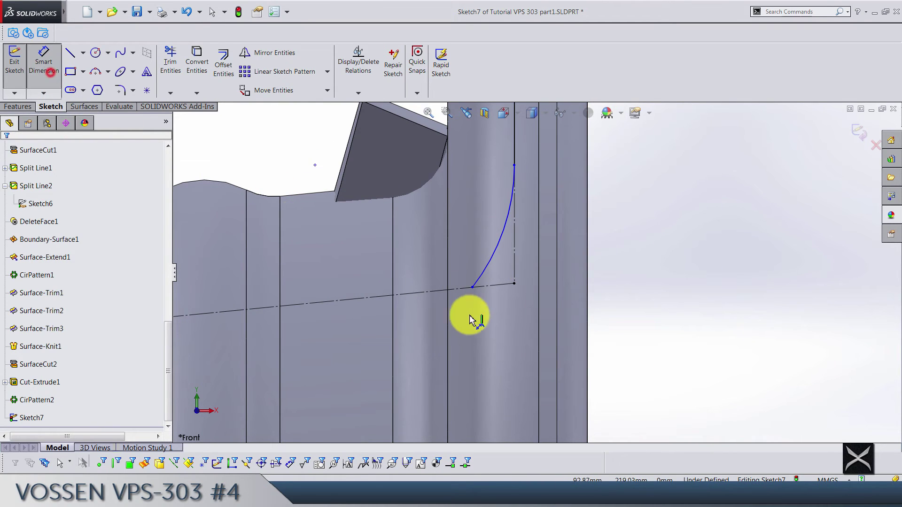
pyautogui.click(472, 288)
pyautogui.click(513, 266)
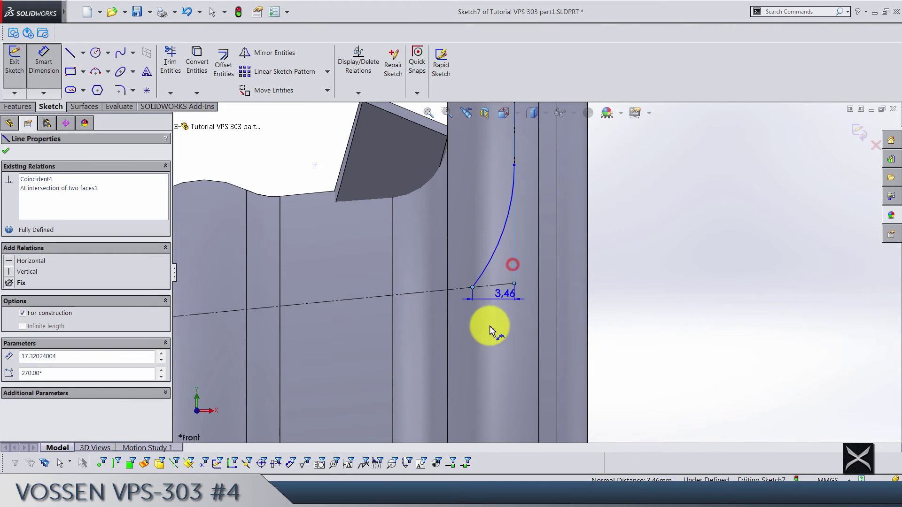
pyautogui.click(494, 365)
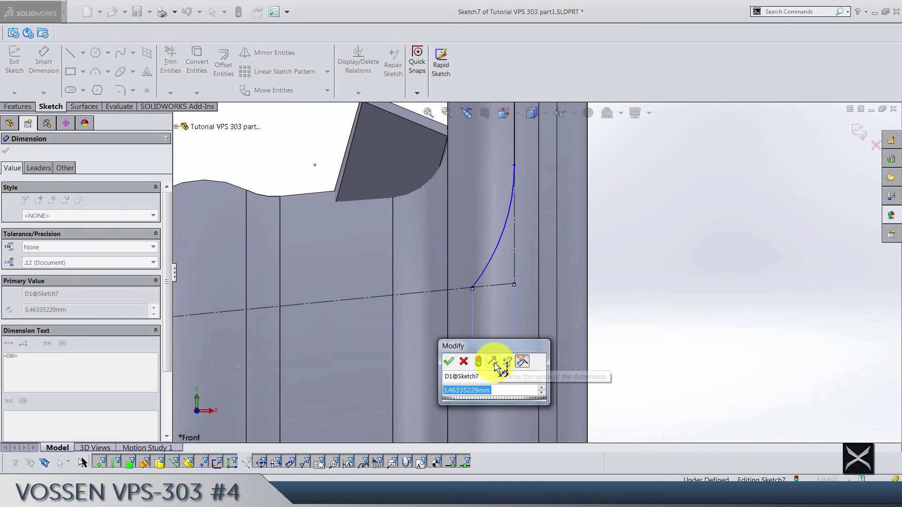
pyautogui.write('4.75')
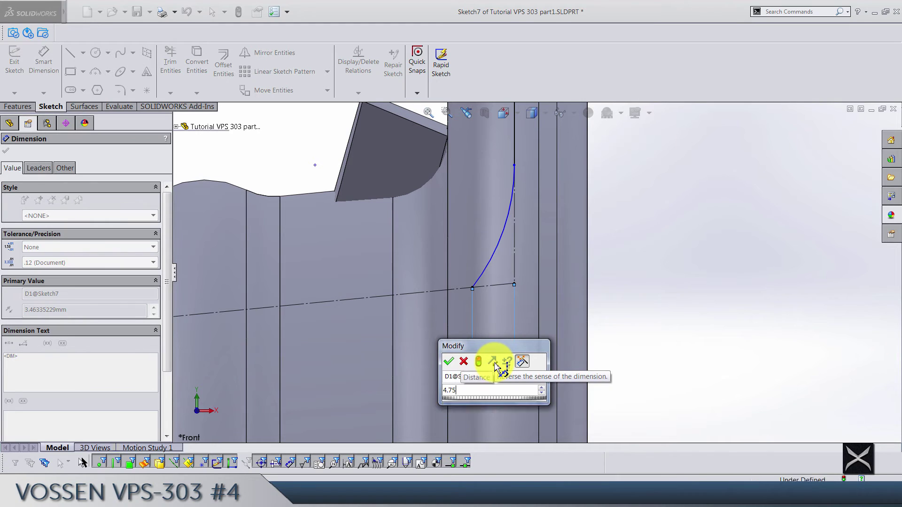
pyautogui.press('Return')
pyautogui.click(785, 303)
pyautogui.scroll(2, 564, 264)
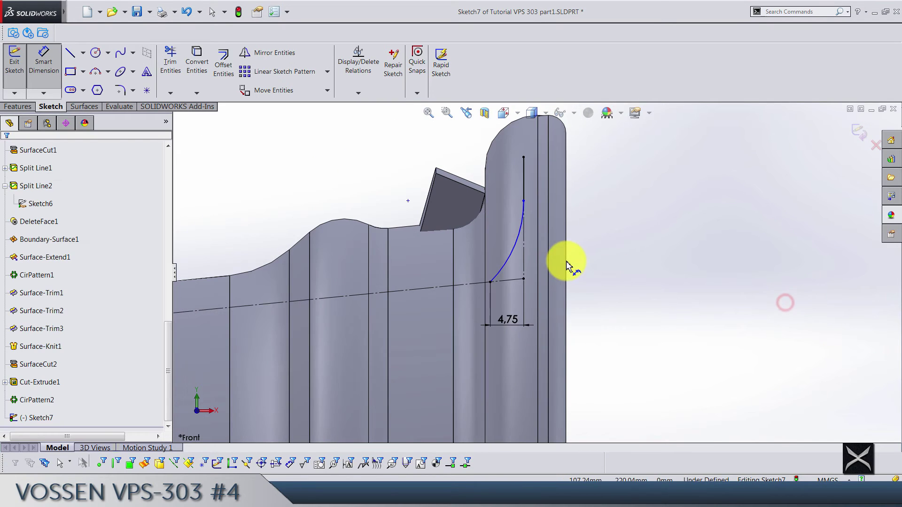
# Step: Dimension the tangent arc with a radius of 12 mm
pyautogui.click(506, 260)
pyautogui.click(488, 240)
pyautogui.write('12')
pyautogui.press('Return')
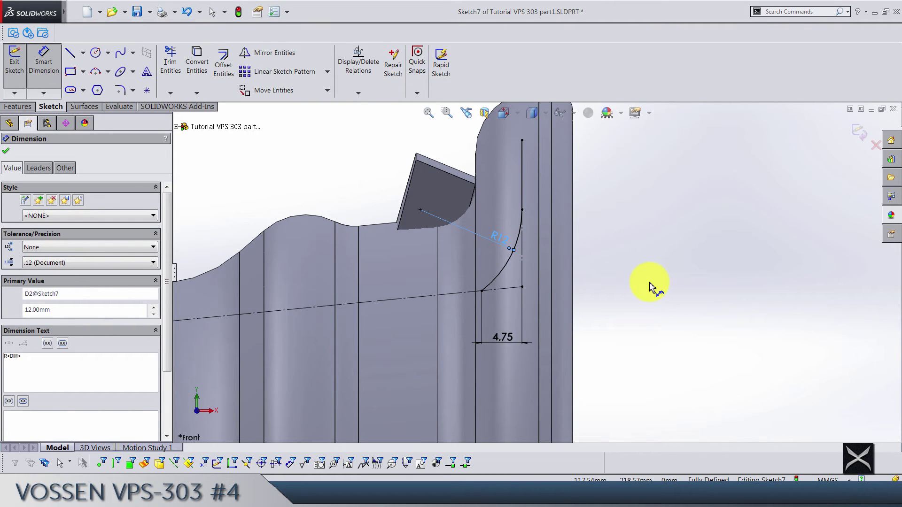
pyautogui.click(650, 283)
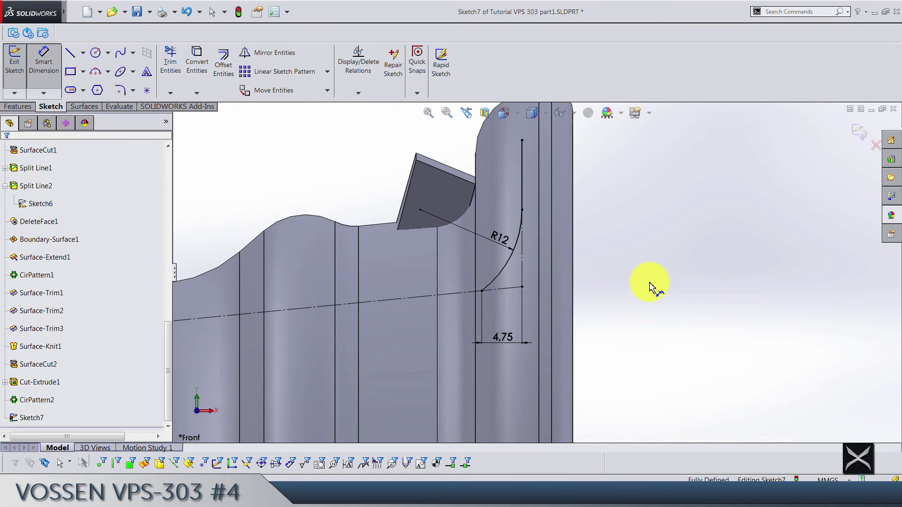
pyautogui.scroll(2, 650, 282)
pyautogui.scroll(-1, 594, 250)
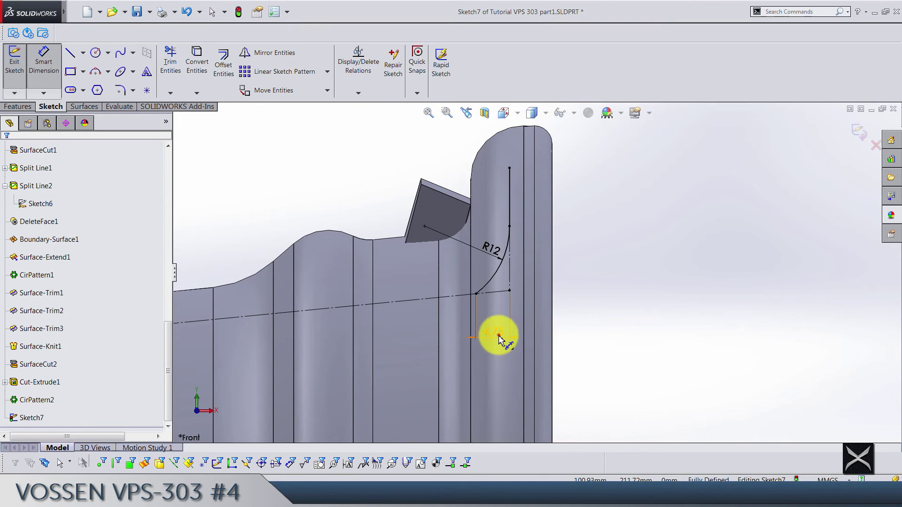
# Step: Close the profile beyond the rim's outer face with lines from the short vertical line's upper end to the arc's lower endpoint, making the last line vertical
pyautogui.click(70, 53)
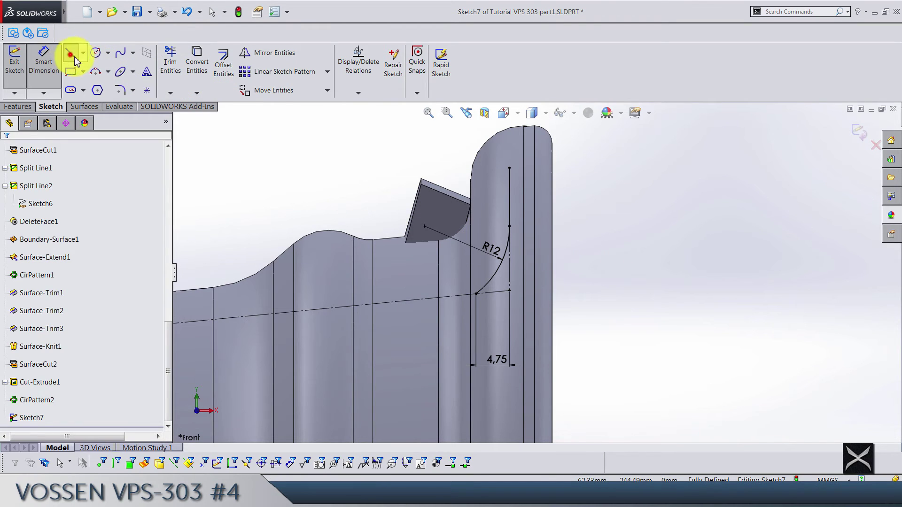
pyautogui.click(509, 168)
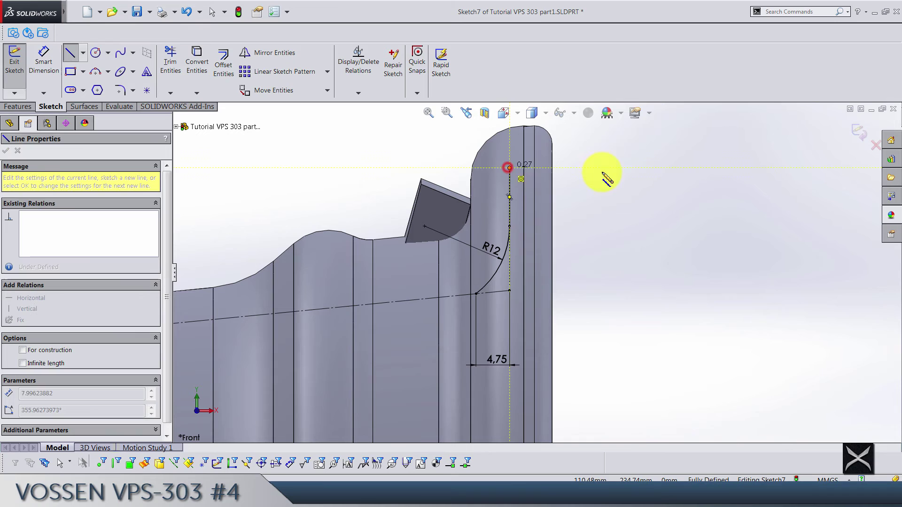
pyautogui.click(665, 168)
pyautogui.click(665, 333)
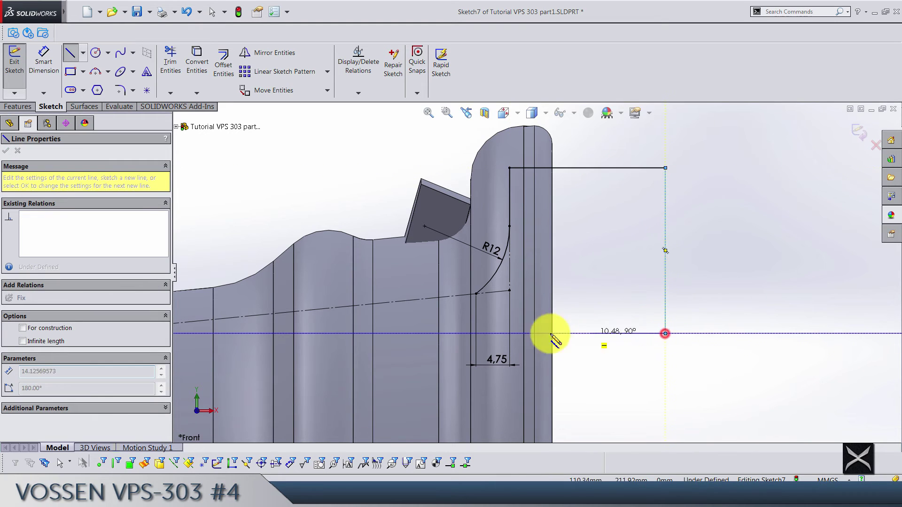
pyautogui.click(500, 334)
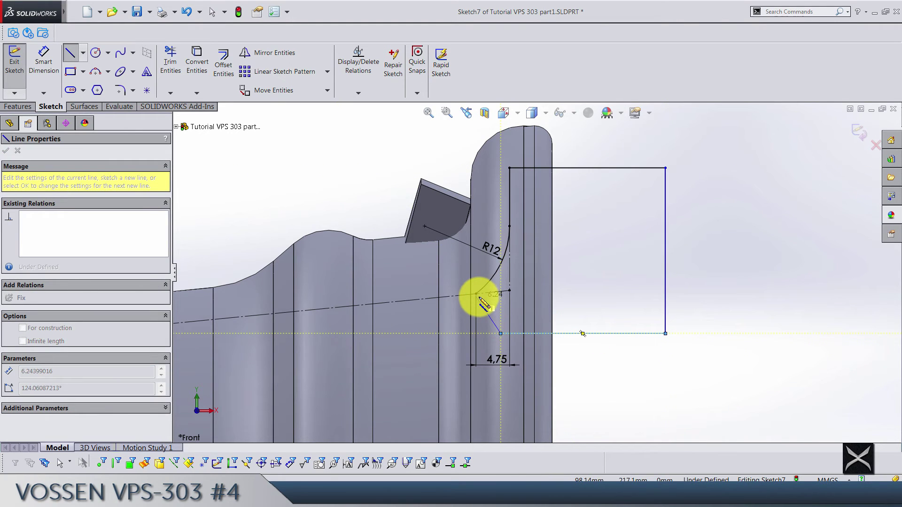
pyautogui.click(478, 295)
pyautogui.press('Escape')
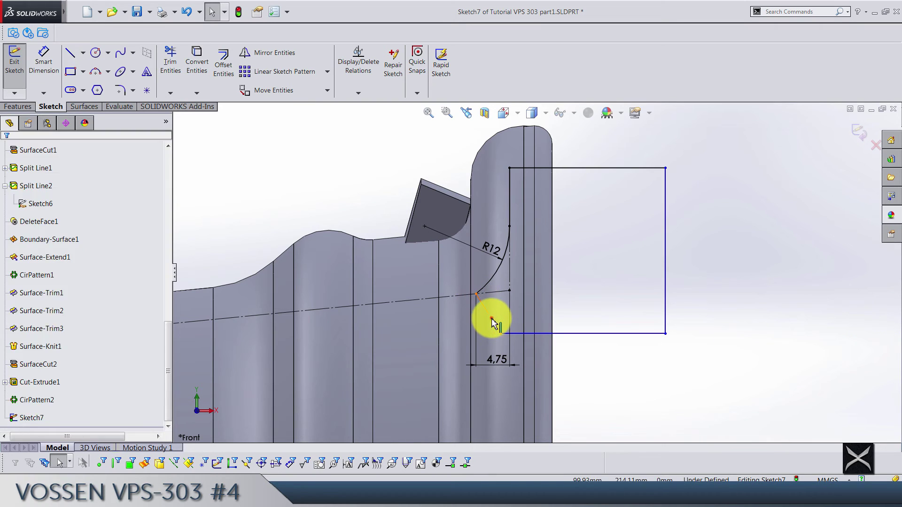
pyautogui.click(488, 314)
pyautogui.click(538, 267)
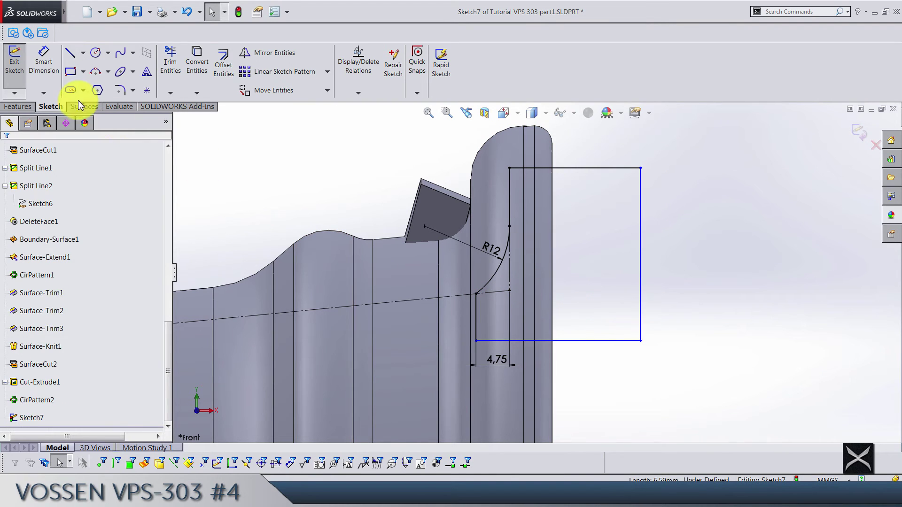
# Step: Dimension the short vertical line below the arc to 5 mm
pyautogui.click(44, 63)
pyautogui.click(477, 325)
pyautogui.click(381, 324)
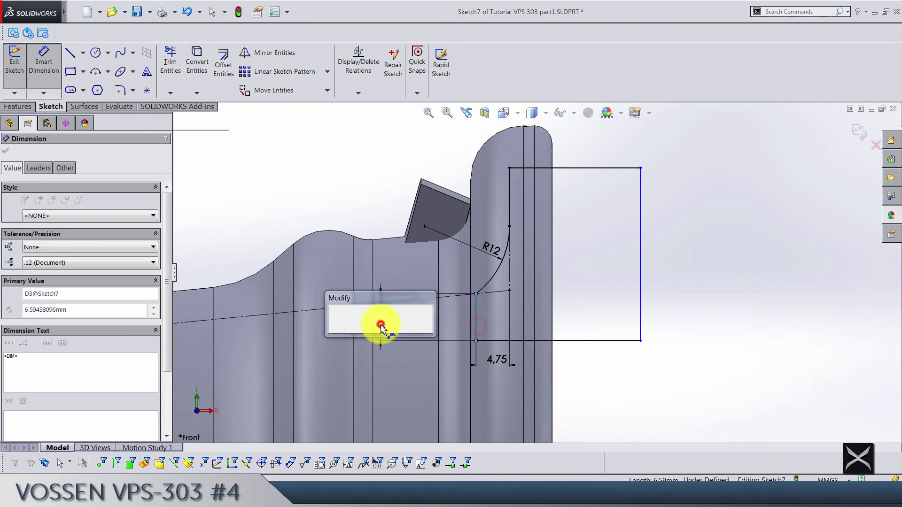
pyautogui.write('5')
pyautogui.press('Return')
pyautogui.click(688, 402)
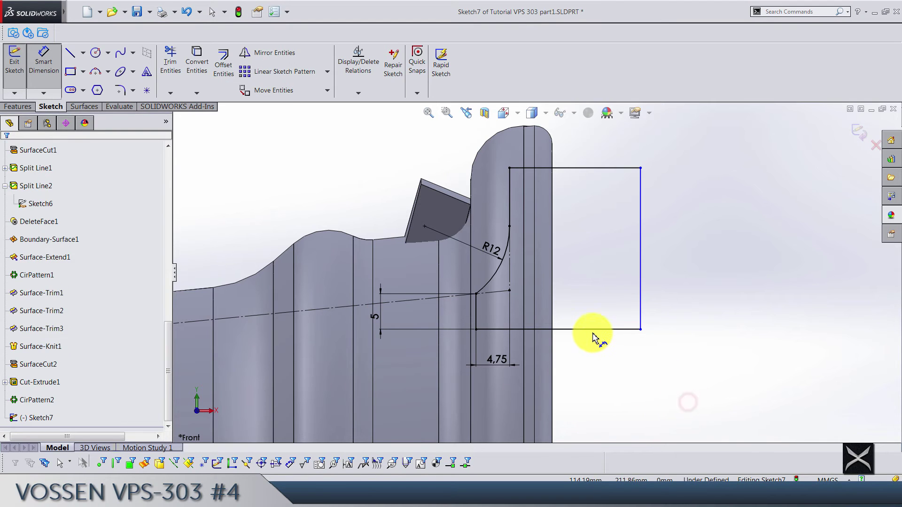
# Step: Dimension the profile's lower horizontal line to 20 mm
pyautogui.click(592, 331)
pyautogui.click(573, 394)
pyautogui.write('20')
pyautogui.press('Return')
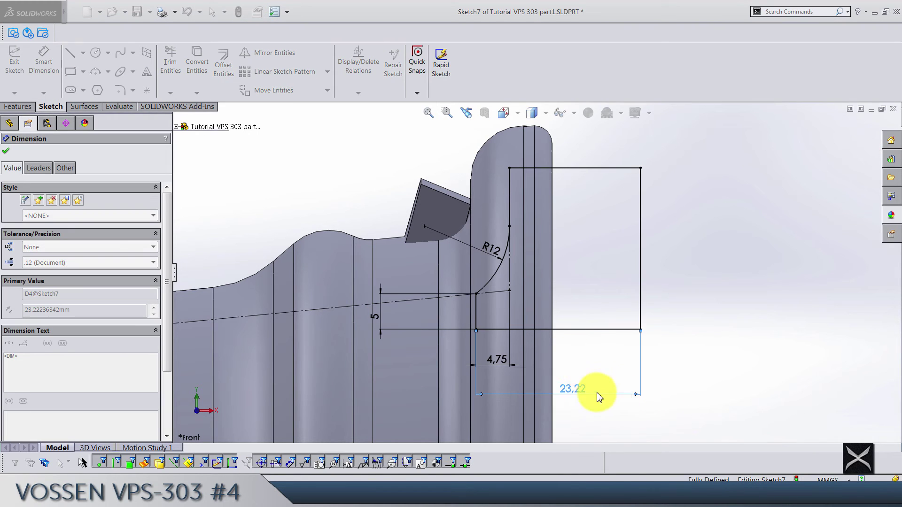
pyautogui.click(699, 311)
pyautogui.scroll(1, 534, 282)
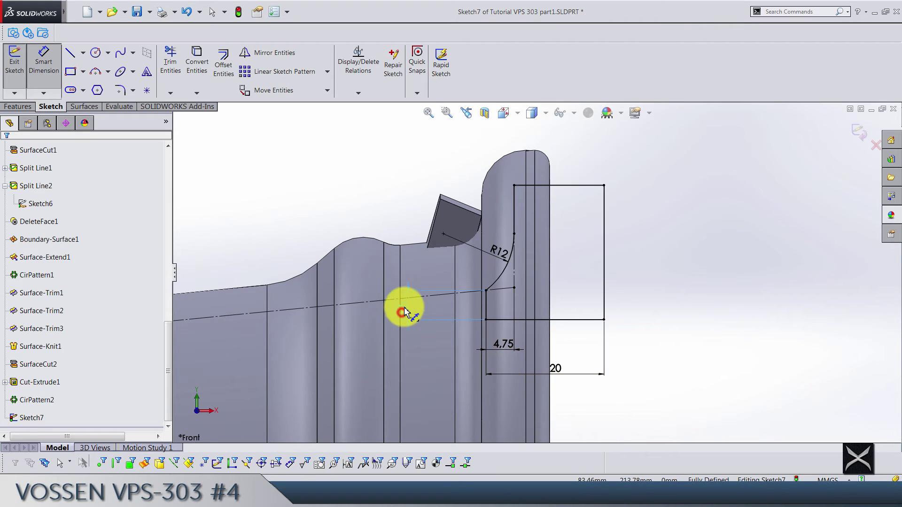
pyautogui.click(403, 311)
pyautogui.click(697, 310)
# Step: Exit the sketch and set up a 360° revolved cut of the closed profile about Axis1
pyautogui.scroll(-3, 528, 299)
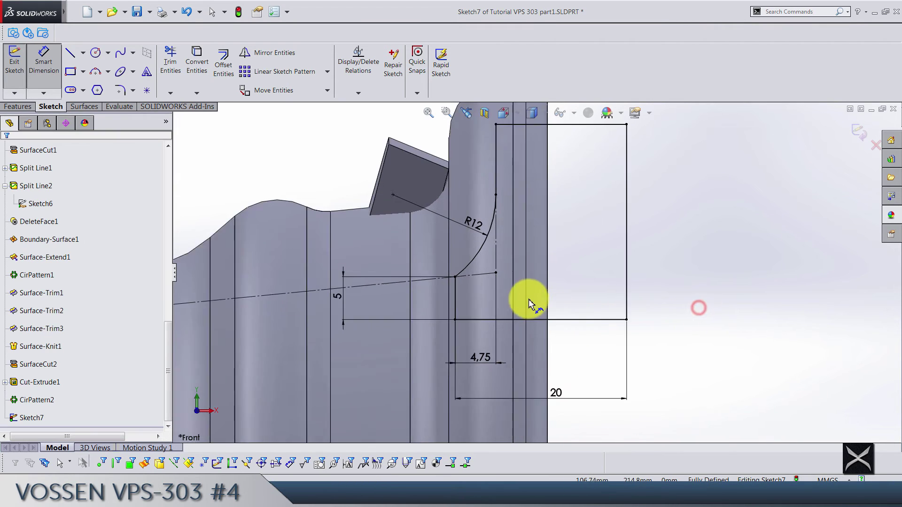
pyautogui.scroll(4, 536, 273)
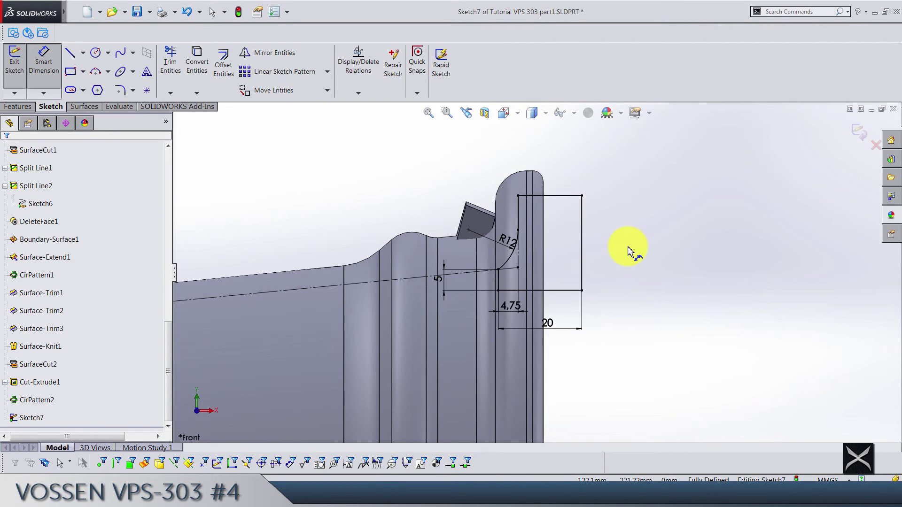
pyautogui.scroll(-3, 563, 254)
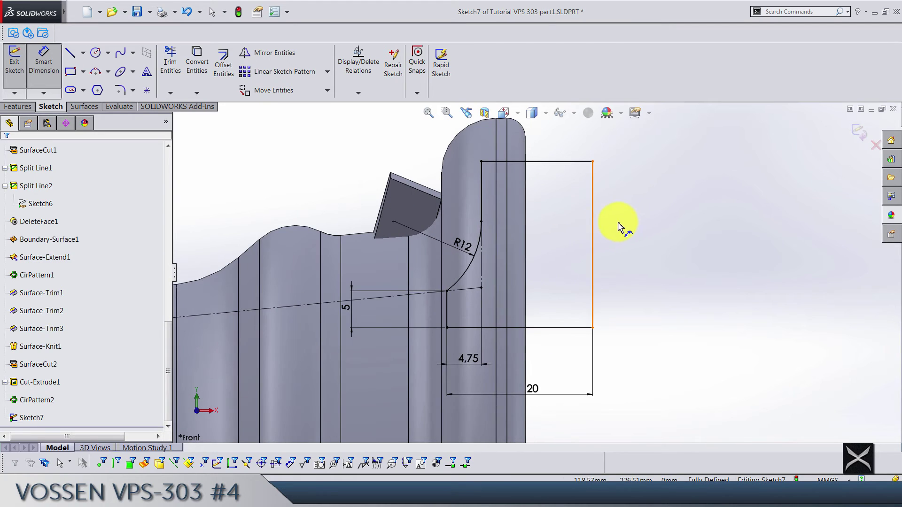
pyautogui.scroll(3, 620, 224)
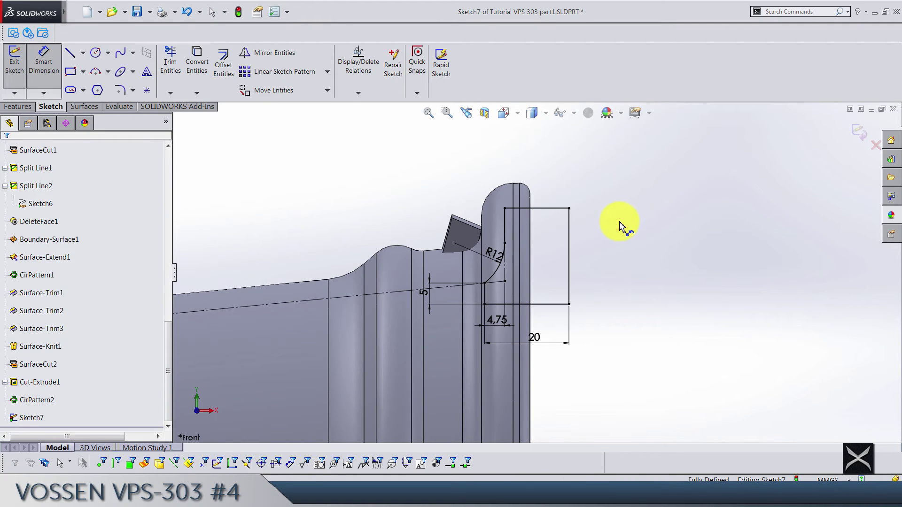
pyautogui.click(858, 139)
pyautogui.scroll(10, 143, 332)
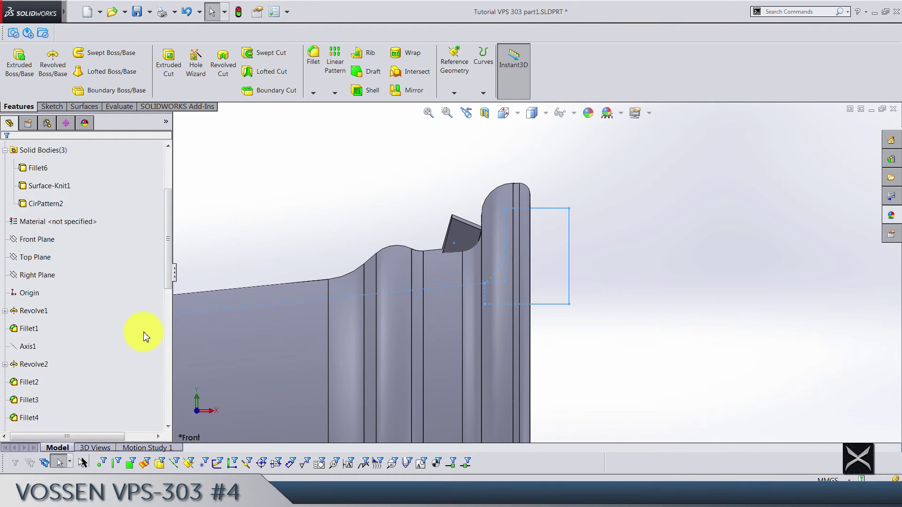
pyautogui.click(31, 348)
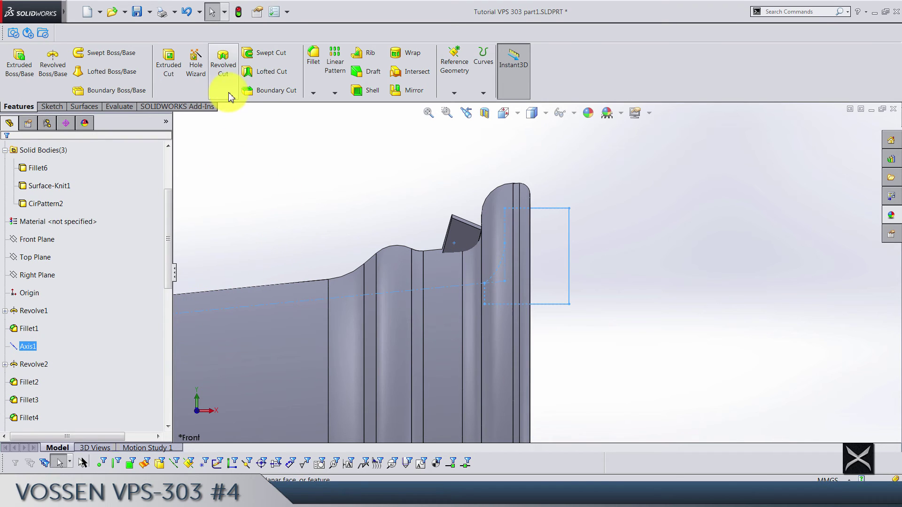
pyautogui.click(223, 61)
pyautogui.moveTo(755, 326); pyautogui.dragTo(528, 185, button='middle')
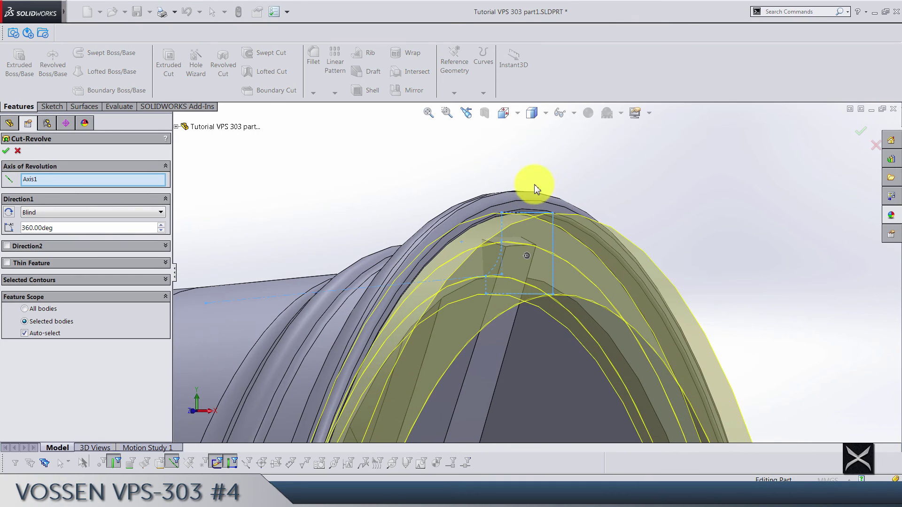
# Step: Limit the revolved cut's feature scope to the rim body instead of automatic selection and create the cut
pyautogui.click(40, 335)
pyautogui.scroll(5, 298, 238)
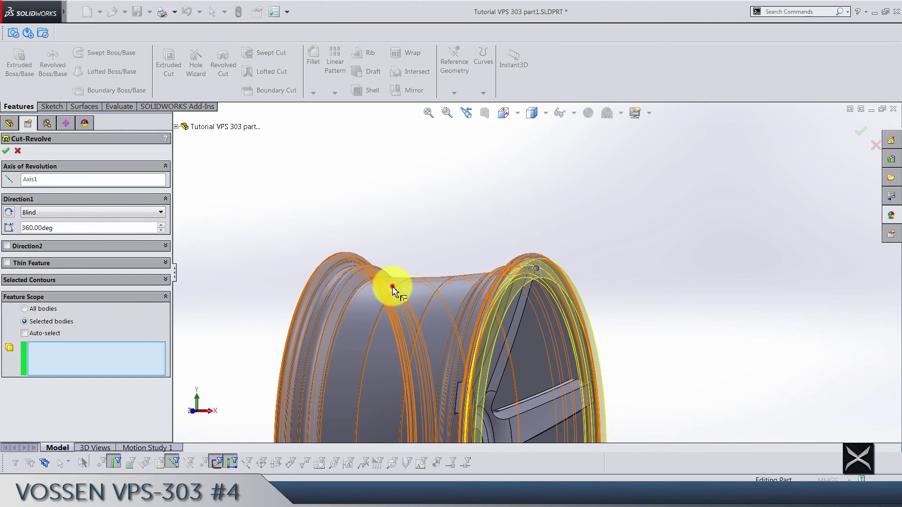
pyautogui.click(393, 286)
pyautogui.press('Return')
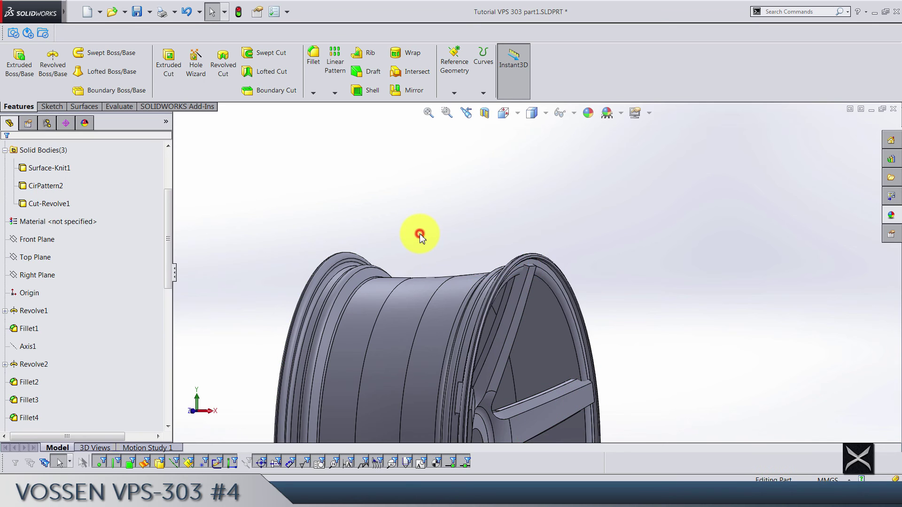
# Step: Examine the curved cut face and its neighbouring faces inside the rim around the spoke's outer end
pyautogui.scroll(-5, 554, 283)
pyautogui.scroll(-6, 555, 283)
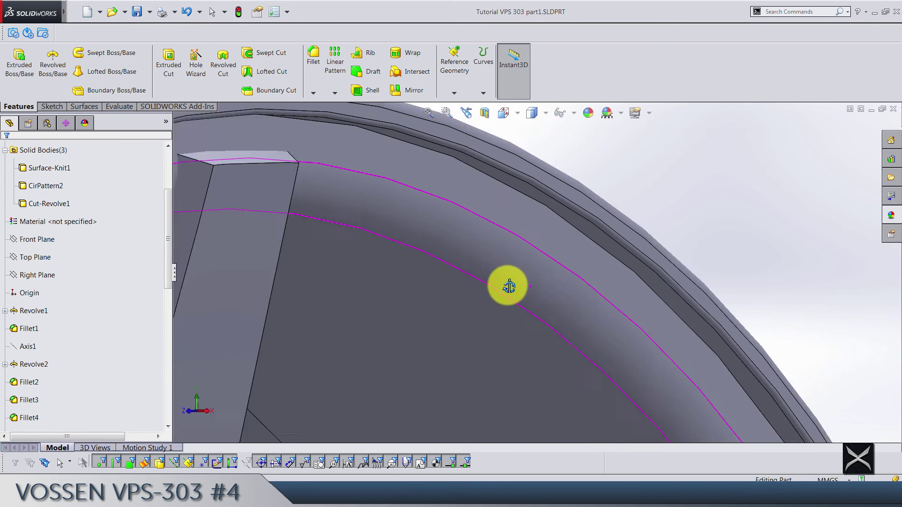
pyautogui.click(539, 259)
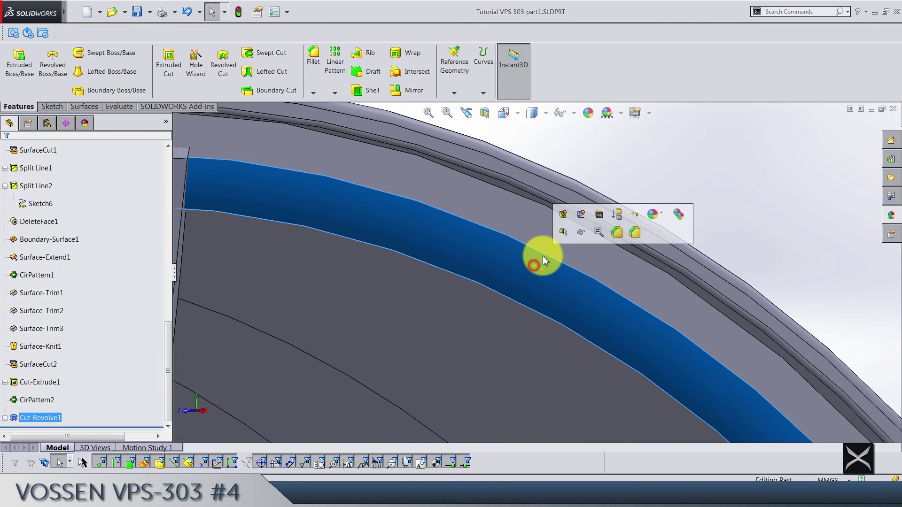
pyautogui.click(535, 239)
pyautogui.scroll(4, 553, 257)
pyautogui.moveTo(553, 257); pyautogui.dragTo(593, 263, button='middle')
pyautogui.click(594, 196)
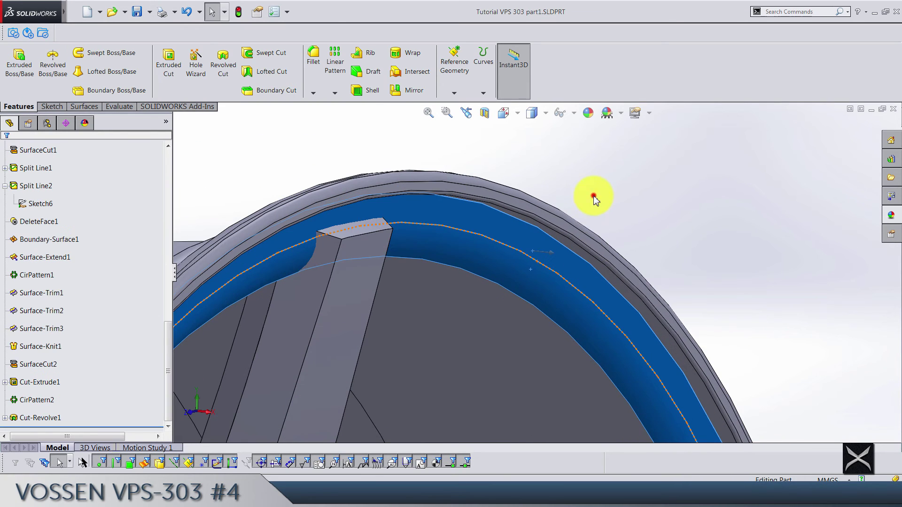
pyautogui.scroll(-5, 521, 328)
pyautogui.click(561, 243)
pyautogui.scroll(8, 545, 265)
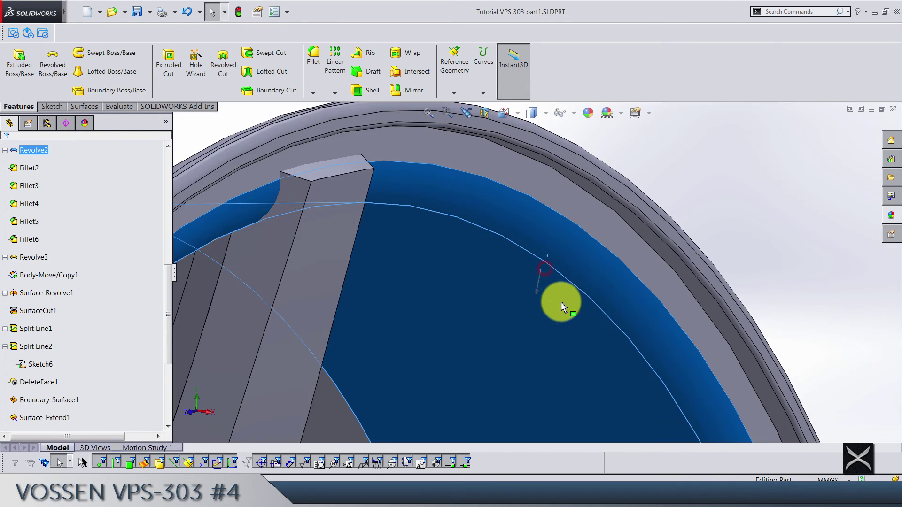
pyautogui.click(617, 166)
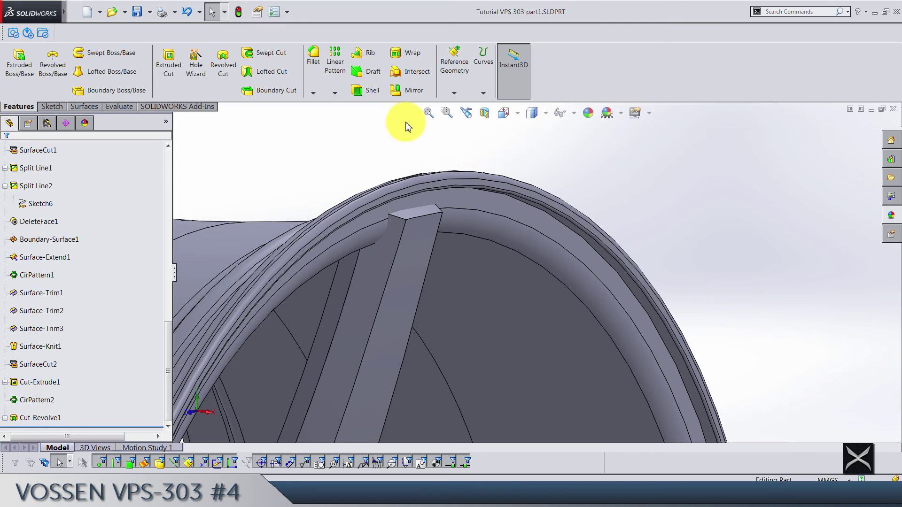
# Step: Fillet the inner circular edge of the rim's revolved cut face with a 2.5 mm radius and save the part
pyautogui.click(319, 75)
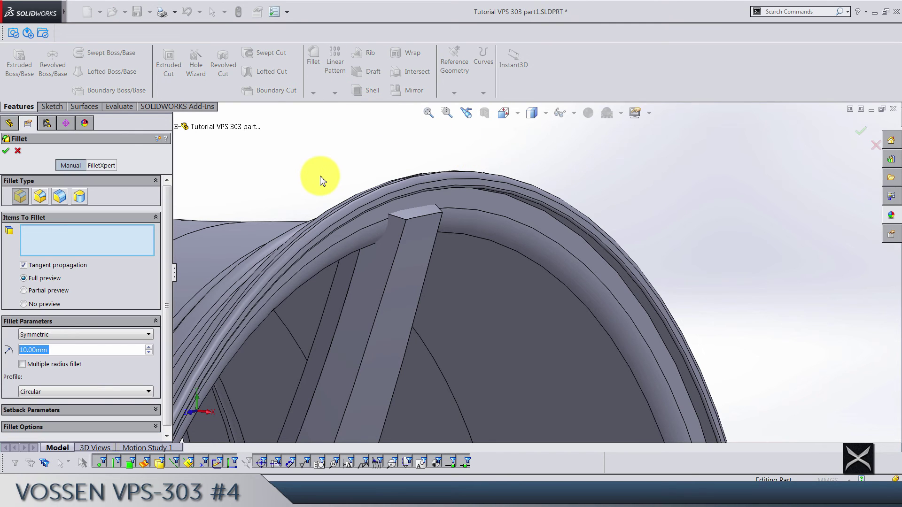
pyautogui.write('2.5')
pyautogui.press('Return')
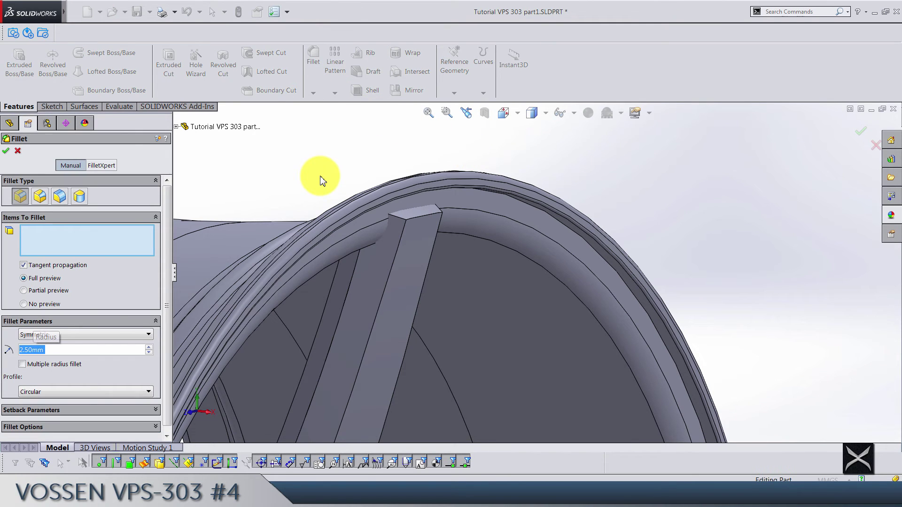
pyautogui.click(538, 267)
pyautogui.rightClick(737, 263)
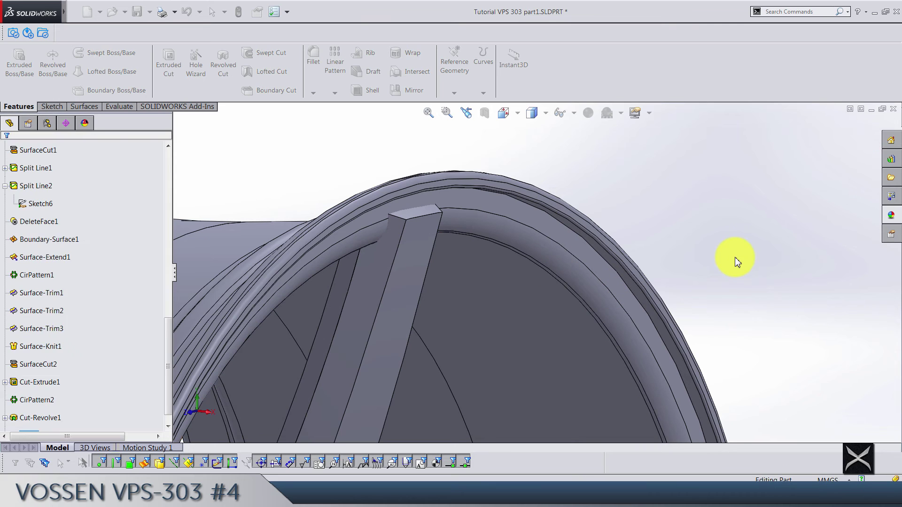
pyautogui.hotkey('ctrl', 's')
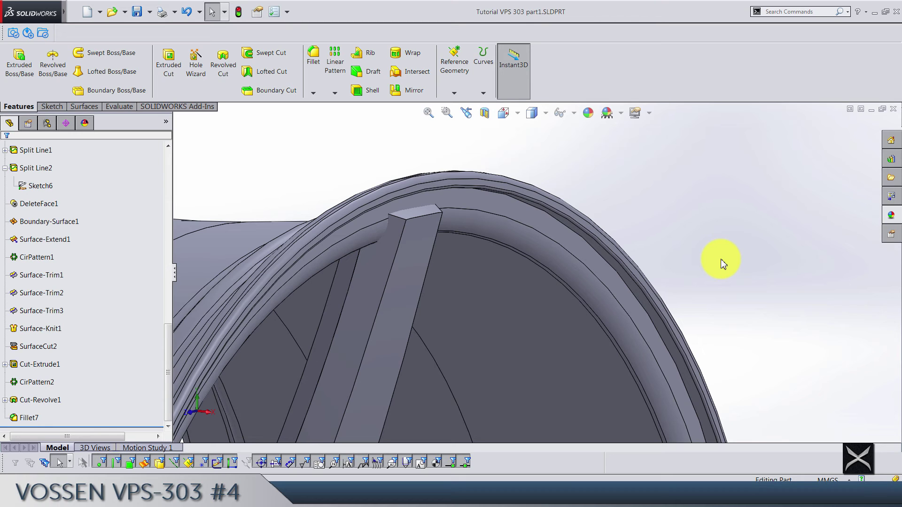
# Step: Combine the five-spoke body and the patterned body behind it into one solid using the Add operation
pyautogui.scroll(10, 731, 322)
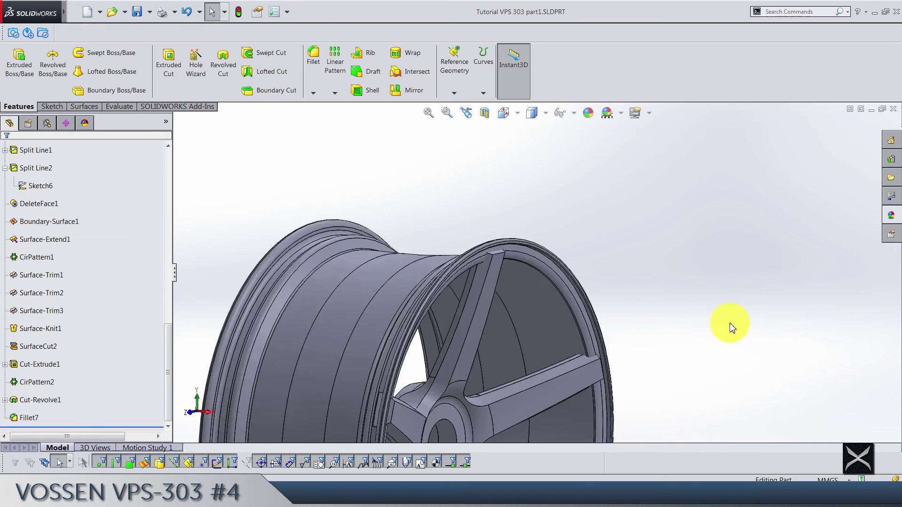
pyautogui.moveTo(444, 301); pyautogui.dragTo(474, 332, button='middle')
pyautogui.scroll(-1, 473, 333)
pyautogui.scroll(-1, 475, 335)
pyautogui.click(780, 14)
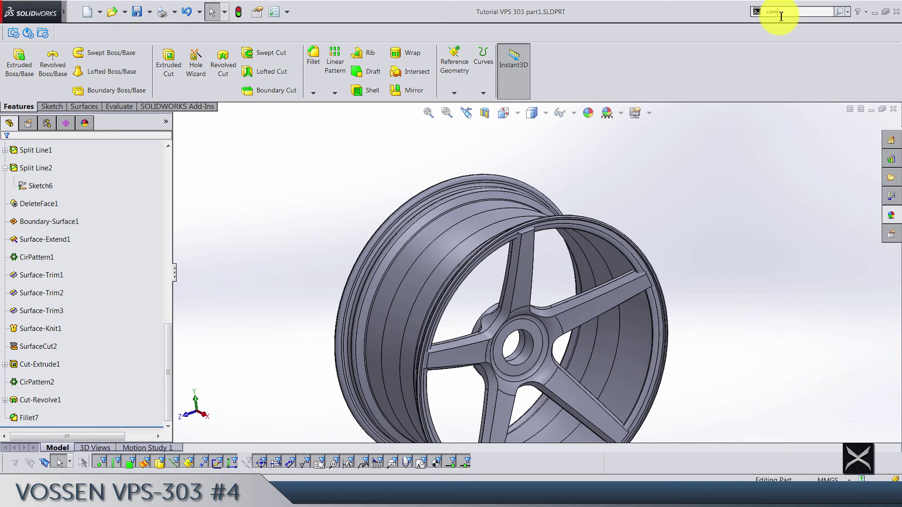
pyautogui.click(782, 24)
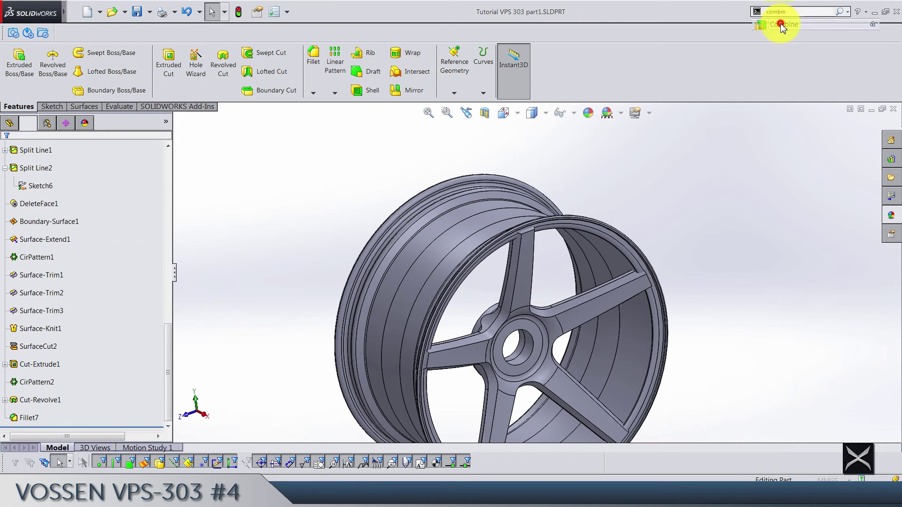
pyautogui.click(533, 334)
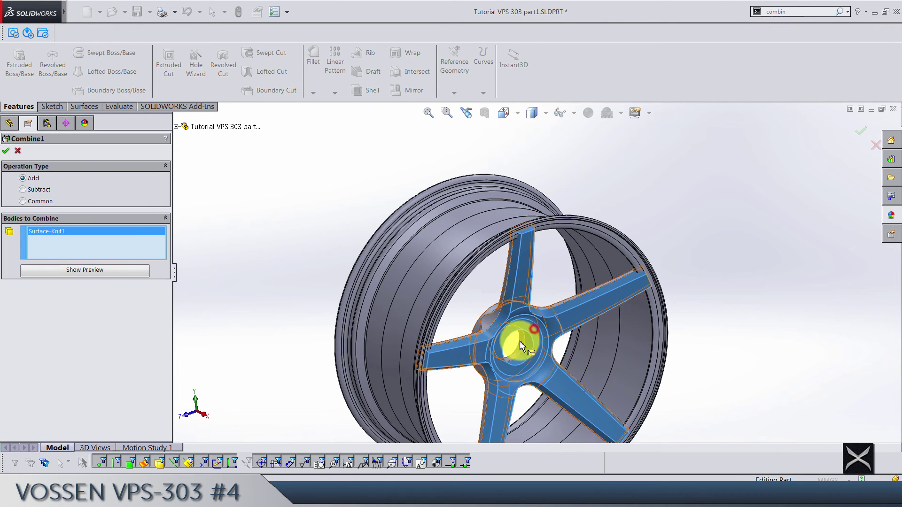
pyautogui.click(488, 322)
pyautogui.moveTo(488, 323); pyautogui.dragTo(514, 323, button='middle')
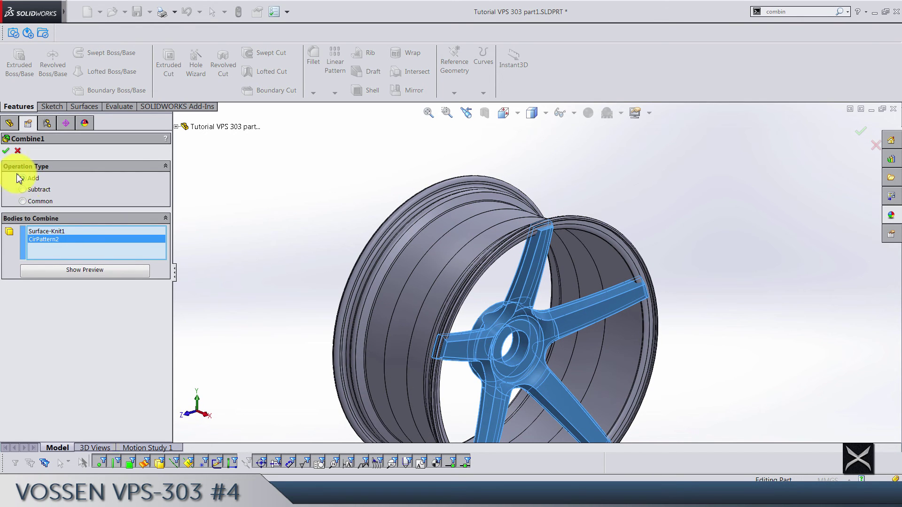
pyautogui.click(5, 151)
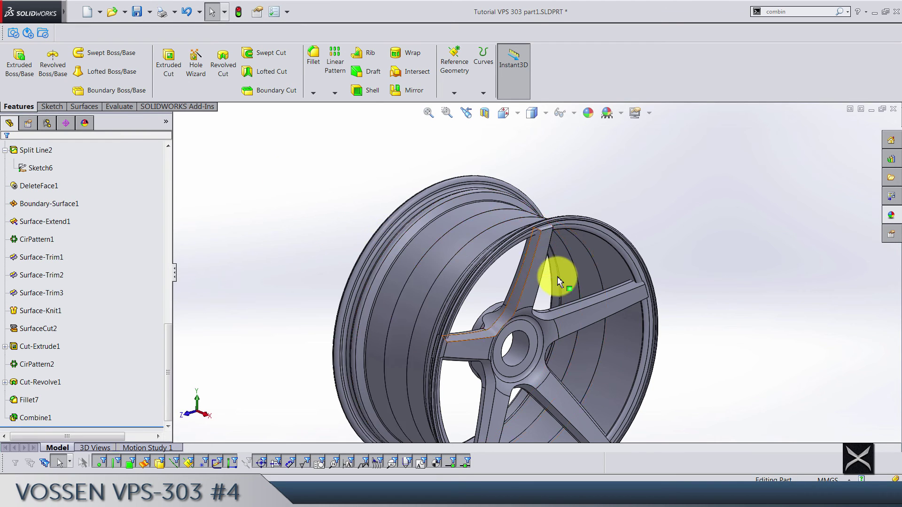
# Step: Examine where the spoke's outer end protrudes through the rim barrel beside the front lip
pyautogui.scroll(3, 558, 272)
pyautogui.moveTo(558, 272); pyautogui.dragTo(554, 210, button='middle')
pyautogui.scroll(-7, 570, 249)
pyautogui.scroll(-5, 439, 334)
pyautogui.scroll(-3, 452, 369)
pyautogui.scroll(4, 479, 347)
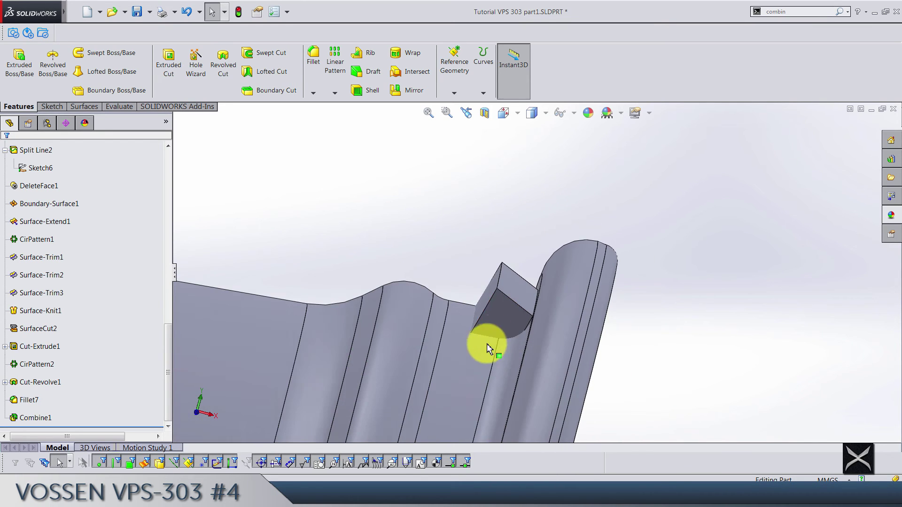
pyautogui.moveTo(529, 278); pyautogui.dragTo(524, 324, button='middle')
pyautogui.scroll(-5, 476, 325)
pyautogui.scroll(-3, 555, 405)
pyautogui.moveTo(555, 407); pyautogui.dragTo(546, 380, button='middle')
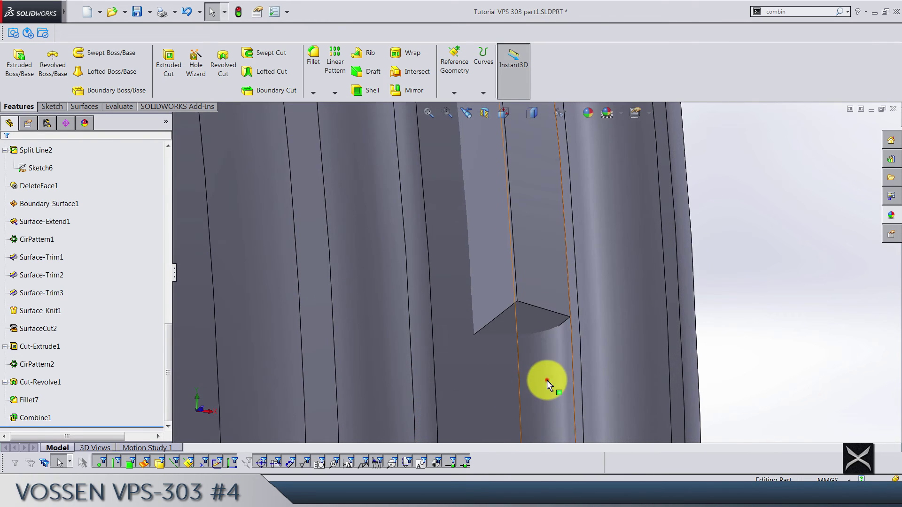
# Step: Create an offset surface from the two adjacent outer rim faces that surround the protruding spoke end
pyautogui.click(547, 380)
pyautogui.keyDown('ctrl'); pyautogui.click(487, 385); pyautogui.keyUp('ctrl')
pyautogui.scroll(-2, 243, 72)
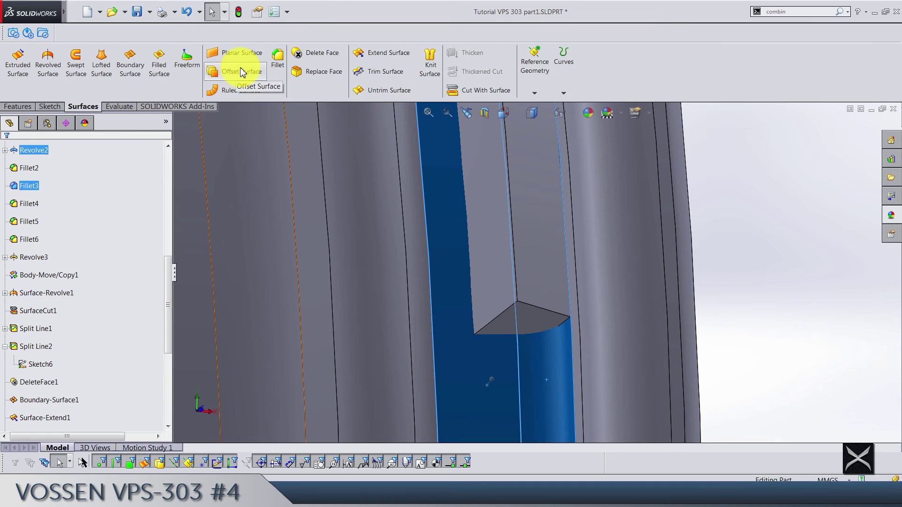
pyautogui.click(237, 76)
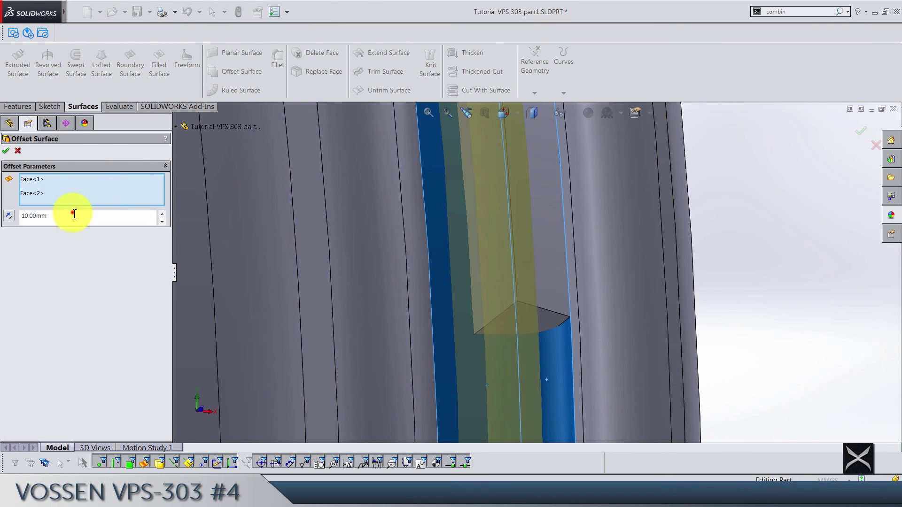
pyautogui.press('Return')
pyautogui.press('Return')
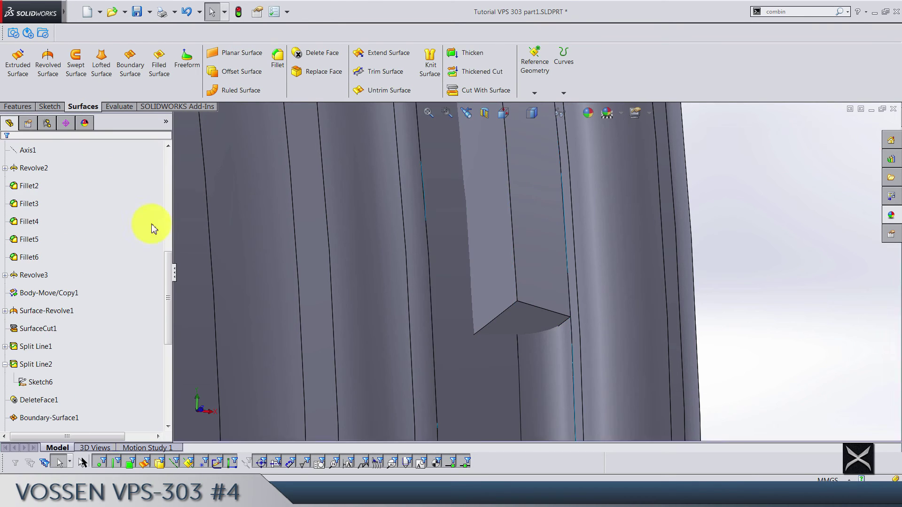
# Step: Set up a Cut With Surface using Surface-Offset1 as the cutting surface
pyautogui.scroll(8, 642, 300)
pyautogui.scroll(-4, 44, 417)
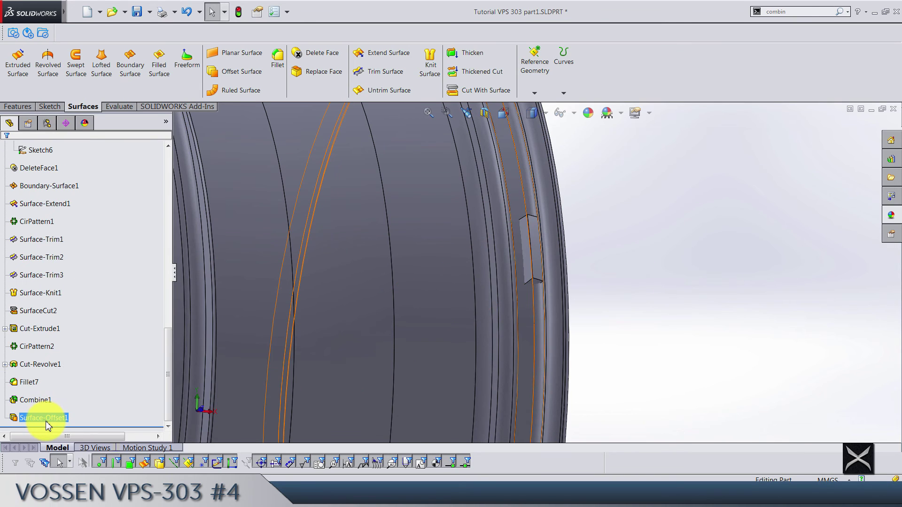
pyautogui.click(43, 417)
pyautogui.scroll(3, 713, 299)
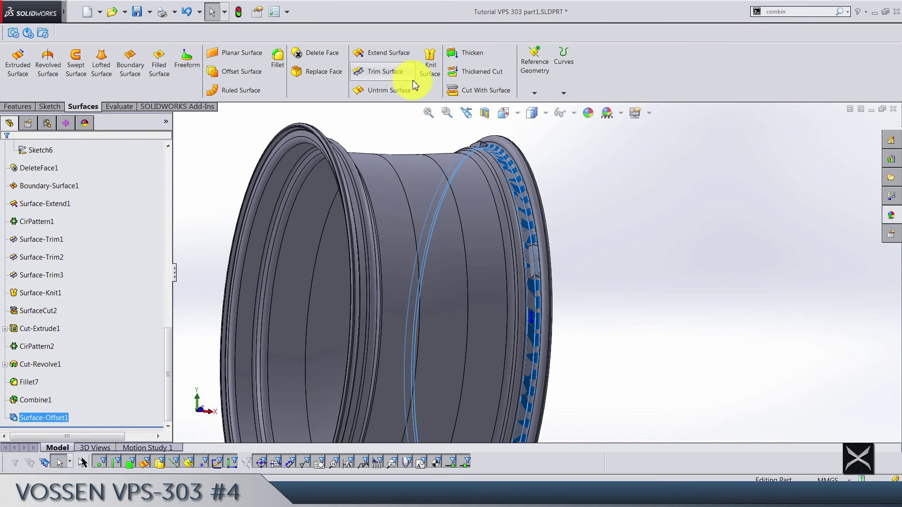
pyautogui.click(455, 88)
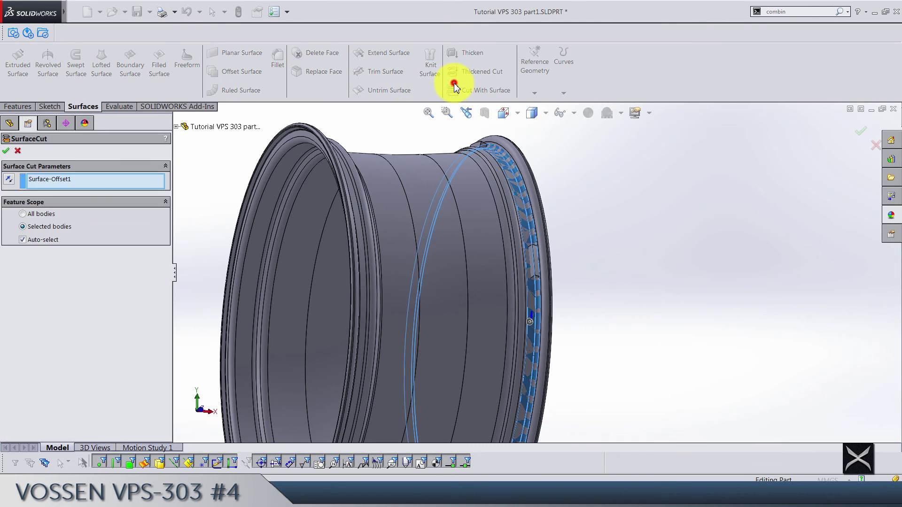
pyautogui.scroll(3, 624, 248)
pyautogui.moveTo(624, 248); pyautogui.dragTo(595, 155, button='middle')
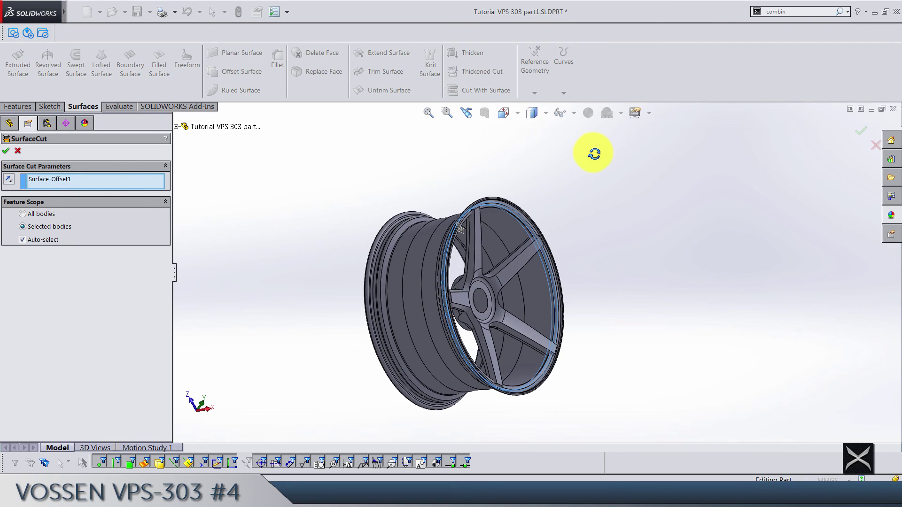
pyautogui.scroll(-2, 566, 174)
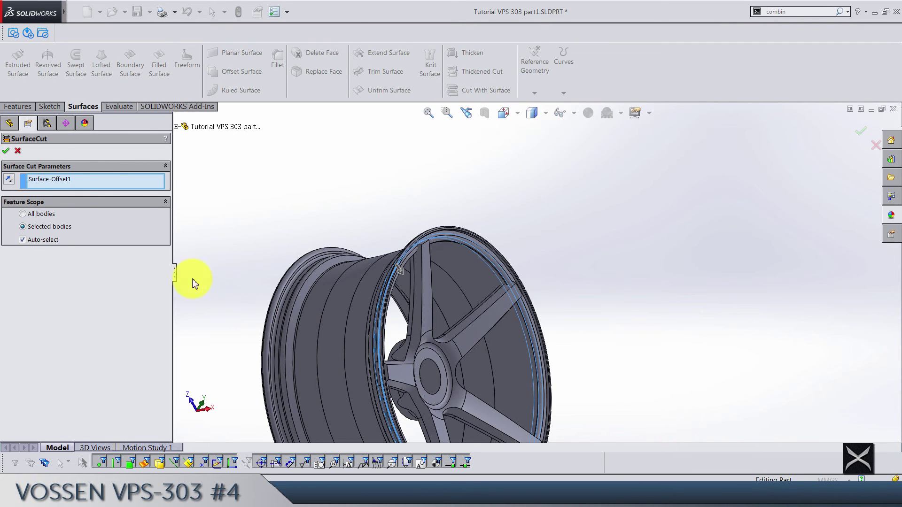
# Step: Limit the surface cut to the combined spoke body instead of automatic selection, reverse the cut direction and create the cut
pyautogui.click(41, 242)
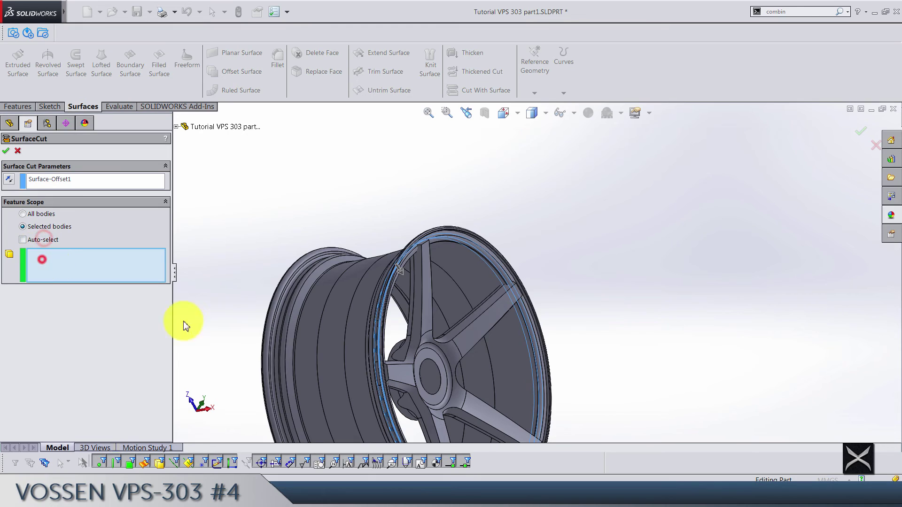
pyautogui.click(420, 358)
pyautogui.moveTo(419, 358); pyautogui.dragTo(437, 296, button='middle')
pyautogui.scroll(-5, 453, 236)
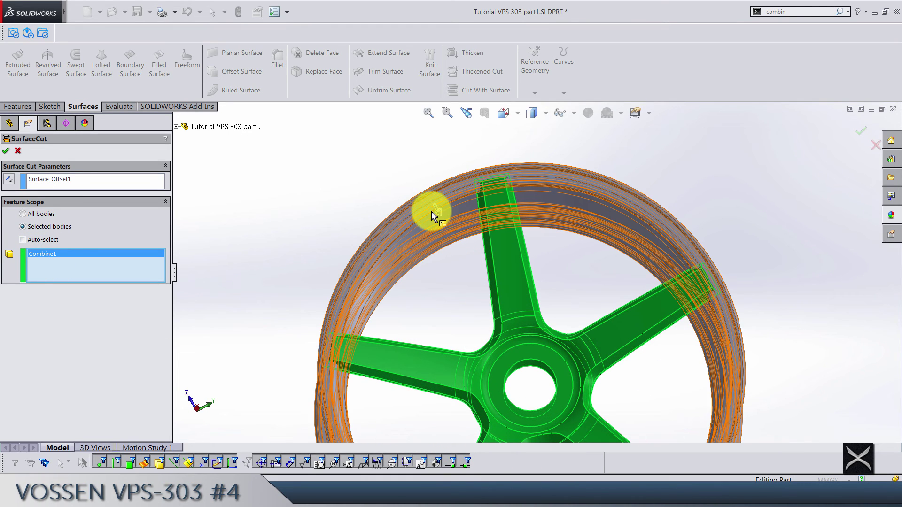
pyautogui.scroll(5, 406, 202)
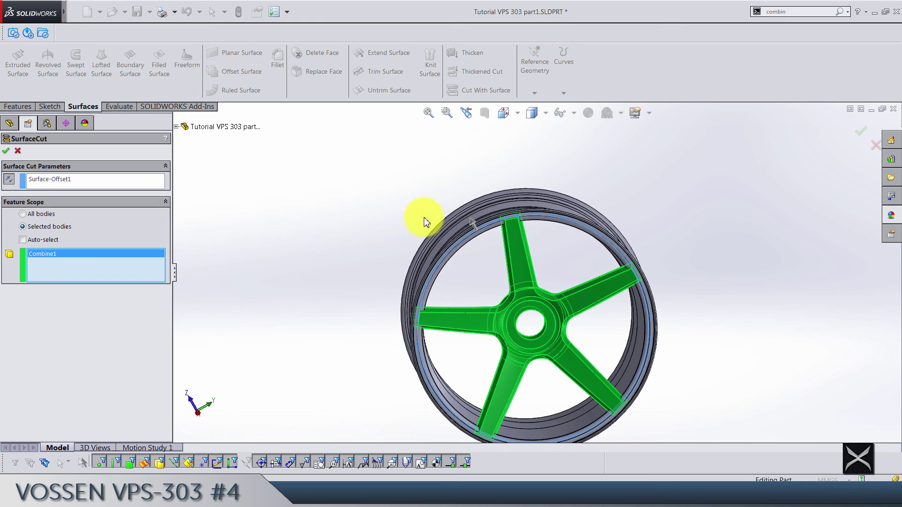
pyautogui.click(5, 150)
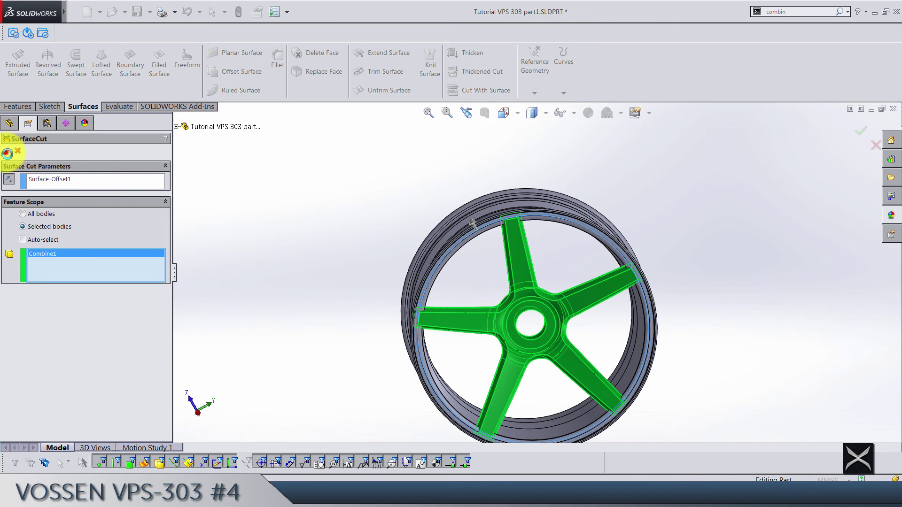
# Step: Delete the surface bodies Surface-Revolve1 and Surface-Offset1, and collapse the solid bodies list
pyautogui.moveTo(517, 233); pyautogui.dragTo(630, 266, button='middle')
pyautogui.scroll(-5, 578, 254)
pyautogui.scroll(-3, 578, 254)
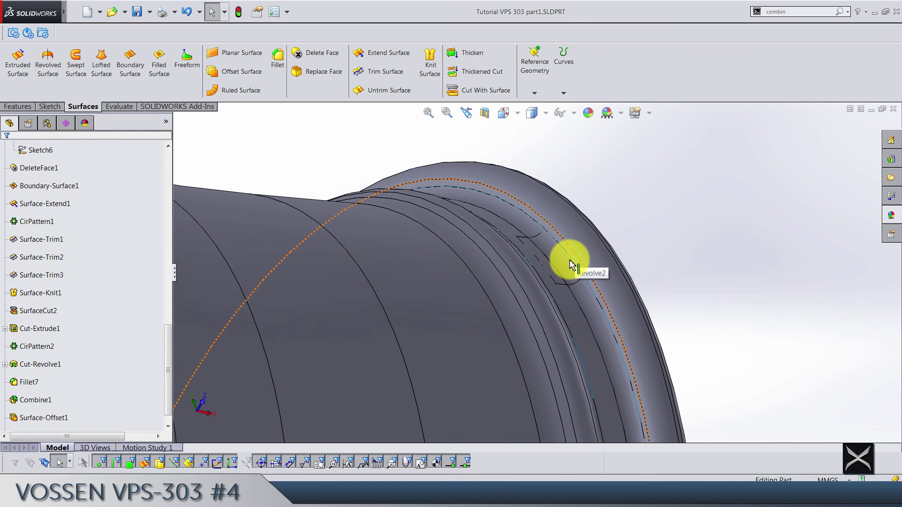
pyautogui.scroll(5, 569, 264)
pyautogui.click(411, 165)
pyautogui.scroll(2, 349, 84)
pyautogui.scroll(5, 43, 275)
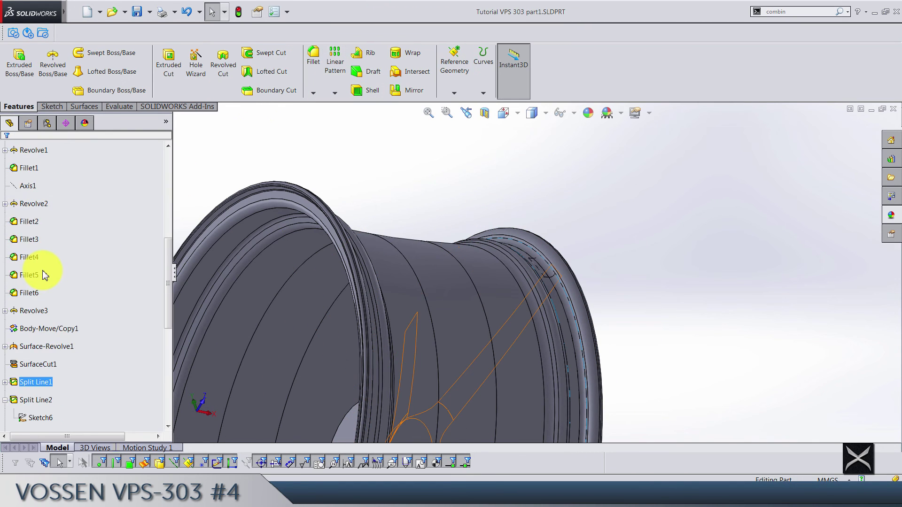
pyautogui.scroll(5, 43, 275)
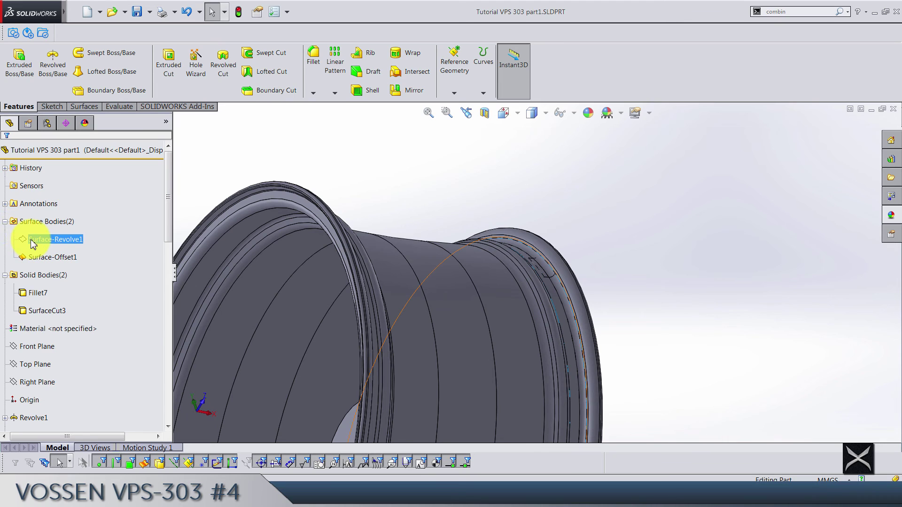
pyautogui.keyDown('ctrl'); pyautogui.click(33, 257); pyautogui.keyUp('ctrl')
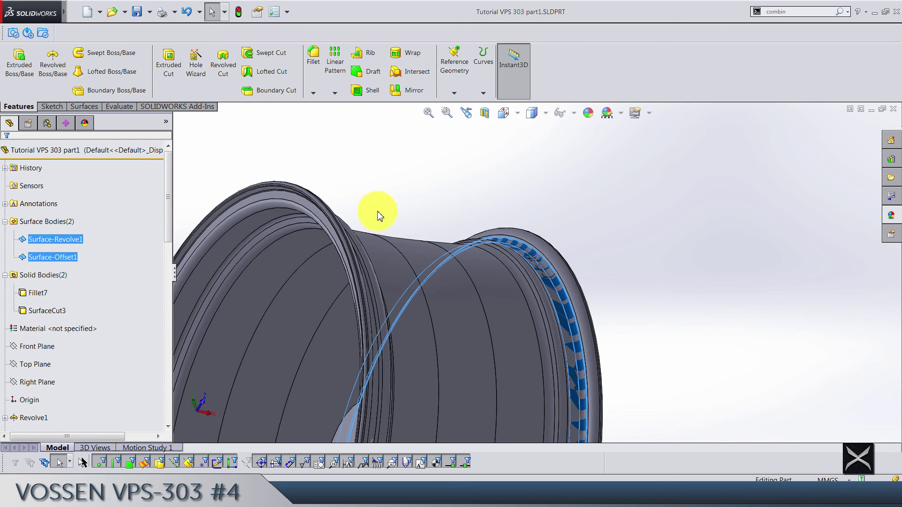
pyautogui.press('Delete')
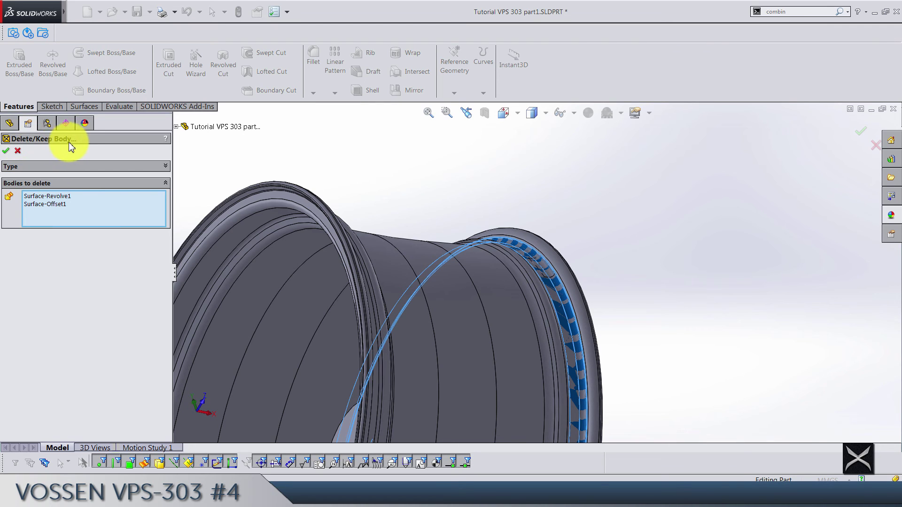
pyautogui.click(5, 151)
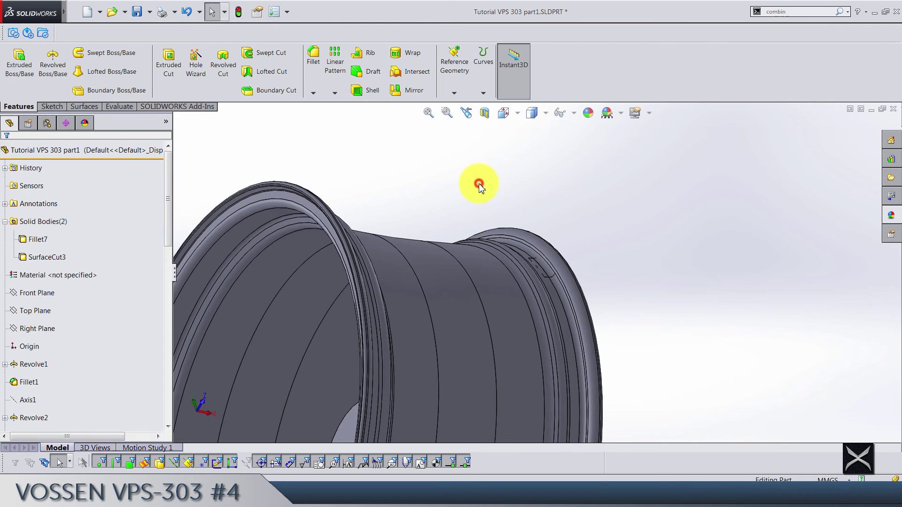
pyautogui.click(6, 223)
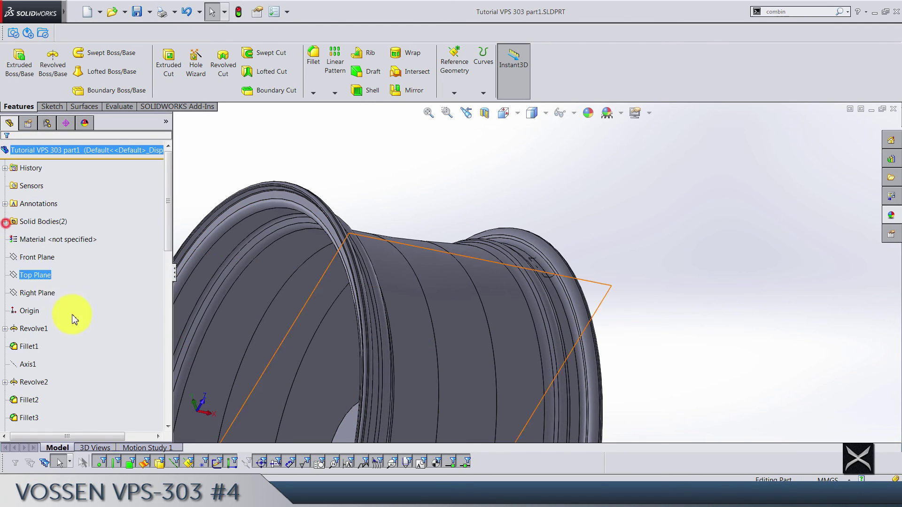
pyautogui.scroll(-10, 74, 319)
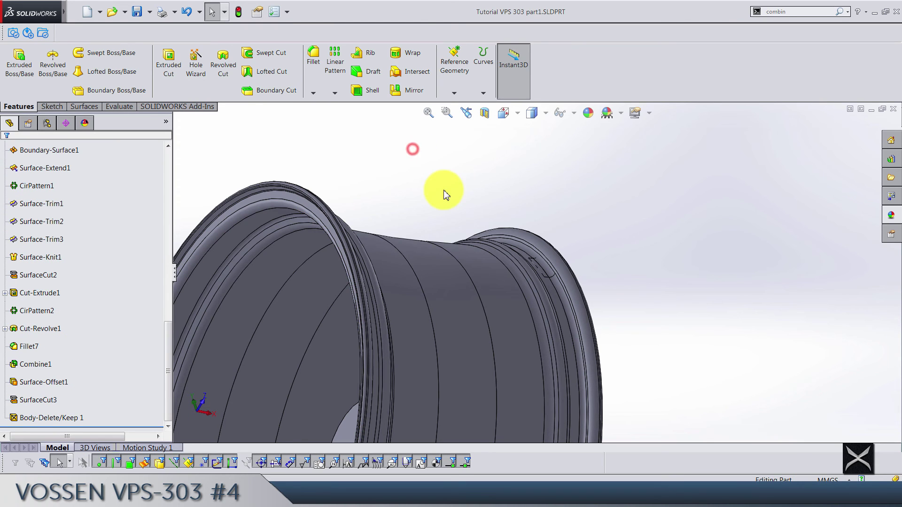
pyautogui.scroll(5, 444, 191)
pyautogui.moveTo(623, 298); pyautogui.dragTo(608, 310, button='middle')
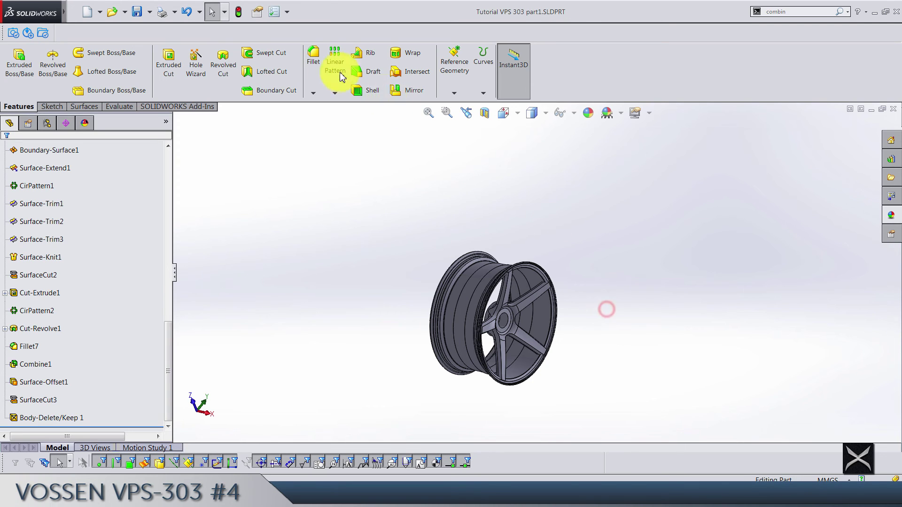
pyautogui.click(313, 56)
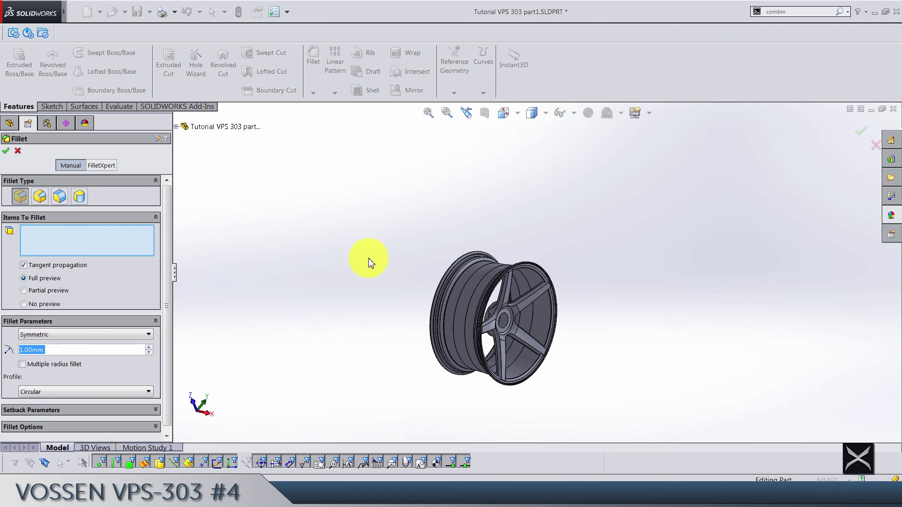
pyautogui.press('Escape')
pyautogui.click(403, 222)
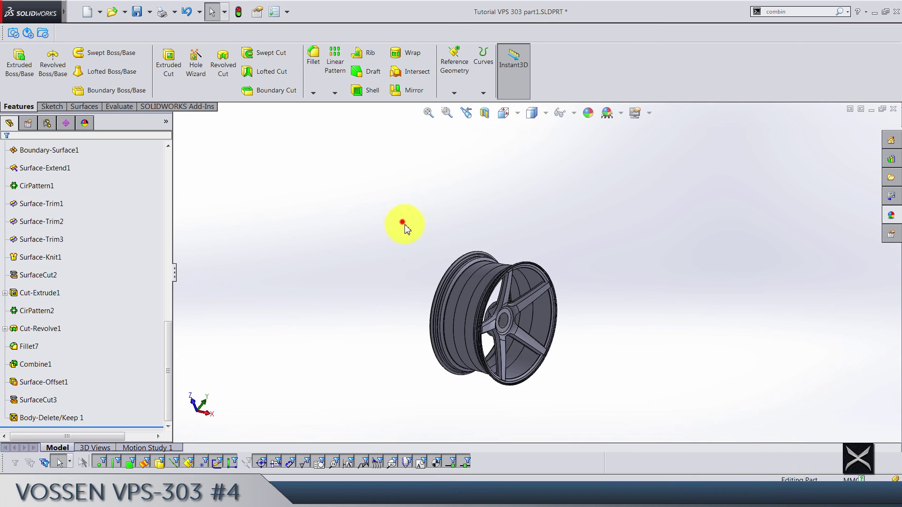
# Step: Hide the rim body, leaving only the five-spoke centre displayed
pyautogui.scroll(-4, 451, 244)
pyautogui.click(511, 305)
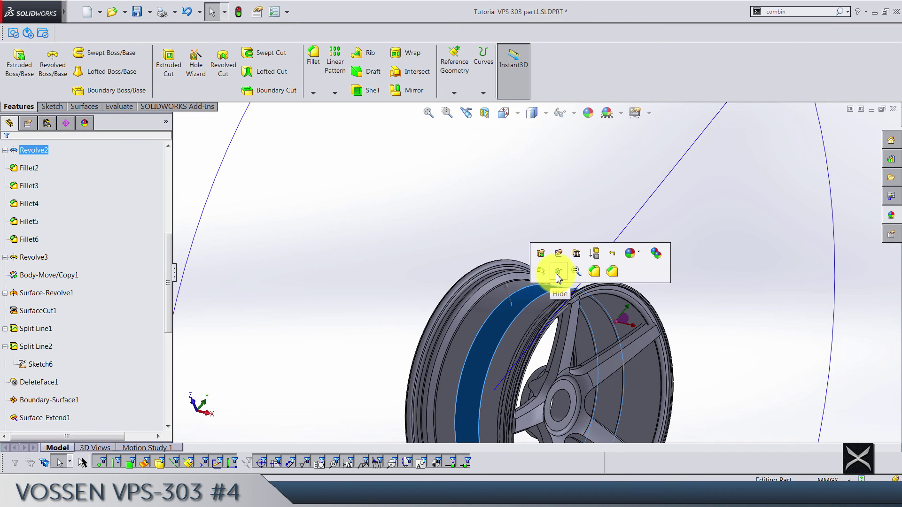
pyautogui.click(558, 274)
pyautogui.click(546, 231)
pyautogui.scroll(4, 607, 343)
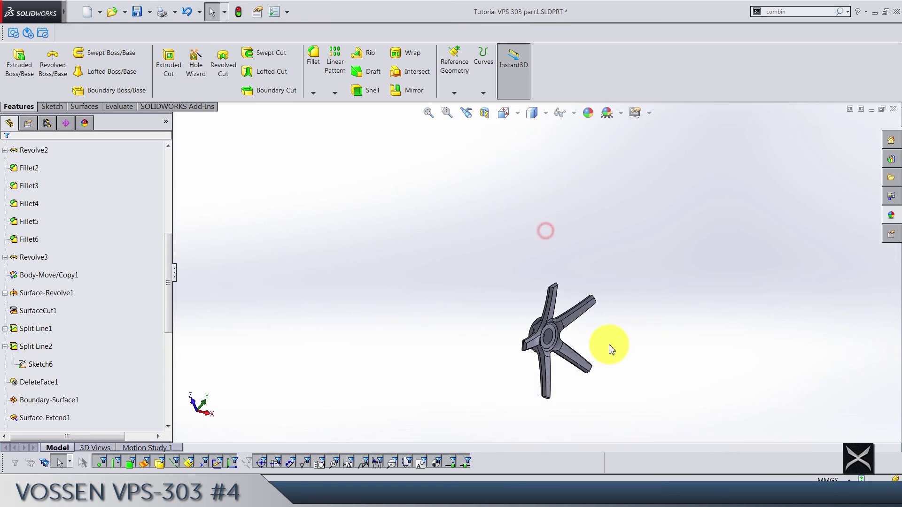
# Step: Start a 1 mm Fillet on the two long side edges of one spoke and clear the edge selection
pyautogui.moveTo(609, 348)
pyautogui.mouseDown(button='middle')
pyautogui.moveTo(608, 382)
pyautogui.moveTo(604, 373)
pyautogui.mouseUp(button='middle')
pyautogui.scroll(-6, 570, 321)
pyautogui.scroll(-2, 534, 258)
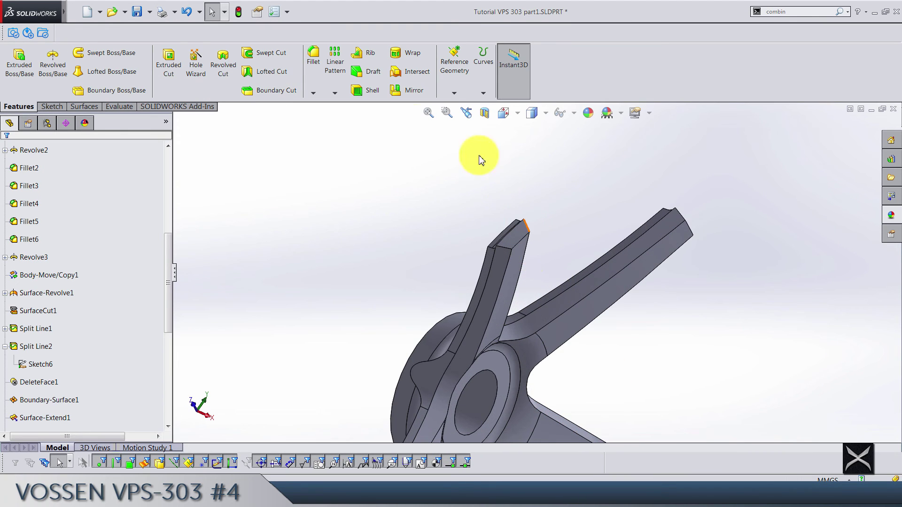
pyautogui.moveTo(424, 185); pyautogui.dragTo(450, 148, button='middle')
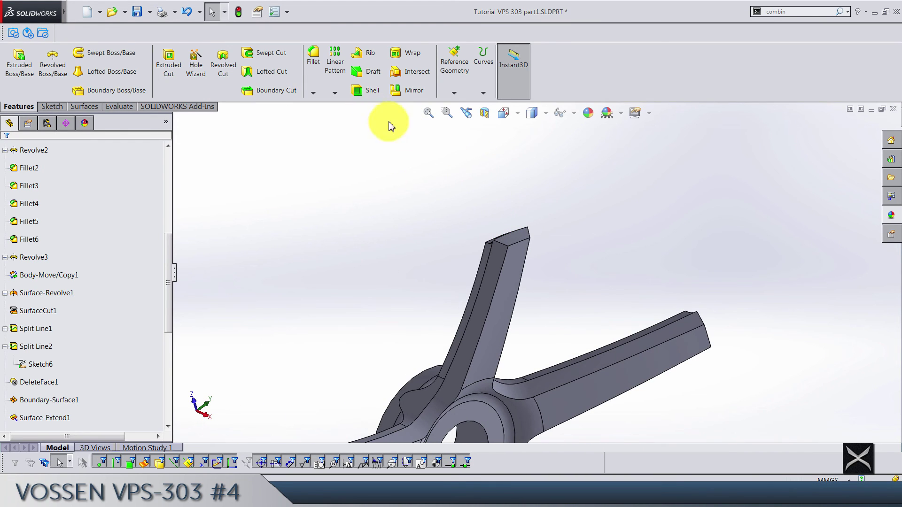
pyautogui.click(316, 78)
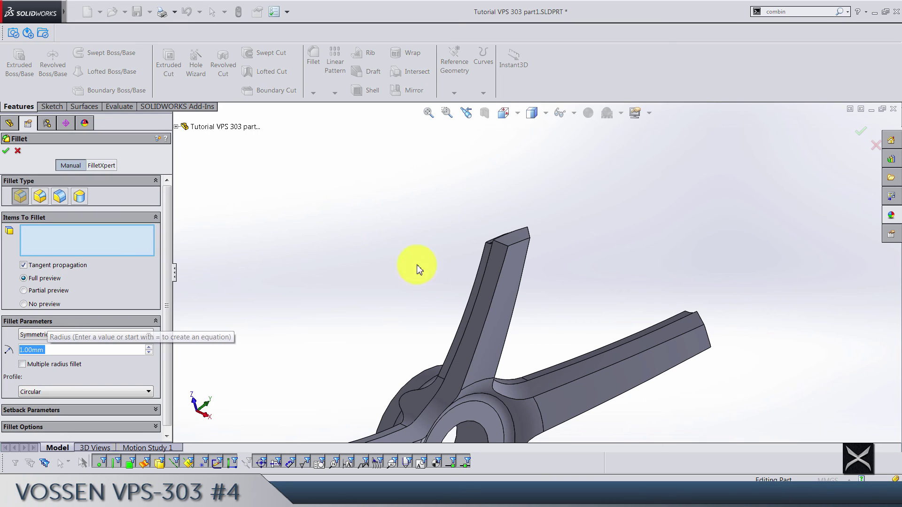
pyautogui.click(477, 304)
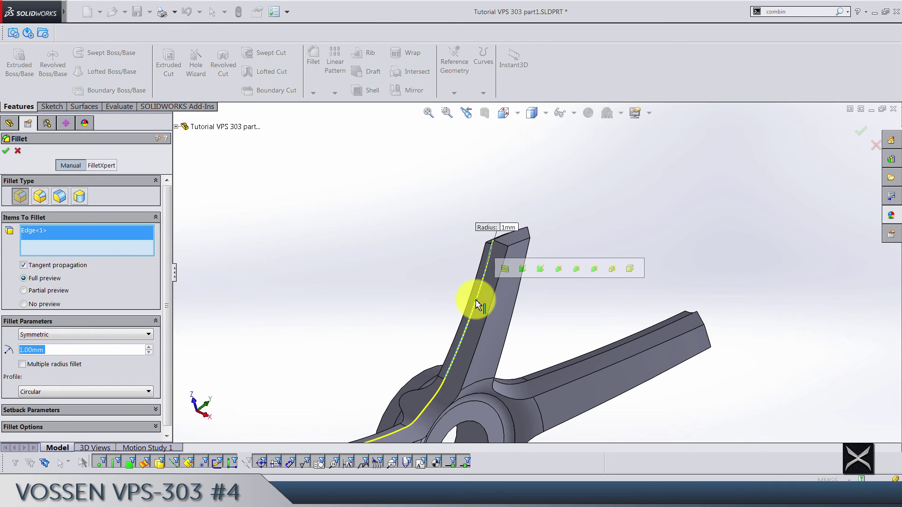
pyautogui.click(540, 271)
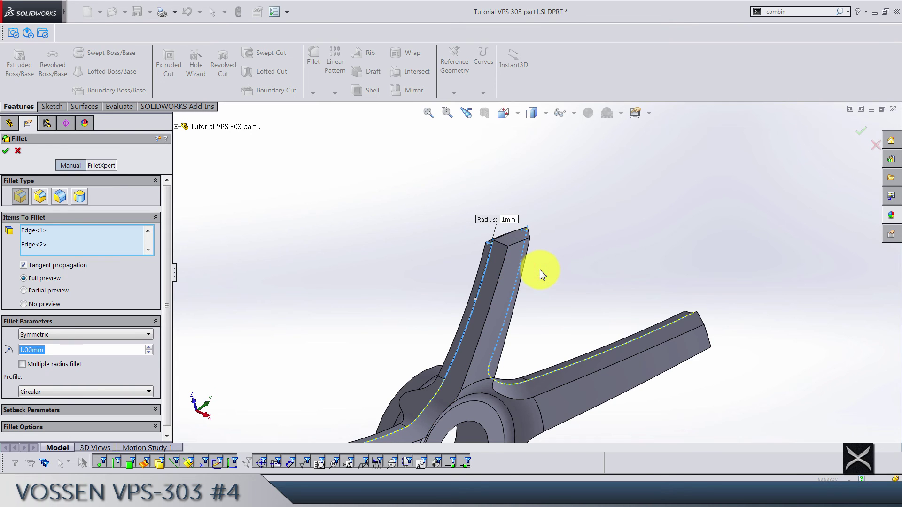
pyautogui.scroll(3, 574, 298)
pyautogui.moveTo(579, 377); pyautogui.dragTo(540, 241, button='middle')
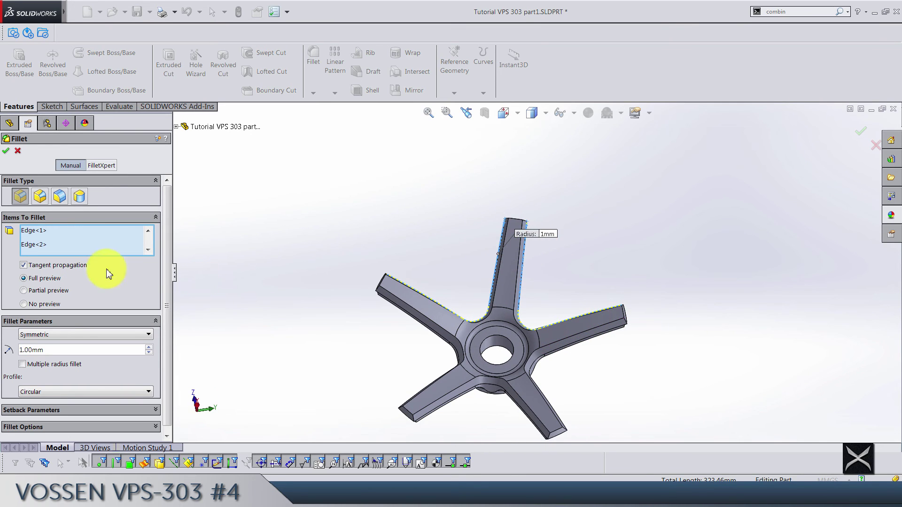
pyautogui.rightClick(126, 233)
pyautogui.click(91, 241)
# Step: Select the long side edges running between neighbouring spokes, all around the centre, as the items for the 1 mm fillet
pyautogui.moveTo(471, 274); pyautogui.dragTo(486, 311, button='middle')
pyautogui.scroll(-5, 467, 258)
pyautogui.click(457, 253)
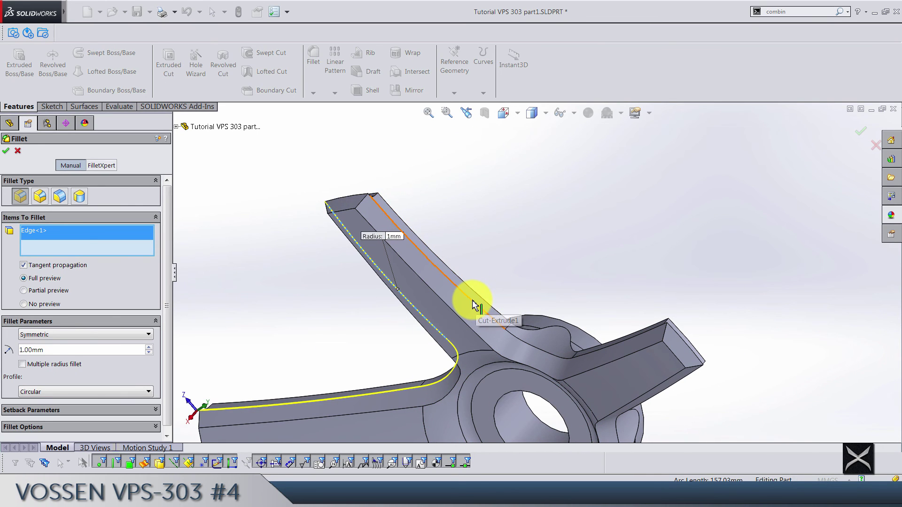
pyautogui.click(472, 301)
pyautogui.scroll(3, 473, 302)
pyautogui.moveTo(473, 302); pyautogui.dragTo(407, 390, button='middle')
pyautogui.click(408, 403)
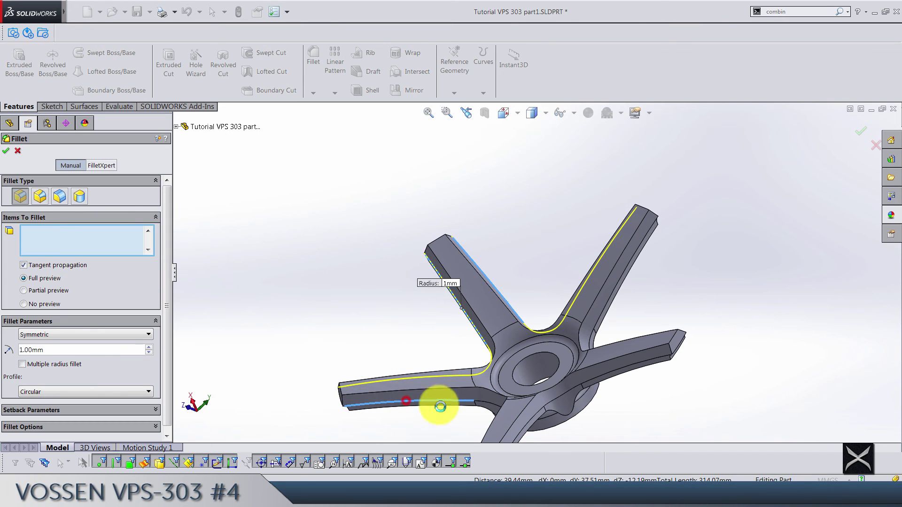
pyautogui.click(618, 371)
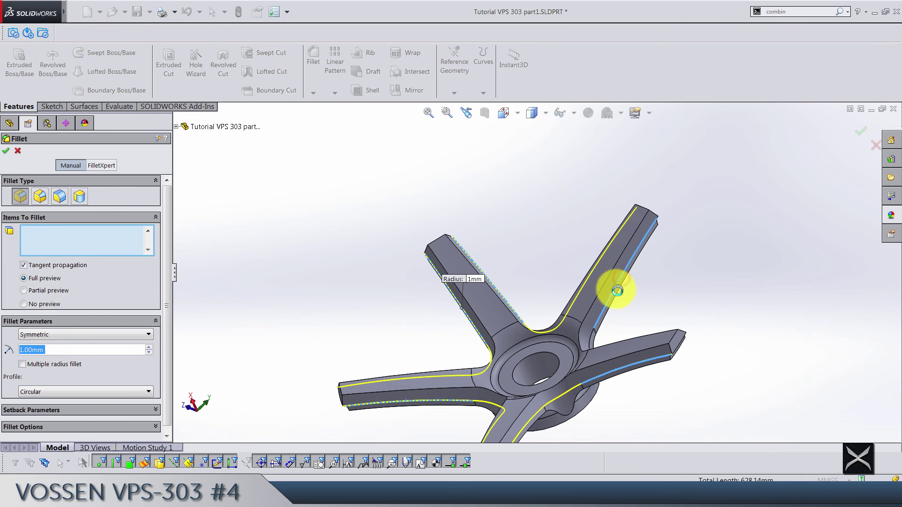
# Step: Create the 1 mm fillet on the selected spoke edges and save the part
pyautogui.scroll(3, 592, 392)
pyautogui.scroll(-4, 574, 386)
pyautogui.scroll(-4, 505, 367)
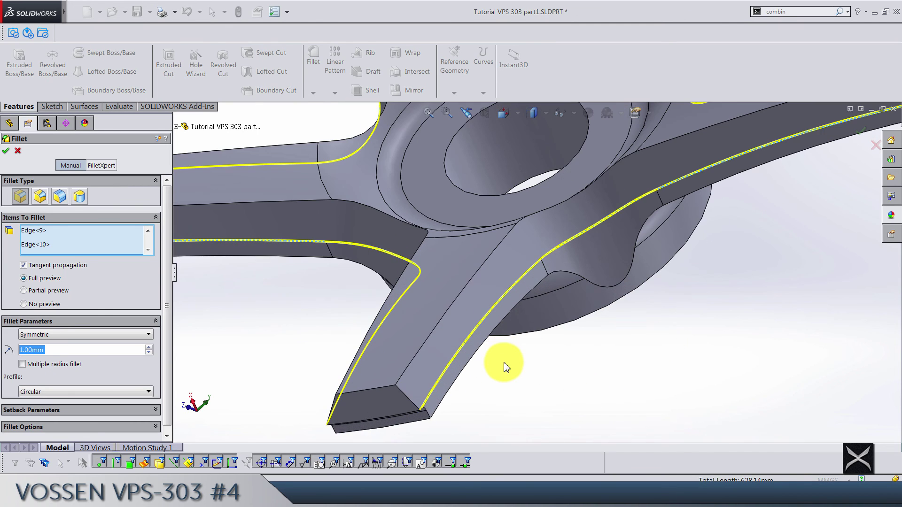
pyautogui.scroll(2, 591, 199)
pyautogui.scroll(3, 590, 198)
pyautogui.moveTo(590, 198); pyautogui.dragTo(574, 350, button='middle')
pyautogui.press('Return')
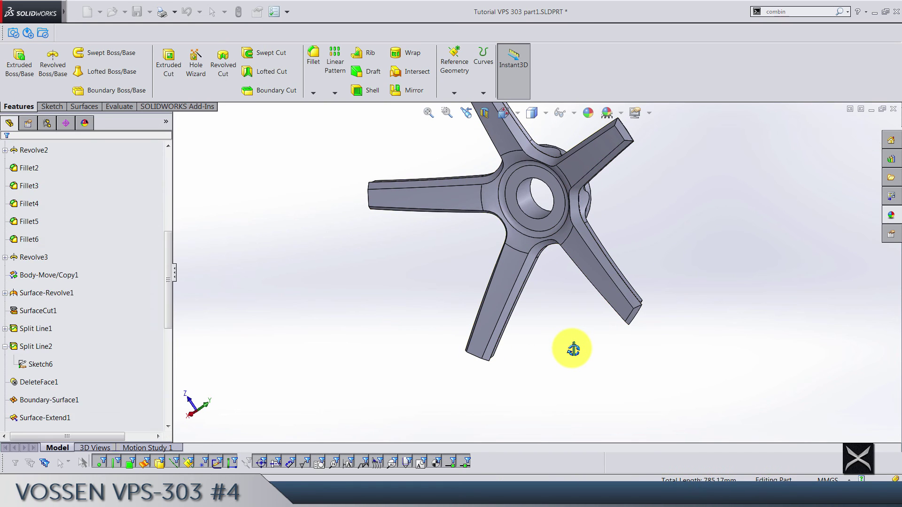
pyautogui.hotkey('ctrl', 's')
# Step: Examine how the new fillet meets the trimmed end of a spoke
pyautogui.scroll(-11, 636, 302)
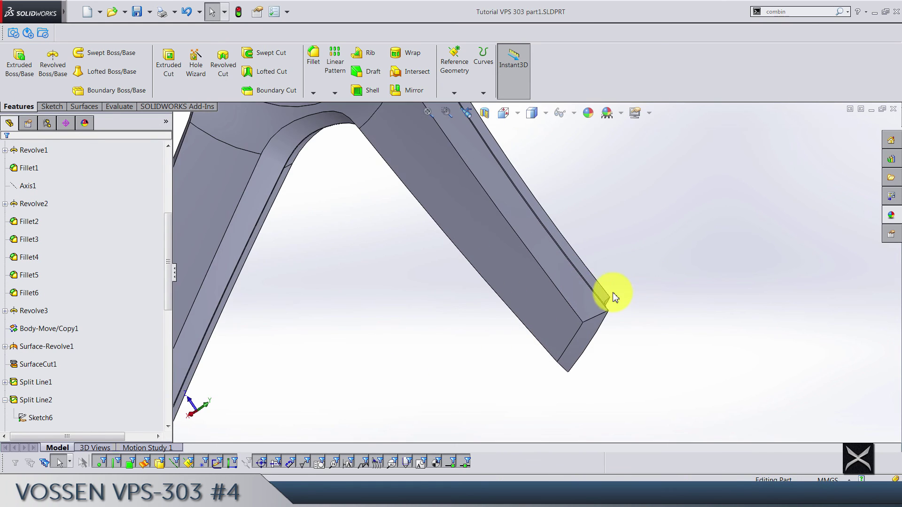
pyautogui.moveTo(564, 340); pyautogui.dragTo(516, 328, button='middle')
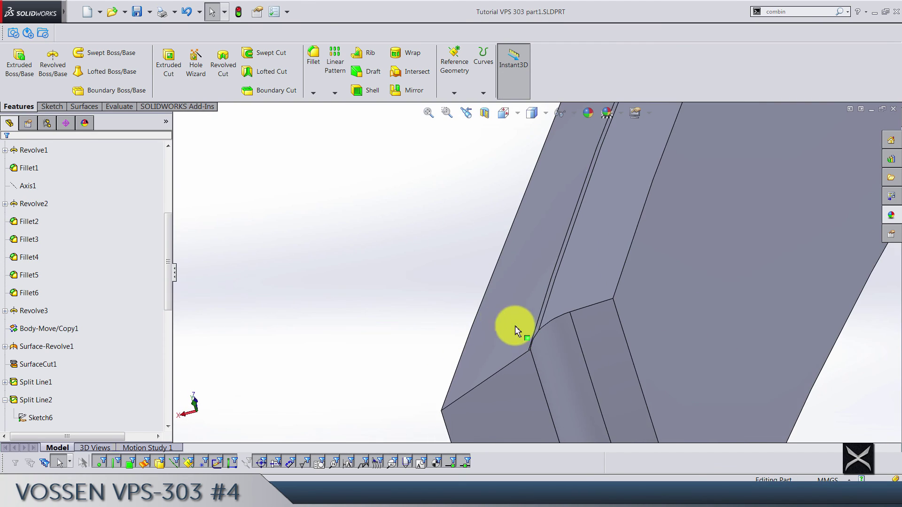
pyautogui.scroll(-3, 535, 335)
pyautogui.scroll(10, 580, 323)
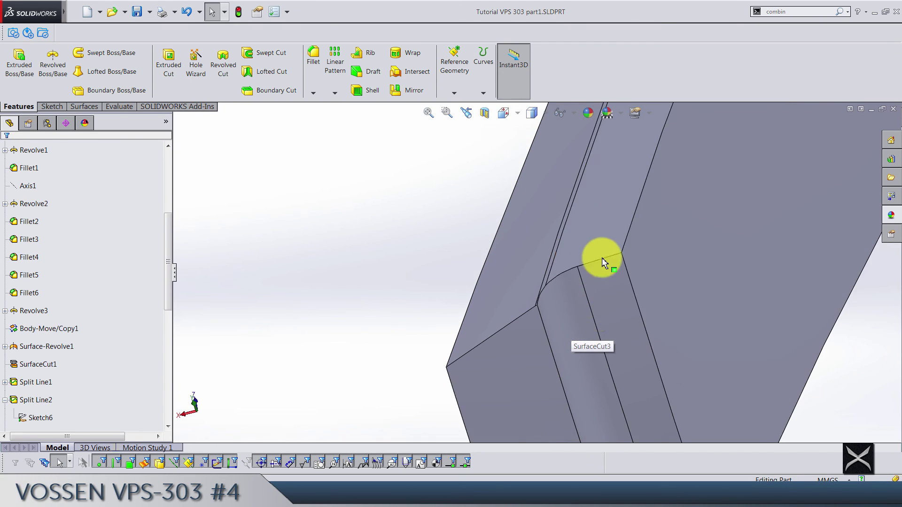
pyautogui.moveTo(568, 212); pyautogui.dragTo(682, 176, button='middle')
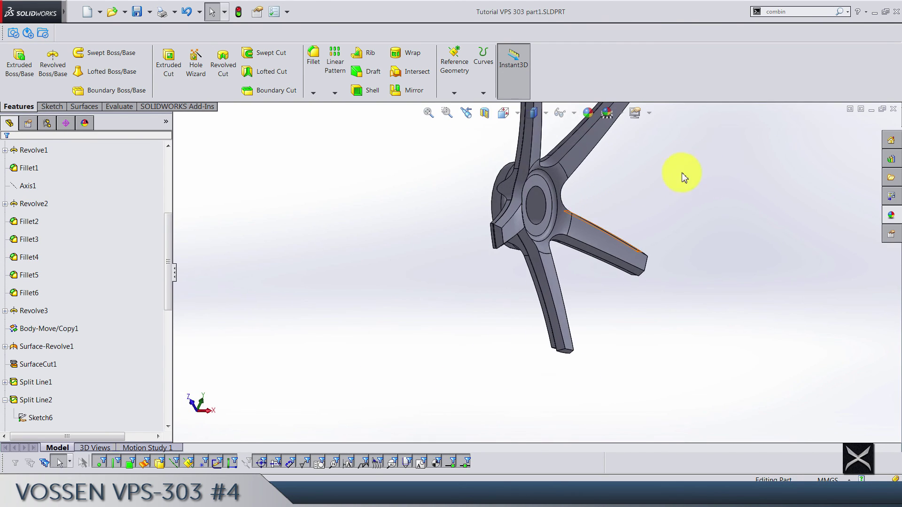
pyautogui.scroll(4, 653, 179)
pyautogui.scroll(-5, 555, 202)
# Step: Move Fillet8 directly after Combine1 in the feature history and continue the rebuild, ignoring the error
pyautogui.scroll(-6, 71, 387)
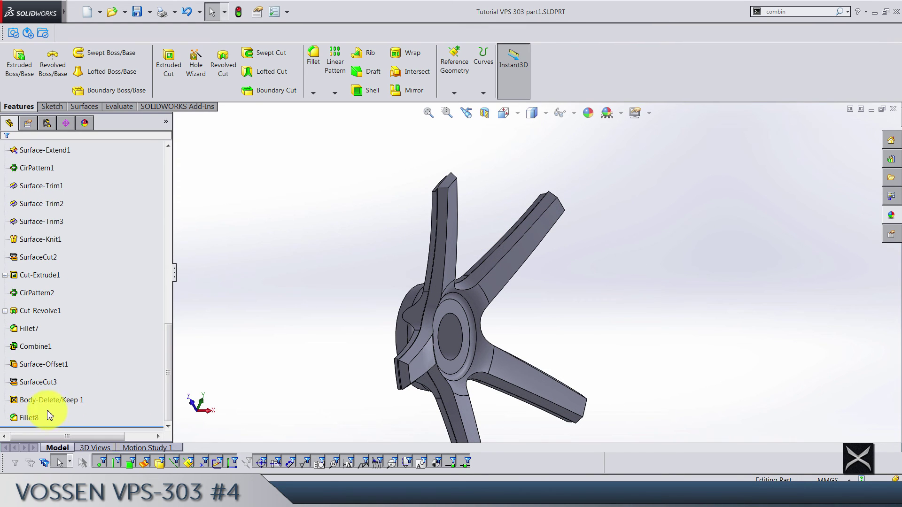
pyautogui.click(29, 418)
pyautogui.moveTo(35, 418)
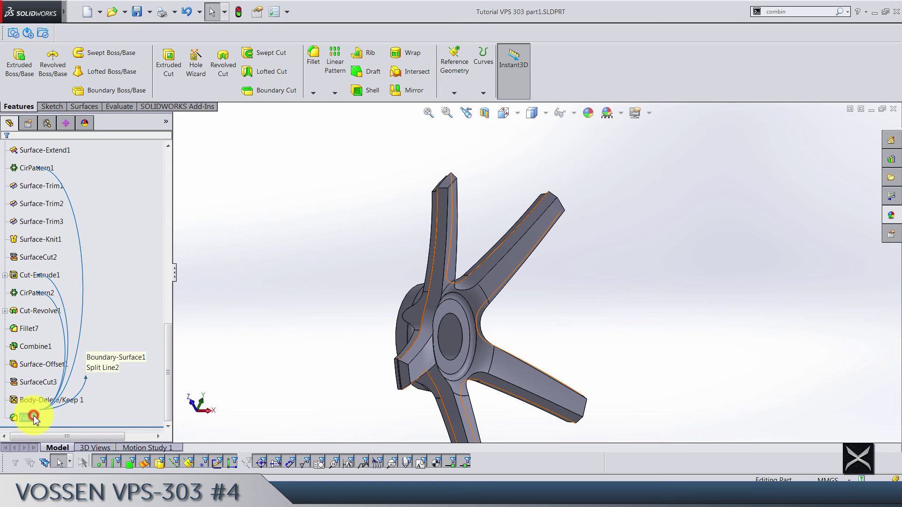
pyautogui.moveTo(34, 420); pyautogui.dragTo(34, 346)
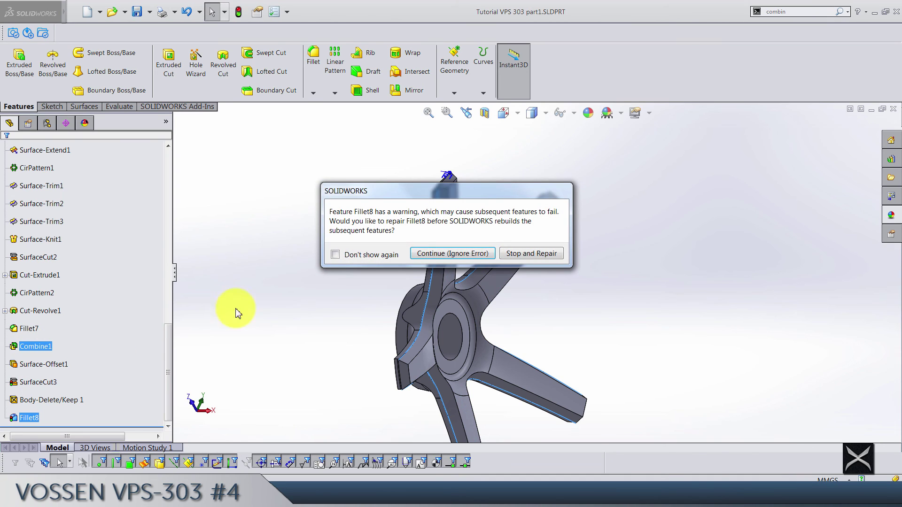
pyautogui.click(432, 258)
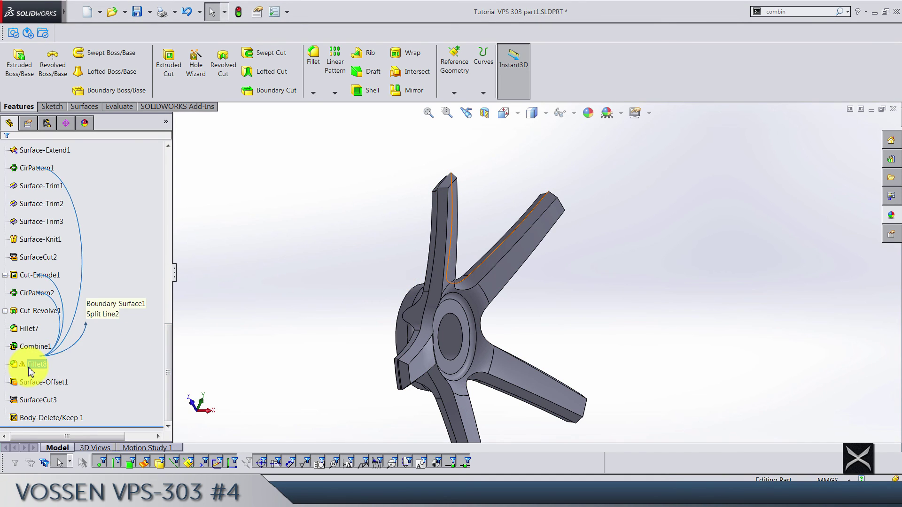
# Step: Open Fillet8 for editing and clear all its edge selections
pyautogui.click(29, 368)
pyautogui.click(41, 330)
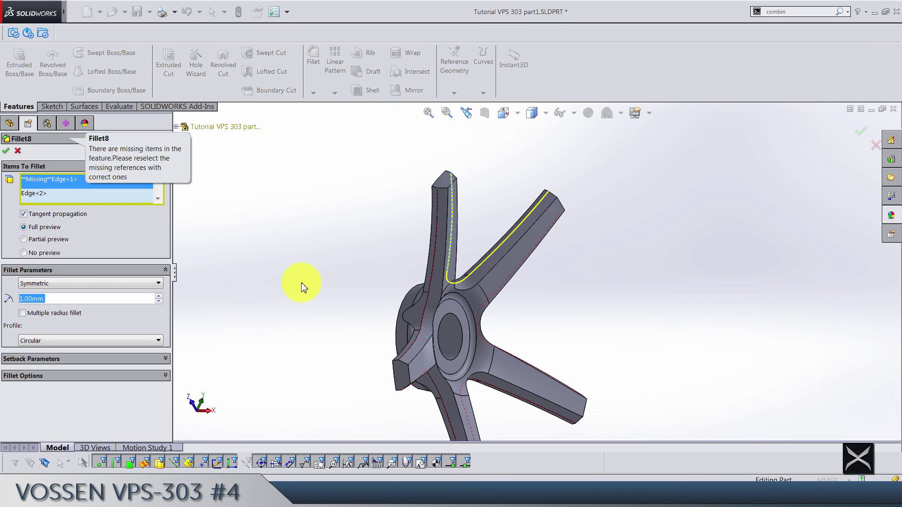
pyautogui.rightClick(102, 193)
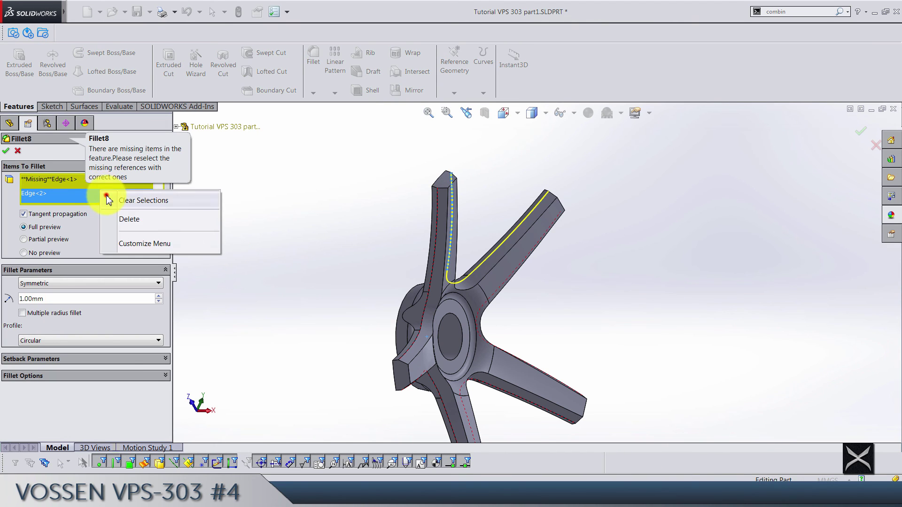
pyautogui.click(178, 258)
# Step: Reselect the long side edges between neighbouring spokes for Fillet8 and apply the 1 mm radius
pyautogui.click(439, 224)
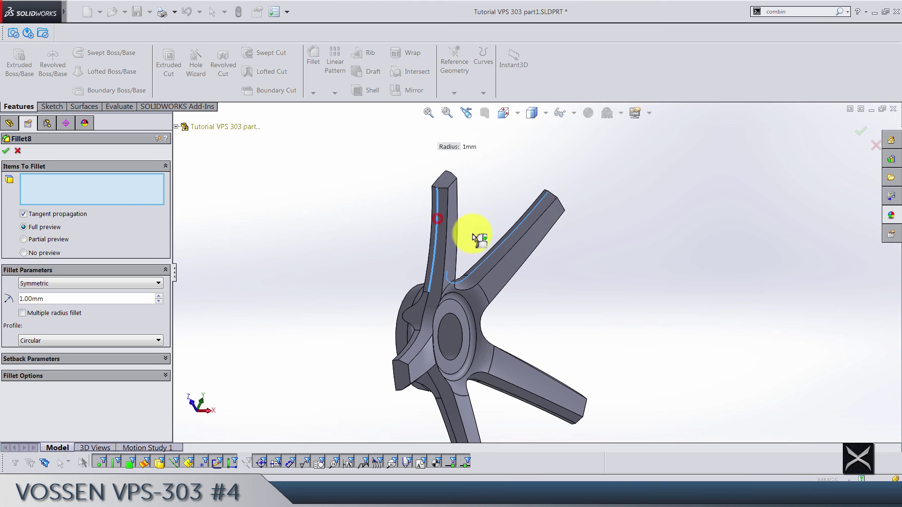
pyautogui.click(515, 229)
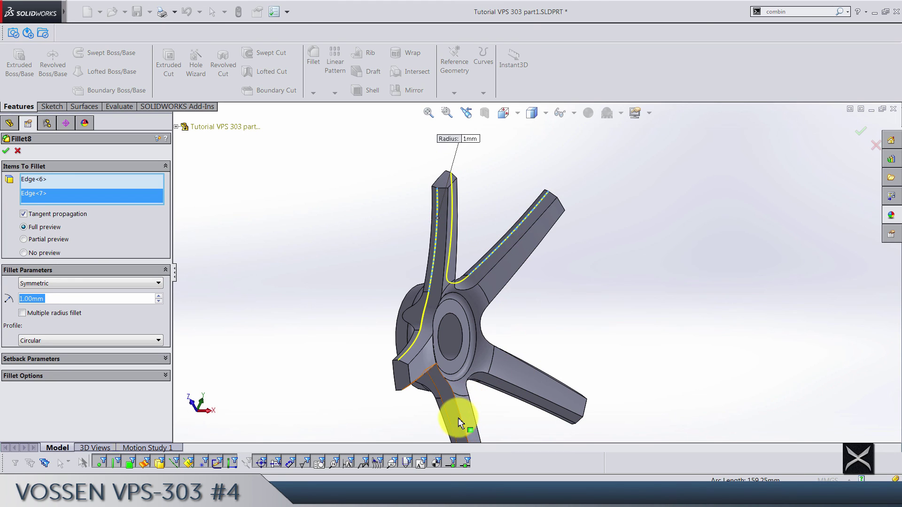
pyautogui.click(455, 432)
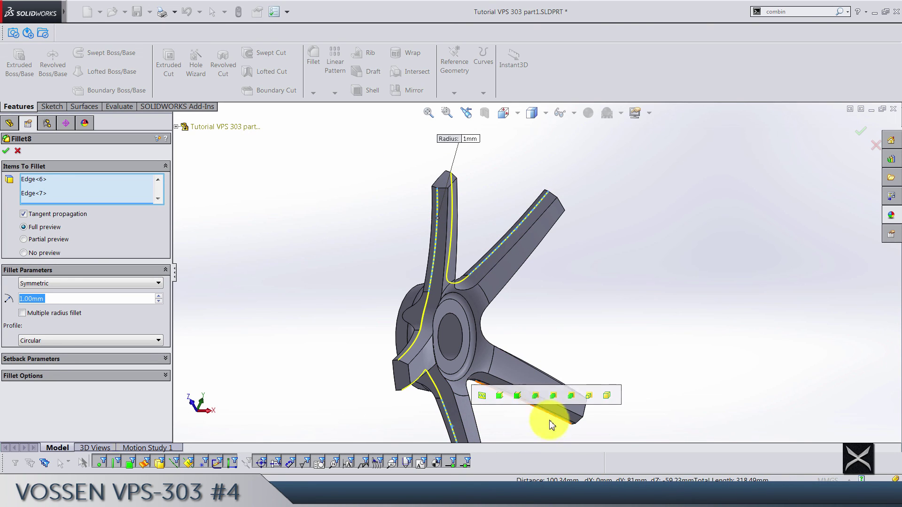
pyautogui.moveTo(568, 422); pyautogui.dragTo(532, 354, button='middle')
pyautogui.scroll(-4, 555, 323)
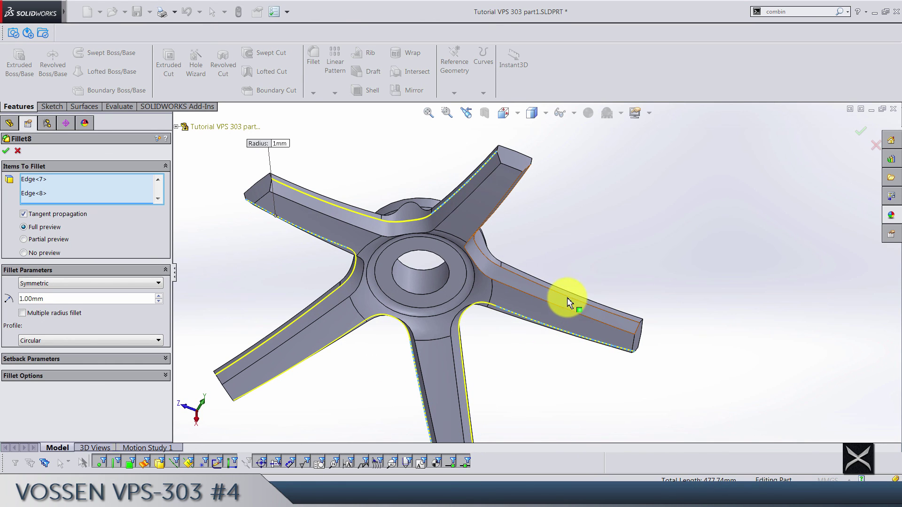
pyautogui.click(568, 301)
pyautogui.scroll(3, 544, 329)
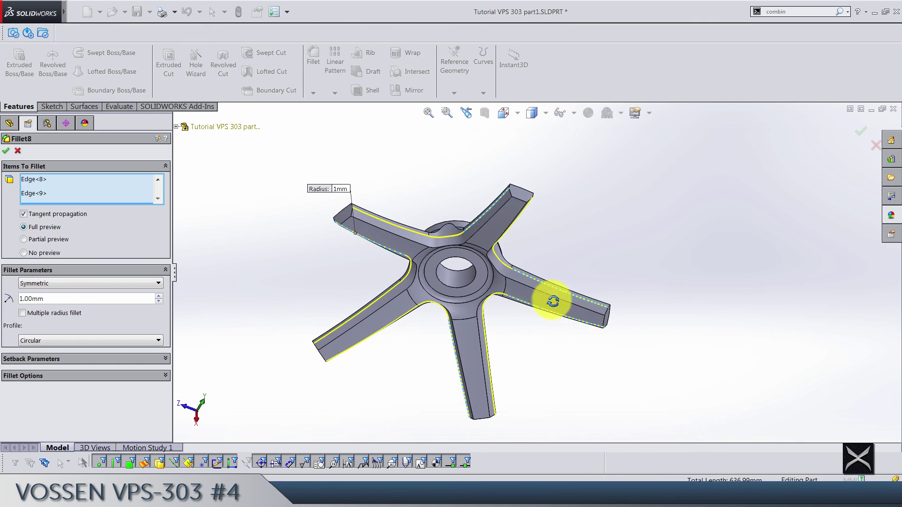
pyautogui.moveTo(550, 298); pyautogui.dragTo(529, 324, button='middle')
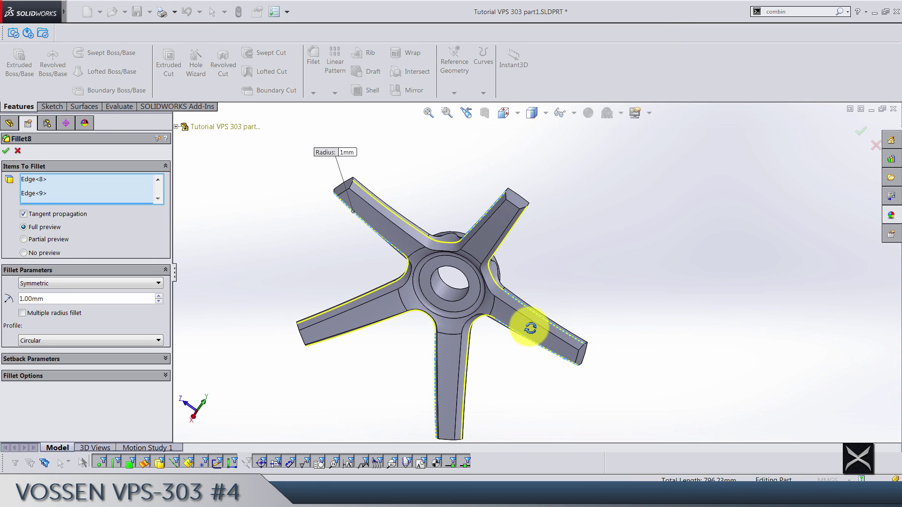
pyautogui.click(6, 151)
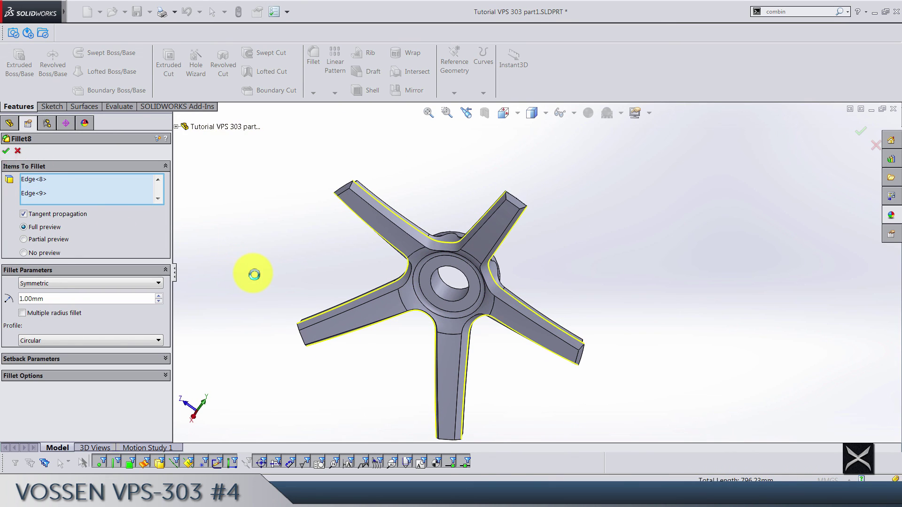
# Step: Examine the edges of Fillet8 along the spokes and at their trimmed ends
pyautogui.click(31, 364)
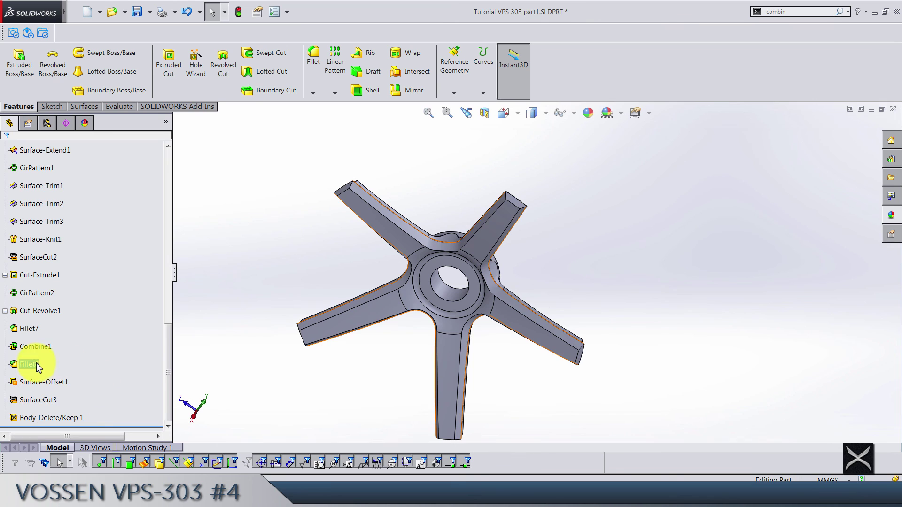
pyautogui.click(247, 277)
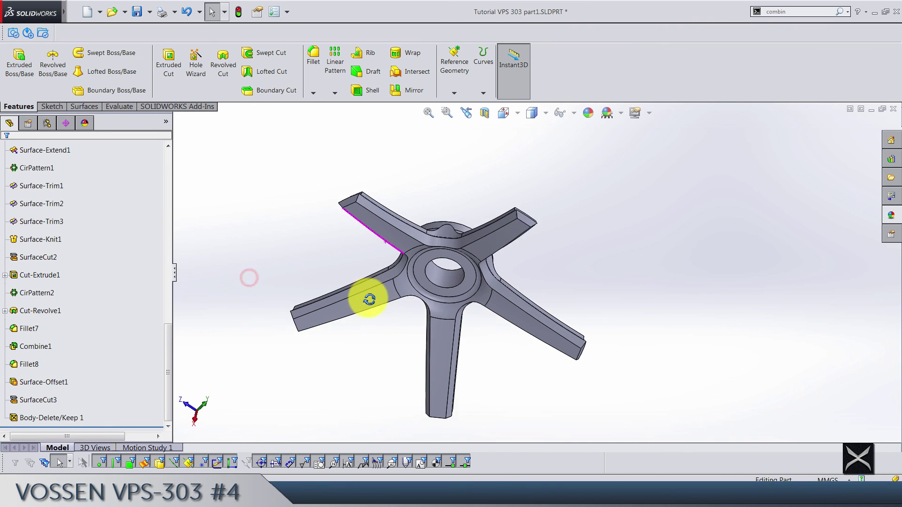
pyautogui.scroll(-5, 382, 207)
pyautogui.scroll(3, 470, 244)
pyautogui.scroll(6, 655, 339)
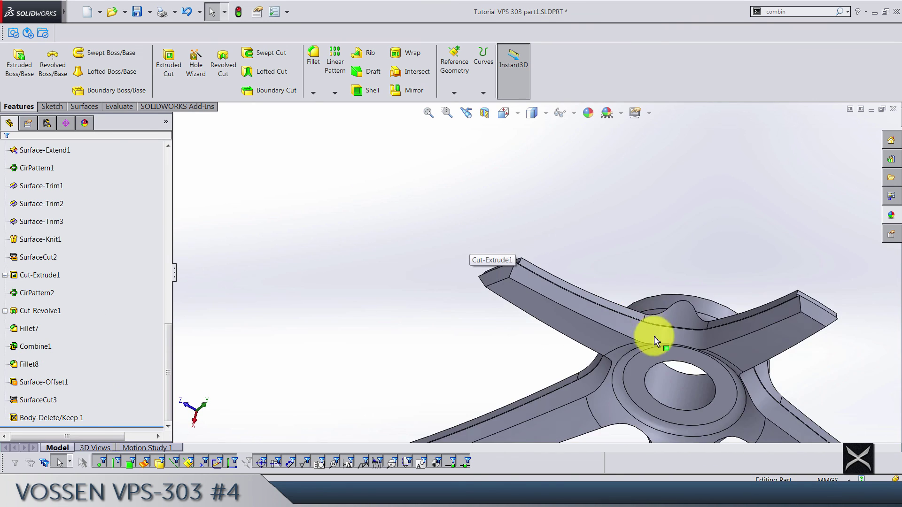
pyautogui.moveTo(661, 346); pyautogui.dragTo(318, 298, button='middle')
# Step: Redisplay the hidden rim body from the part's solid bodies
pyautogui.scroll(5, 58, 255)
pyautogui.scroll(5, 60, 256)
pyautogui.click(17, 235)
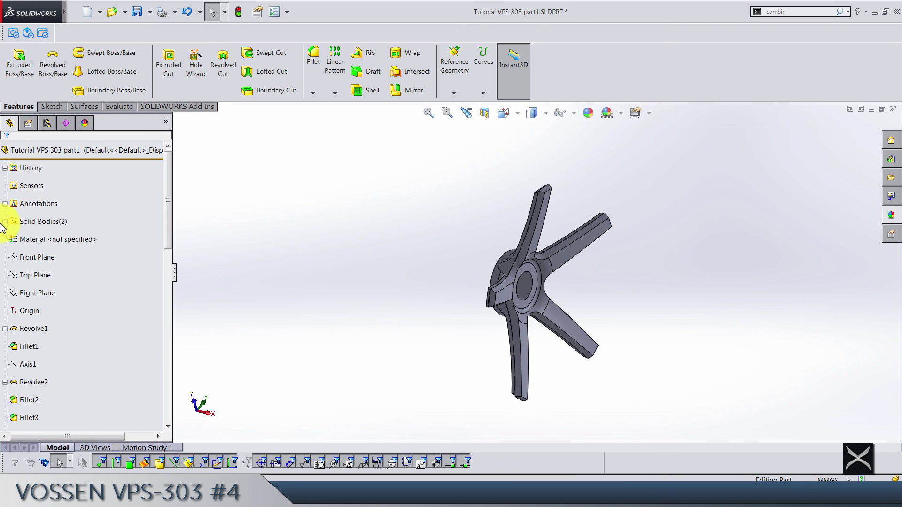
pyautogui.click(4, 222)
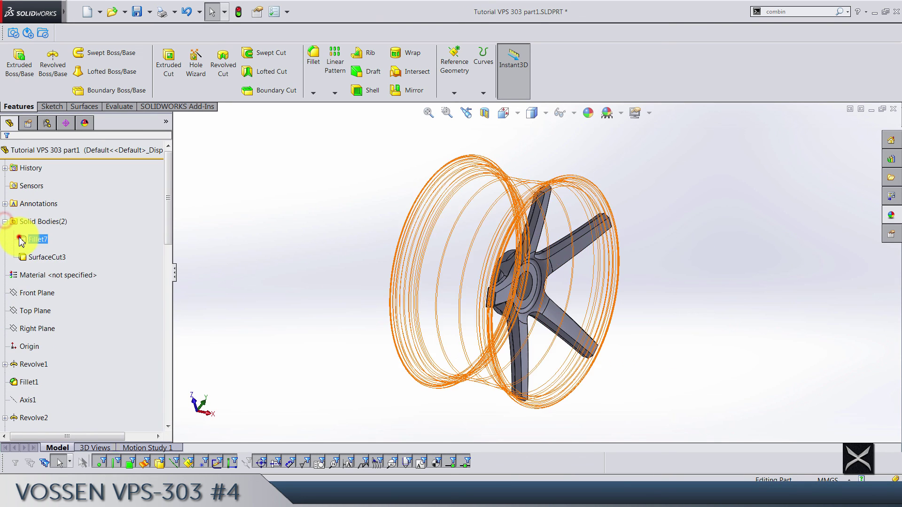
pyautogui.click(36, 239)
pyautogui.click(4, 222)
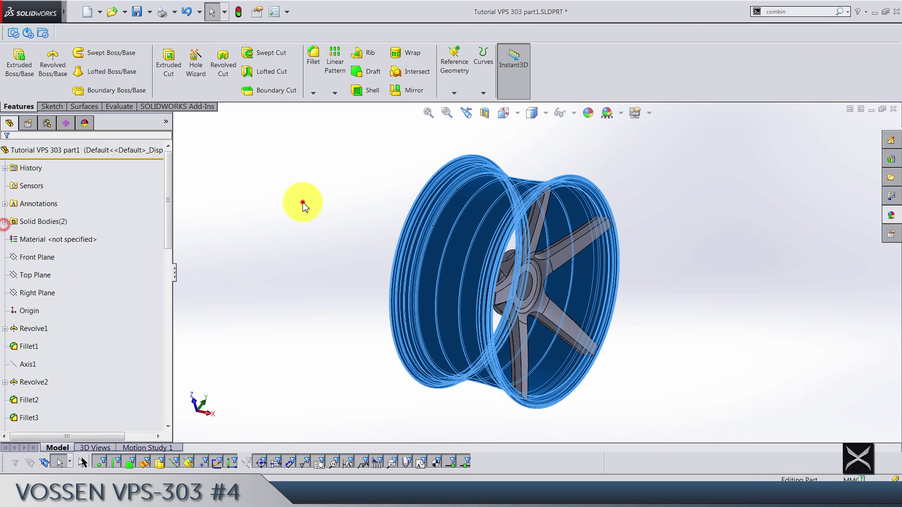
pyautogui.click(302, 201)
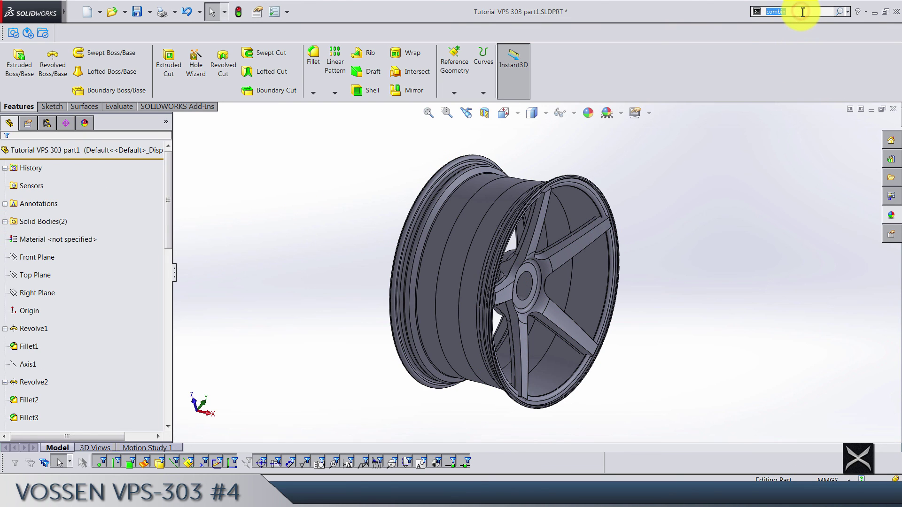
# Step: Combine the five-spoke centre and the rim into one solid body with the Add operation
pyautogui.click(773, 25)
pyautogui.click(486, 249)
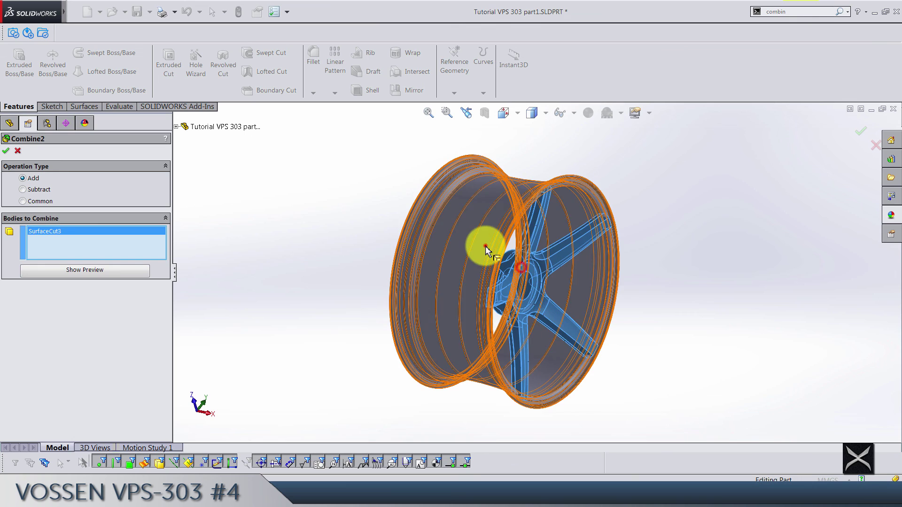
pyautogui.click(486, 248)
pyautogui.rightClick(487, 247)
pyautogui.click(338, 194)
# Step: Orient the combined wheel to the isometric view and save the part
pyautogui.scroll(3, 526, 242)
pyautogui.moveTo(582, 235); pyautogui.dragTo(578, 190, button='middle')
pyautogui.click(512, 116)
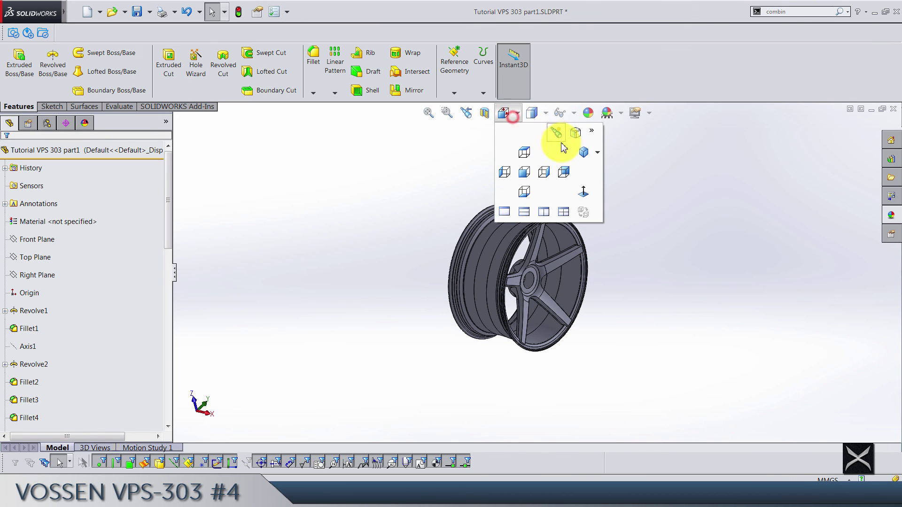
pyautogui.click(584, 151)
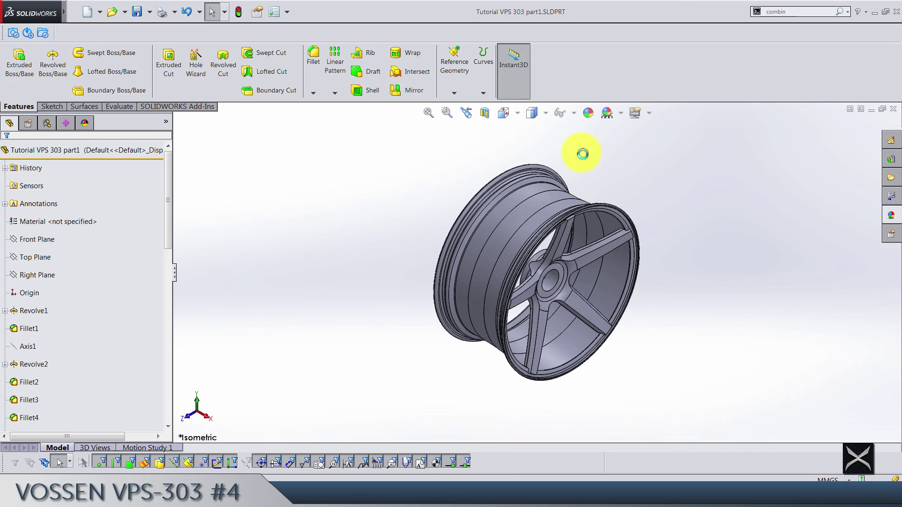
# Step: Examine the combined wheel's spokes, hub and rim from the front and at an angle
pyautogui.scroll(-4, 564, 288)
pyautogui.scroll(3, 543, 312)
pyautogui.scroll(-2, 571, 263)
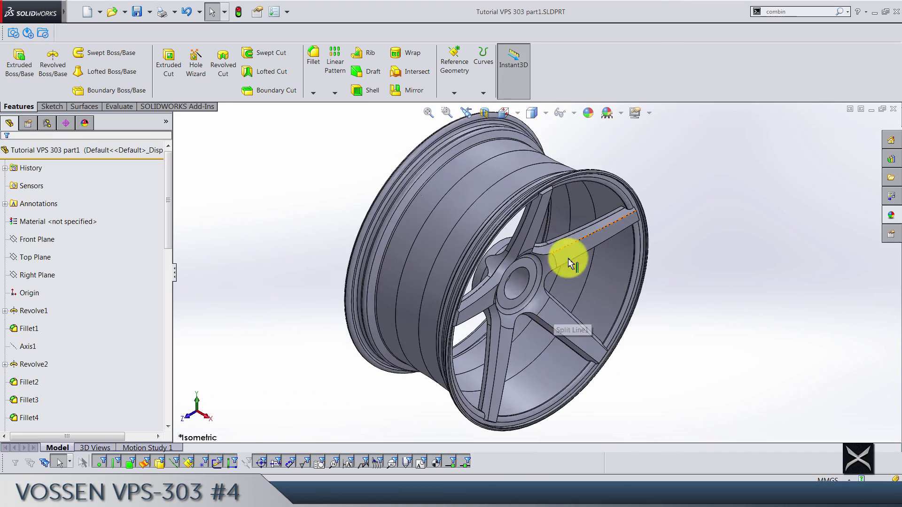
pyautogui.moveTo(571, 263); pyautogui.dragTo(534, 246, button='middle')
pyautogui.scroll(3, 530, 241)
pyautogui.scroll(-2, 503, 358)
pyautogui.scroll(-3, 511, 294)
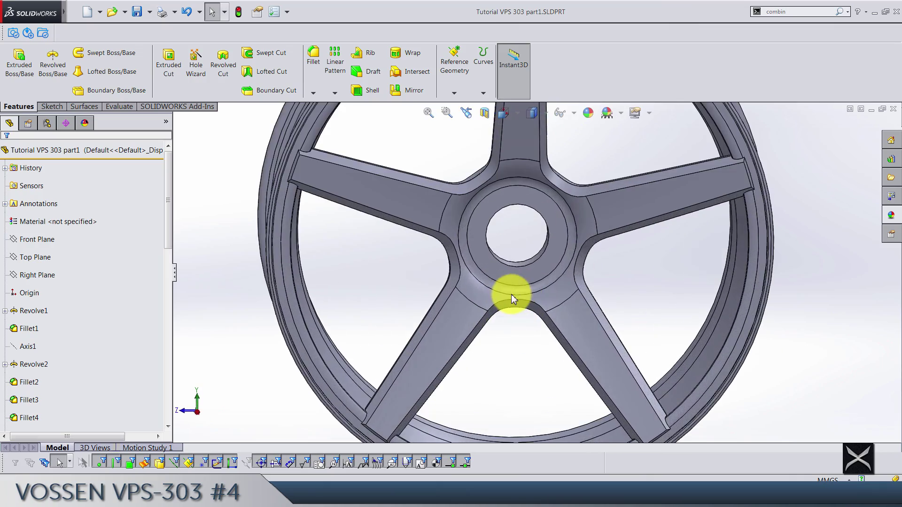
pyautogui.moveTo(511, 294); pyautogui.dragTo(556, 155, button='middle')
pyautogui.scroll(5, 547, 296)
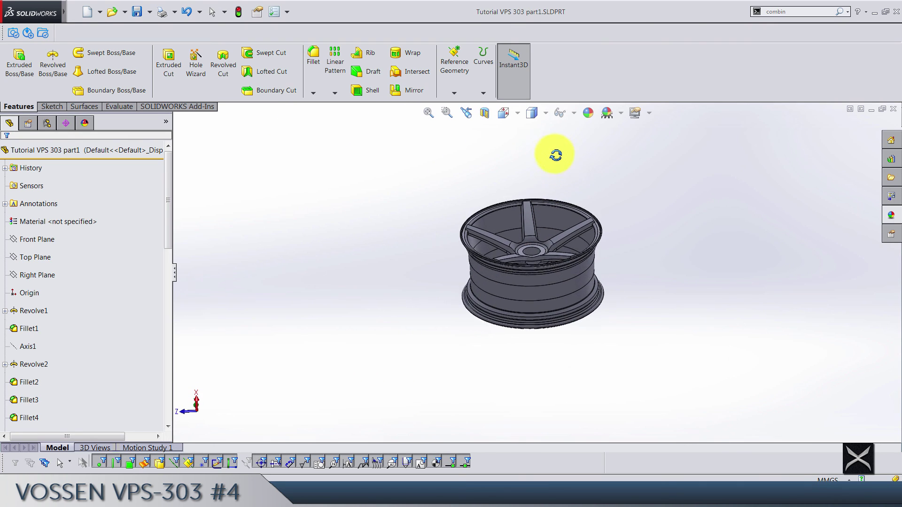
pyautogui.scroll(-1, 555, 155)
pyautogui.scroll(1, 520, 137)
# Step: Inspect the whole wheel starting from the standard top view, turn it around to show the spoke face, and return to the isometric view
pyautogui.click(509, 115)
pyautogui.click(526, 147)
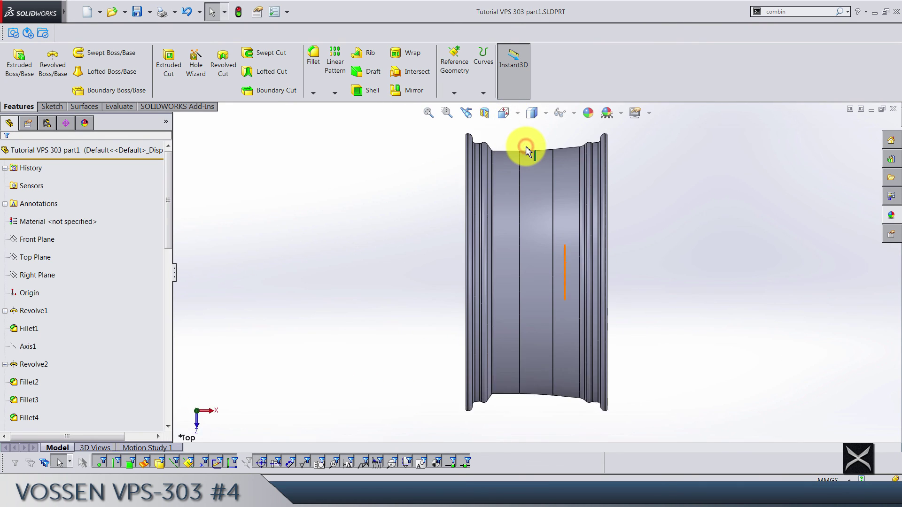
pyautogui.hotkey('shift', 'Left')
pyautogui.hotkey('shift', 'Left')
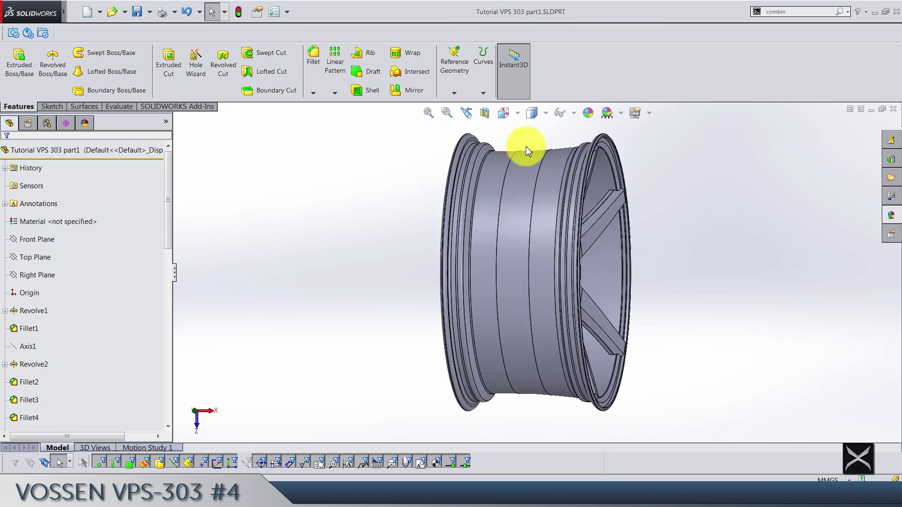
pyautogui.press('Right')
pyautogui.press('Right')
pyautogui.press('Right')
pyautogui.press('Right')
pyautogui.press('Right')
pyautogui.press('Right')
pyautogui.press('Right')
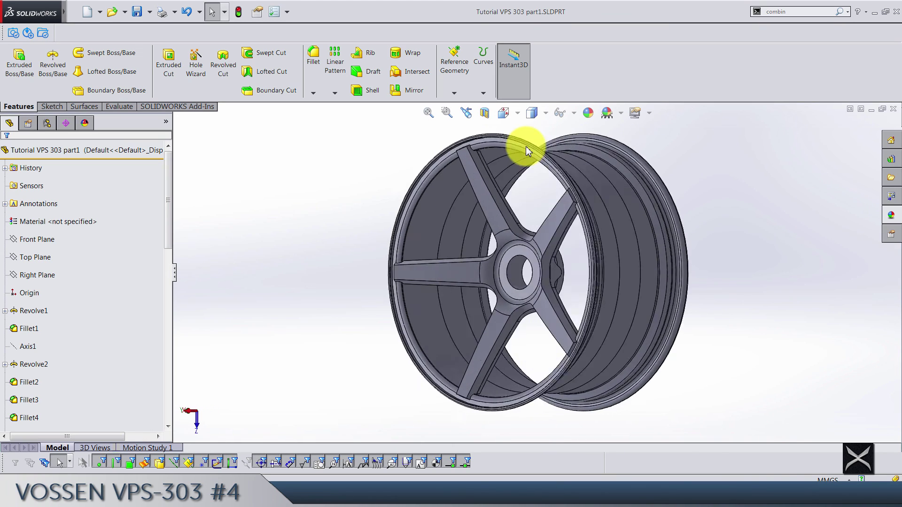
pyautogui.press('Up')
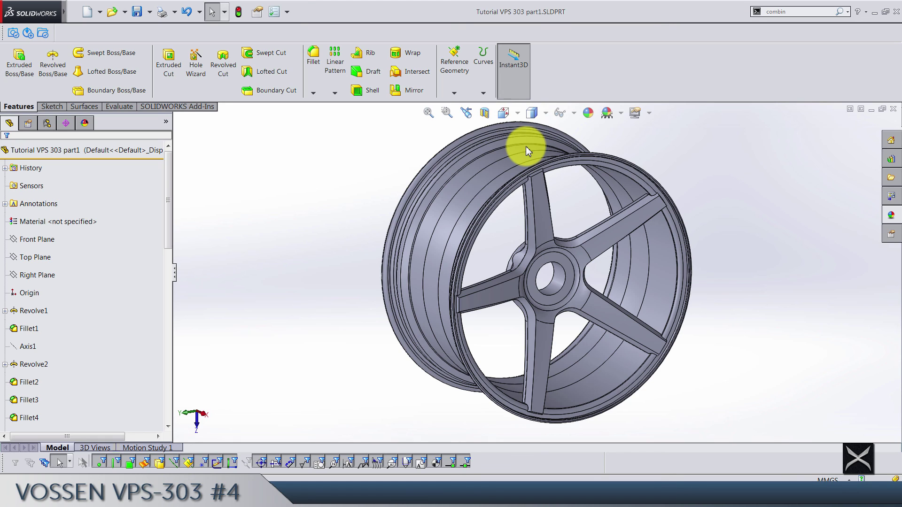
pyautogui.scroll(2, 525, 146)
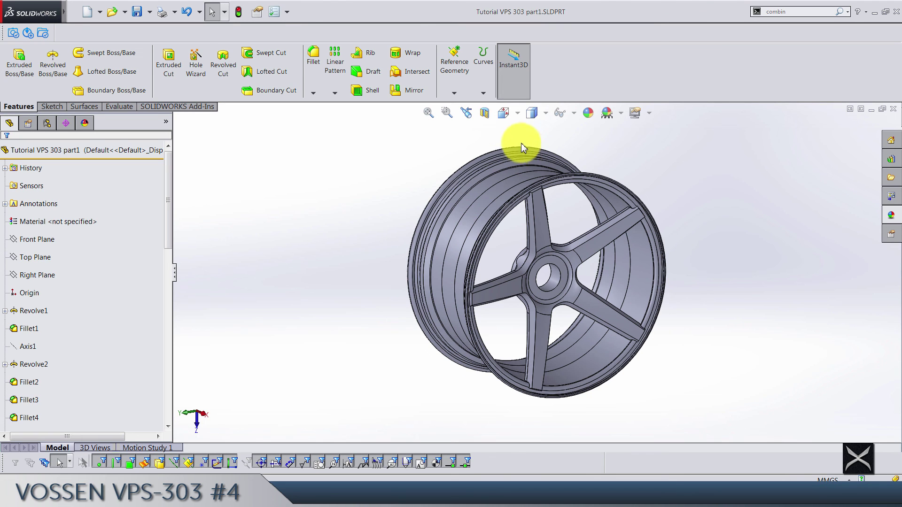
pyautogui.click(511, 115)
pyautogui.click(583, 152)
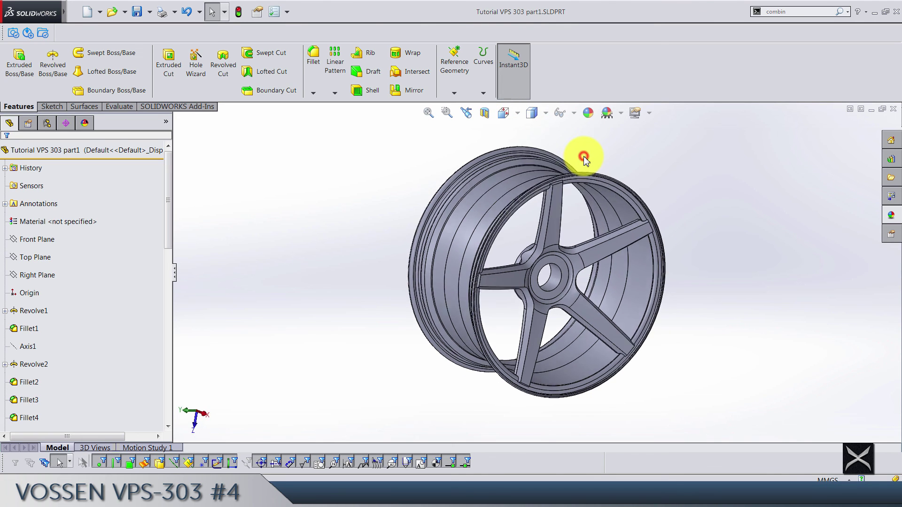